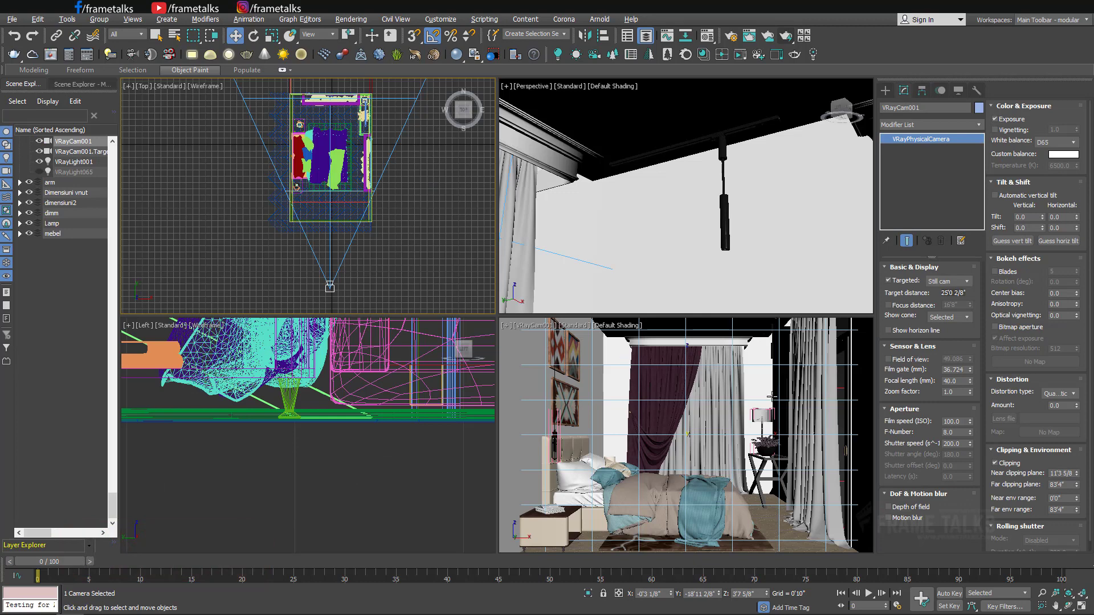
# - Create a VRaySun in the Top view, placed beyond the balcony and aimed into the bedroom, and accept the VRaySky environment map
pyautogui.hotkey('alt', 'w')
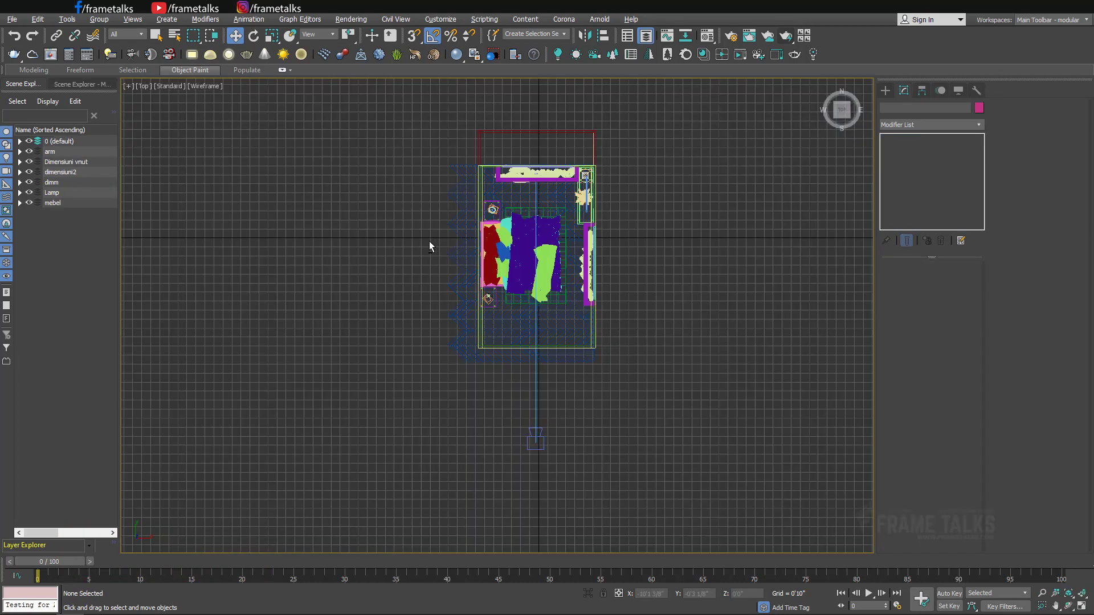
pyautogui.moveTo(613, 212); pyautogui.dragTo(608, 276, button='middle')
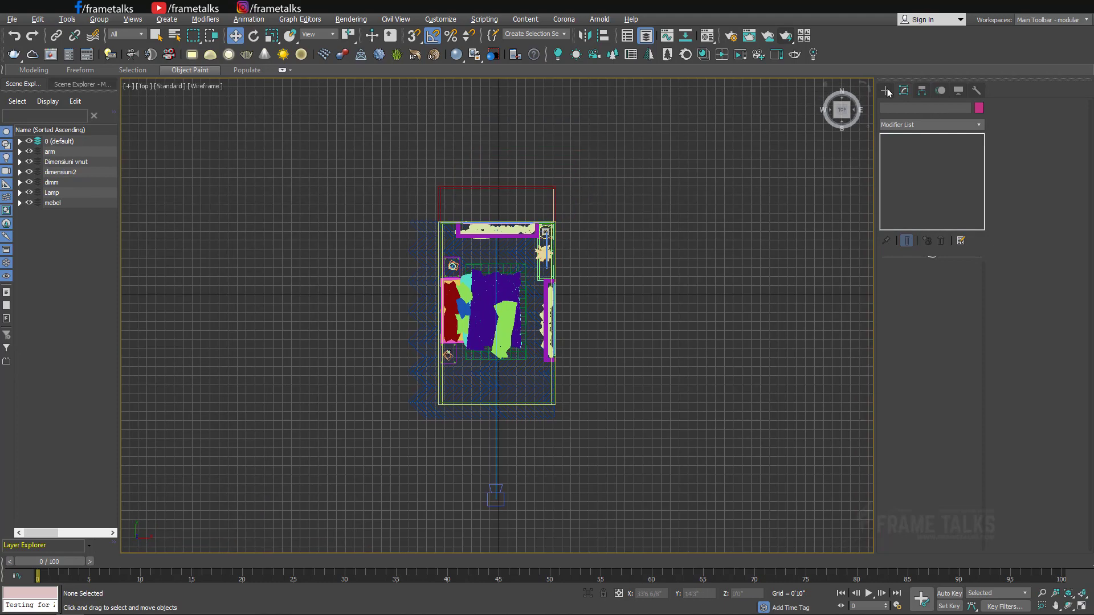
pyautogui.click(885, 89)
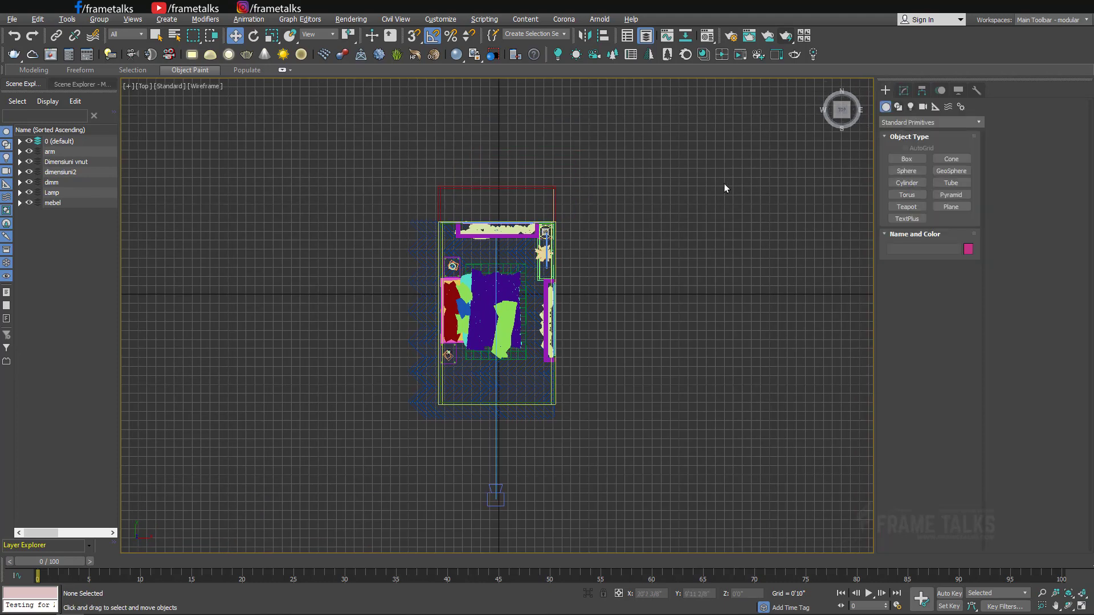
pyautogui.click(910, 107)
pyautogui.click(915, 122)
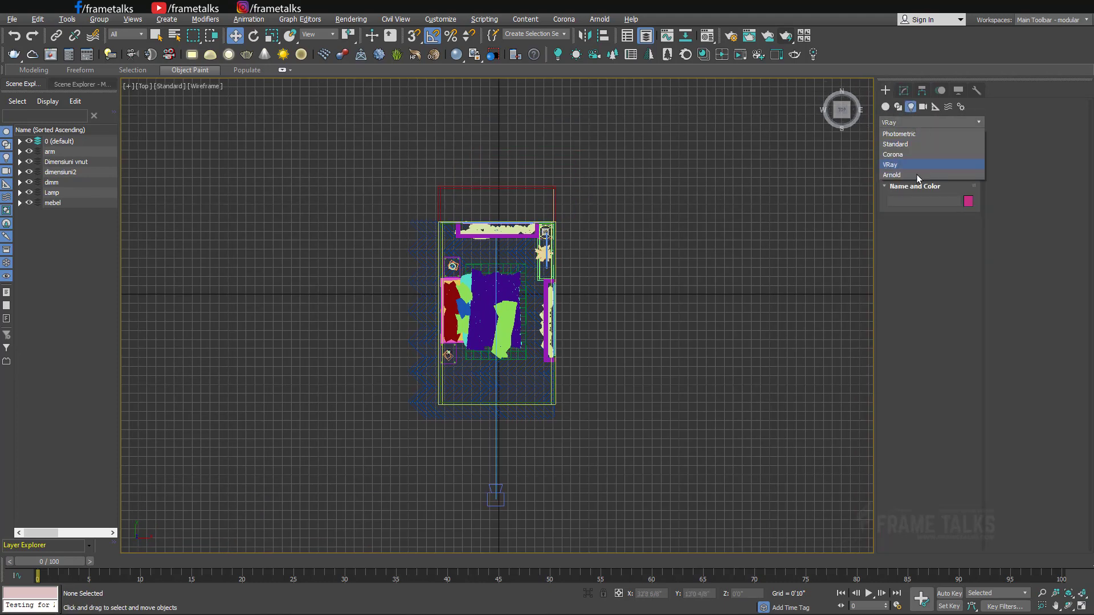
pyautogui.click(891, 164)
pyautogui.click(950, 171)
pyautogui.scroll(-3, 606, 296)
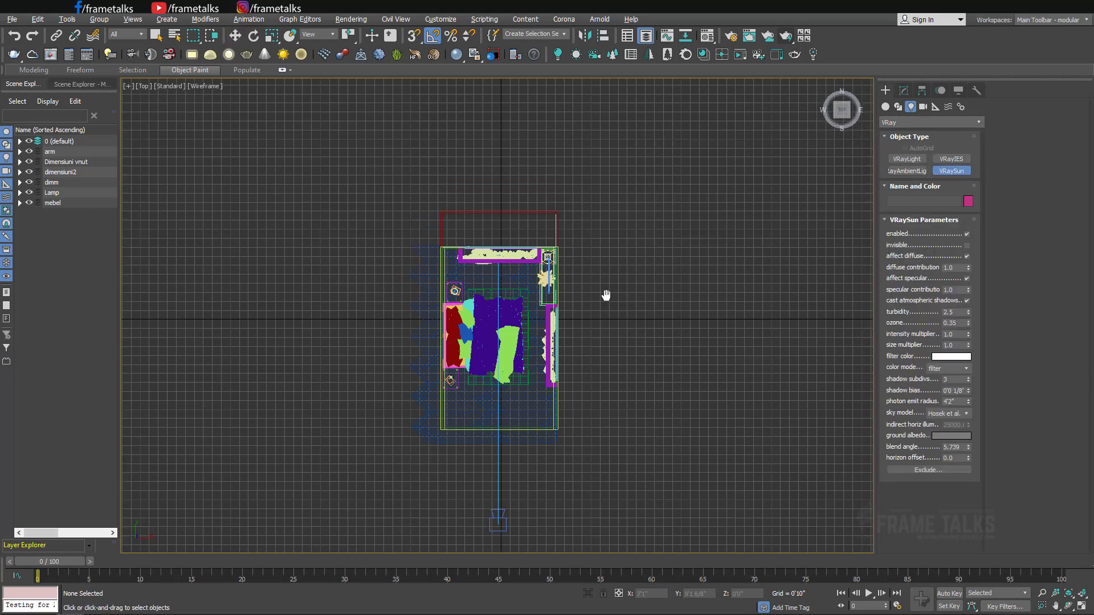
pyautogui.moveTo(537, 175); pyautogui.dragTo(567, 346)
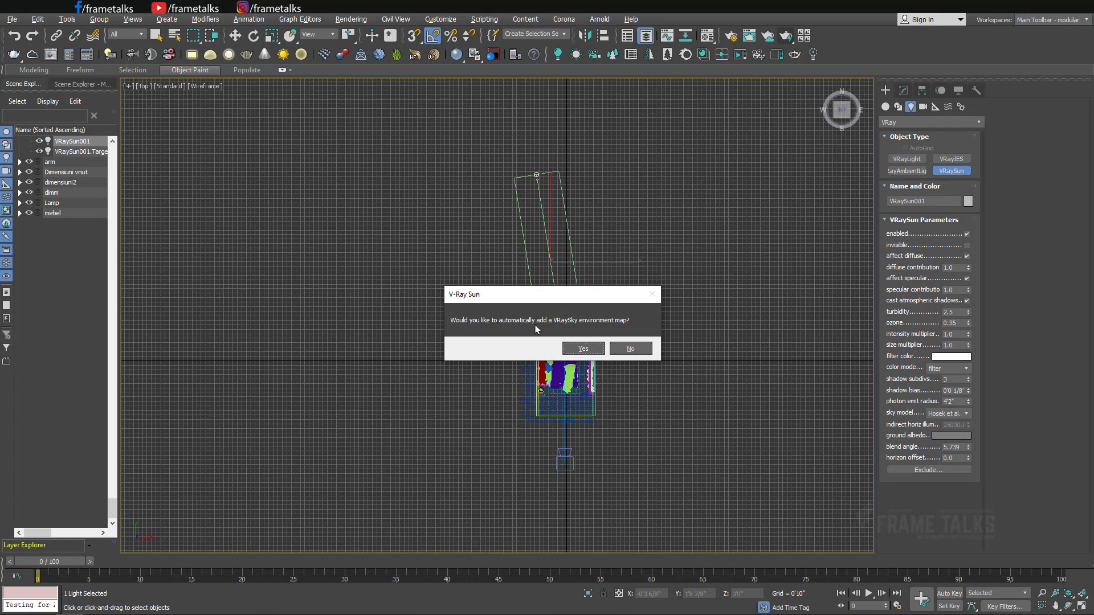
pyautogui.click(582, 349)
# - Move the sun in the Left view up to a height of about 35'5" and back to about 50'3" on the Y axis
pyautogui.press('w')
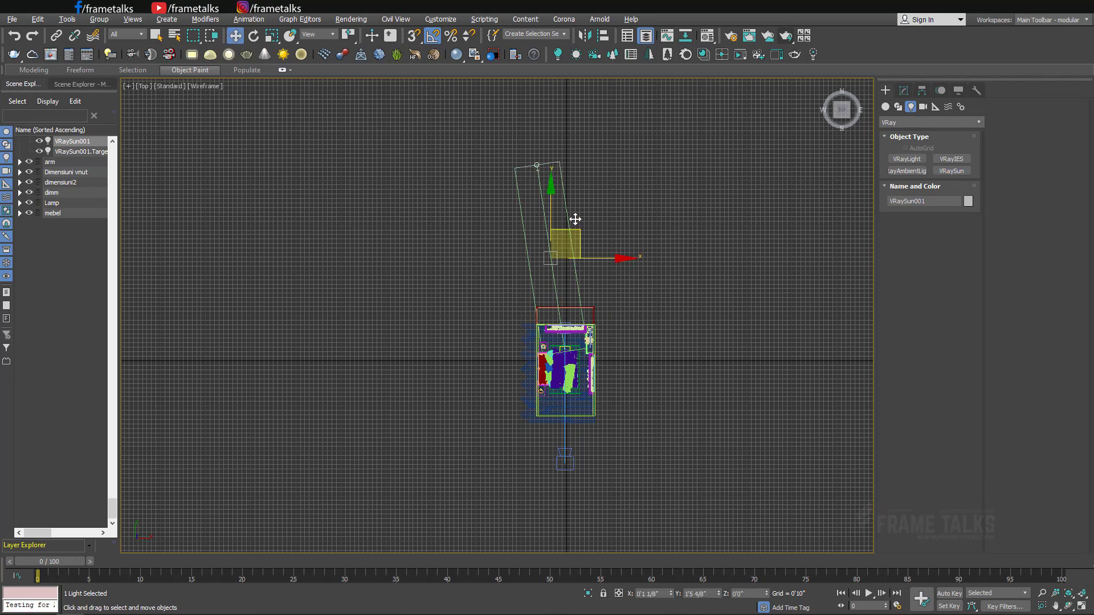
pyautogui.hotkey('alt', 'w')
pyautogui.hotkey('alt', 'w')
pyautogui.scroll(-5, 422, 370)
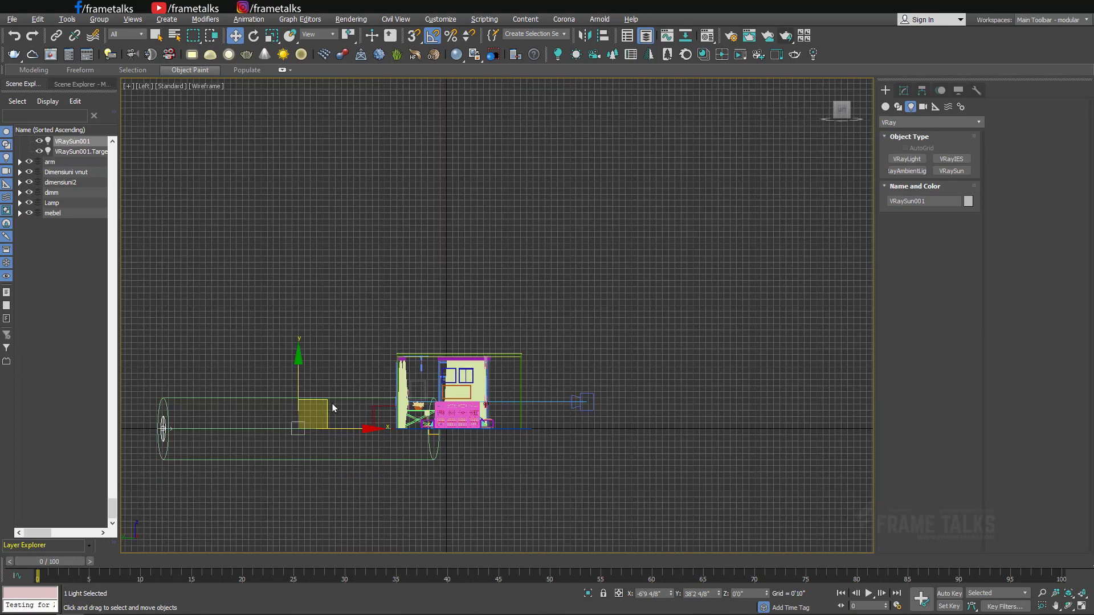
pyautogui.moveTo(333, 408); pyautogui.dragTo(304, 285)
pyautogui.scroll(-5, 564, 339)
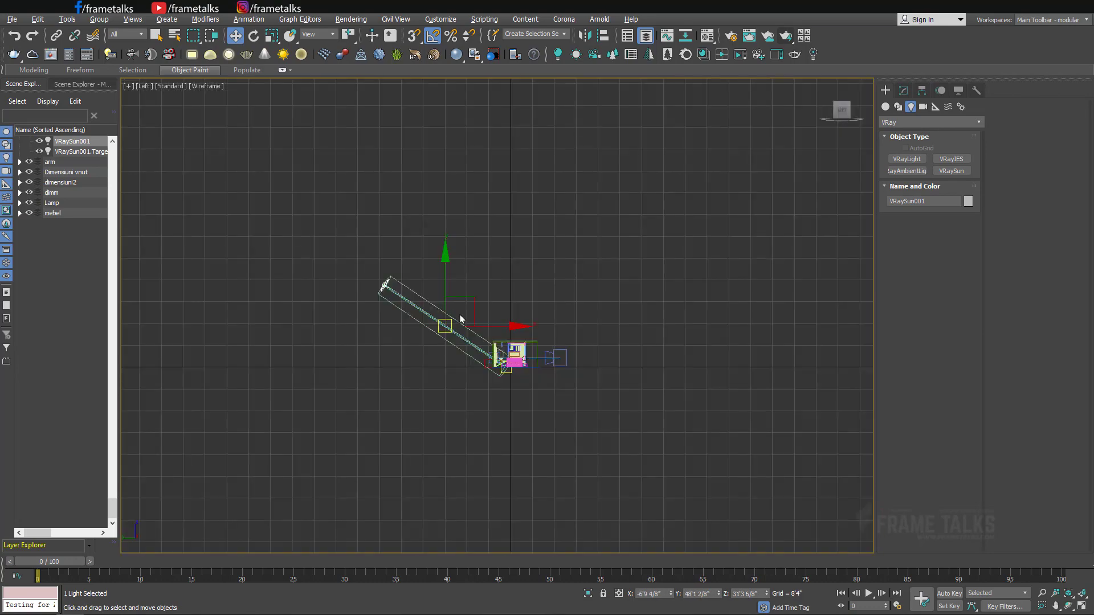
pyautogui.moveTo(469, 295); pyautogui.dragTo(466, 288)
# - Set the sun's size multiplier to 3.0 and its photon emit radius to 2'6"
pyautogui.press('t')
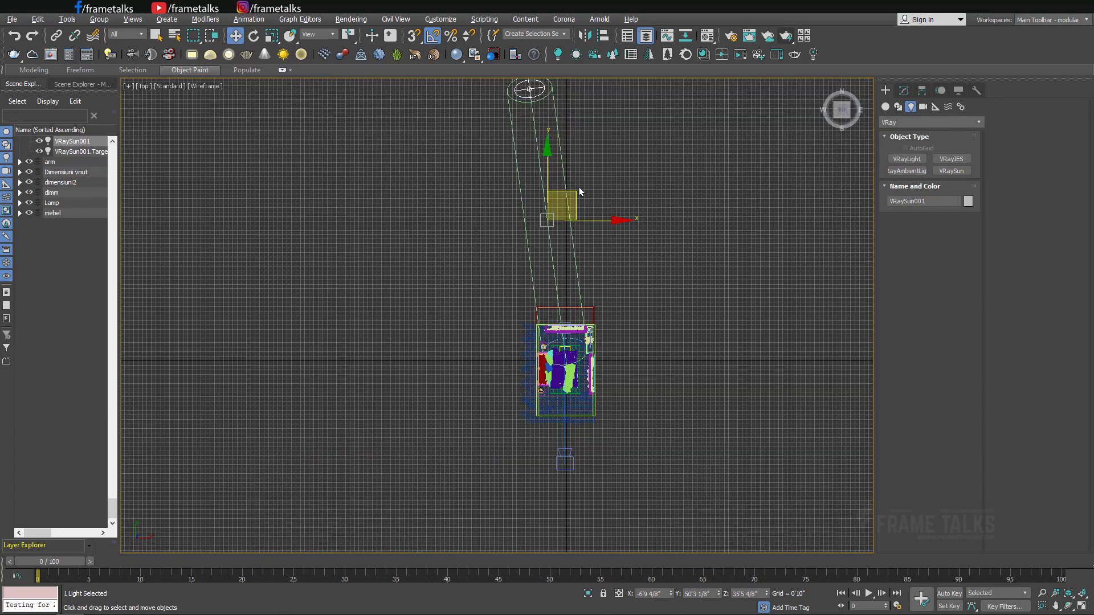
pyautogui.moveTo(583, 175); pyautogui.dragTo(567, 244, button='middle')
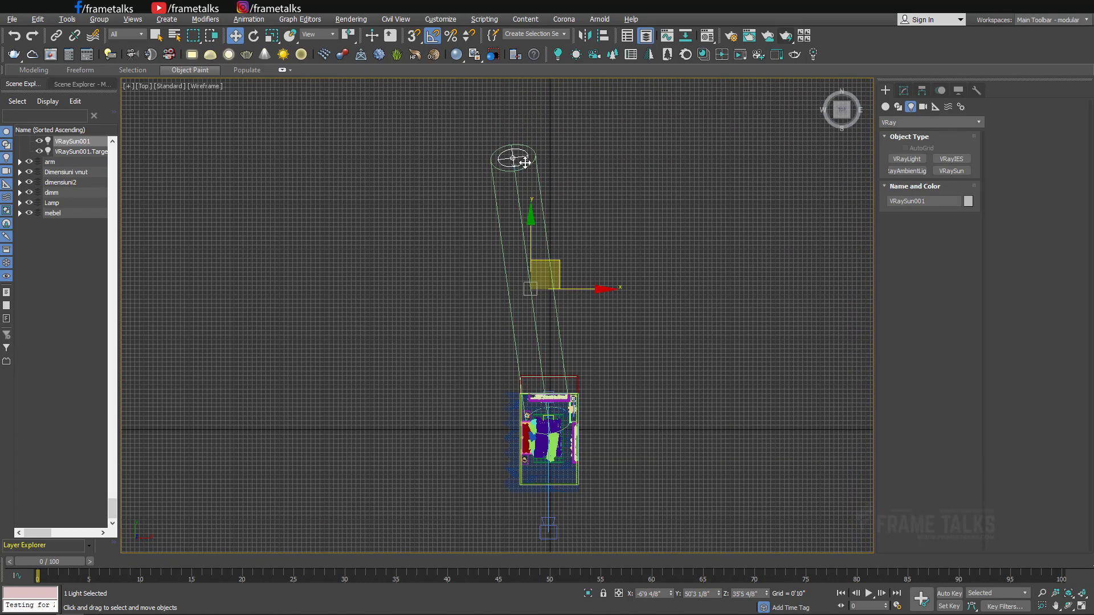
pyautogui.click(904, 91)
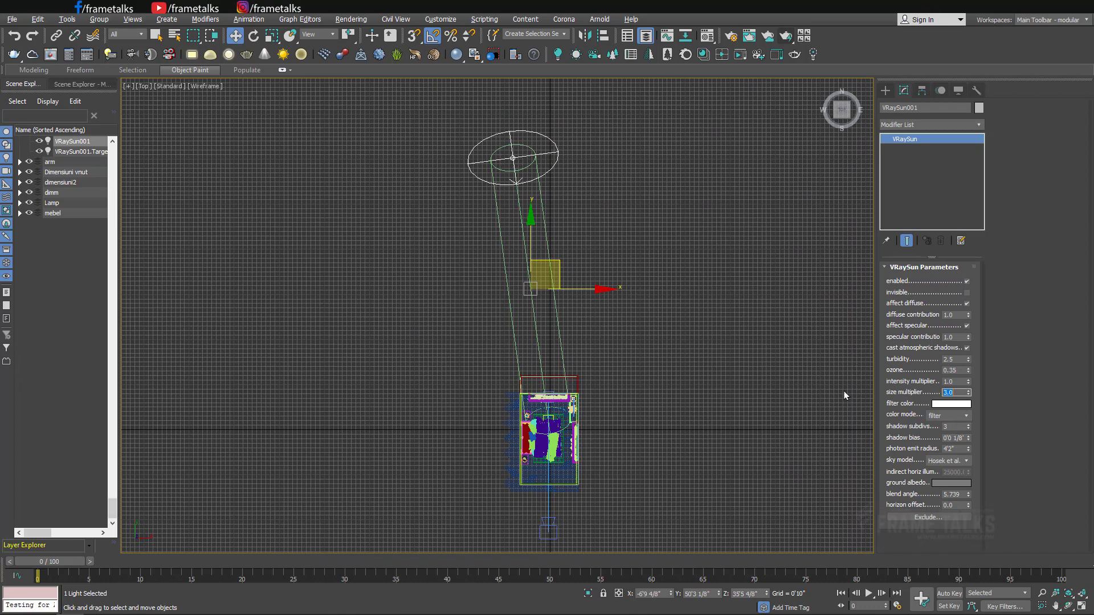
pyautogui.press('Tab')
pyautogui.press('Tab')
pyautogui.press('Tab')
pyautogui.moveTo(968, 447); pyautogui.dragTo(969, 438)
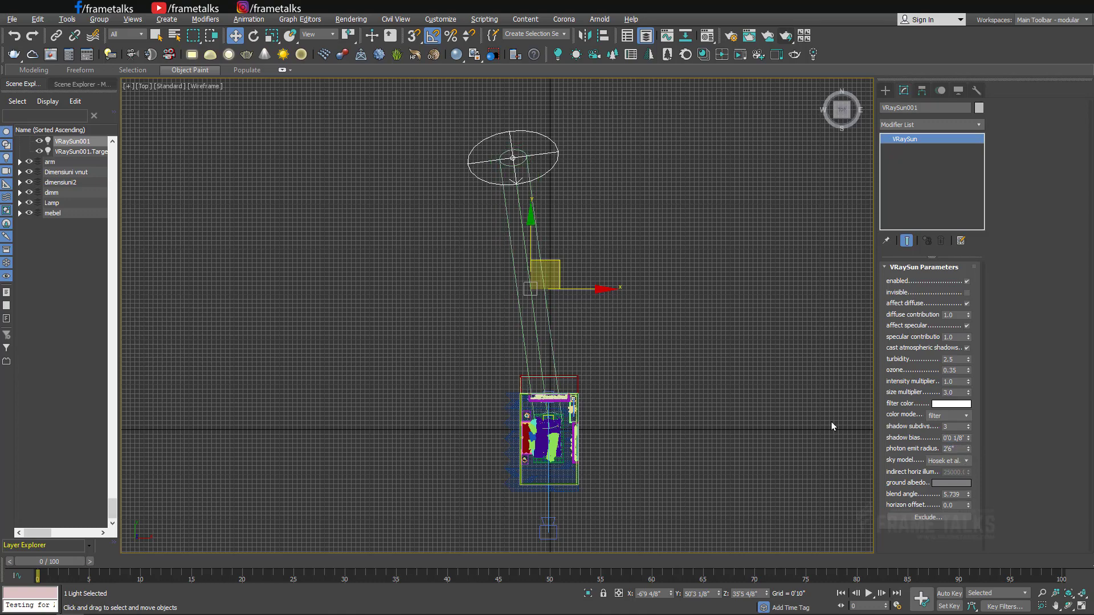
pyautogui.click(703, 442)
# - Enable the override material in V-Ray's global switches and assign a new VRayMtl to it
pyautogui.press('c')
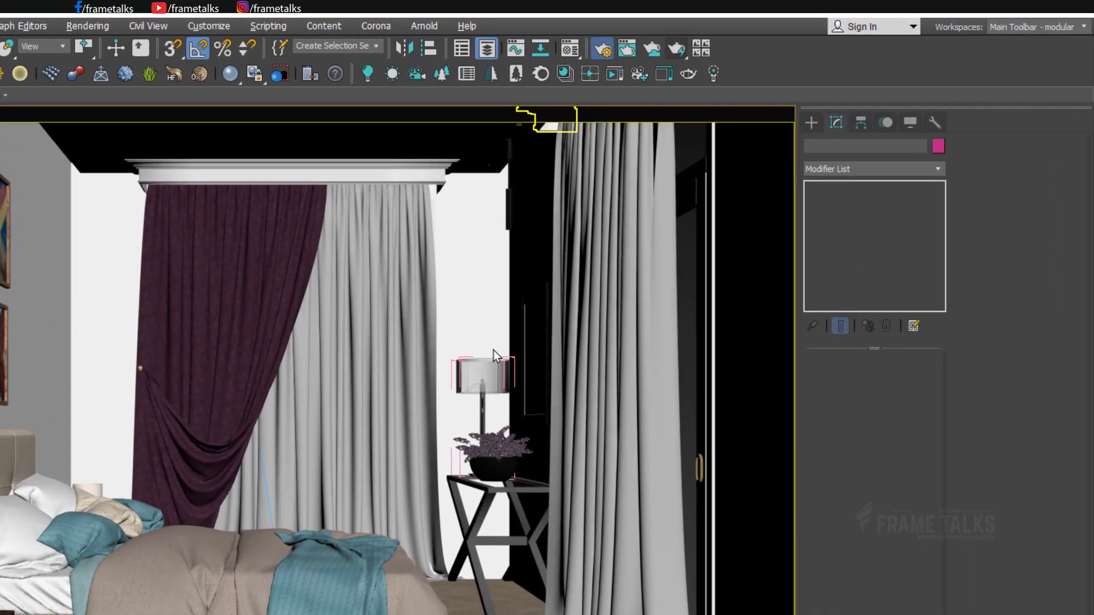
pyautogui.click(648, 43)
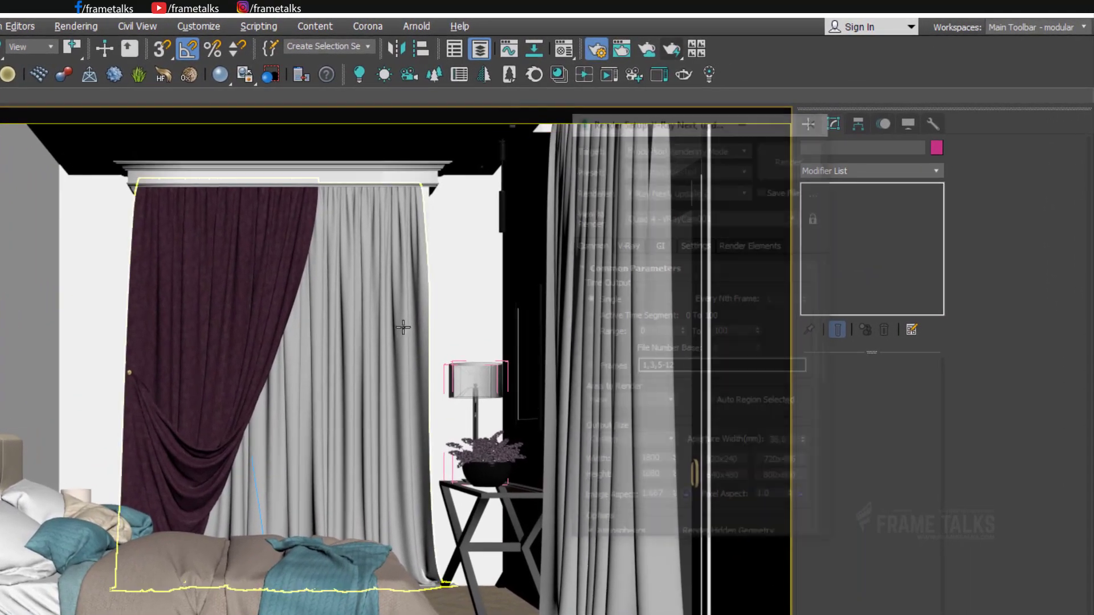
pyautogui.click(618, 244)
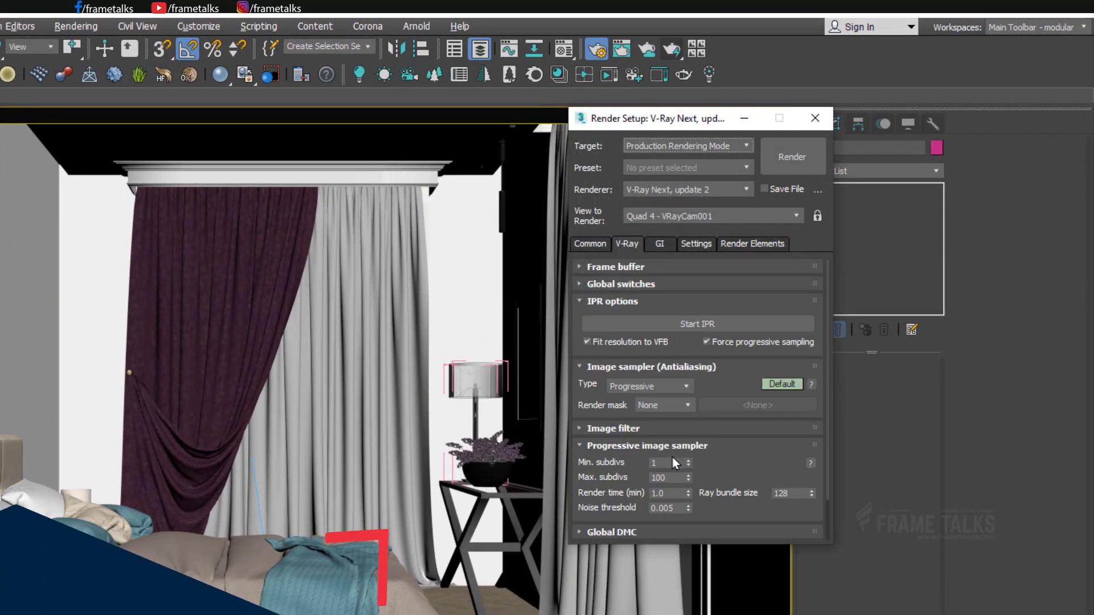
pyautogui.click(689, 283)
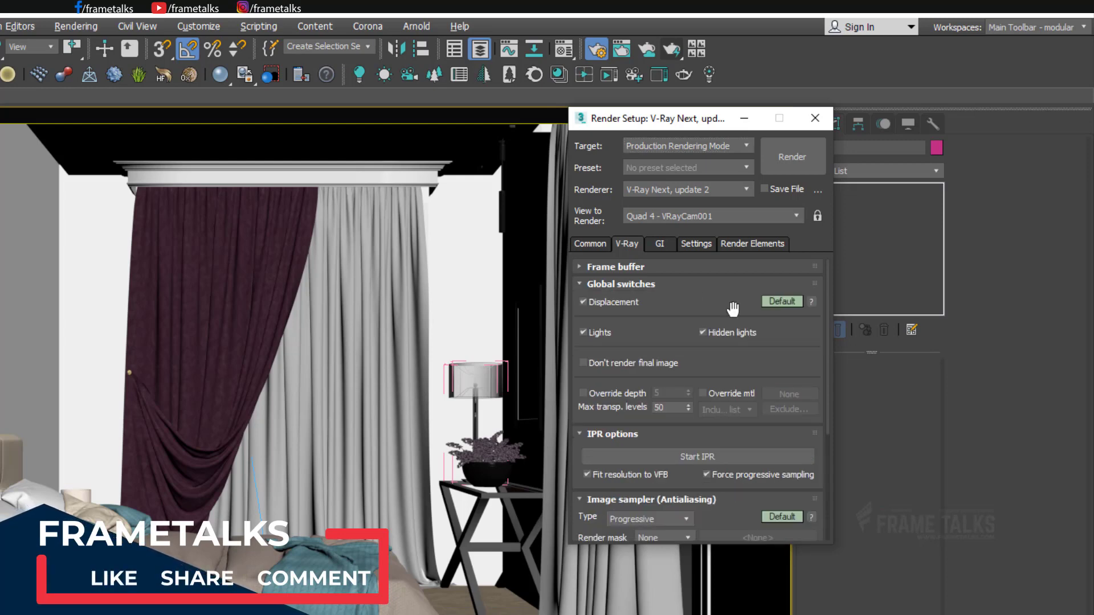
pyautogui.click(726, 394)
pyautogui.click(790, 394)
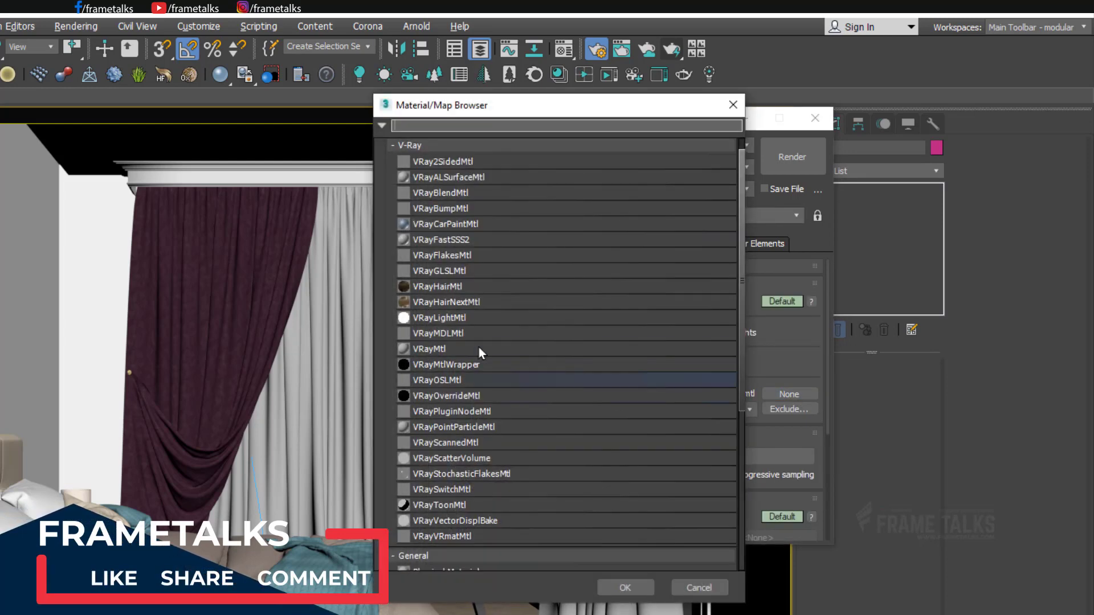
pyautogui.doubleClick(438, 365)
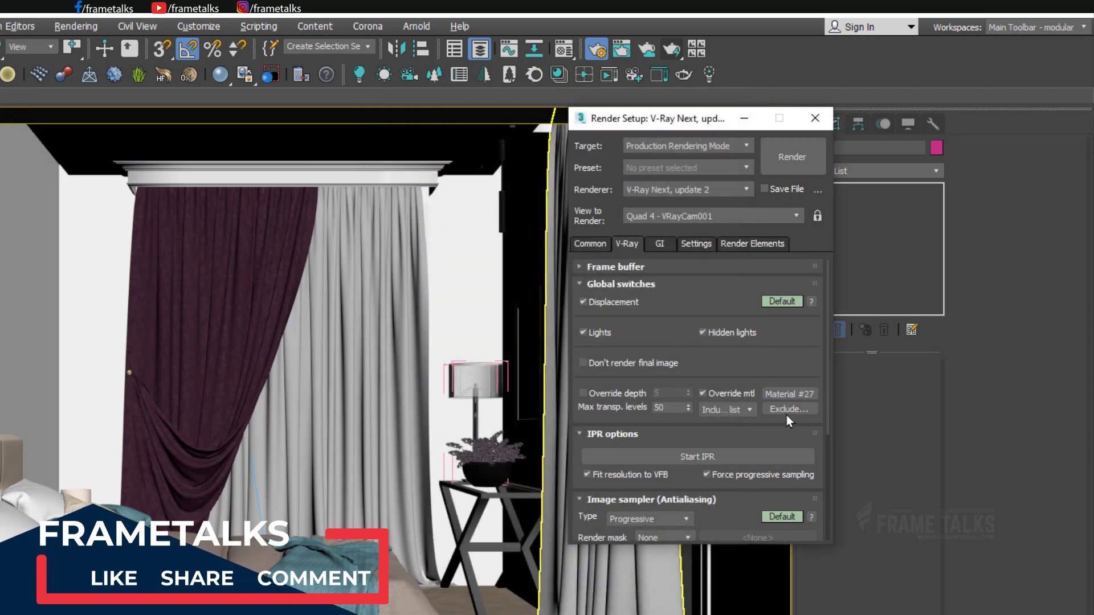
# - Select a section of the balcony window and add the curtain in front of it to the selection
pyautogui.press('t')
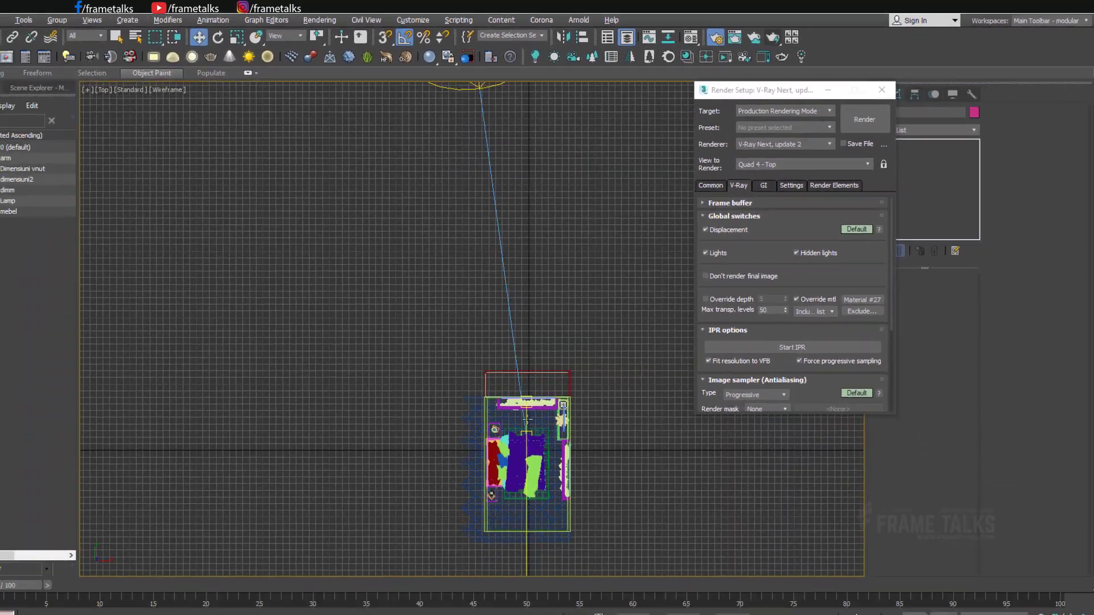
pyautogui.scroll(10, 527, 418)
pyautogui.click(356, 245)
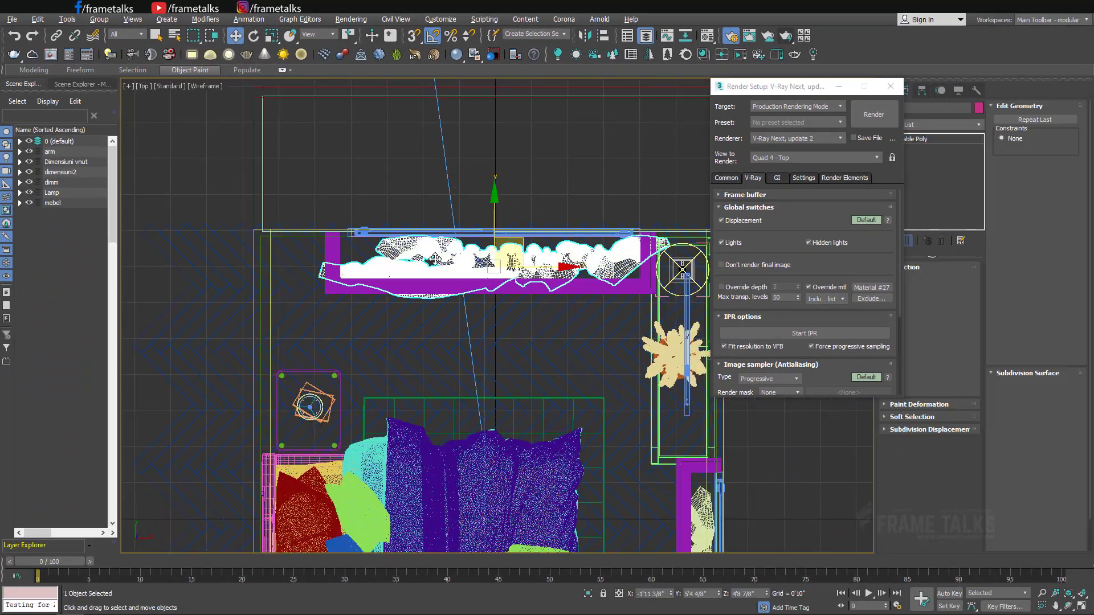
pyautogui.scroll(5, 374, 231)
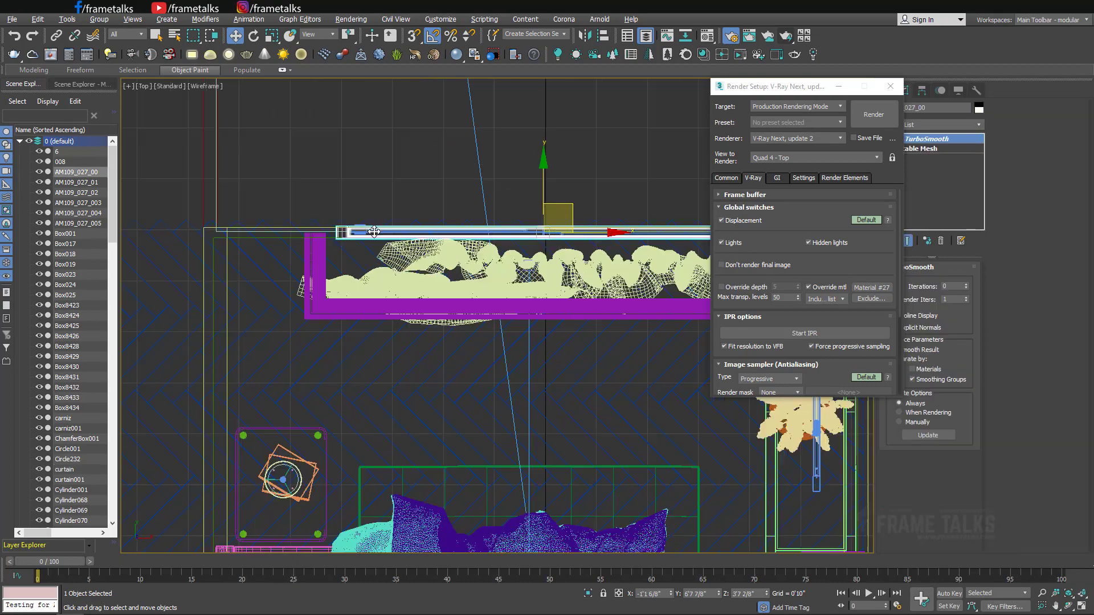
pyautogui.click(372, 247)
pyautogui.hotkey('alt', 'w')
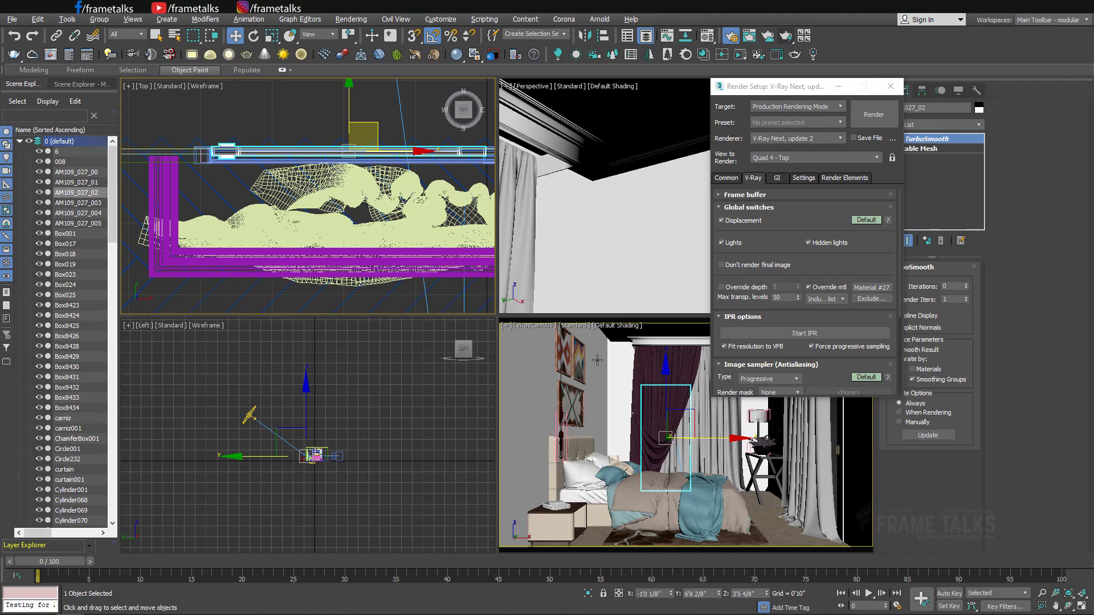
pyautogui.rightClick(570, 324)
pyautogui.hotkey('alt', 'w')
pyautogui.keyDown('ctrl'); pyautogui.click(464, 214); pyautogui.keyUp('ctrl')
pyautogui.hotkey('alt', 'w')
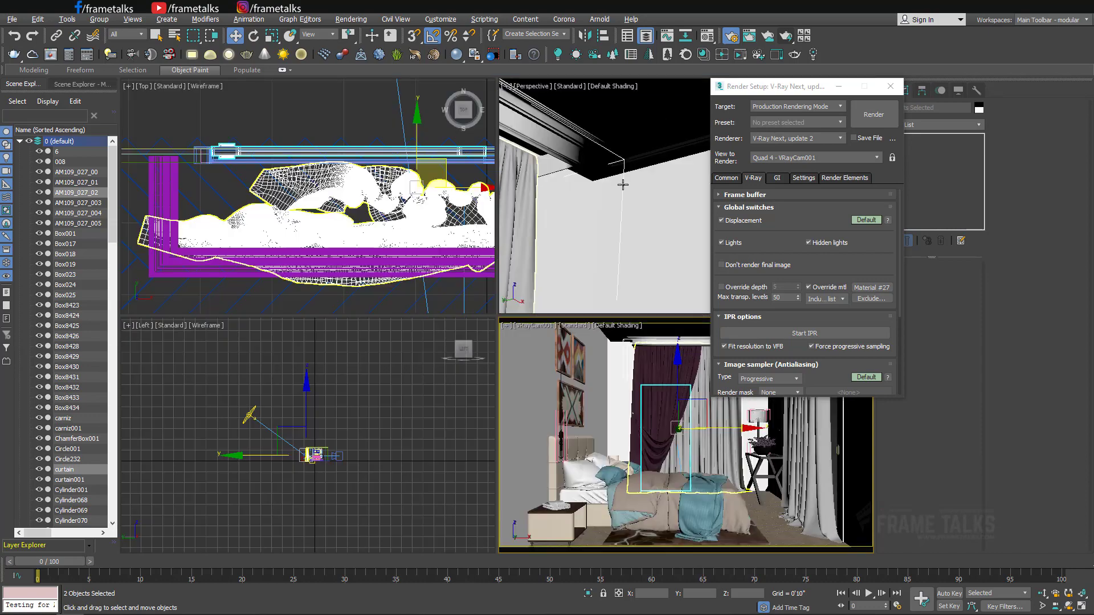
# - Add the two remaining sections of the balcony window to the selection from outside the room, undoing the trial move
pyautogui.press('p')
pyautogui.hotkey('alt', 'w')
pyautogui.press('z')
pyautogui.keyDown('alt'); pyautogui.moveTo(577, 318); pyautogui.dragTo(436, 251, button='middle'); pyautogui.keyUp('alt')
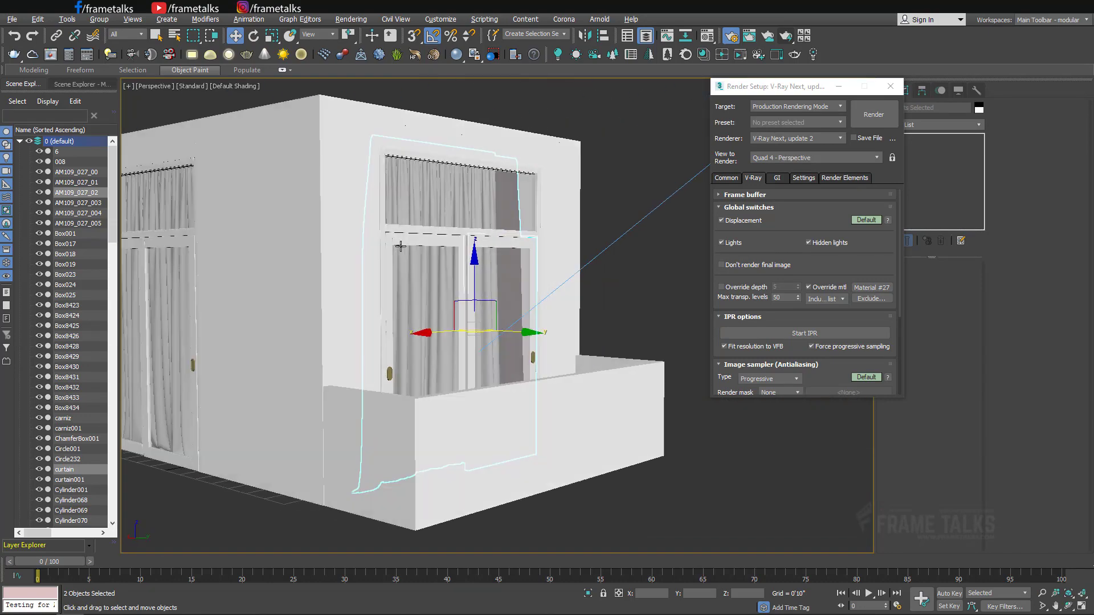
pyautogui.keyDown('ctrl'); pyautogui.click(436, 250); pyautogui.keyUp('ctrl')
pyautogui.keyDown('ctrl'); pyautogui.click(488, 251); pyautogui.keyUp('ctrl')
pyautogui.keyDown('alt'); pyautogui.moveTo(513, 315); pyautogui.dragTo(493, 330, button='middle'); pyautogui.keyUp('alt')
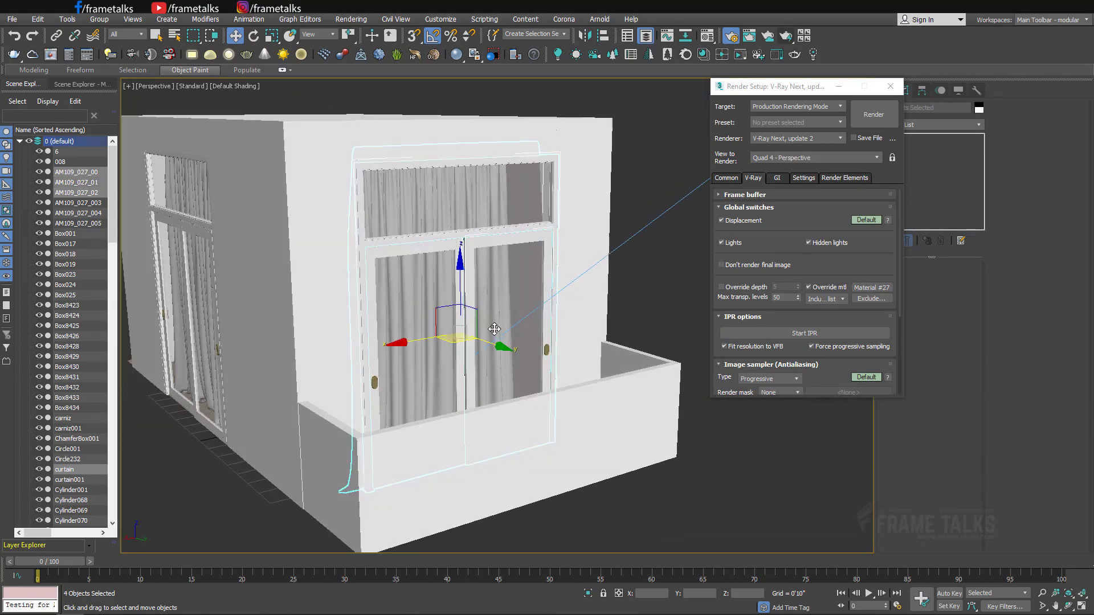
pyautogui.moveTo(420, 336); pyautogui.dragTo(326, 357)
pyautogui.hotkey('ctrl', 'z')
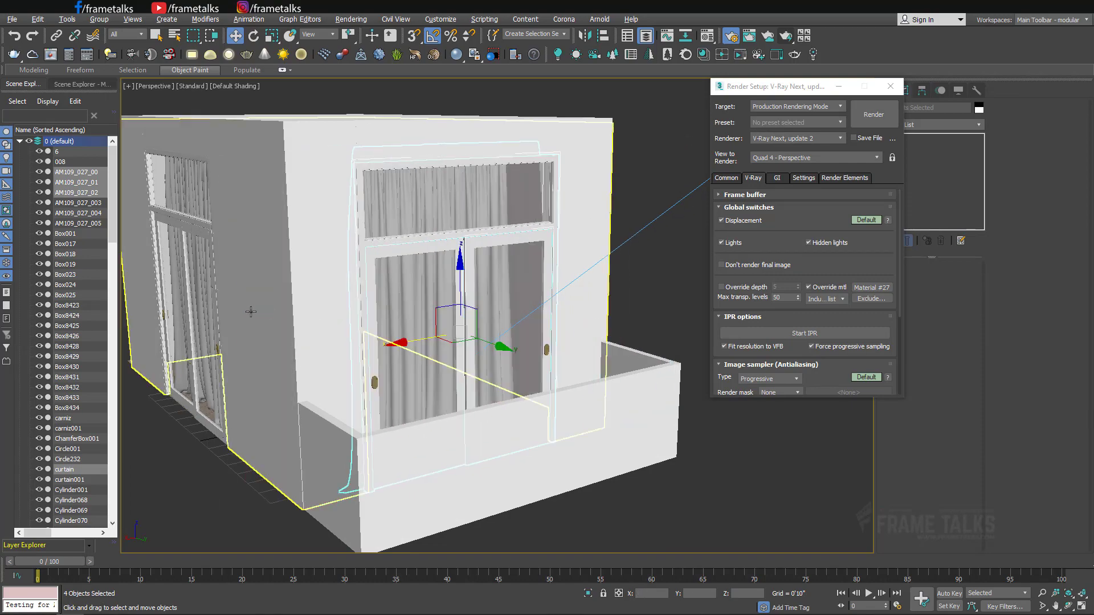
# - Add the three sections of the side wall's window to the selection
pyautogui.keyDown('alt'); pyautogui.moveTo(249, 310); pyautogui.dragTo(530, 290, button='middle'); pyautogui.keyUp('alt')
pyautogui.keyDown('ctrl'); pyautogui.click(326, 289); pyautogui.keyUp('ctrl')
pyautogui.keyDown('ctrl'); pyautogui.click(316, 289); pyautogui.keyUp('ctrl')
pyautogui.keyDown('ctrl'); pyautogui.click(325, 227); pyautogui.keyUp('ctrl')
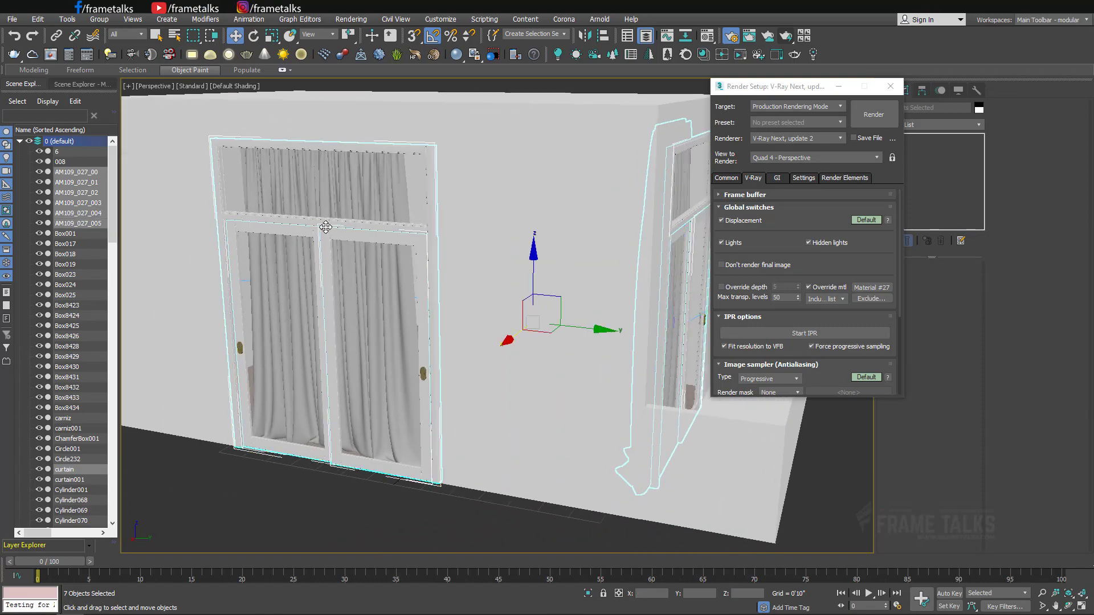
# - Add the side window's curtain to the selection in the Top view and undo the trial move of the selected objects
pyautogui.press('t')
pyautogui.press('F3')
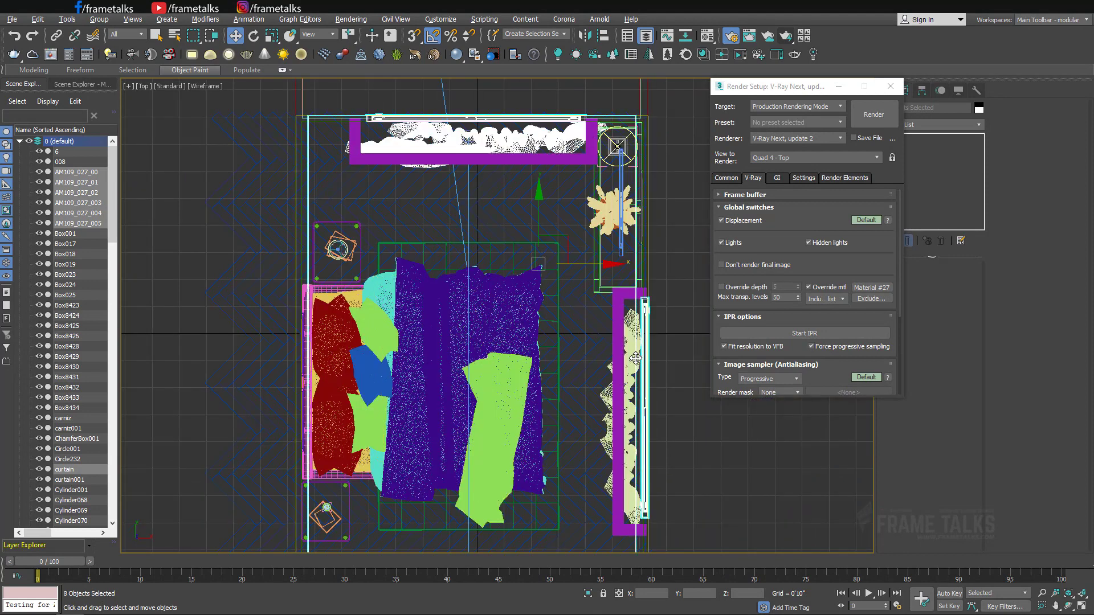
pyautogui.keyDown('ctrl'); pyautogui.click(627, 351); pyautogui.keyUp('ctrl')
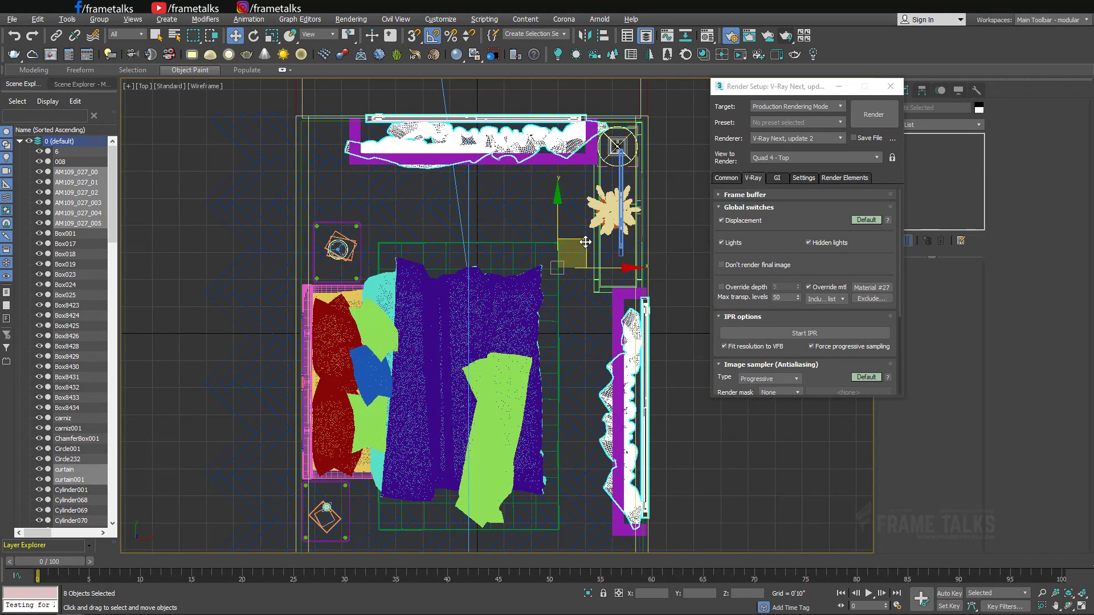
pyautogui.moveTo(581, 244); pyautogui.dragTo(606, 157)
pyautogui.hotkey('ctrl', 'z')
# - Isolate the selected windows and curtains in the Perspective view
pyautogui.hotkey('alt', 'w')
pyautogui.rightClick(678, 368)
pyautogui.hotkey('alt', 'w')
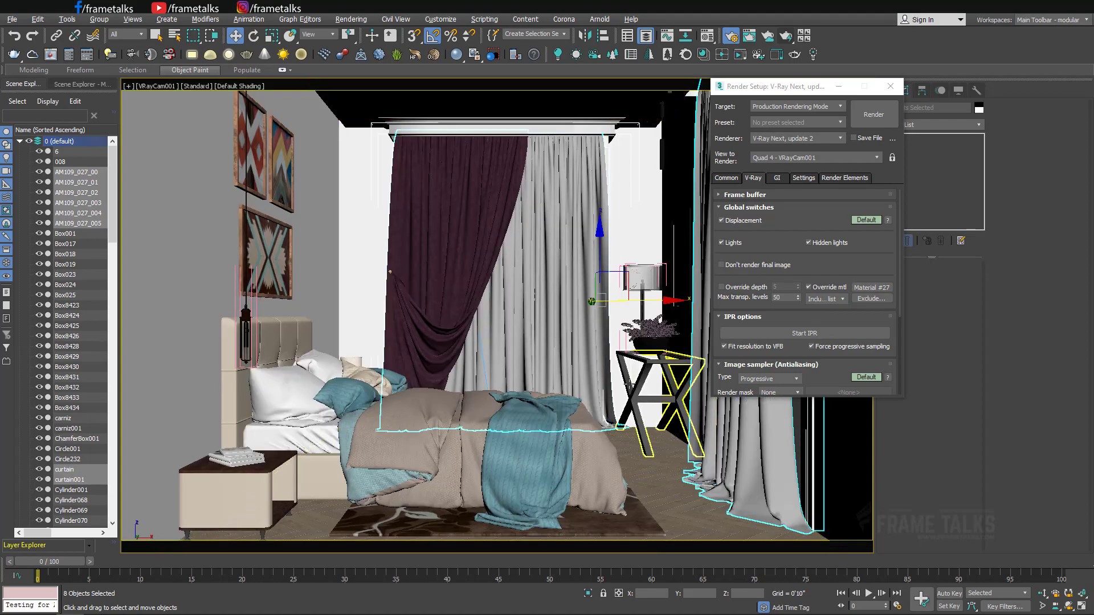
pyautogui.press('p')
pyautogui.press('z')
pyautogui.hotkey('alt', 'q')
pyautogui.keyDown('alt'); pyautogui.moveTo(491, 332); pyautogui.dragTo(732, 343, button='middle'); pyautogui.keyUp('alt')
pyautogui.keyDown('alt'); pyautogui.moveTo(536, 337); pyautogui.dragTo(633, 211, button='middle'); pyautogui.keyUp('alt')
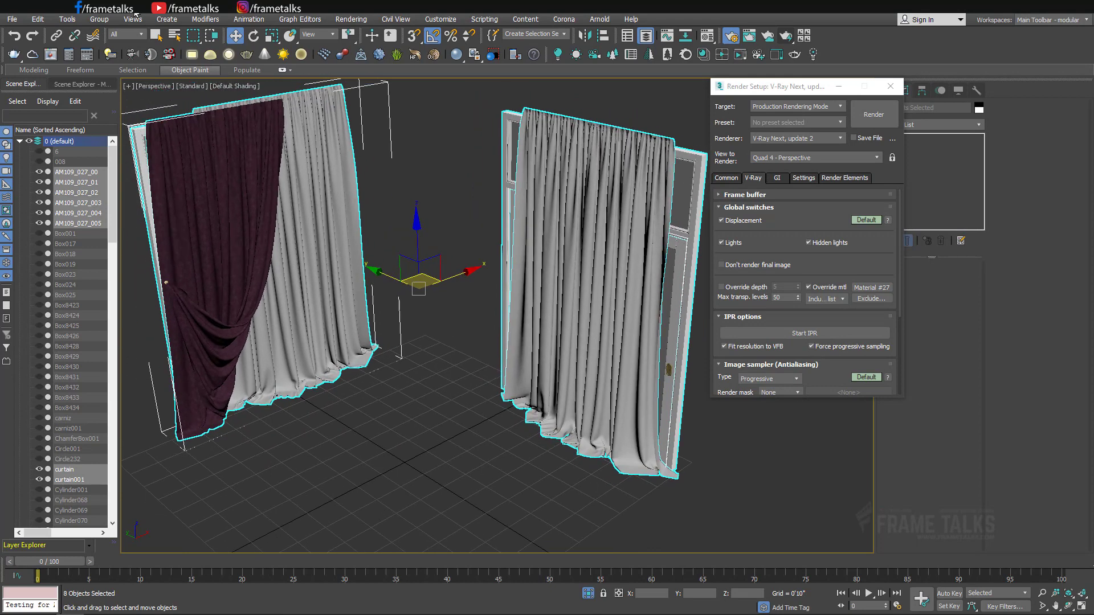
# - Group the selected window sections and curtains under a new group name
pyautogui.click(99, 20)
pyautogui.click(103, 30)
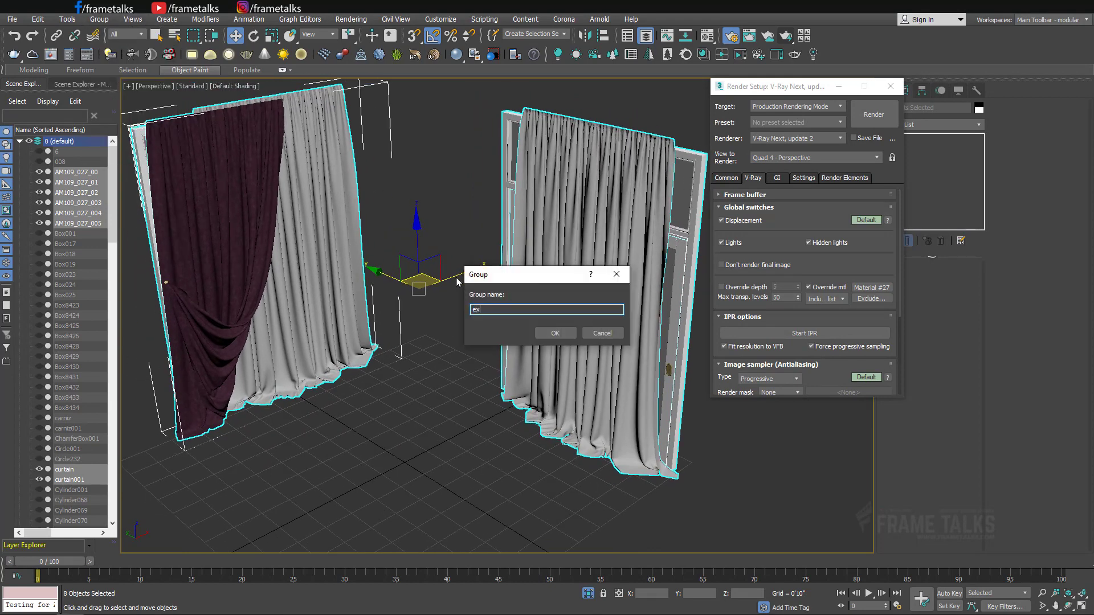
pyautogui.press('Return')
pyautogui.moveTo(633, 272); pyautogui.dragTo(658, 328, button='middle')
pyautogui.keyDown('alt'); pyautogui.moveTo(658, 328); pyautogui.dragTo(655, 325, button='middle'); pyautogui.keyUp('alt')
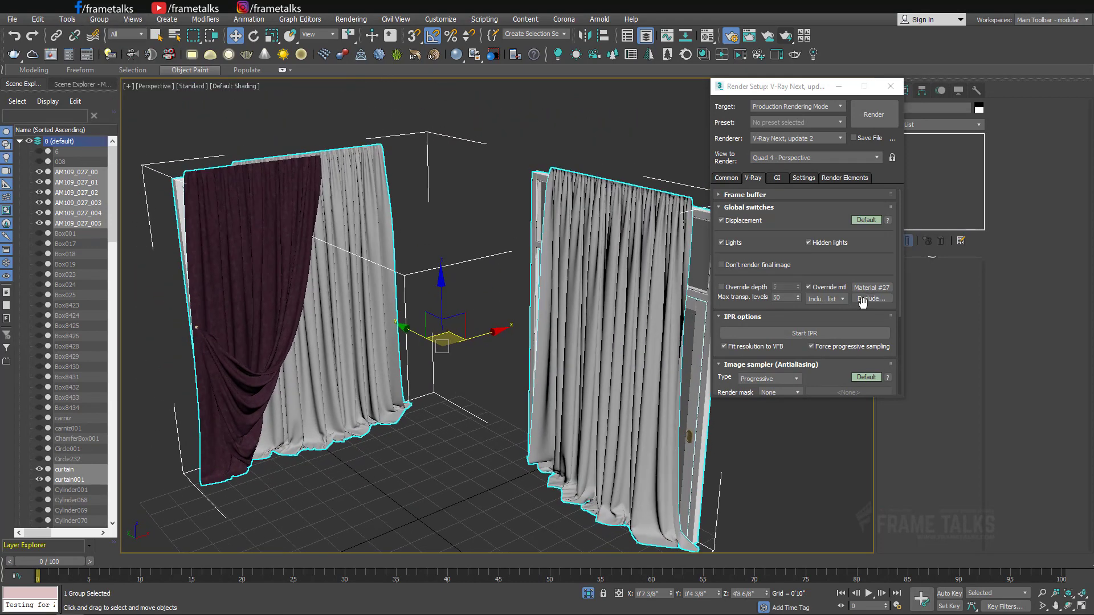
# - Add the "ex" group to the override material's exclude list and end the isolation of the windows and curtains
pyautogui.click(862, 300)
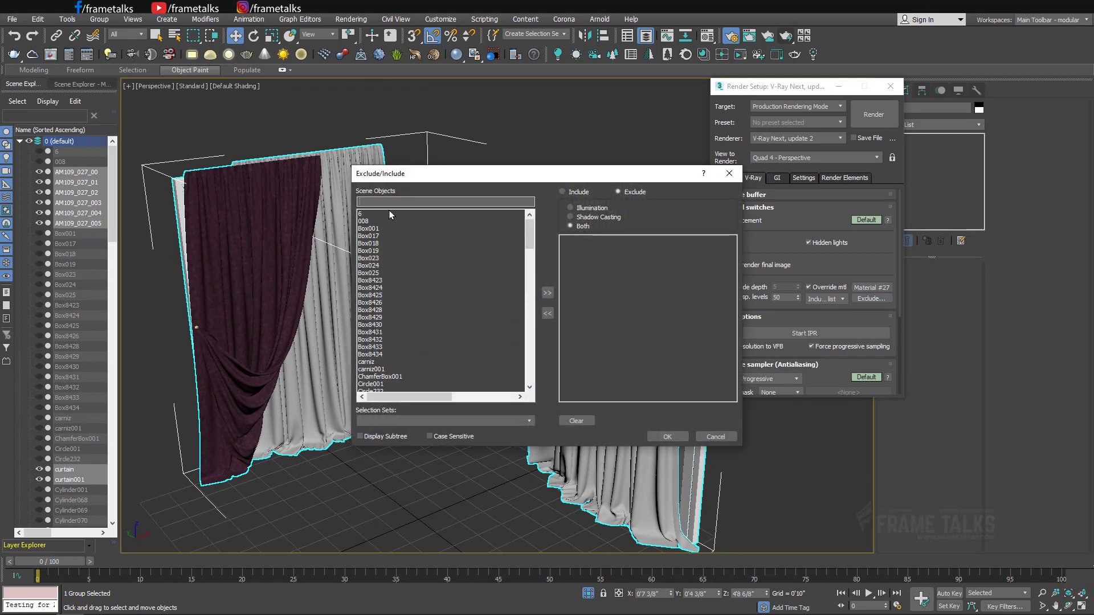
pyautogui.scroll(-5, 446, 328)
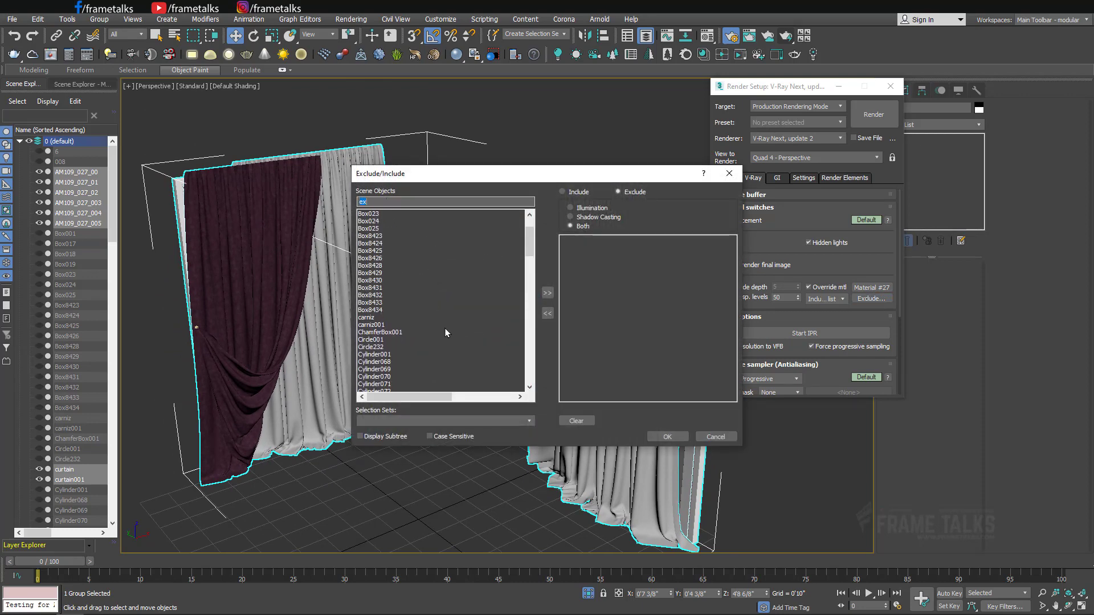
pyautogui.scroll(-5, 456, 319)
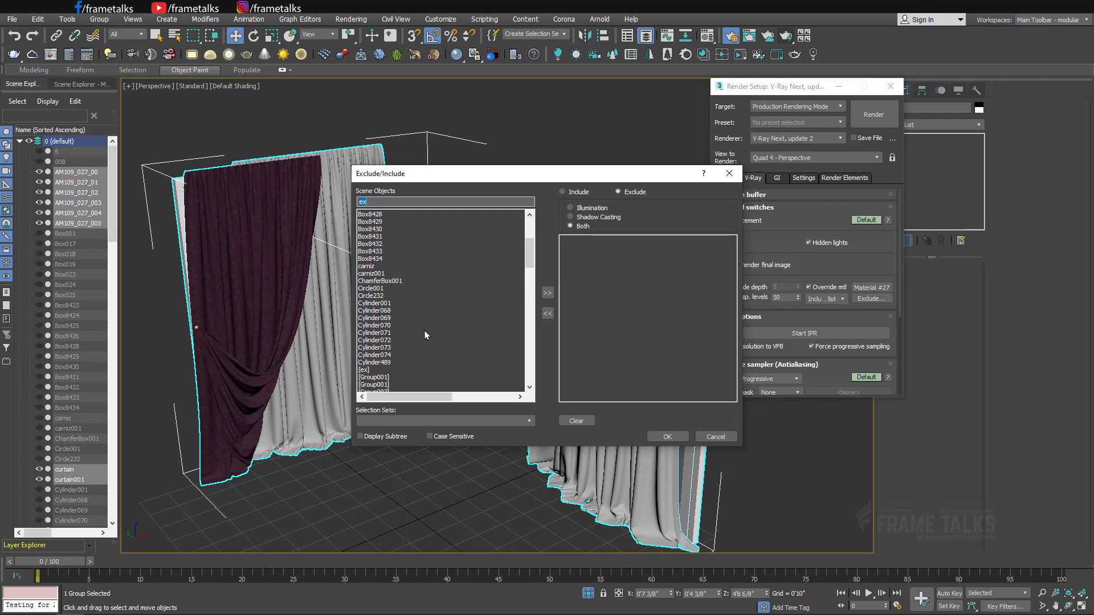
pyautogui.click(369, 295)
pyautogui.click(367, 288)
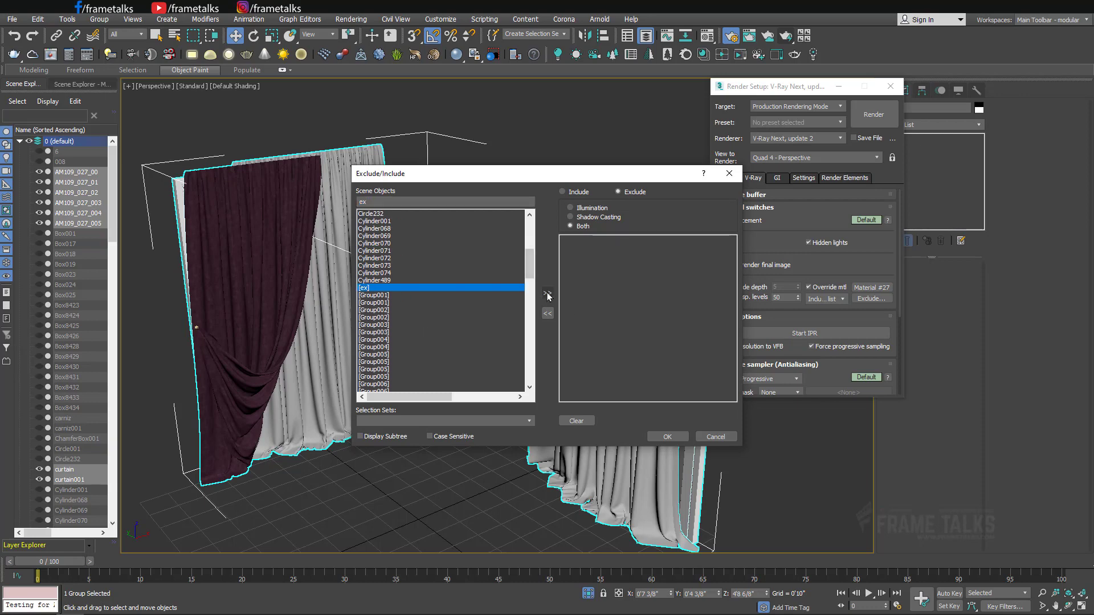
pyautogui.click(547, 294)
pyautogui.click(667, 436)
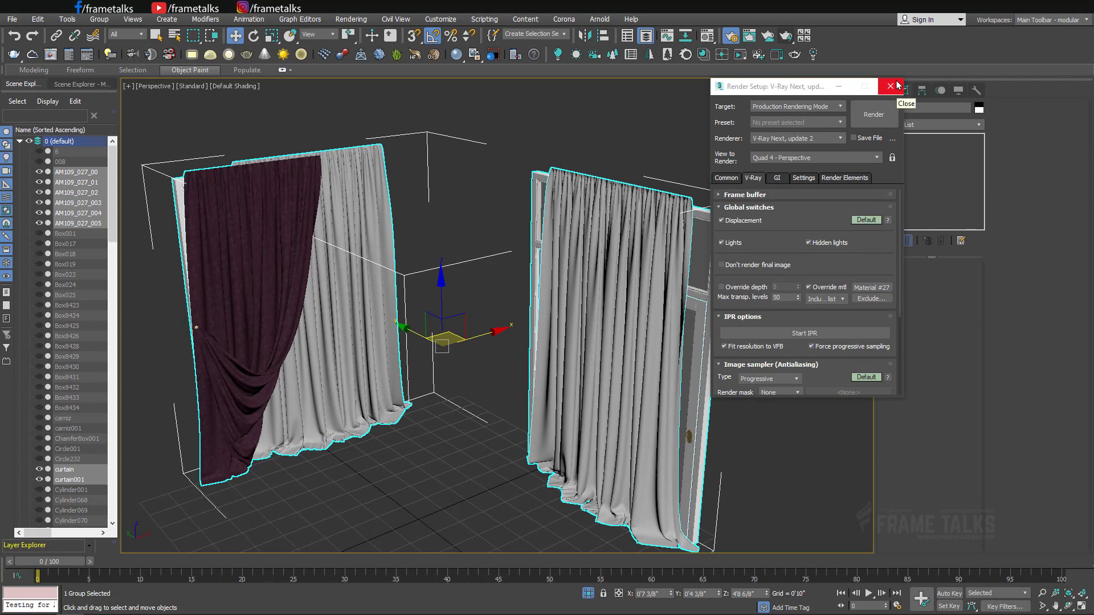
pyautogui.click(588, 592)
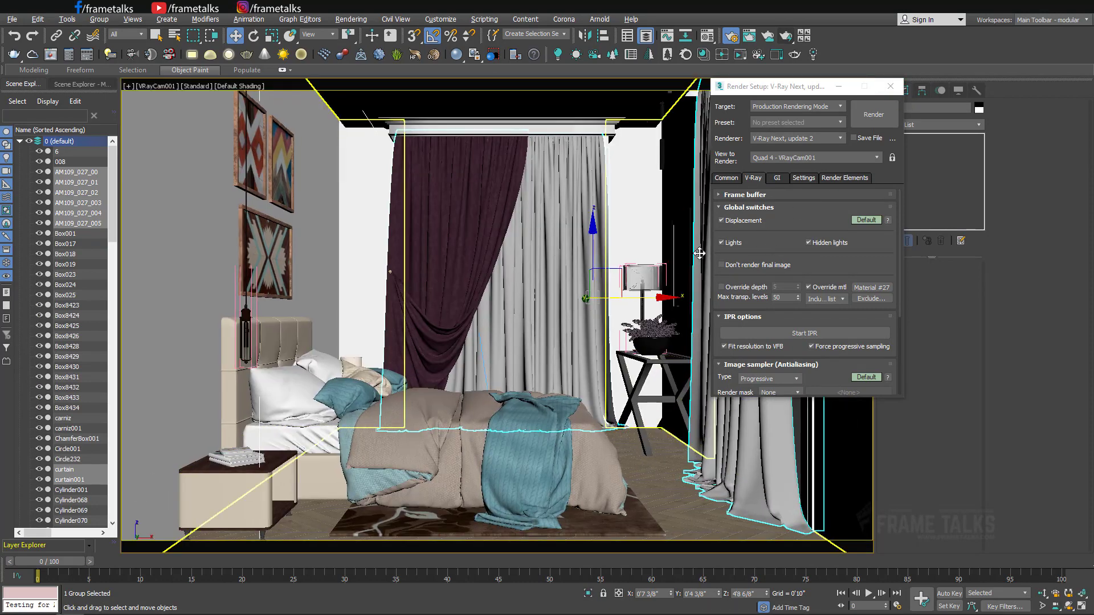
# - Set the progressive image sampler's maximum subdivs to 50 and its noise threshold to 0.004
pyautogui.scroll(-5, 778, 255)
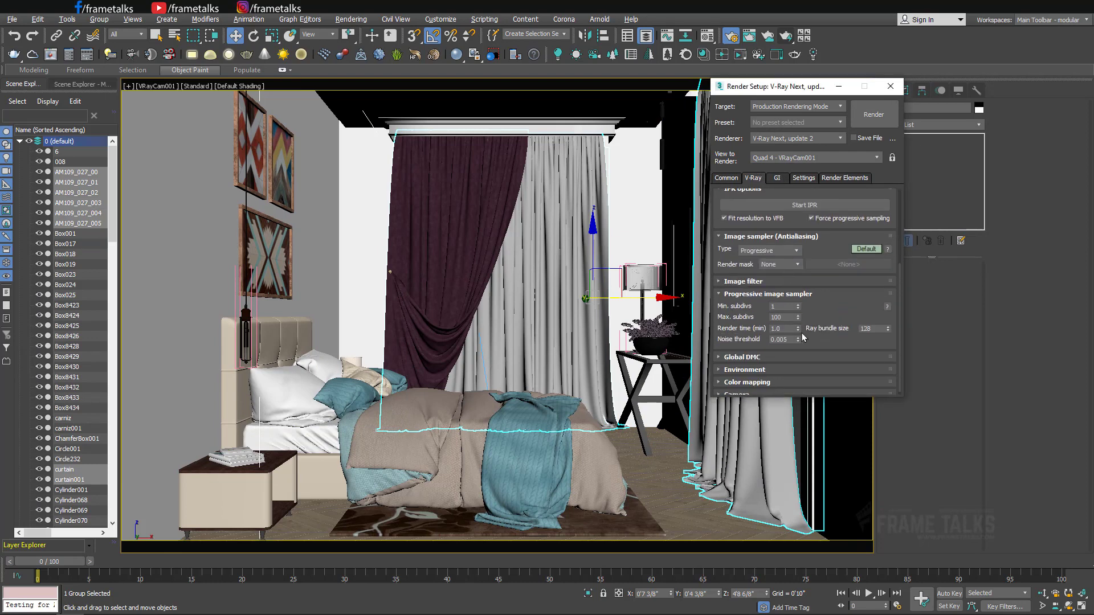
pyautogui.scroll(-1, 827, 306)
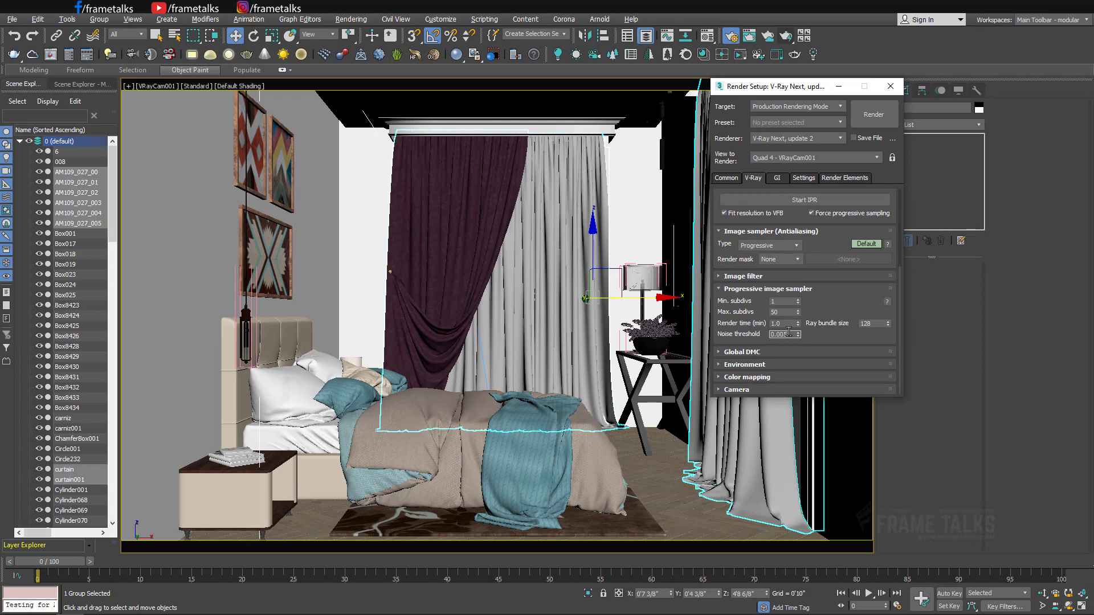
pyautogui.write('4')
pyautogui.press('Return')
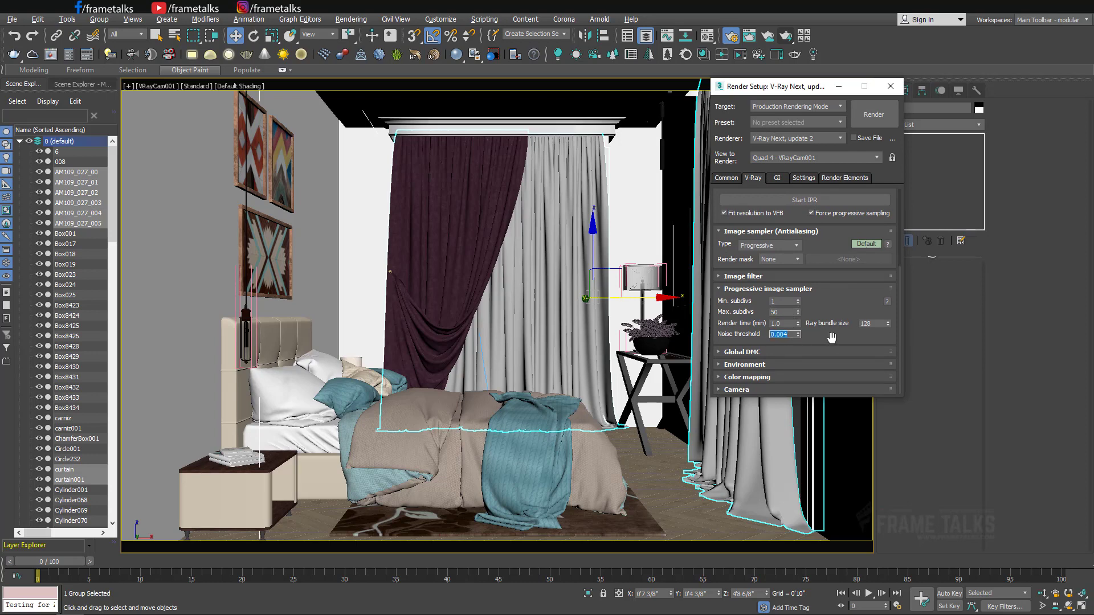
# - Switch the Global DMC settings to Advanced and set the Reinhard color mapping's burn value to 0.5
pyautogui.click(784, 352)
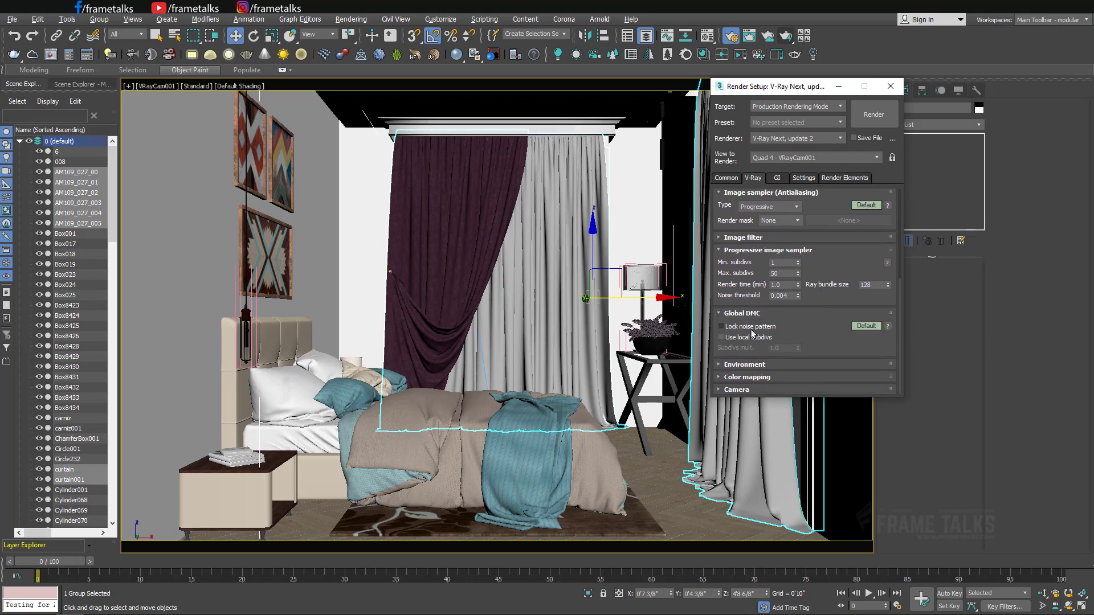
pyautogui.click(864, 326)
pyautogui.scroll(-1, 816, 320)
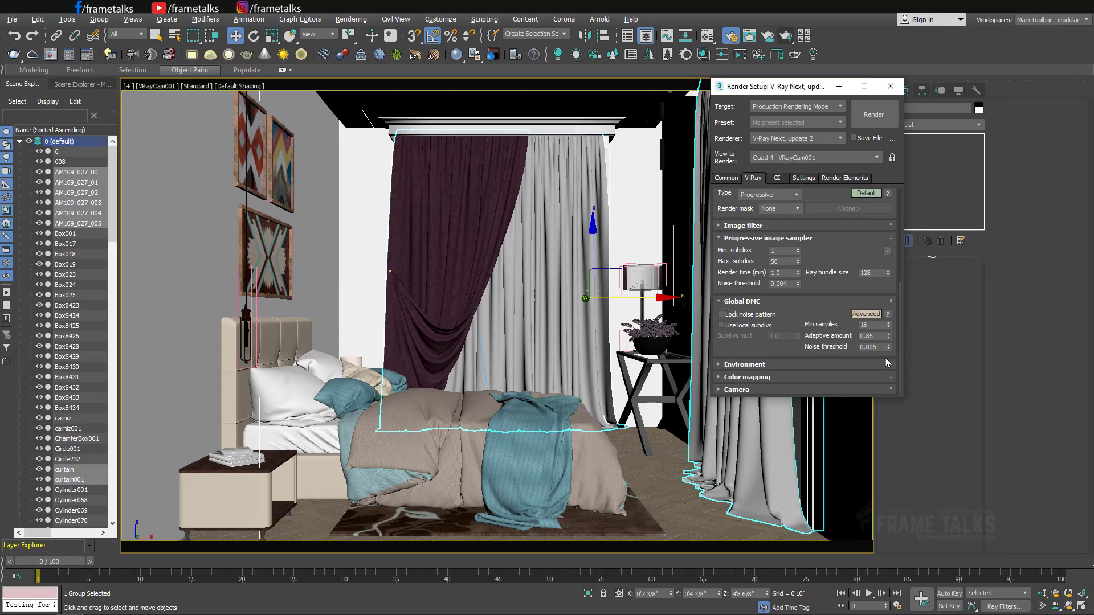
pyautogui.click(764, 377)
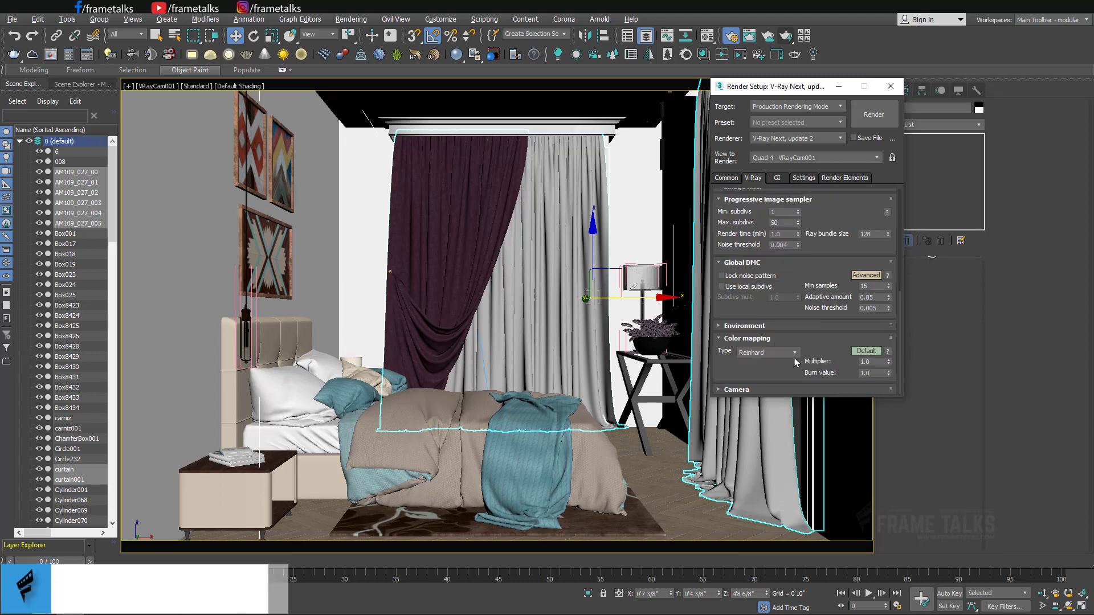
pyautogui.doubleClick(879, 375)
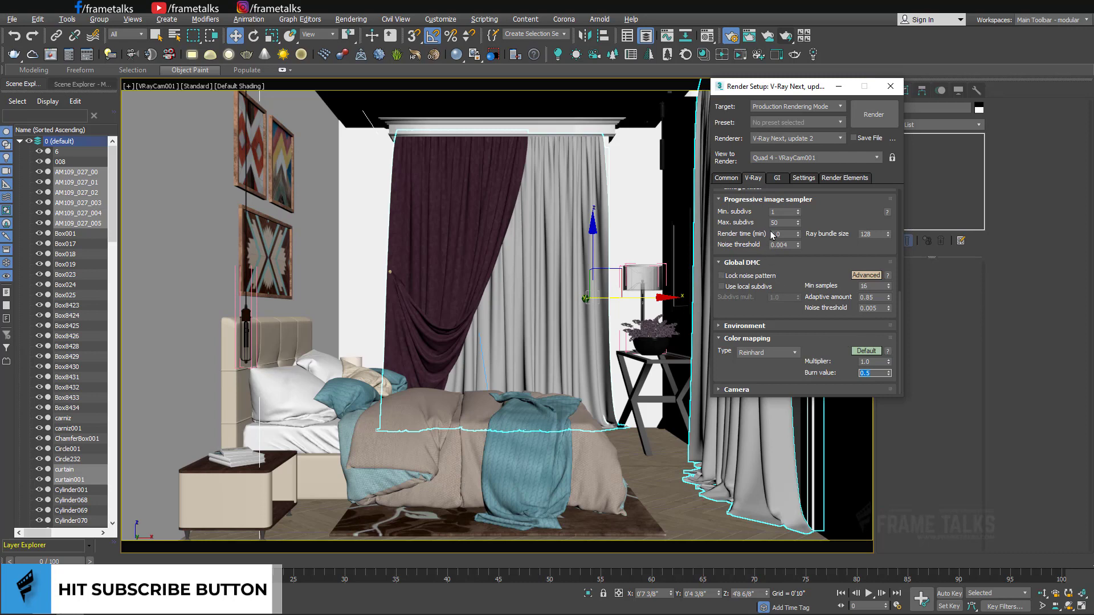
# - Set the primary global illumination engine to Irradiance map with the Medium preset
pyautogui.click(777, 178)
pyautogui.click(795, 220)
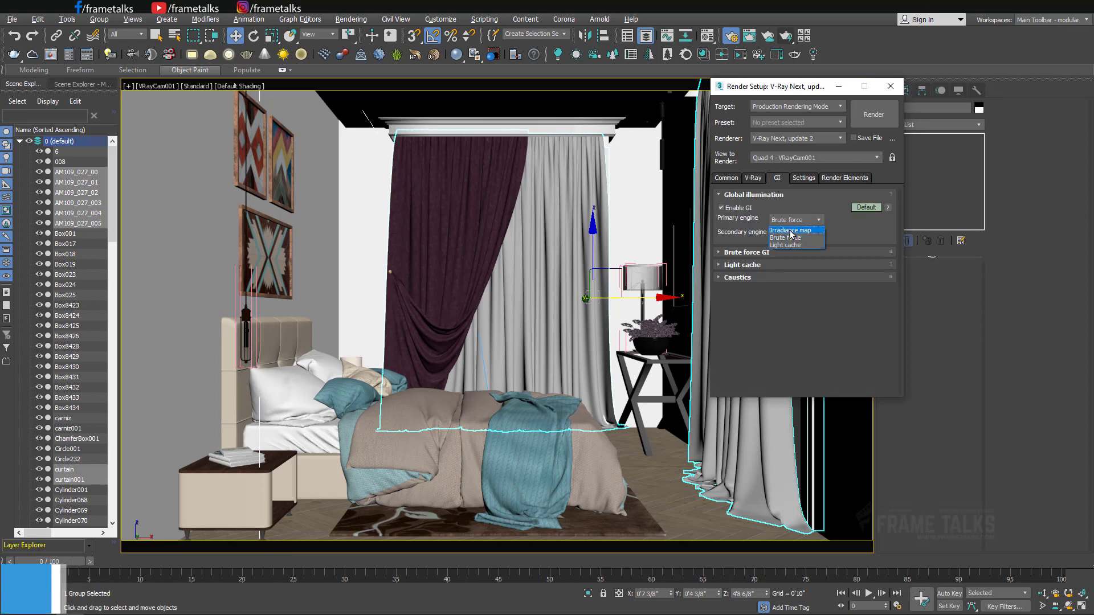
pyautogui.click(792, 229)
pyautogui.click(764, 254)
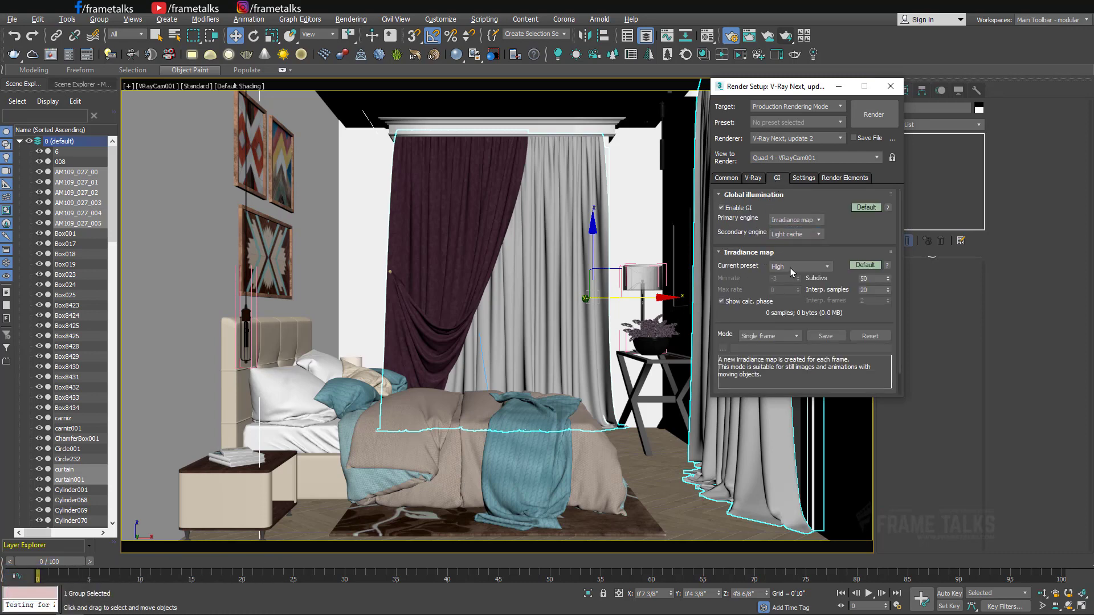
pyautogui.click(795, 267)
pyautogui.click(782, 299)
# - Check the Light cache settings and choose a lower quality preset for the irradiance map
pyautogui.scroll(-3, 761, 365)
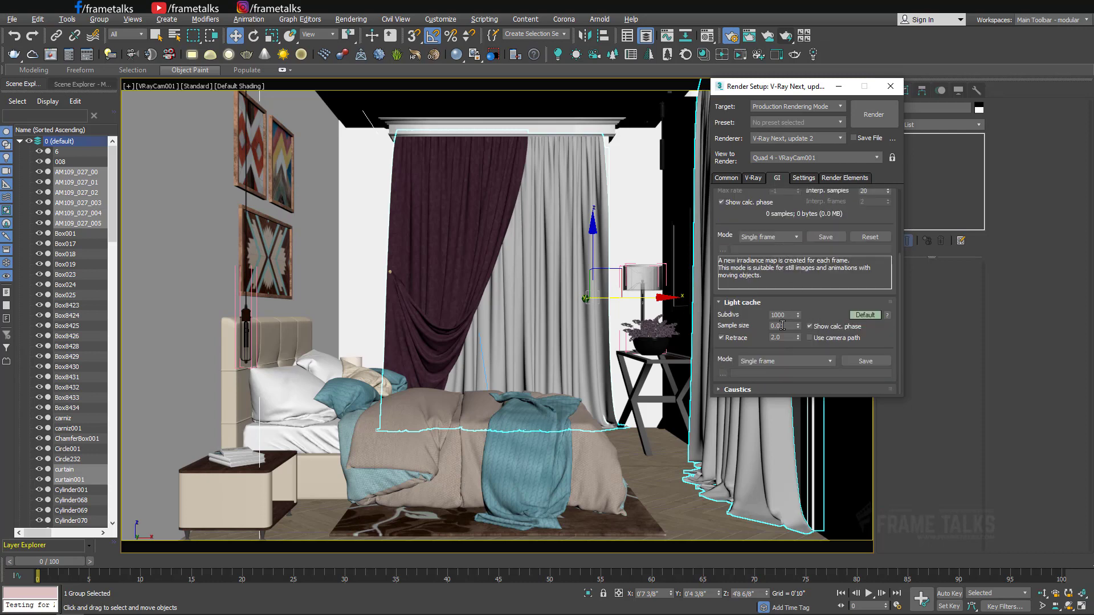
pyautogui.scroll(1, 827, 316)
pyautogui.click(784, 321)
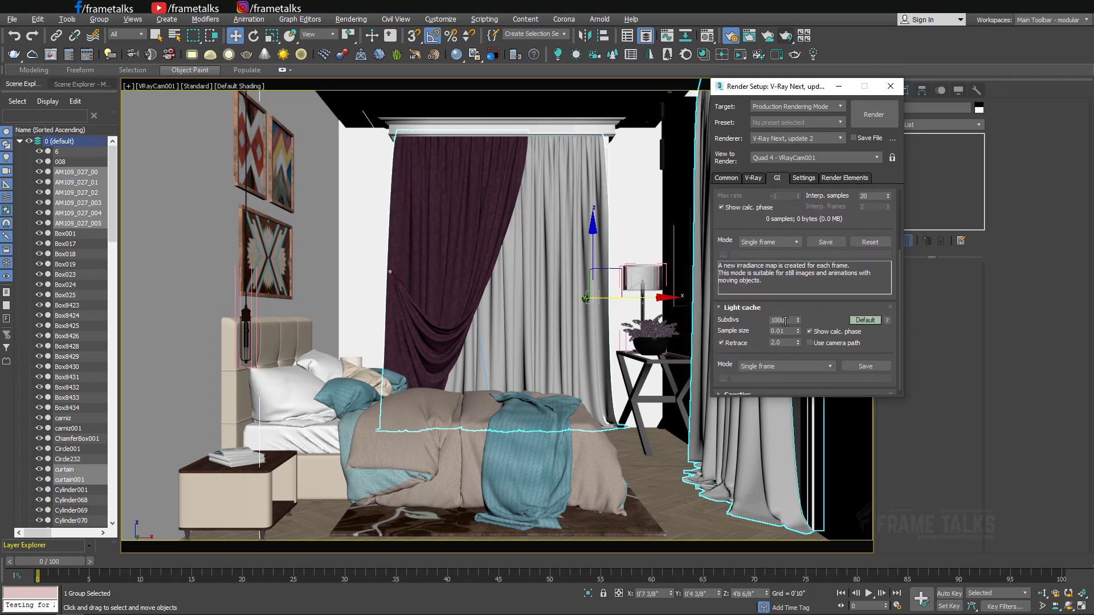
pyautogui.scroll(3, 813, 387)
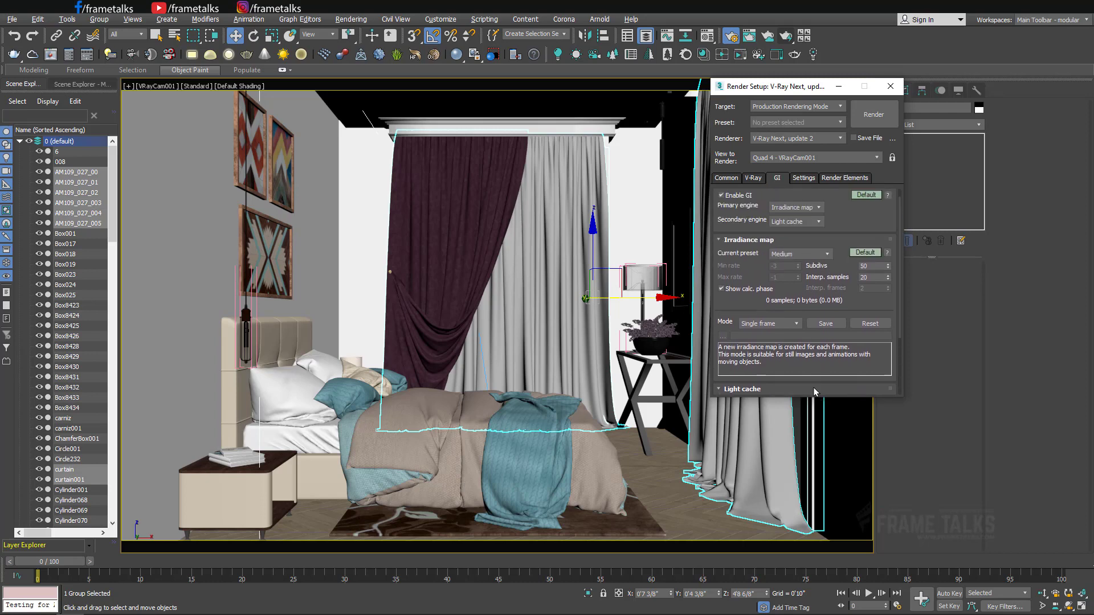
pyautogui.click(805, 254)
pyautogui.click(794, 272)
pyautogui.click(764, 177)
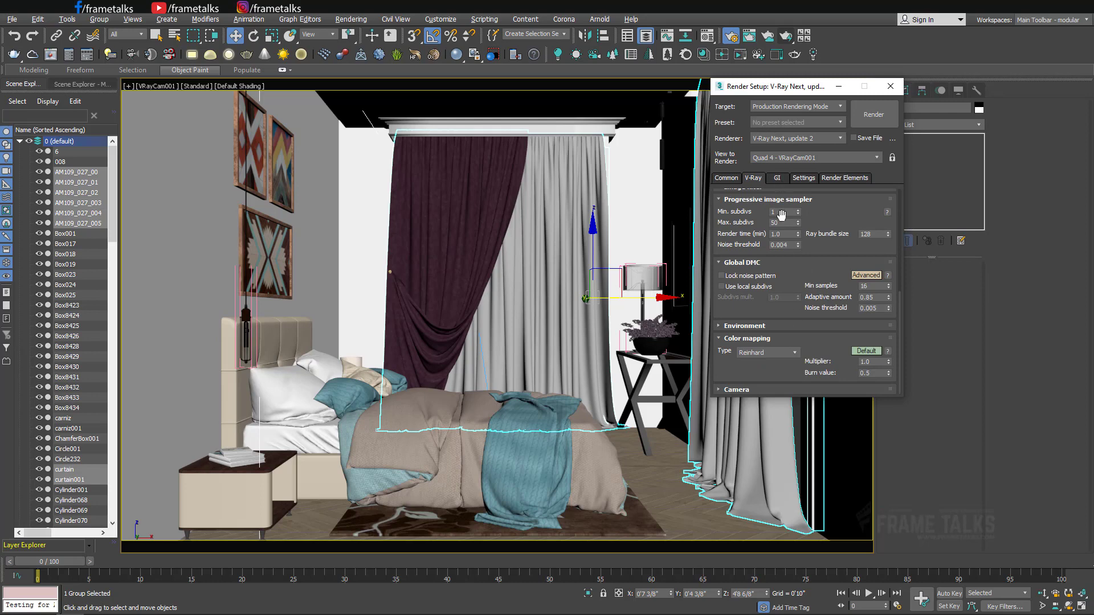
pyautogui.scroll(1, 802, 333)
pyautogui.click(803, 177)
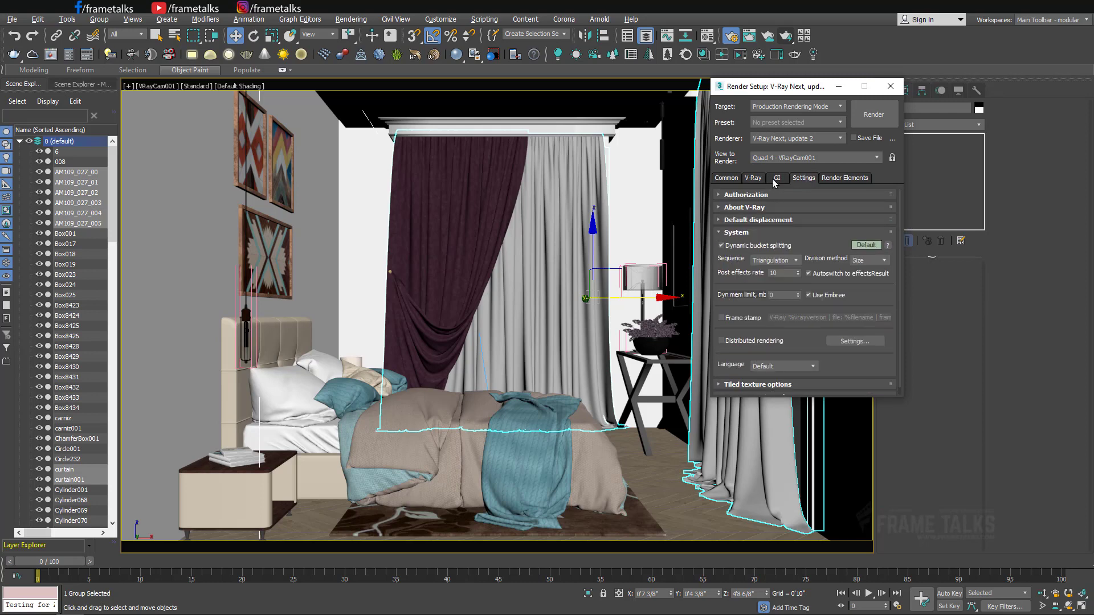
pyautogui.click(776, 178)
pyautogui.click(723, 178)
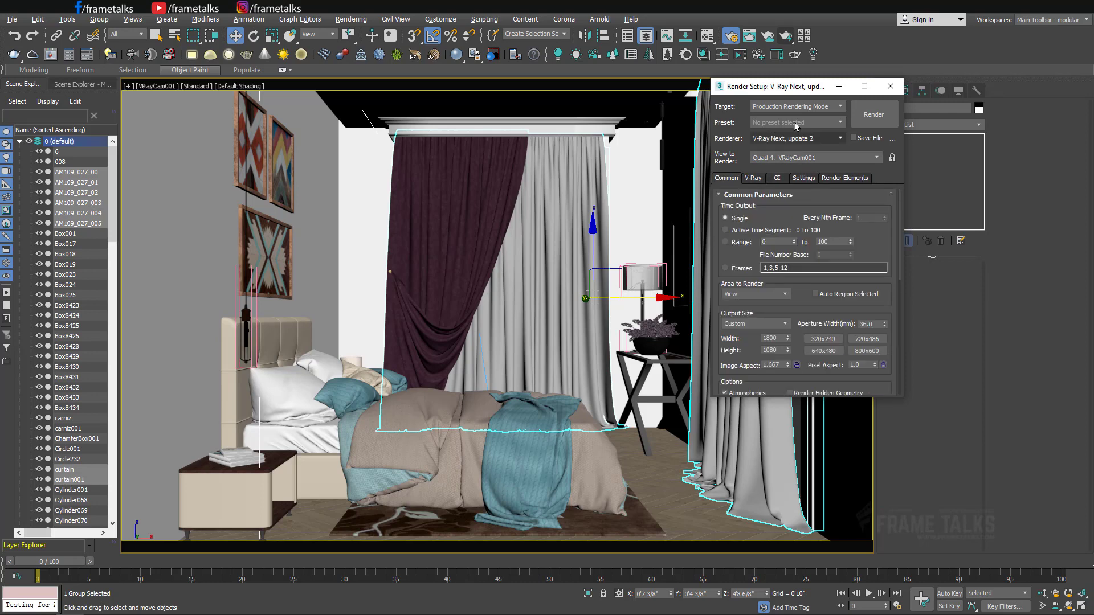
# - Select the V-Ray sun in the Top view, moving the Render Setup dialog aside
pyautogui.moveTo(792, 92); pyautogui.dragTo(813, 94)
pyautogui.press('t')
pyautogui.scroll(-5, 450, 216)
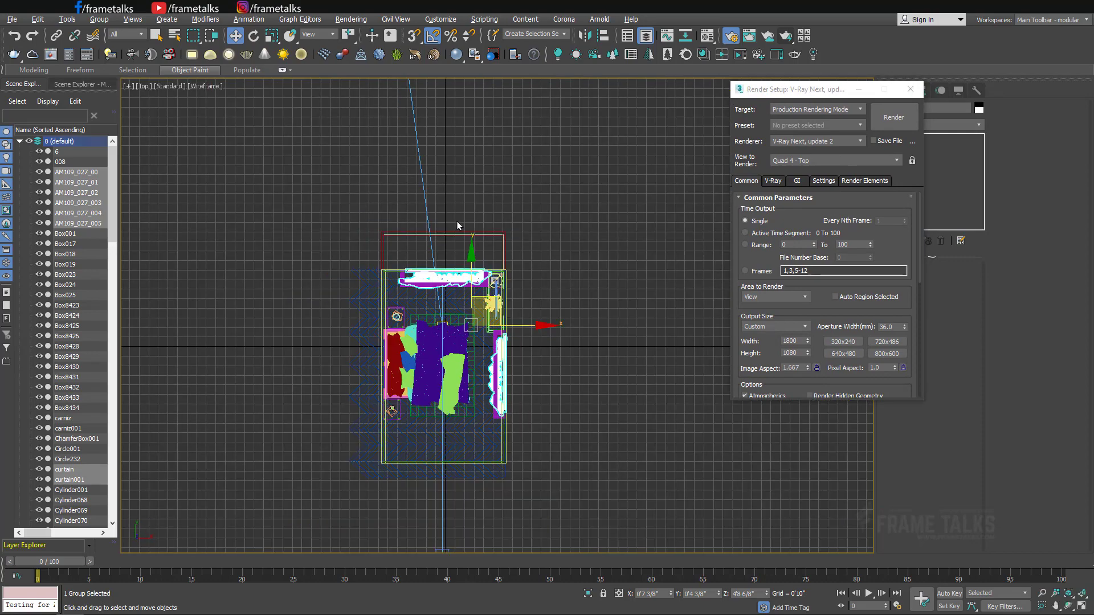
pyautogui.scroll(-3, 440, 216)
pyautogui.click(439, 201)
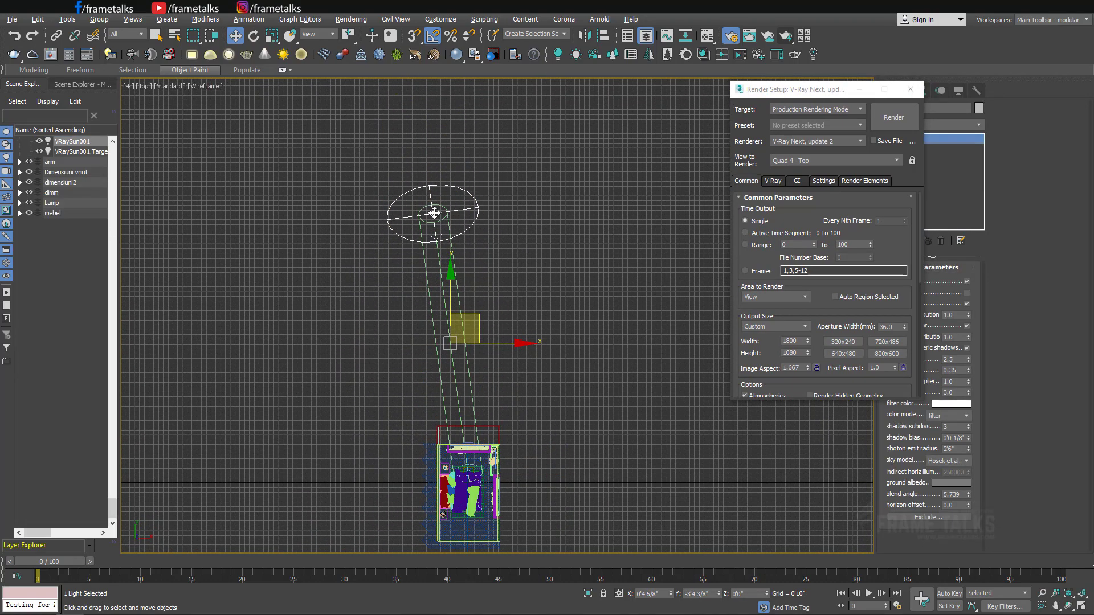
# - Test-render the VRayCam001 view, stop it and replace it with an interactive render in the V-Ray frame buffer
pyautogui.hotkey('alt', 'w')
pyautogui.hotkey('alt', 'w')
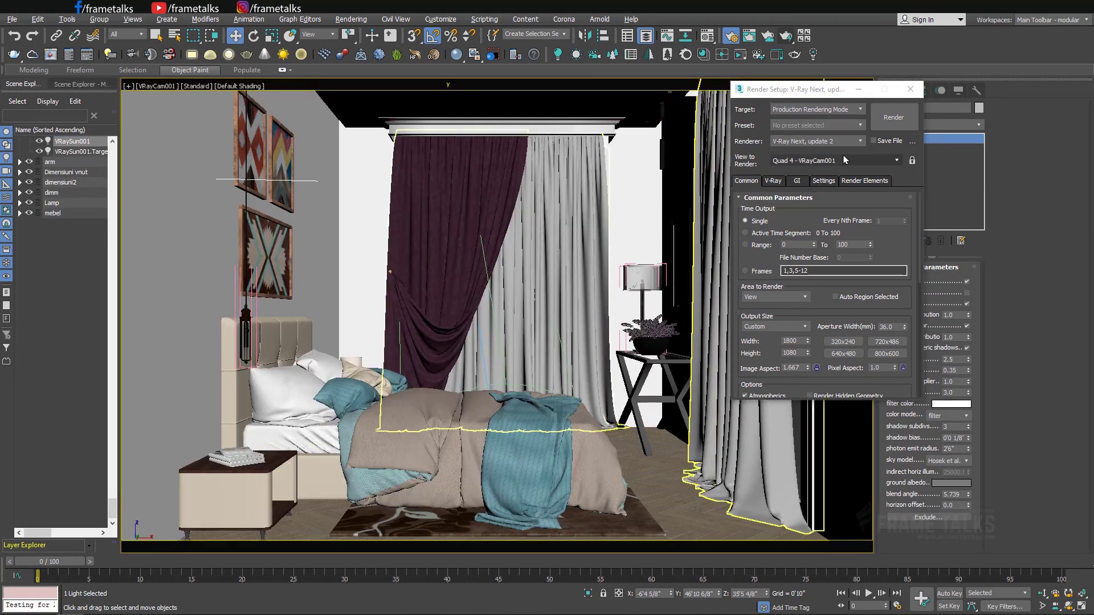
pyautogui.click(887, 124)
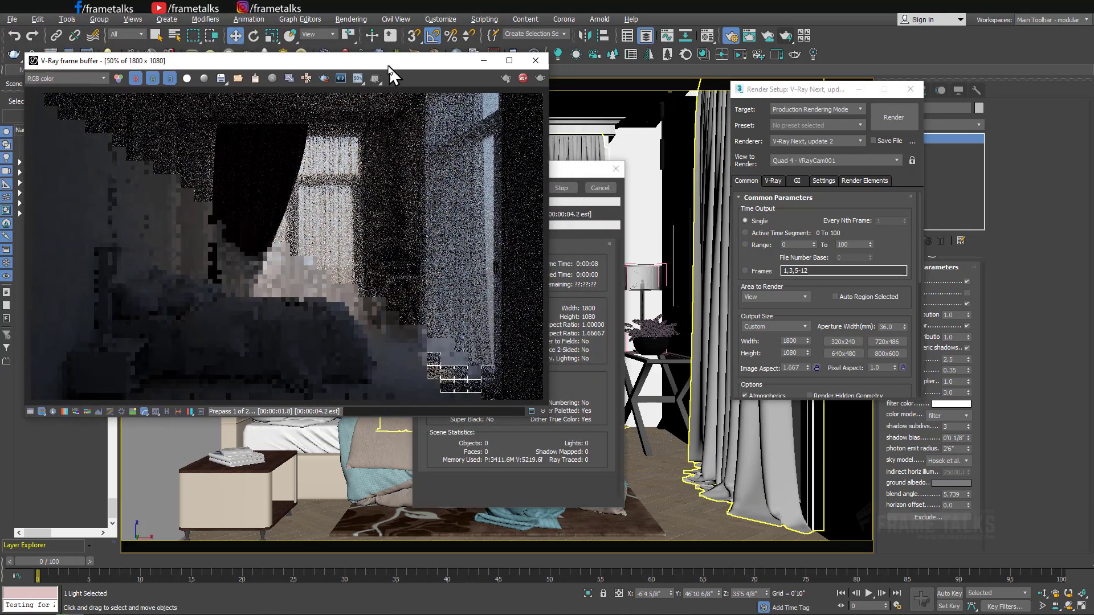
pyautogui.moveTo(569, 169); pyautogui.dragTo(642, 150)
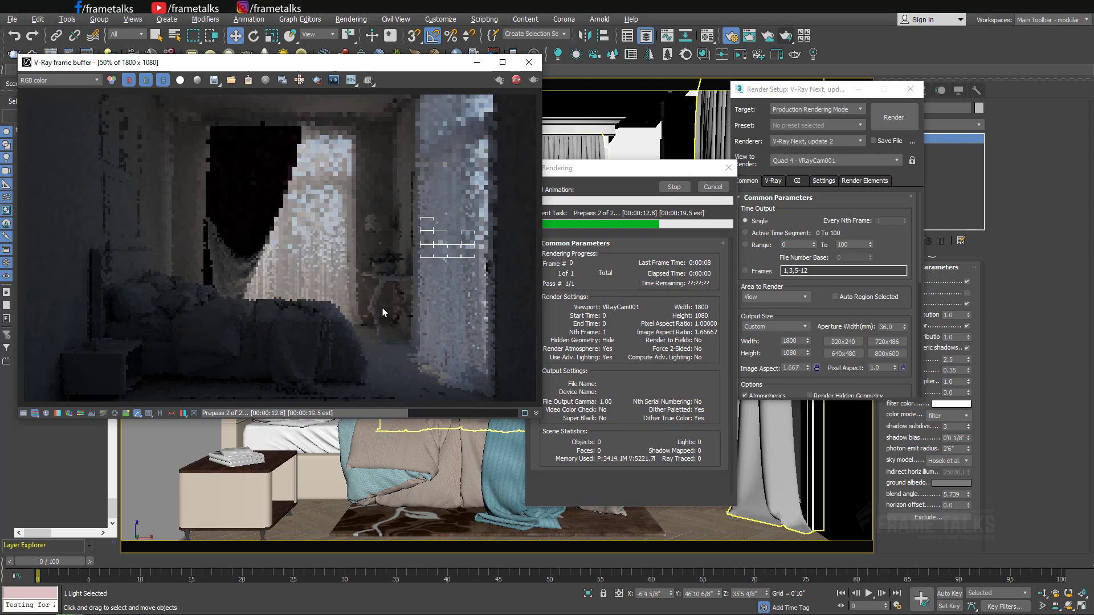
pyautogui.click(673, 187)
pyautogui.click(499, 80)
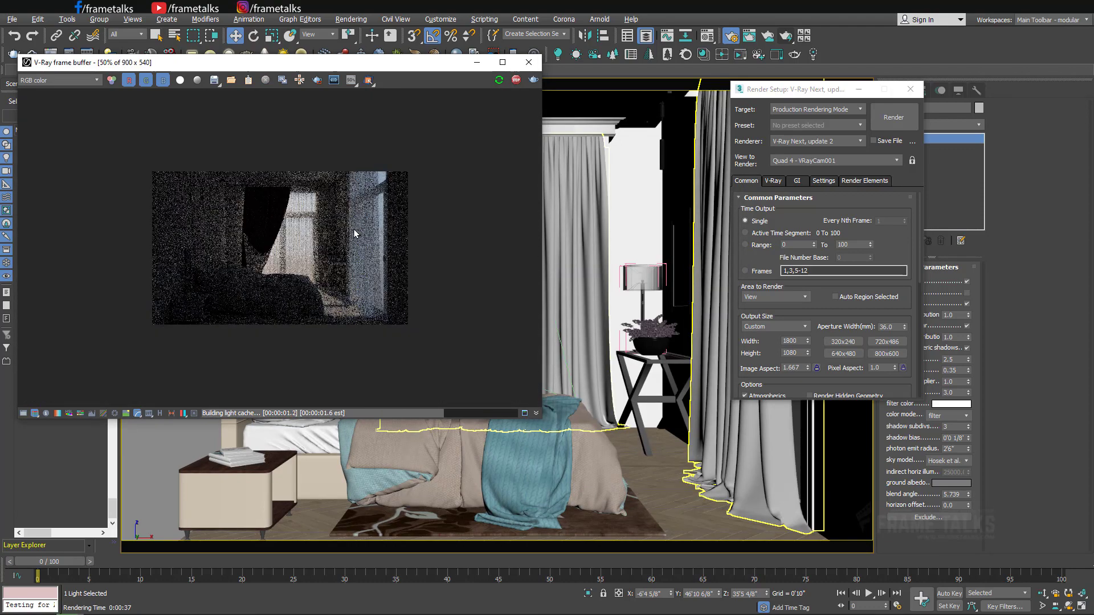
pyautogui.scroll(1, 353, 234)
# - Show the four-viewport layout and lock the view to render to VRayCam001
pyautogui.hotkey('alt', 'w')
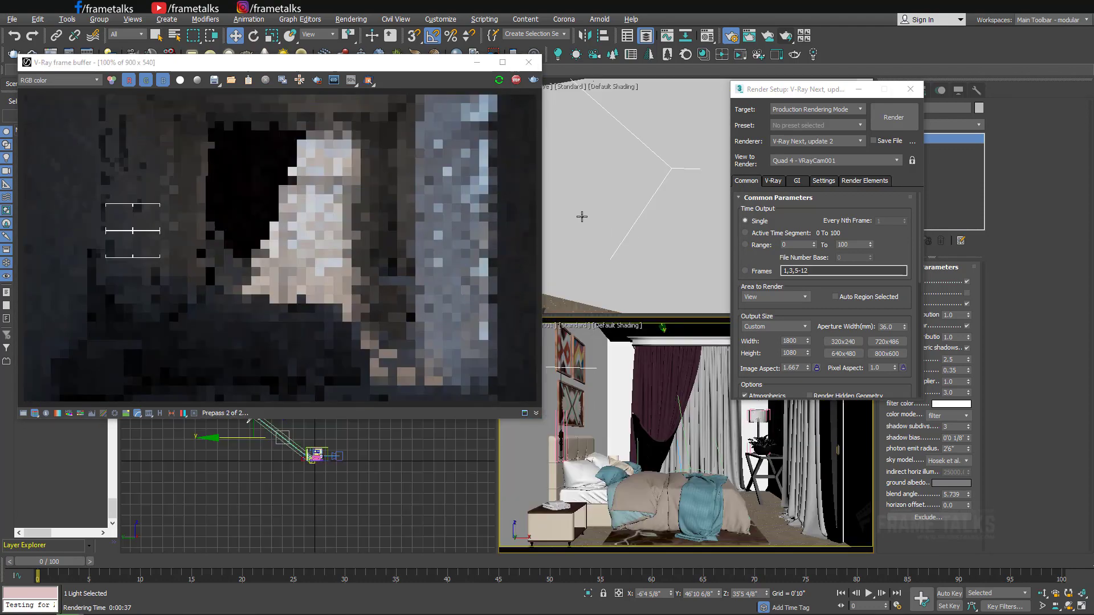
pyautogui.click(596, 220)
pyautogui.hotkey('alt', 'w')
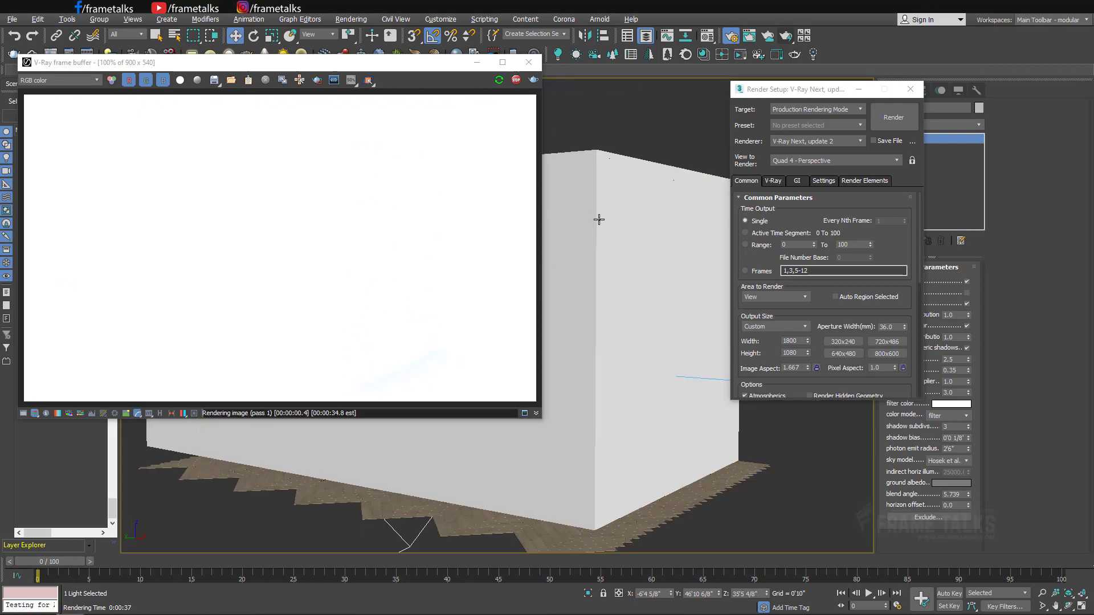
pyautogui.hotkey('alt', 'w')
pyautogui.rightClick(664, 447)
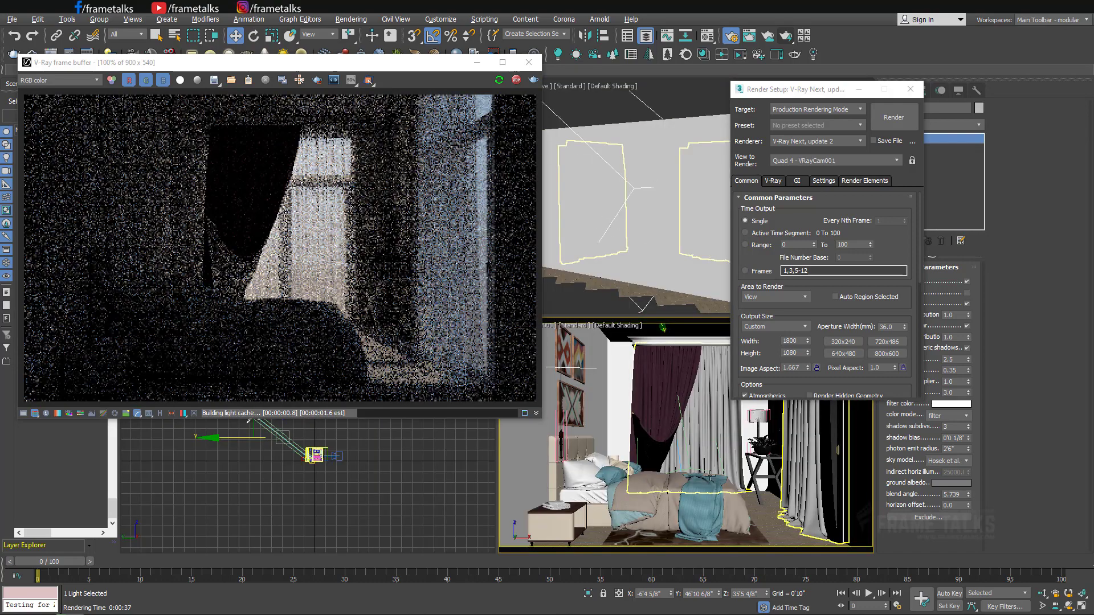
pyautogui.click(911, 161)
# - Move the V-Ray sun in the Perspective view to about X 35'3", Y -5'9" and inspect the light in the interactive render
pyautogui.scroll(-5, 622, 213)
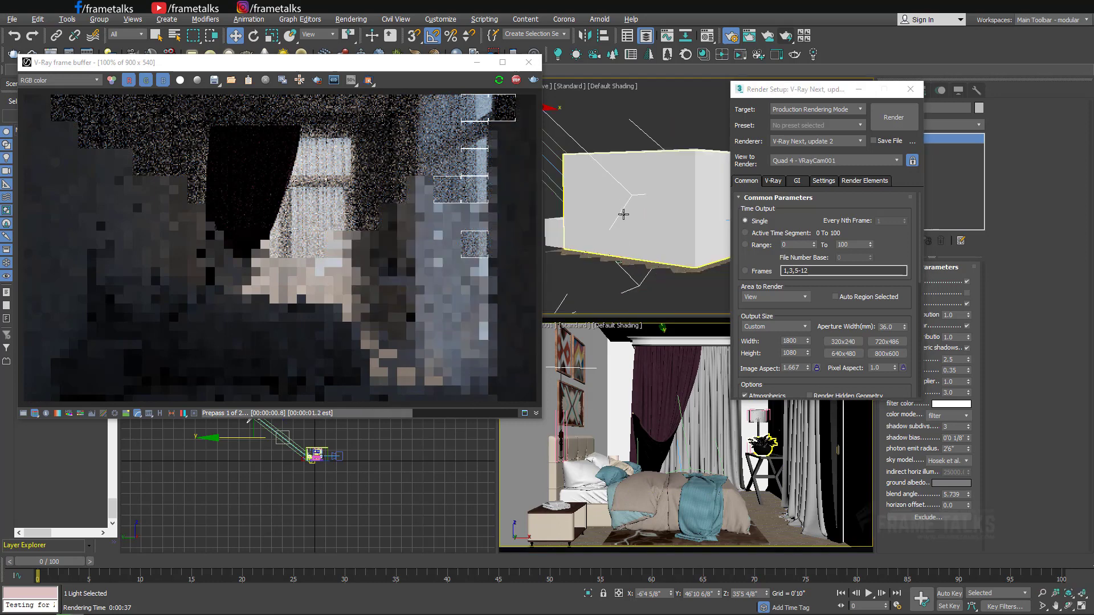
pyautogui.keyDown('alt'); pyautogui.moveTo(622, 215); pyautogui.dragTo(583, 279, button='middle'); pyautogui.keyUp('alt')
pyautogui.scroll(-3, 608, 220)
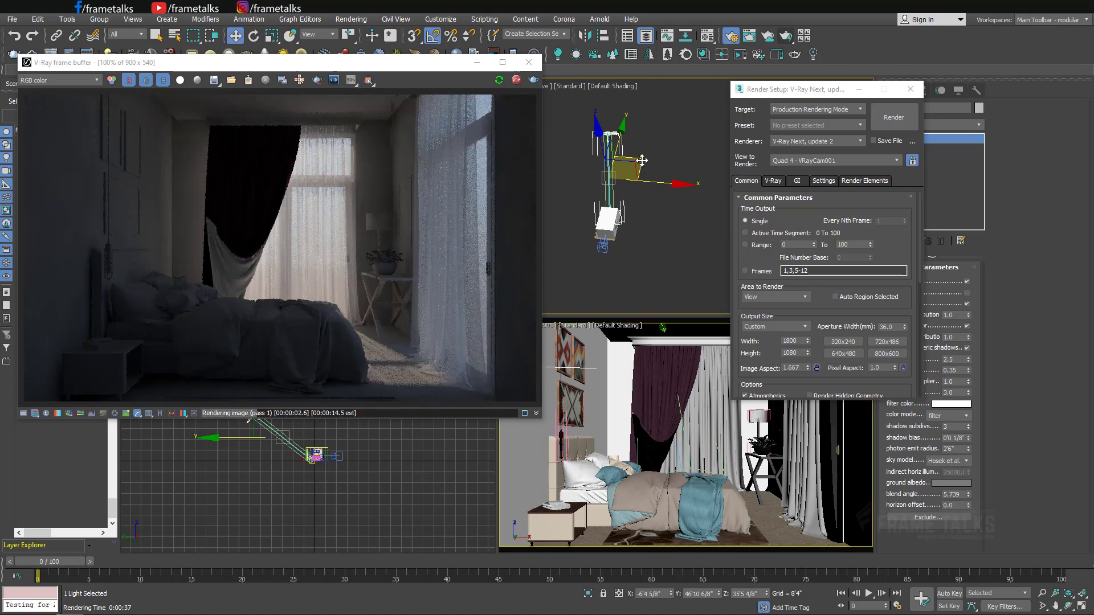
pyautogui.moveTo(648, 162); pyautogui.dragTo(694, 238)
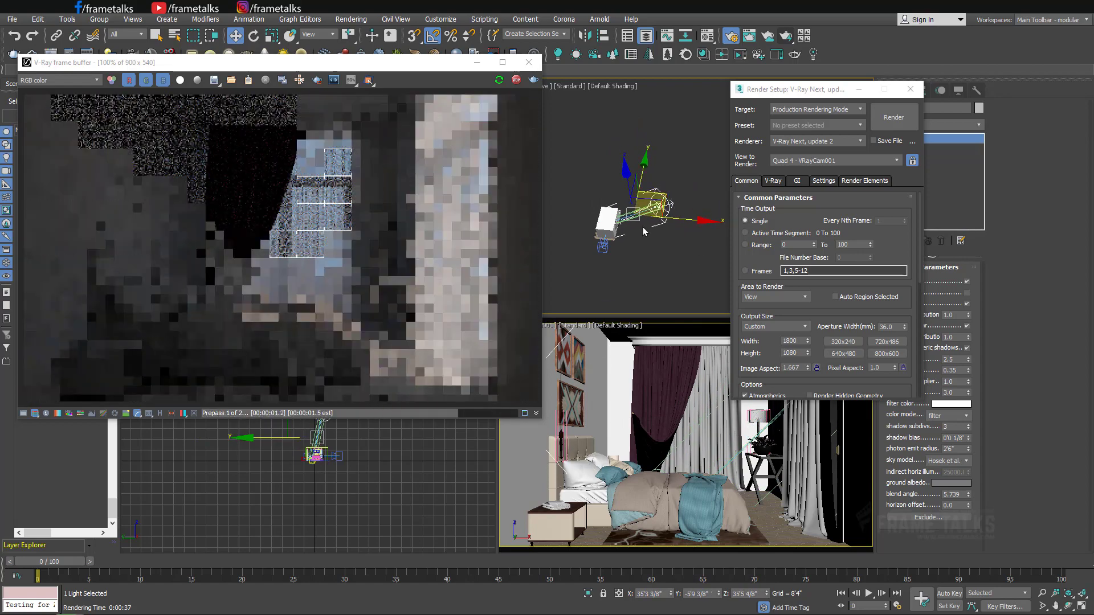
pyautogui.keyDown('alt'); pyautogui.moveTo(644, 232); pyautogui.dragTo(640, 194, button='middle'); pyautogui.keyUp('alt')
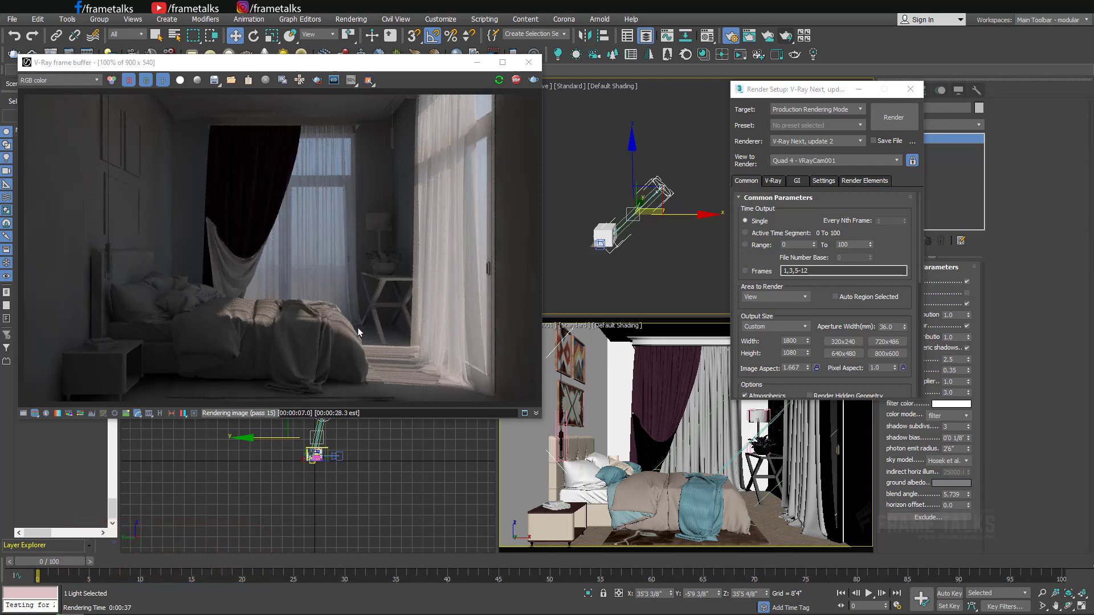
pyautogui.scroll(1, 349, 357)
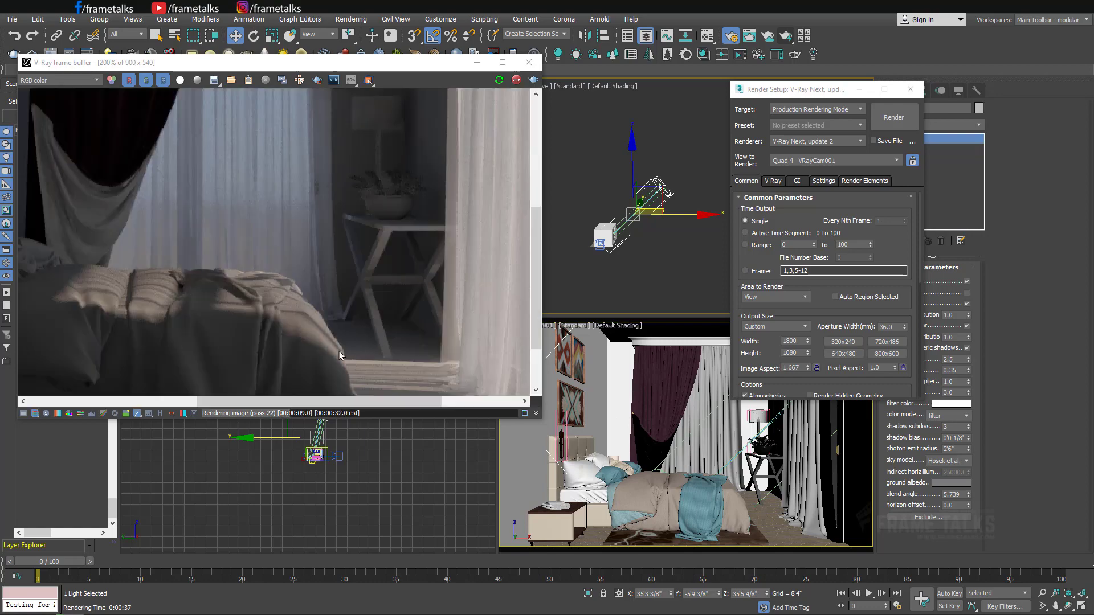
# - Move the V-Ray sun in the Perspective view to about X 35'3", Y 16'0", Z 29'4" and shift the Render Setup dialog clear of that view
pyautogui.scroll(-1, 386, 331)
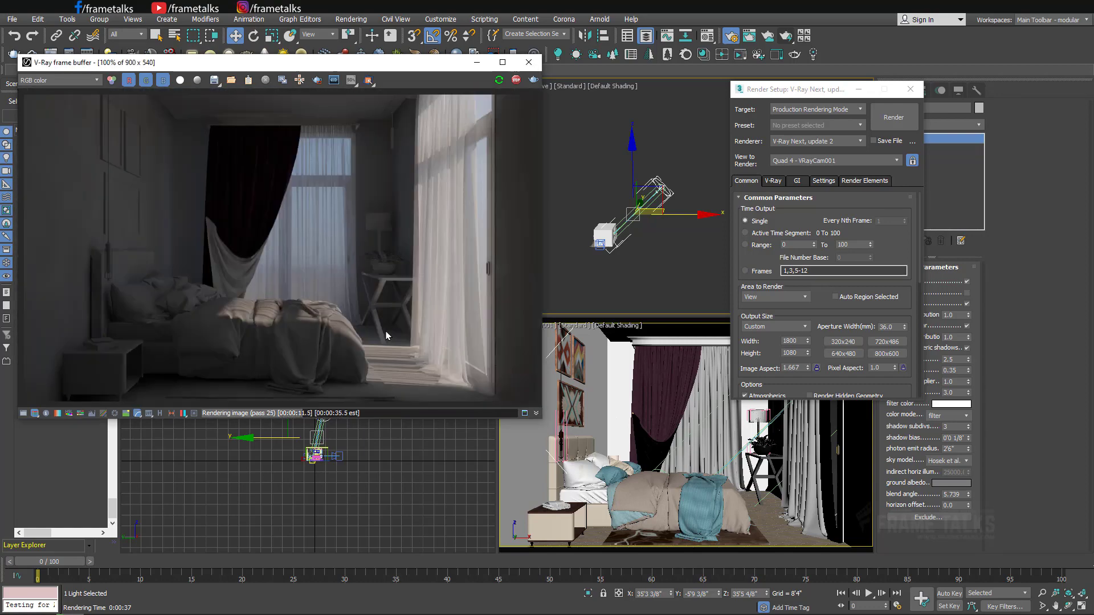
pyautogui.moveTo(650, 245); pyautogui.dragTo(649, 176)
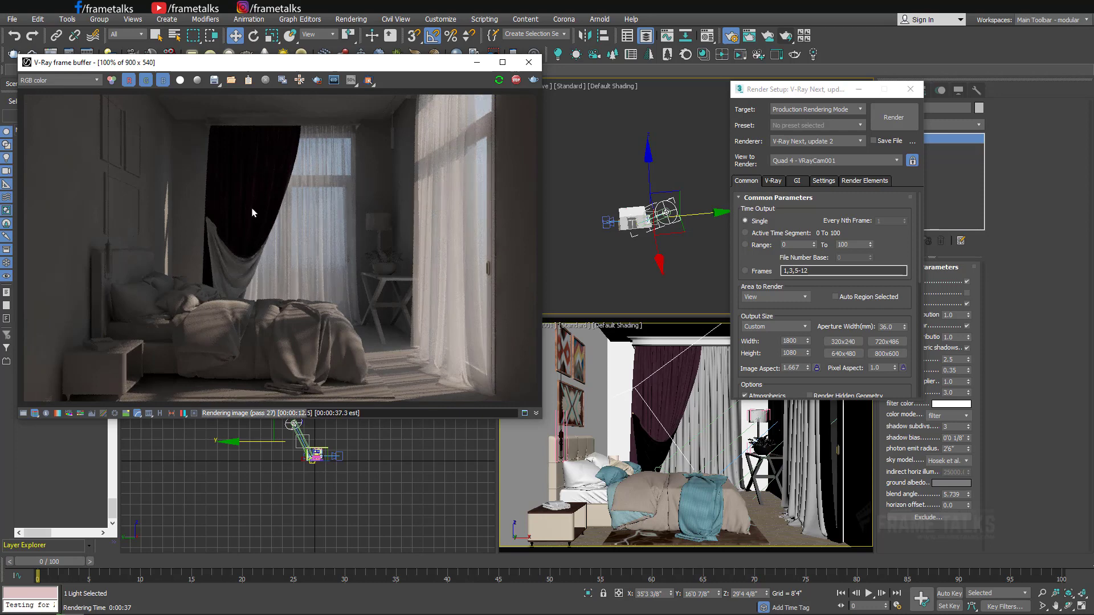
pyautogui.click(728, 430)
pyautogui.moveTo(797, 89); pyautogui.dragTo(677, 88)
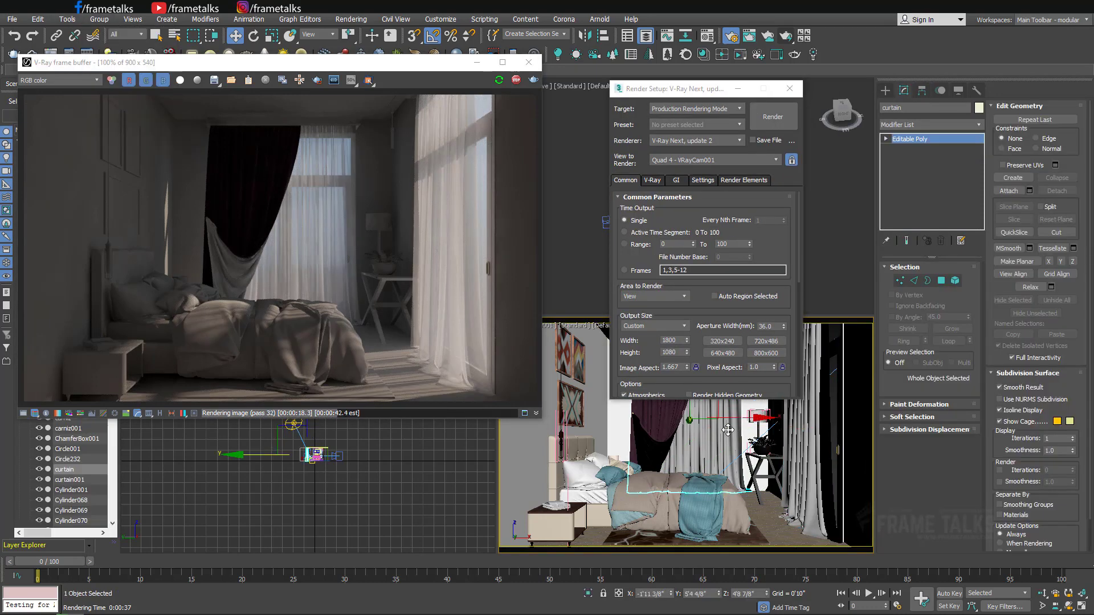
pyautogui.click(293, 425)
pyautogui.moveTo(683, 89); pyautogui.dragTo(873, 80)
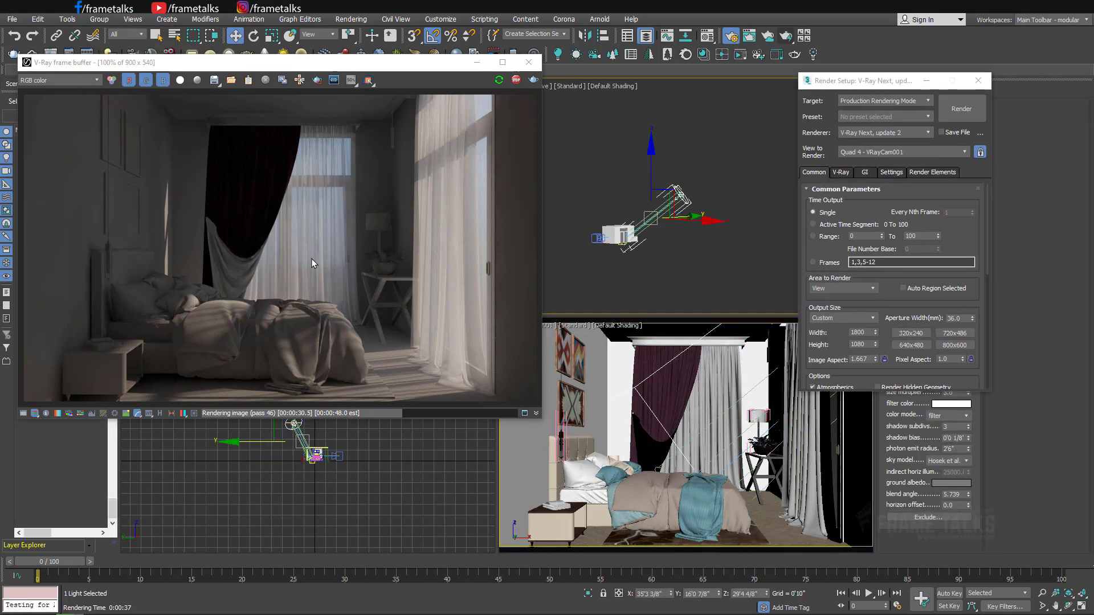
# - Move the V-Ray sun past about X 30'4", Y 26'1" in the Perspective view, lowering it by about 5', and deselect it
pyautogui.keyDown('alt'); pyautogui.moveTo(684, 239); pyautogui.dragTo(737, 165, button='middle'); pyautogui.keyUp('alt')
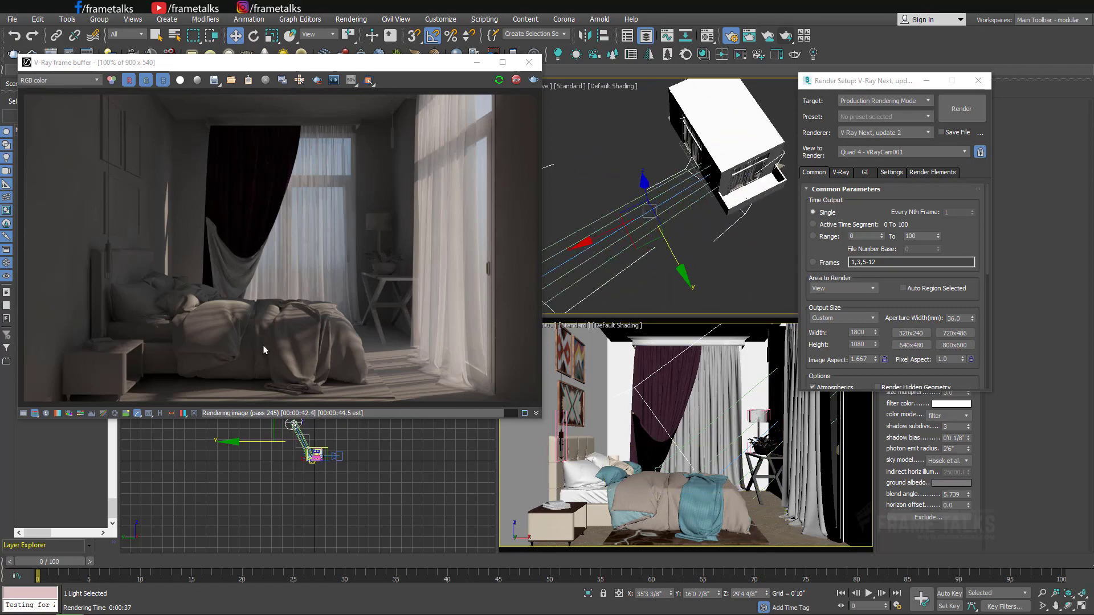
pyautogui.moveTo(649, 212); pyautogui.dragTo(717, 260)
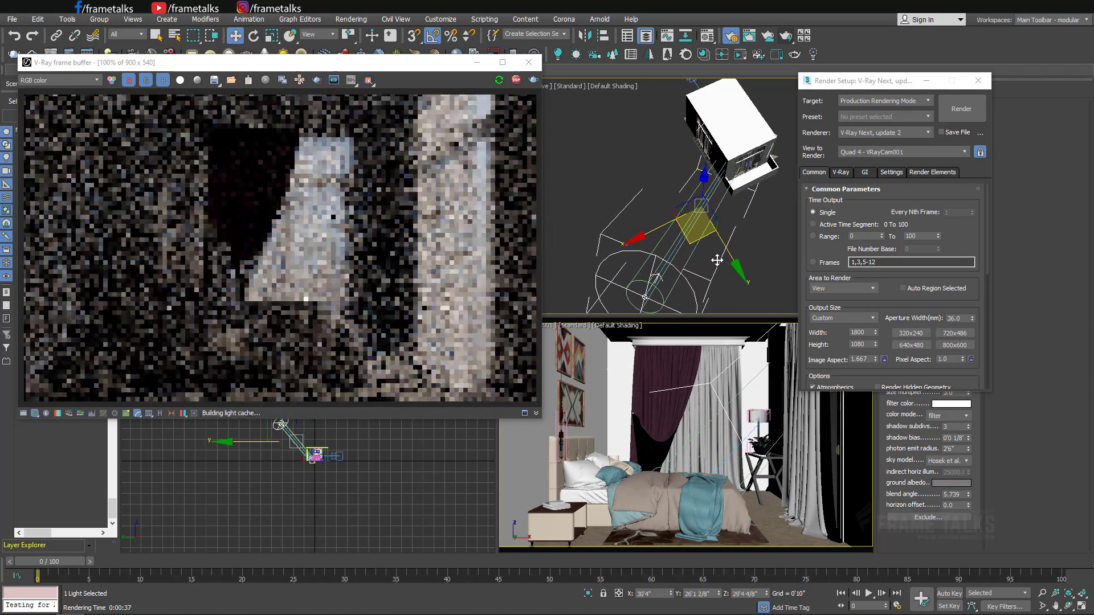
pyautogui.keyDown('alt'); pyautogui.moveTo(717, 259); pyautogui.dragTo(693, 170, button='middle'); pyautogui.keyUp('alt')
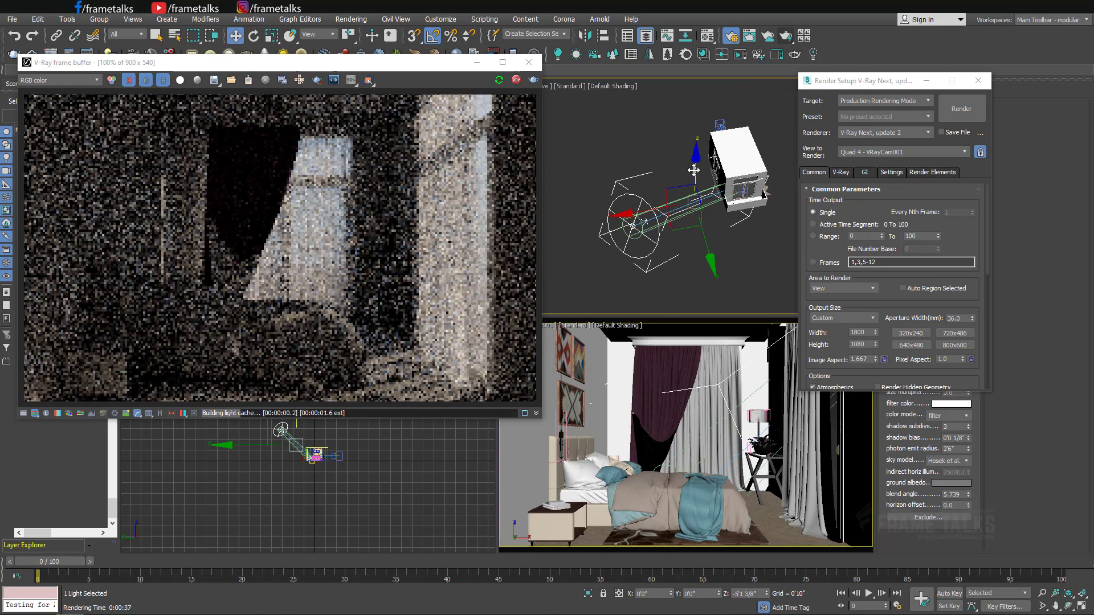
pyautogui.moveTo(673, 223); pyautogui.dragTo(692, 242)
pyautogui.click(764, 122)
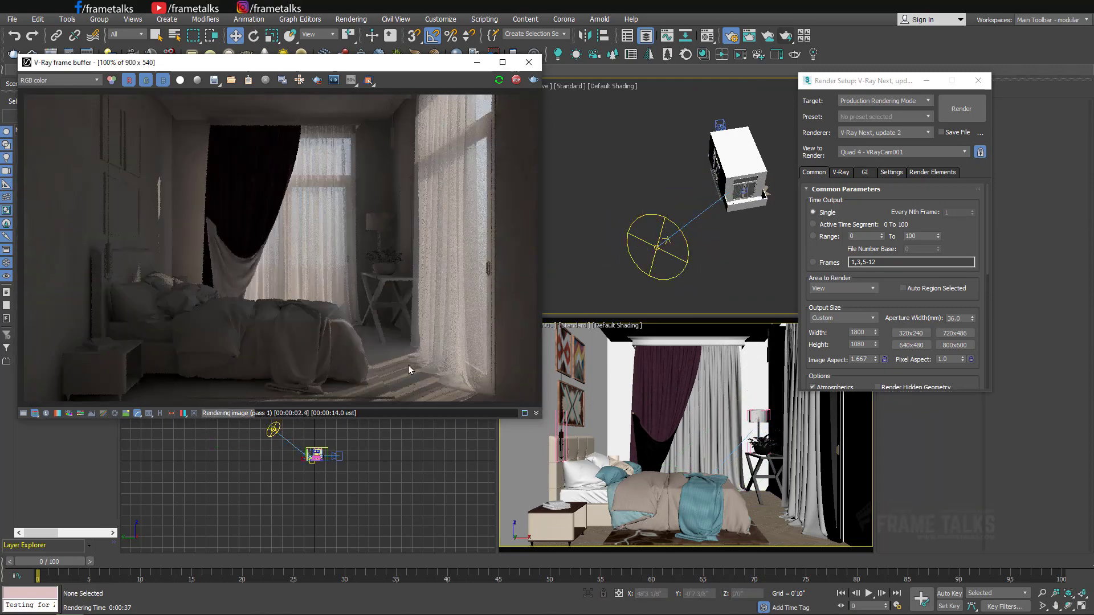
# - Examine the sunlight on the floor and curtains in the interactive render and review the V-Ray render settings
pyautogui.scroll(2, 408, 365)
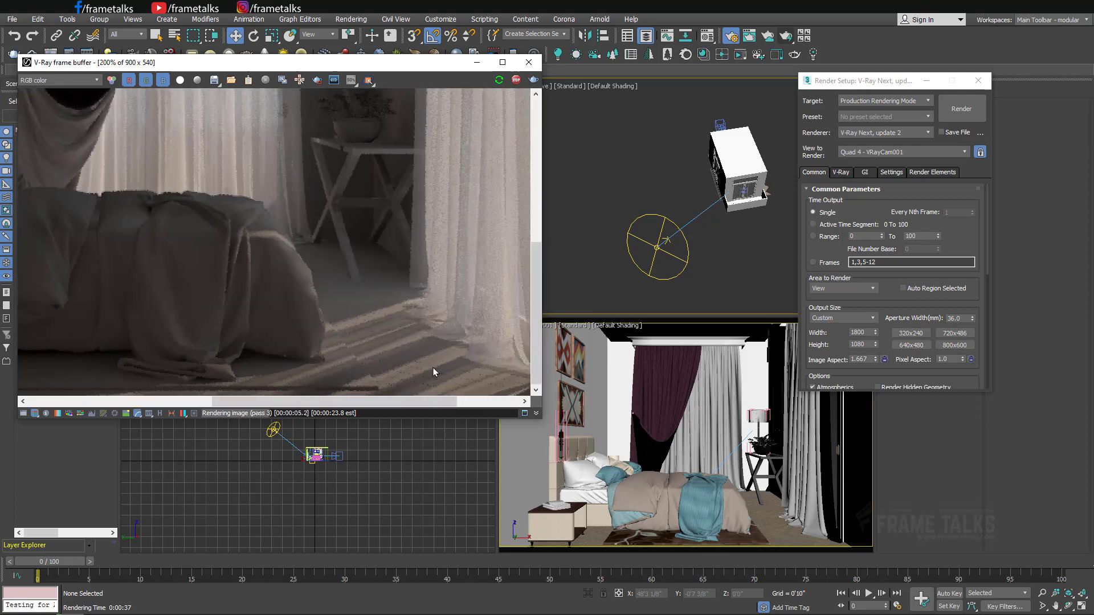
pyautogui.scroll(-3, 342, 296)
pyautogui.scroll(1, 242, 264)
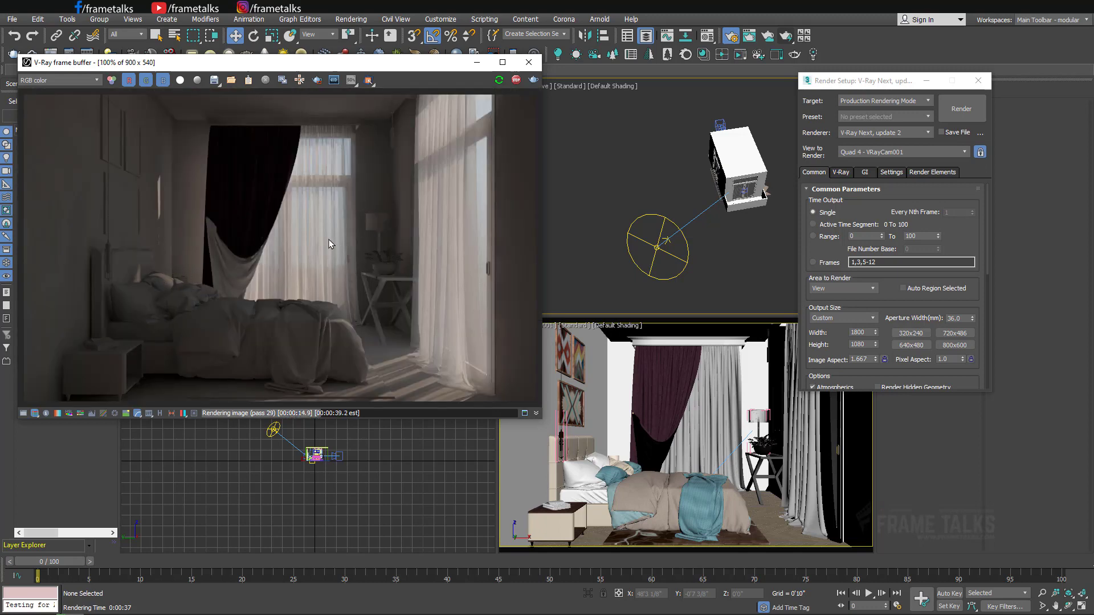
pyautogui.scroll(-1, 343, 203)
pyautogui.scroll(1, 364, 295)
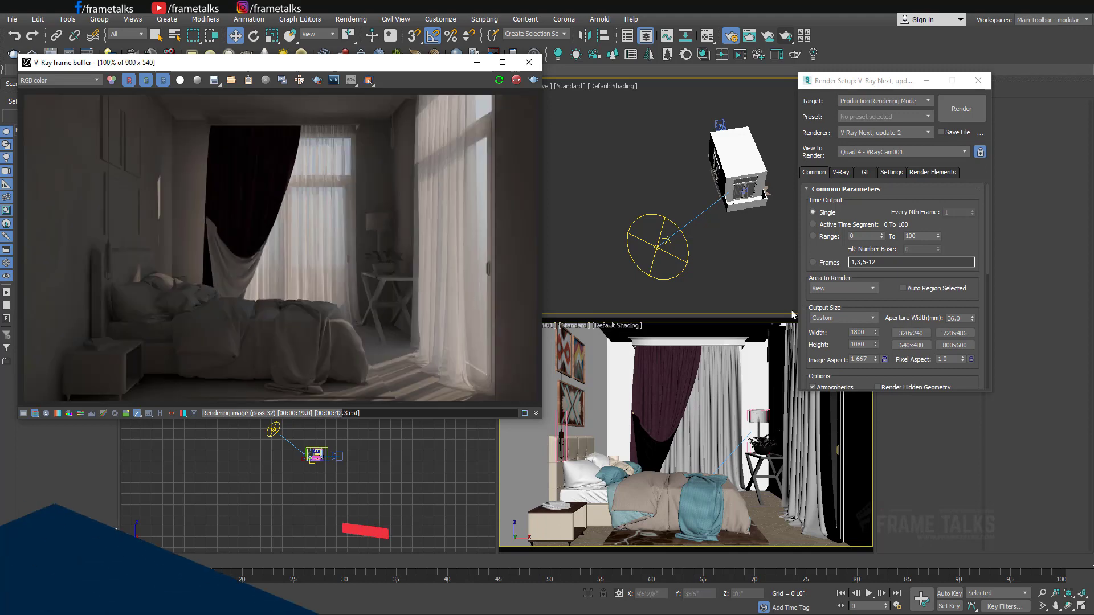
pyautogui.click(840, 172)
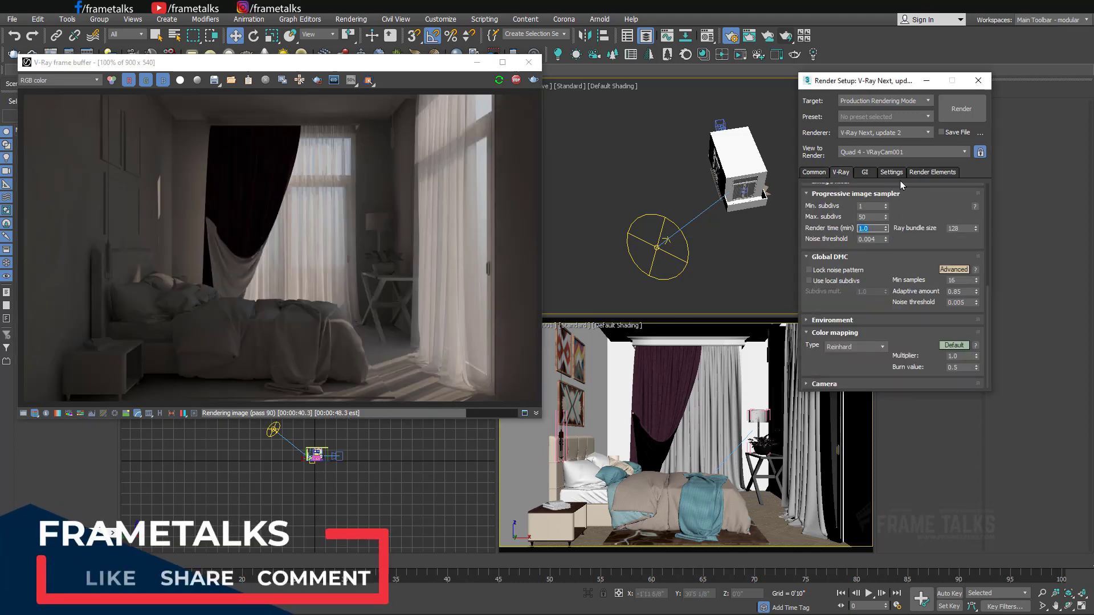
pyautogui.click(865, 172)
pyautogui.click(841, 172)
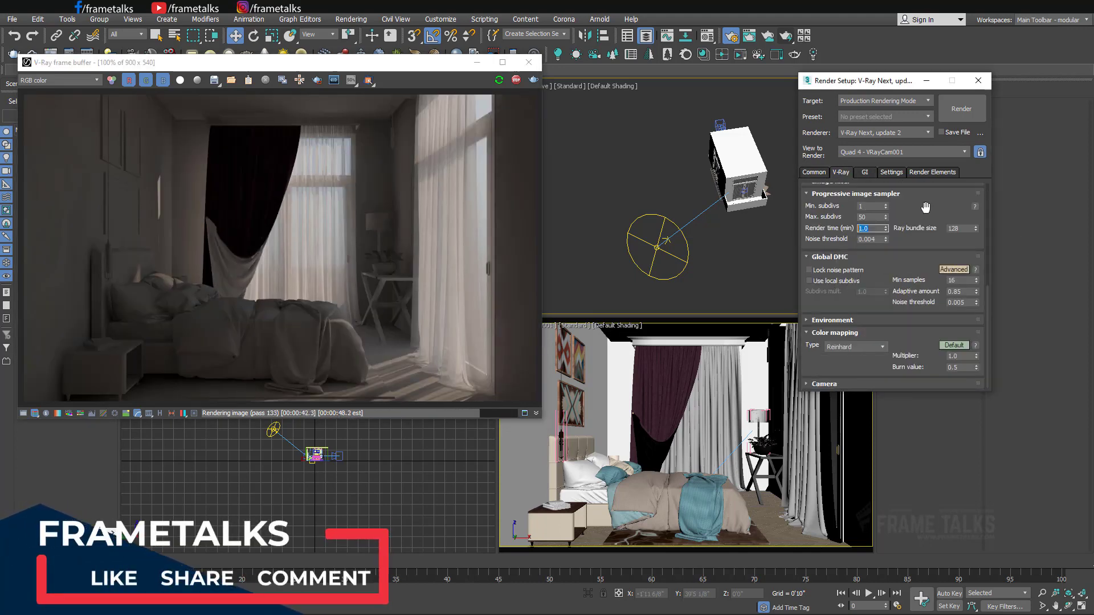
# - Stop the interactive render and close the V-Ray frame buffer
pyautogui.click(500, 80)
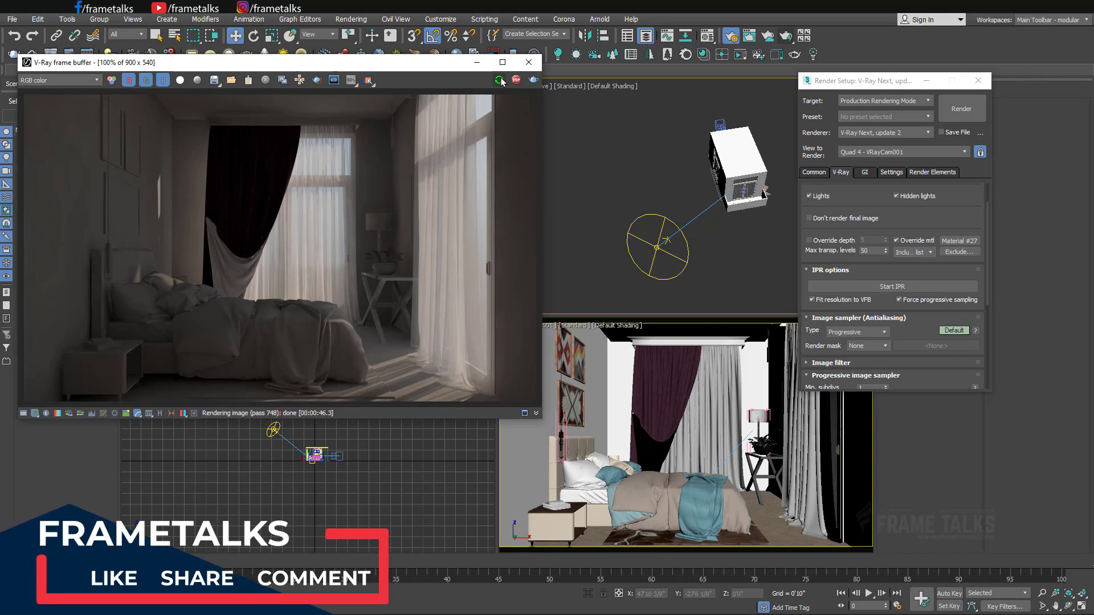
pyautogui.click(515, 80)
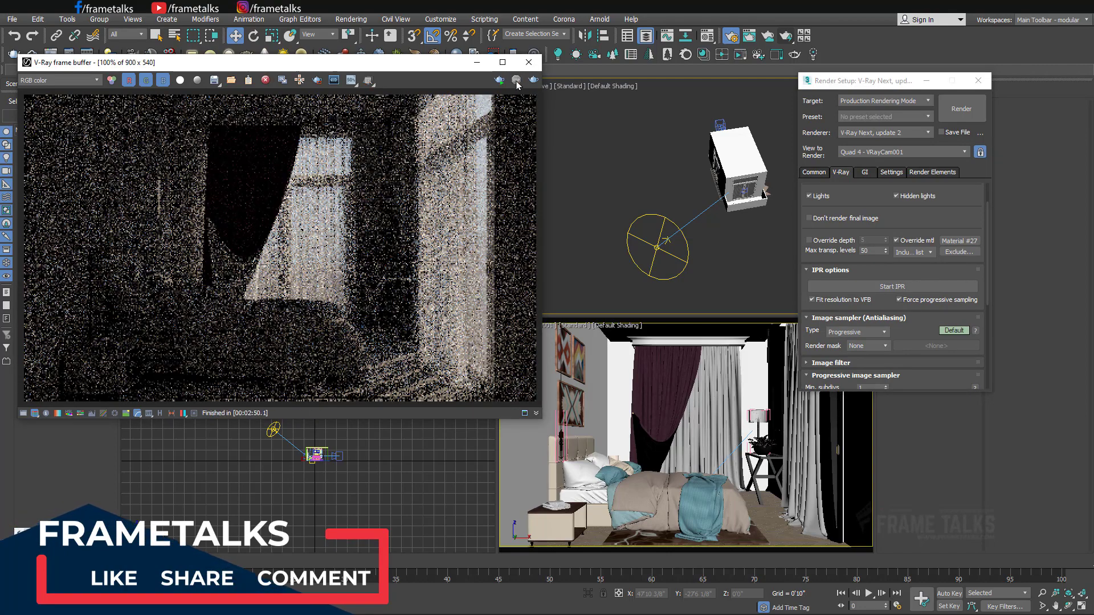
pyautogui.click(529, 64)
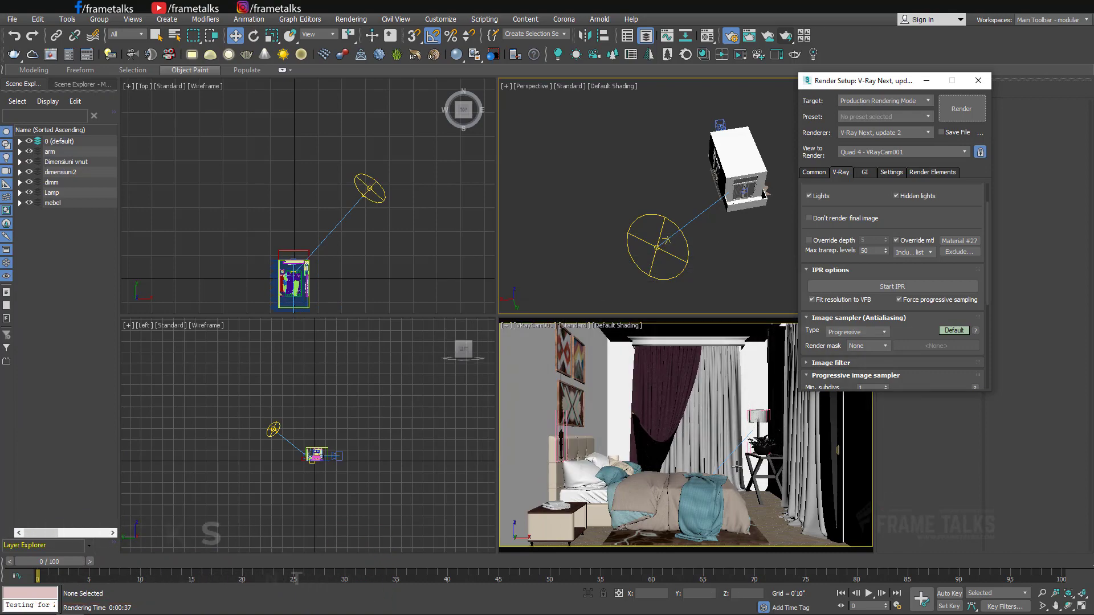
# - Select the hanging pendant lamp near the framed picture and bring it close up in the Perspective view
pyautogui.scroll(6, 313, 268)
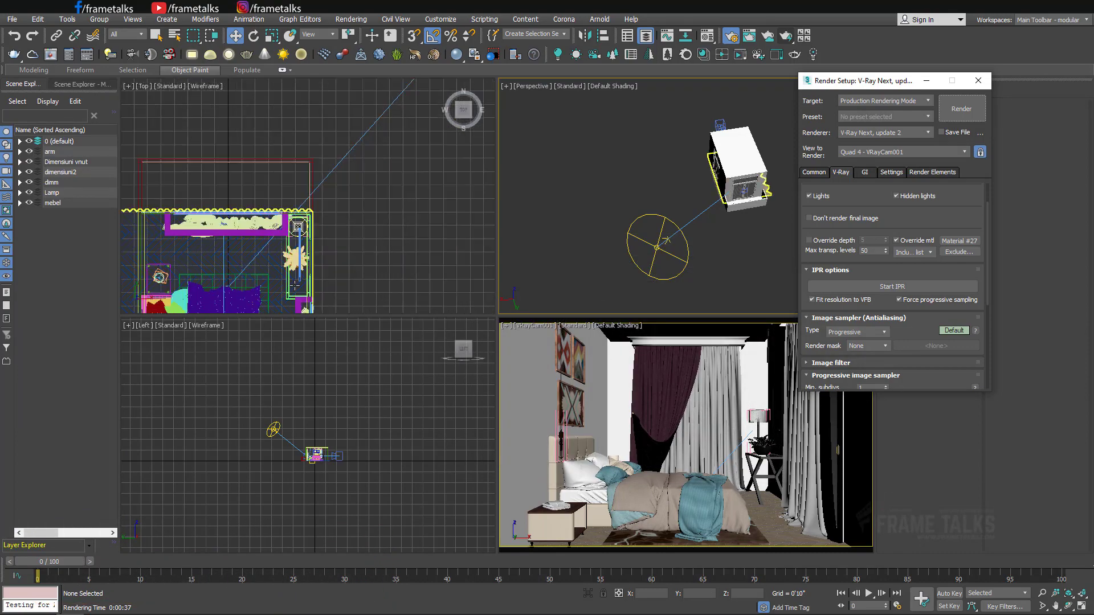
pyautogui.moveTo(355, 263); pyautogui.dragTo(394, 211, button='middle')
pyautogui.hotkey('alt', 'w')
pyautogui.scroll(5, 627, 266)
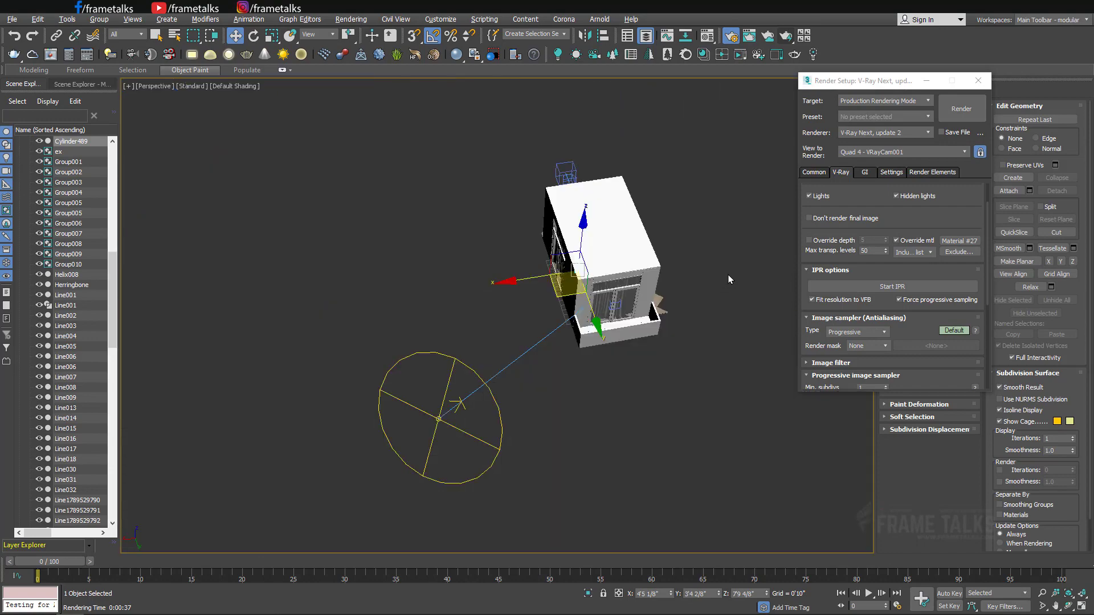
pyautogui.keyDown('alt'); pyautogui.moveTo(728, 275); pyautogui.dragTo(555, 189, button='middle'); pyautogui.keyUp('alt')
pyautogui.moveTo(559, 349); pyautogui.dragTo(501, 259, button='middle')
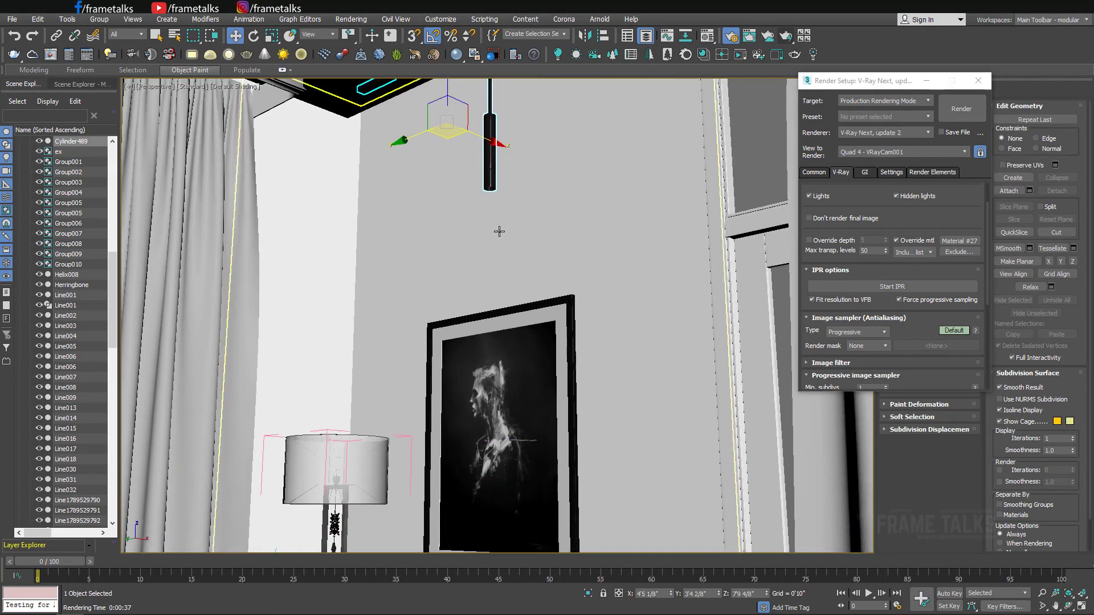
pyautogui.scroll(3, 527, 238)
pyautogui.keyDown('alt'); pyautogui.moveTo(559, 332); pyautogui.dragTo(427, 296, button='middle'); pyautogui.keyUp('alt')
# - Locate the pendant lamp's lower end in the Top and Left views, clear the selection and minimise the Render Setup dialog
pyautogui.hotkey('alt', 'w')
pyautogui.middleClick(278, 210)
pyautogui.hotkey('alt', 'w')
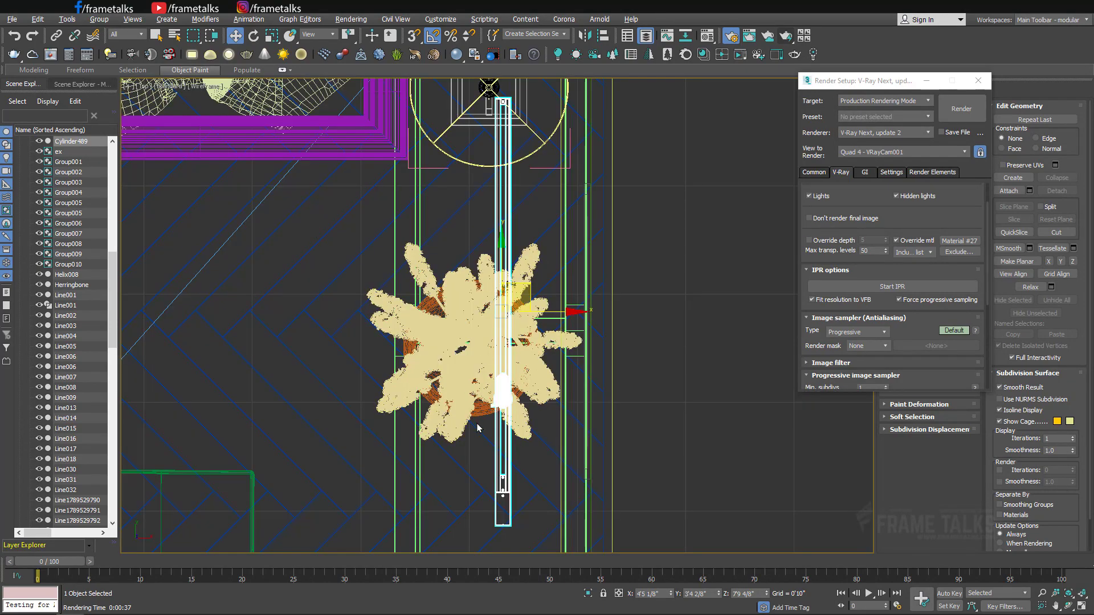
pyautogui.hotkey('alt', 'w')
pyautogui.middleClick(407, 442)
pyautogui.hotkey('alt', 'w')
pyautogui.scroll(5, 599, 339)
pyautogui.moveTo(599, 338); pyautogui.dragTo(575, 174, button='middle')
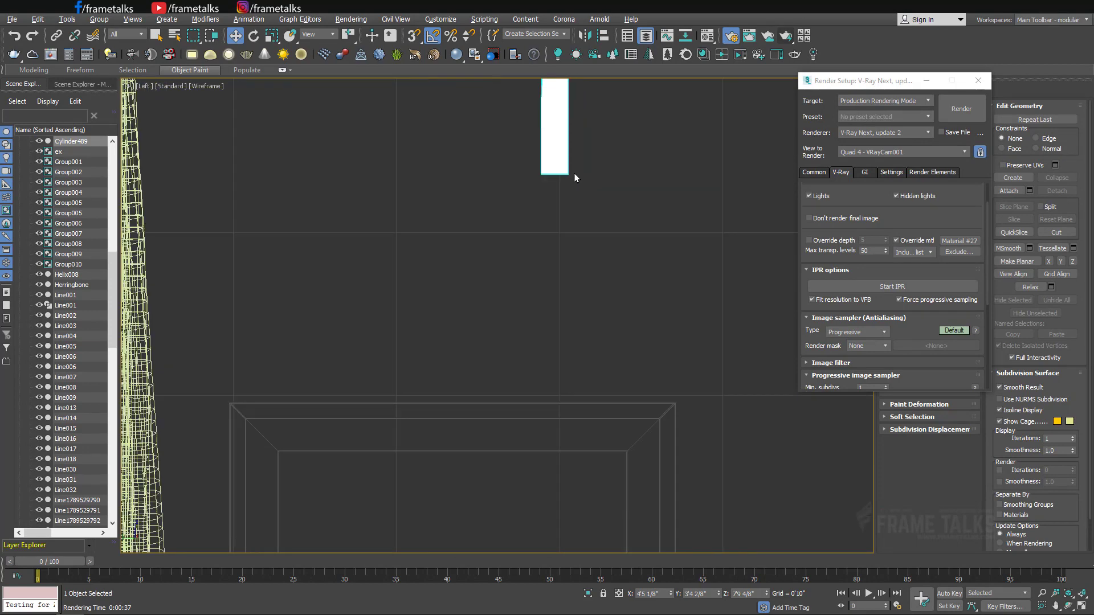
pyautogui.scroll(-3, 575, 176)
pyautogui.click(602, 198)
pyautogui.click(926, 81)
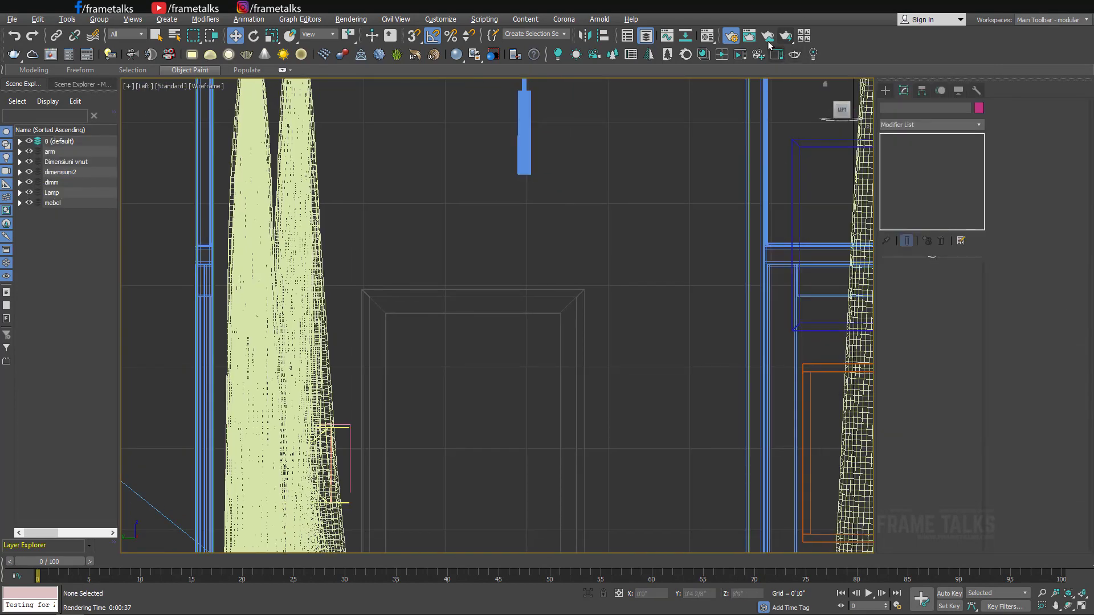
# - Create a targeted VRayIES light in the Left view just below the pendant lamp, aimed straight down
pyautogui.click(885, 91)
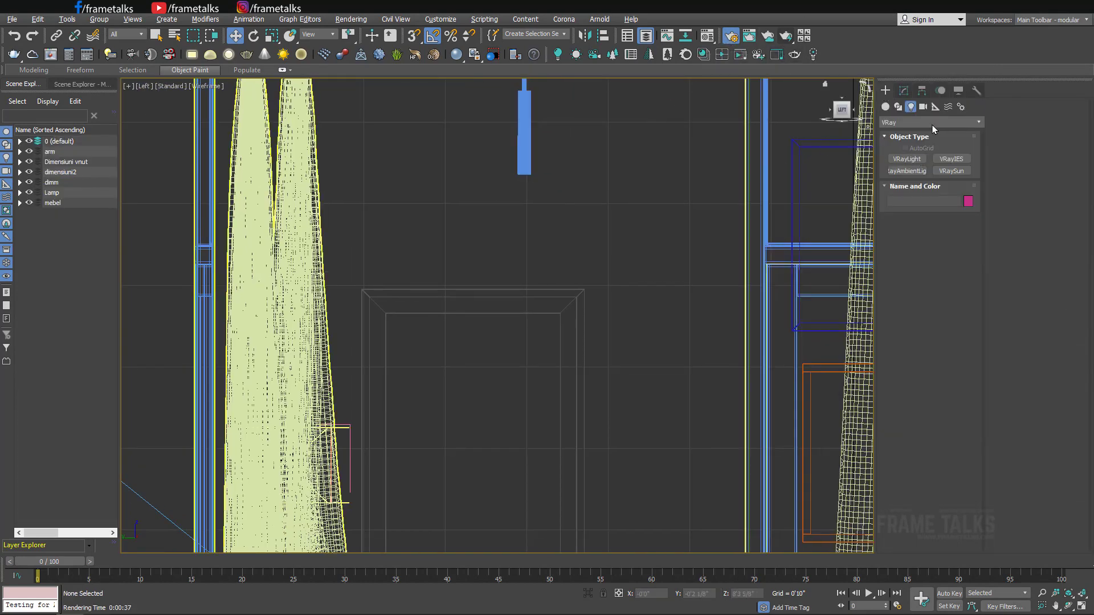
pyautogui.scroll(-1, 834, 329)
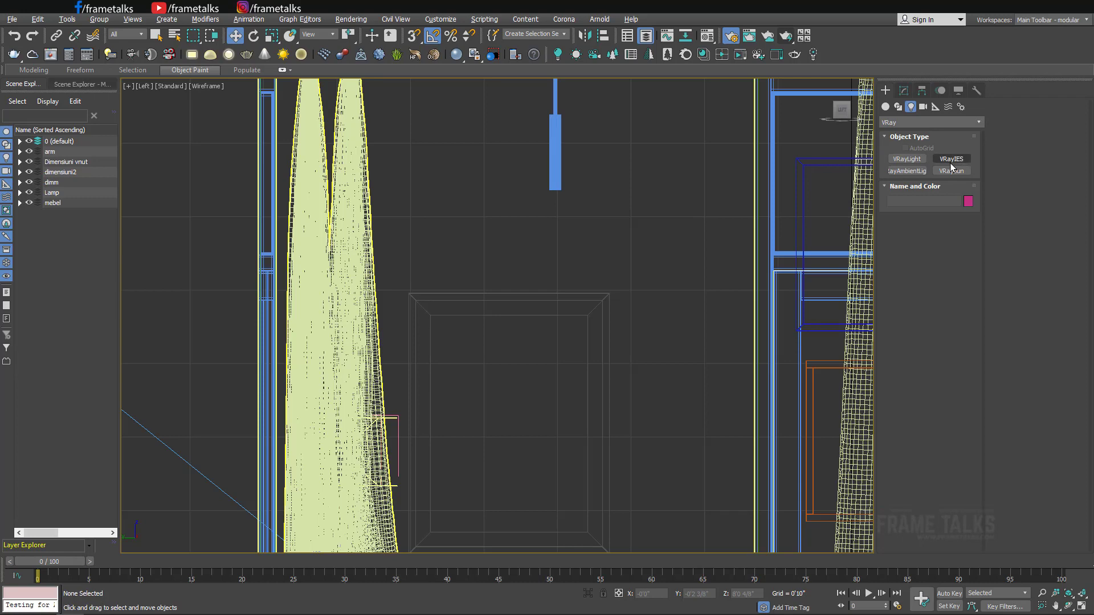
pyautogui.click(951, 160)
pyautogui.scroll(1, 533, 250)
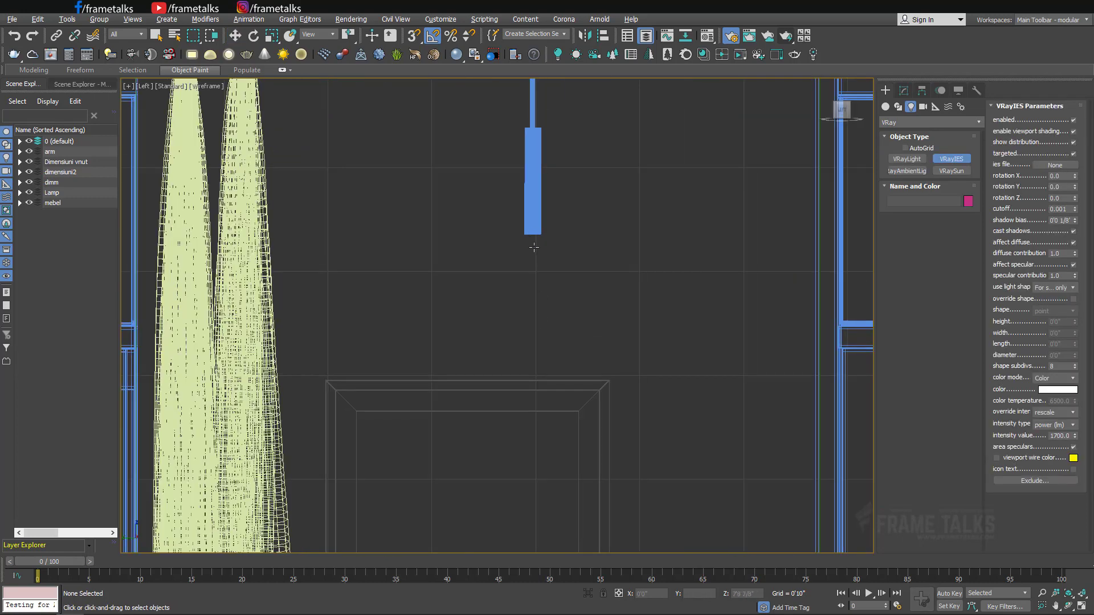
pyautogui.moveTo(534, 248); pyautogui.dragTo(545, 181, button='middle')
pyautogui.moveTo(541, 172); pyautogui.dragTo(541, 474)
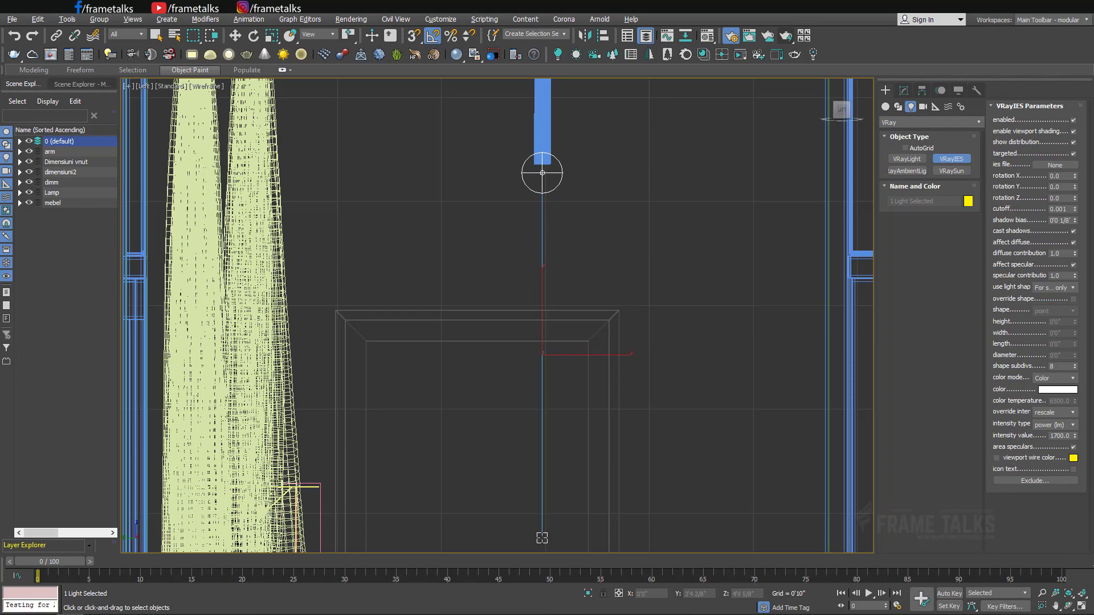
pyautogui.moveTo(542, 537); pyautogui.dragTo(540, 534)
# - Select the VRayIES light together with its target and move both in the Top view onto the pendant lamp
pyautogui.scroll(-3, 540, 310)
pyautogui.press('w')
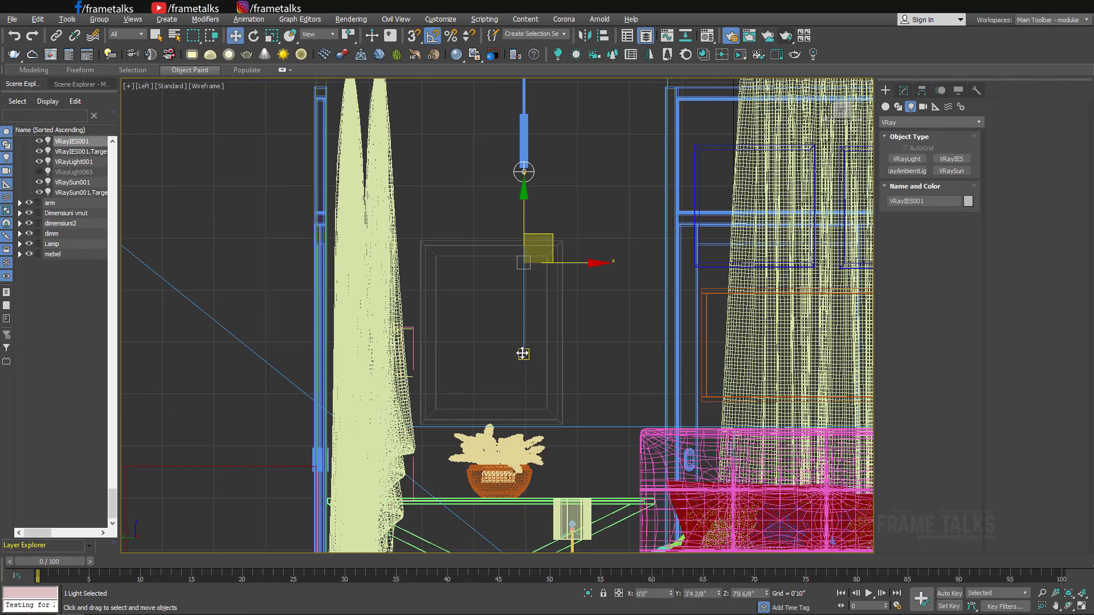
pyautogui.keyDown('ctrl'); pyautogui.click(523, 353); pyautogui.keyUp('ctrl')
pyautogui.hotkey('alt', 'w')
pyautogui.middleClick(405, 203)
pyautogui.hotkey('alt', 'w')
pyautogui.moveTo(510, 364); pyautogui.dragTo(462, 336, button='middle')
pyautogui.scroll(-3, 488, 353)
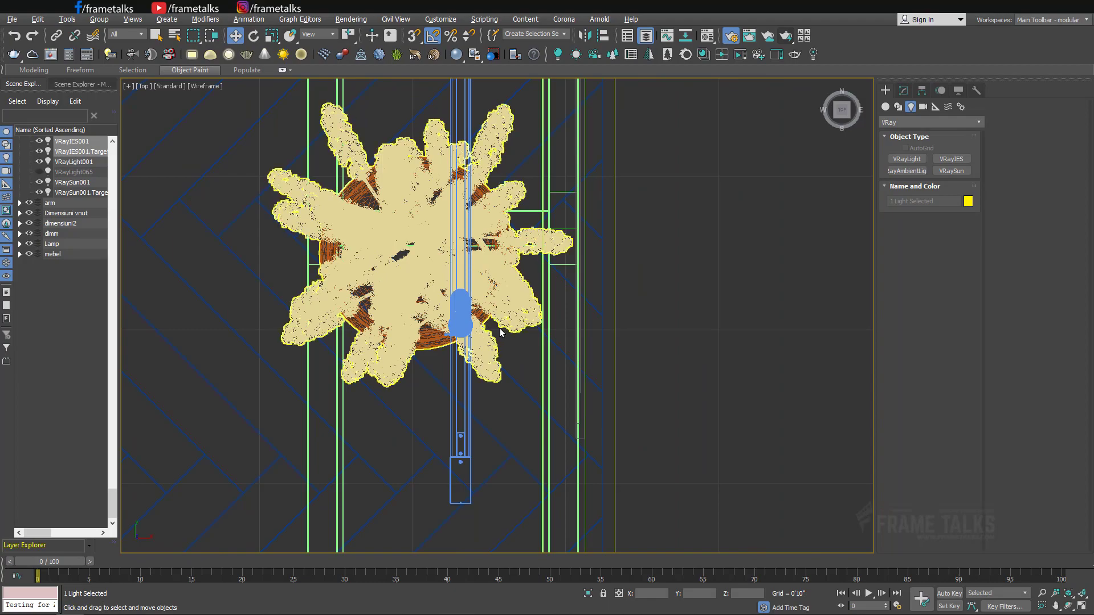
pyautogui.scroll(-3, 491, 257)
pyautogui.scroll(-2, 525, 285)
pyautogui.scroll(4, 354, 290)
pyautogui.moveTo(354, 289); pyautogui.dragTo(448, 312, button='middle')
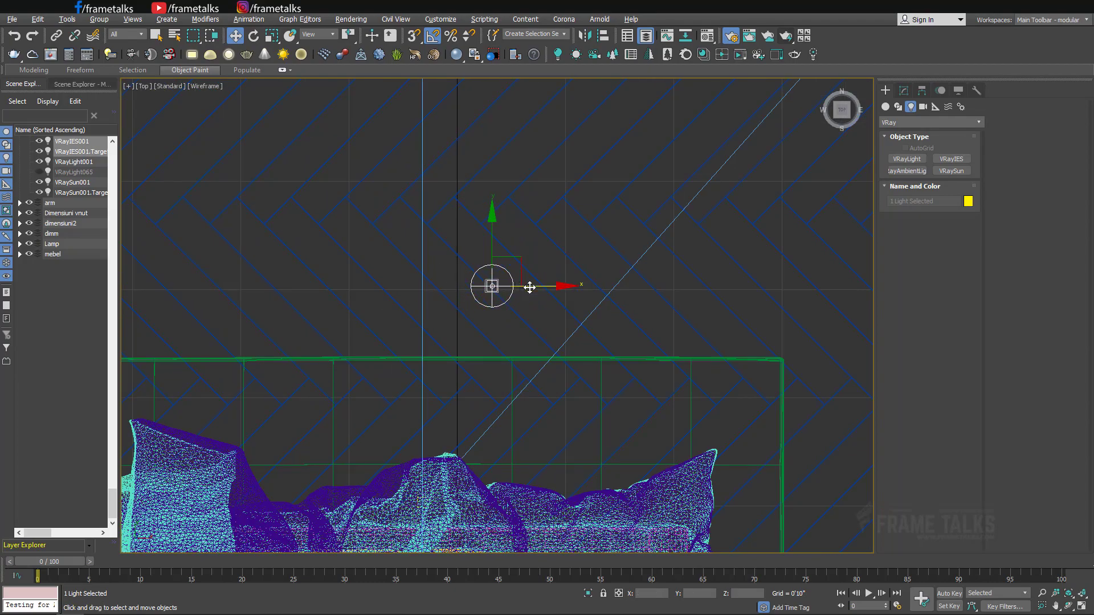
pyautogui.moveTo(530, 287); pyautogui.dragTo(402, 286, button='middle')
pyautogui.scroll(-2, 402, 285)
pyautogui.scroll(-1, 597, 286)
pyautogui.scroll(4, 664, 287)
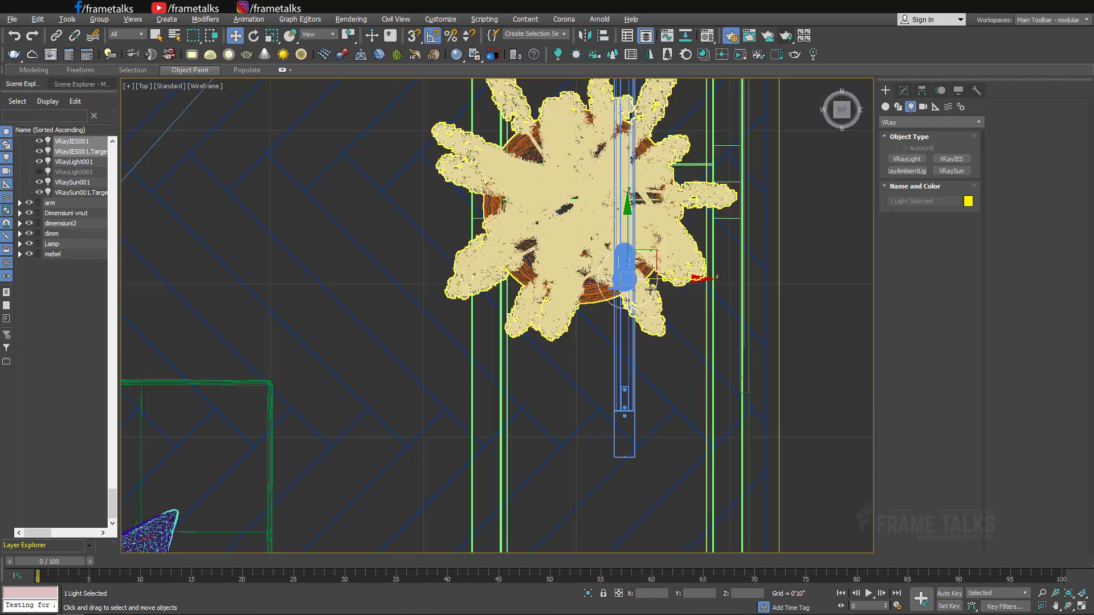
# - Select only the VRayIES target in the Perspective view and move it along X toward the wall with the framed picture
pyautogui.hotkey('alt', 'w')
pyautogui.hotkey('alt', 'w')
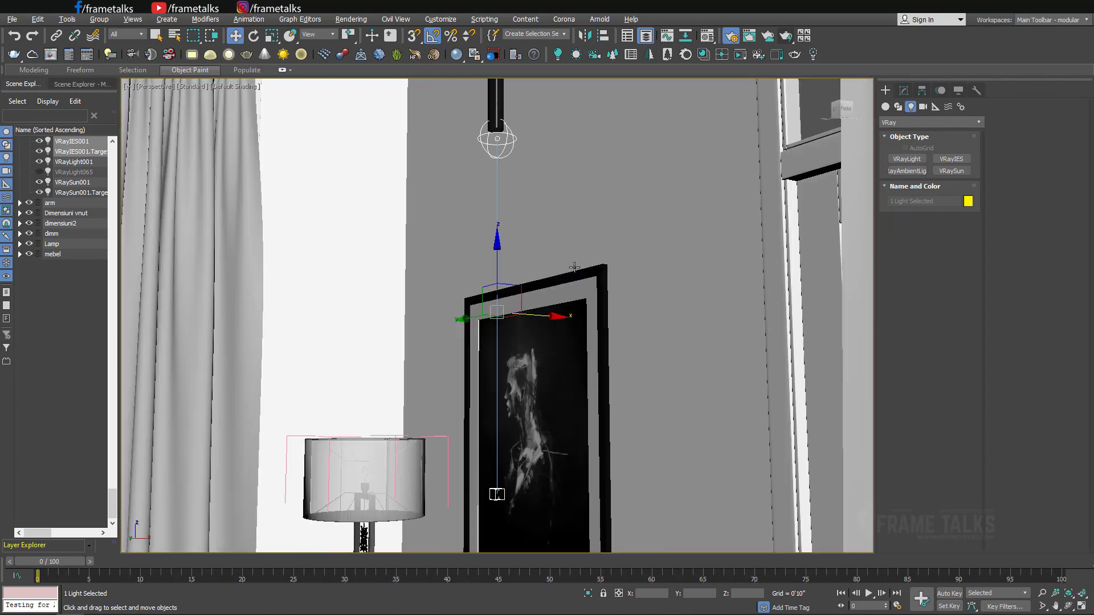
pyautogui.keyDown('alt'); pyautogui.moveTo(574, 268); pyautogui.dragTo(541, 311, button='middle'); pyautogui.keyUp('alt')
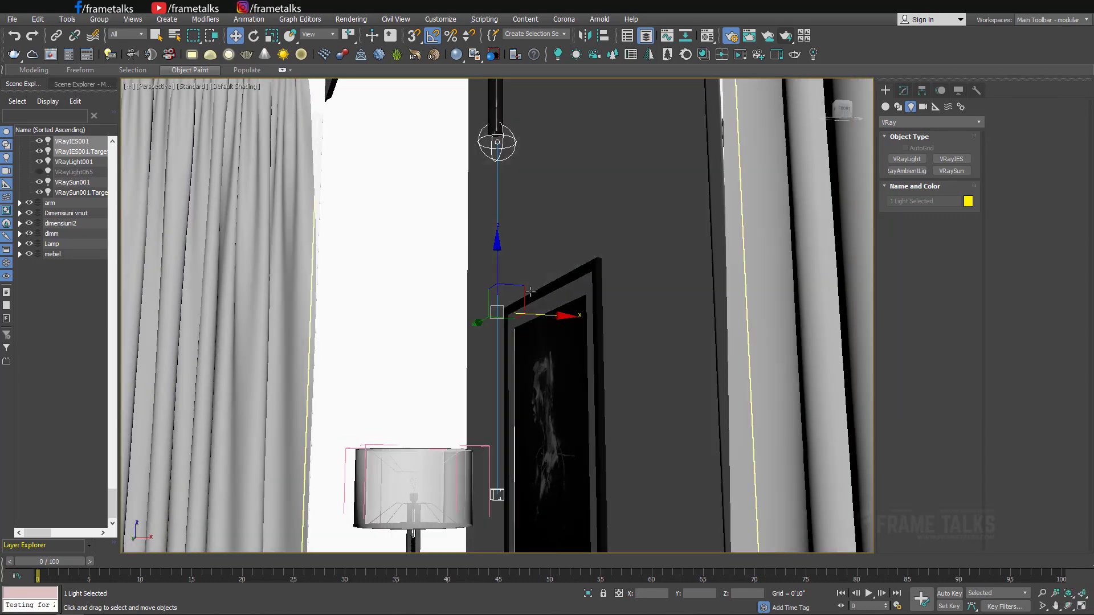
pyautogui.moveTo(537, 312); pyautogui.dragTo(535, 315)
pyautogui.keyDown('alt'); pyautogui.moveTo(535, 315); pyautogui.dragTo(500, 390, button='middle'); pyautogui.keyUp('alt')
pyautogui.click(501, 390)
pyautogui.scroll(3, 480, 417)
pyautogui.scroll(-3, 480, 417)
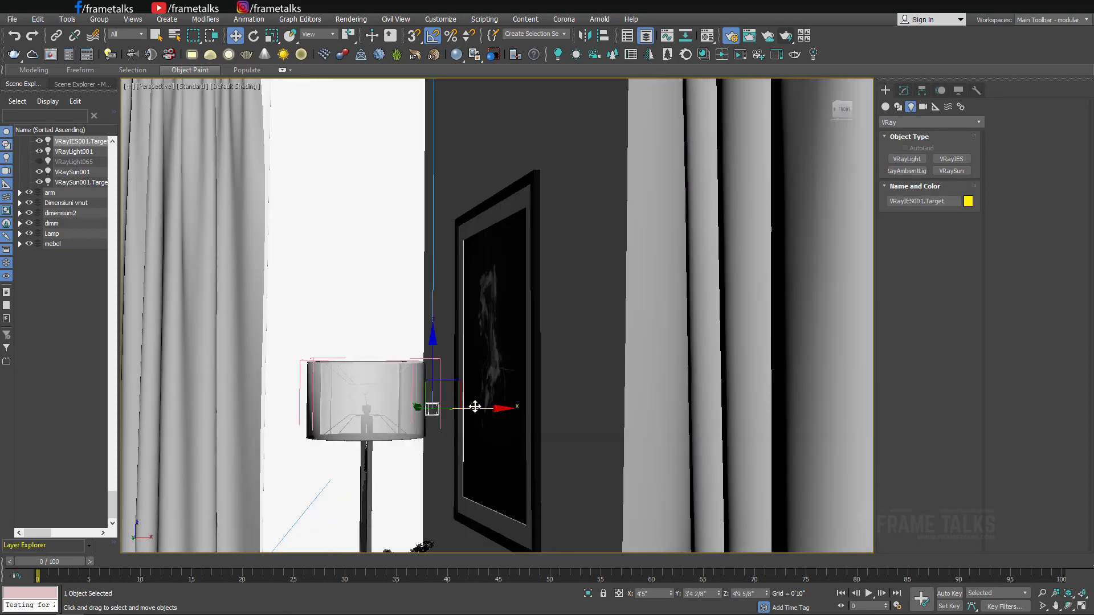
pyautogui.moveTo(474, 406); pyautogui.dragTo(533, 399)
# - Adjust the VRayIES target in the Top view to about X 4'7" and show the VRayCam001 view full size
pyautogui.hotkey('alt', 'w')
pyautogui.hotkey('alt', 'w')
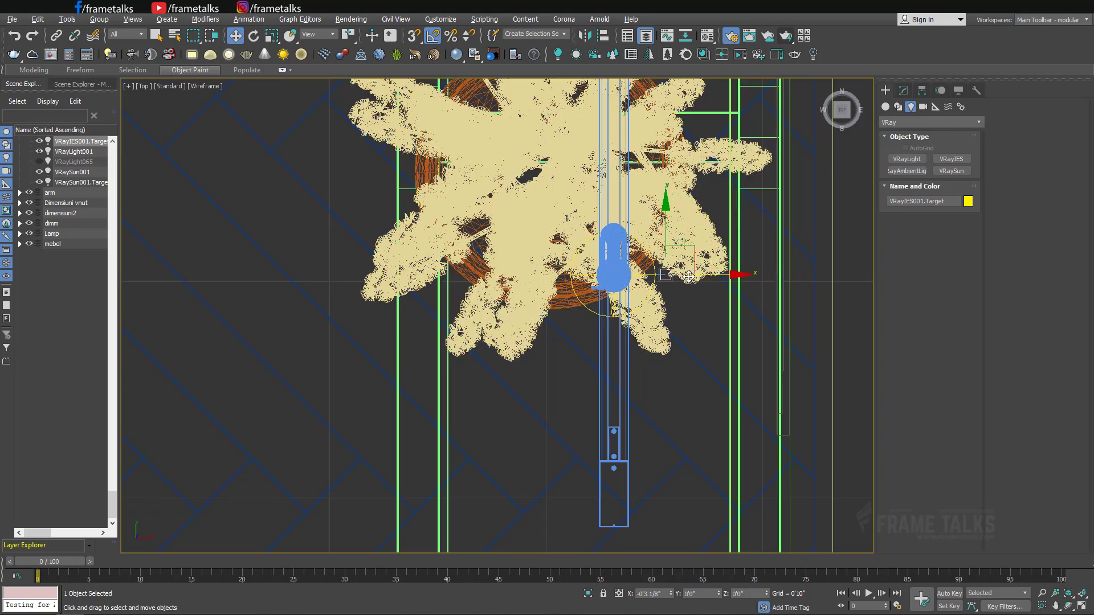
pyautogui.hotkey('alt', 'w')
pyautogui.hotkey('alt', 'w')
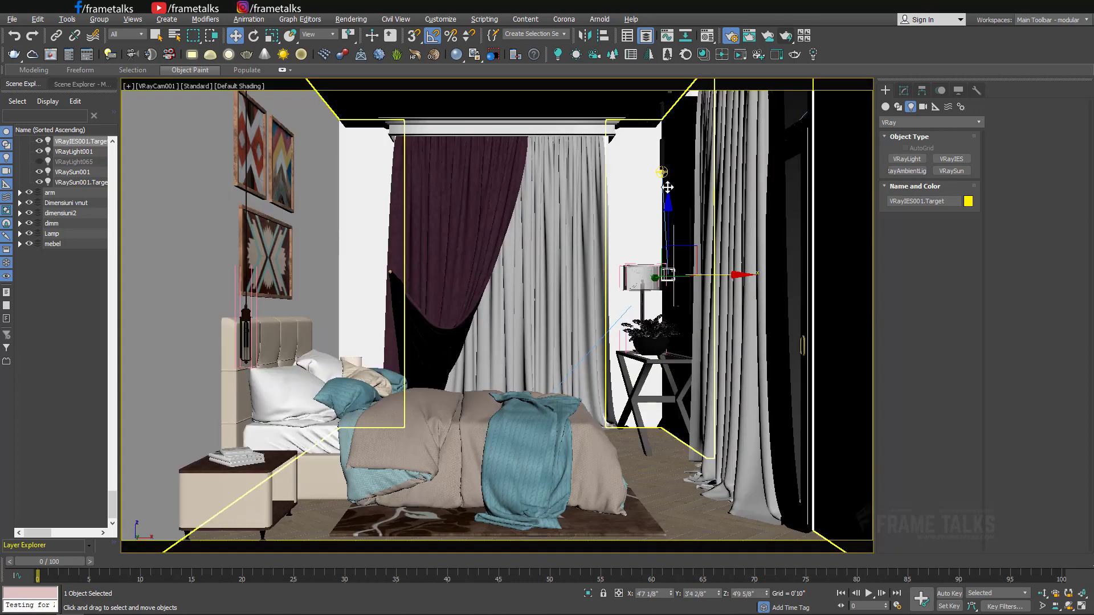
# - Select the VRayIES light in the Perspective view and load TightFocused.IES from the Pixar RenderMan IES Light Library as its IES file
pyautogui.hotkey('alt', 'w')
pyautogui.hotkey('alt', 'w')
pyautogui.keyDown('alt'); pyautogui.moveTo(541, 267); pyautogui.dragTo(475, 467, button='middle'); pyautogui.keyUp('alt')
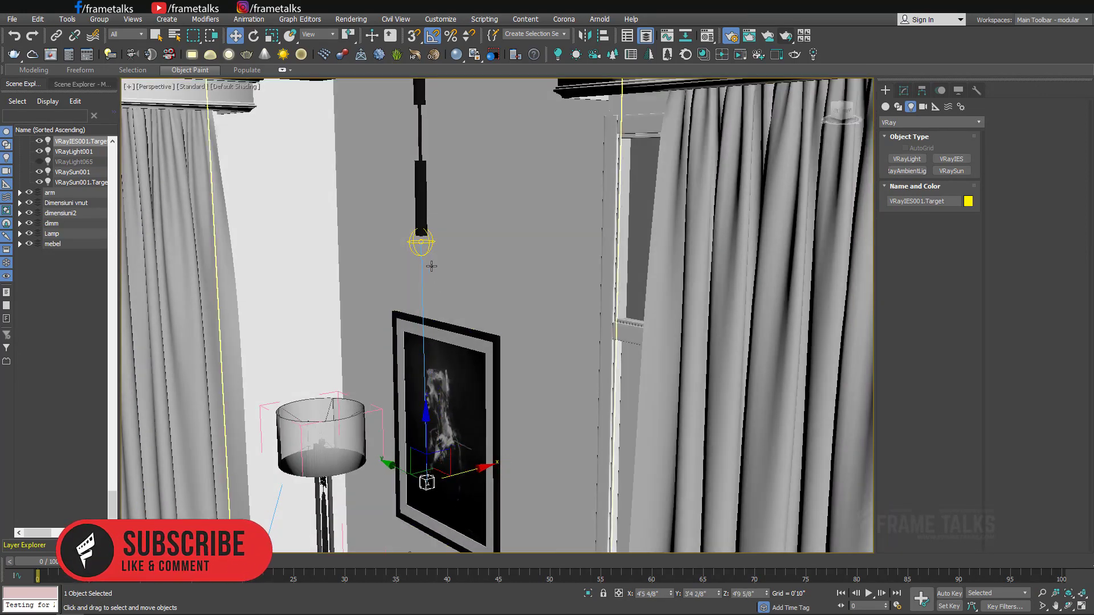
pyautogui.click(420, 241)
pyautogui.click(902, 90)
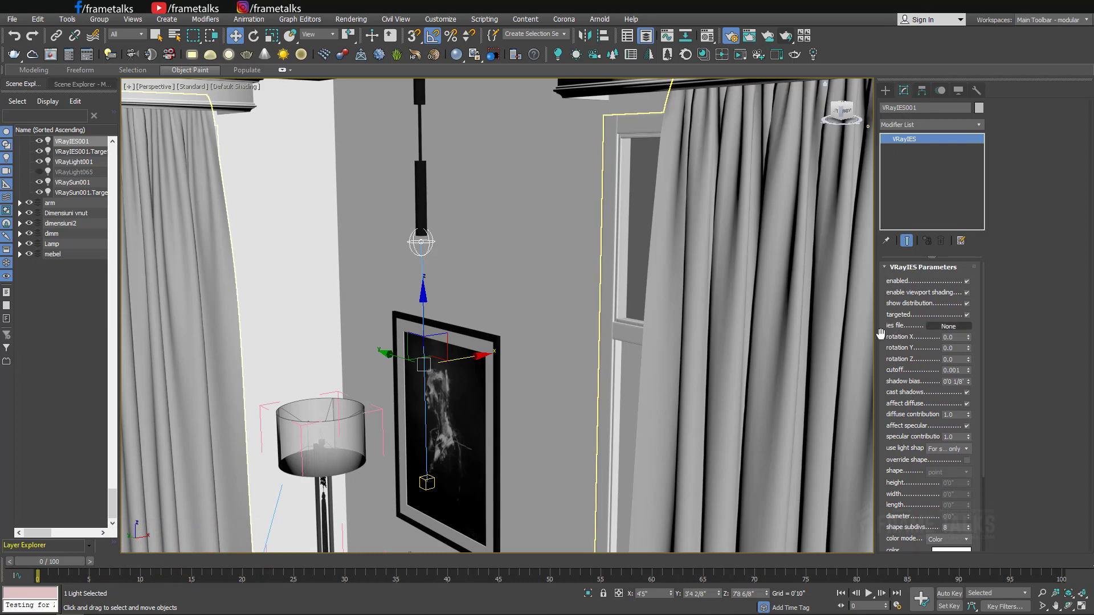
pyautogui.click(949, 326)
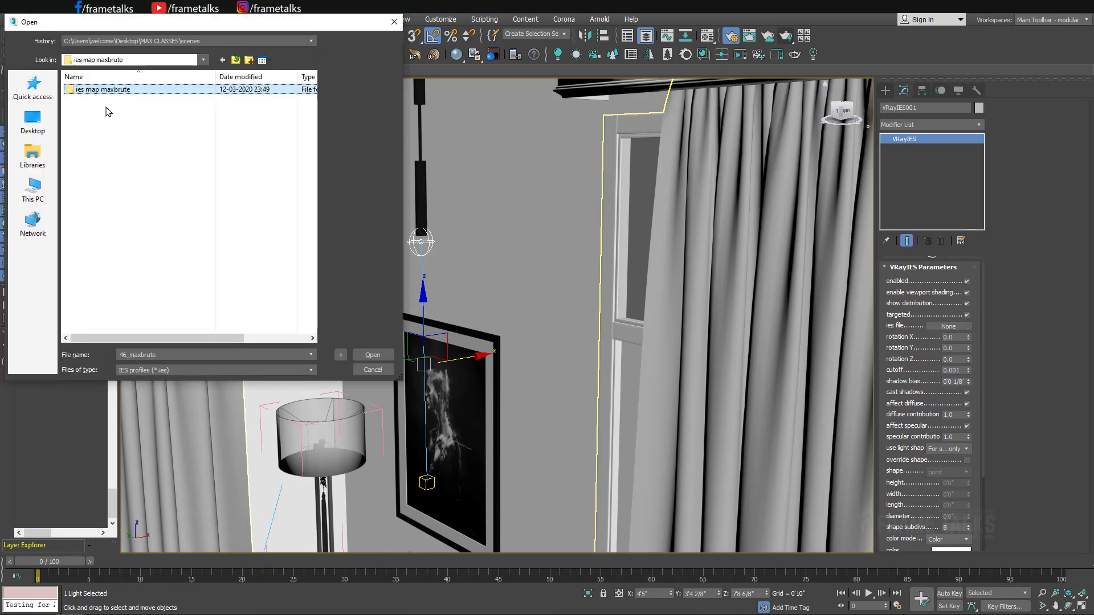
pyautogui.doubleClick(105, 101)
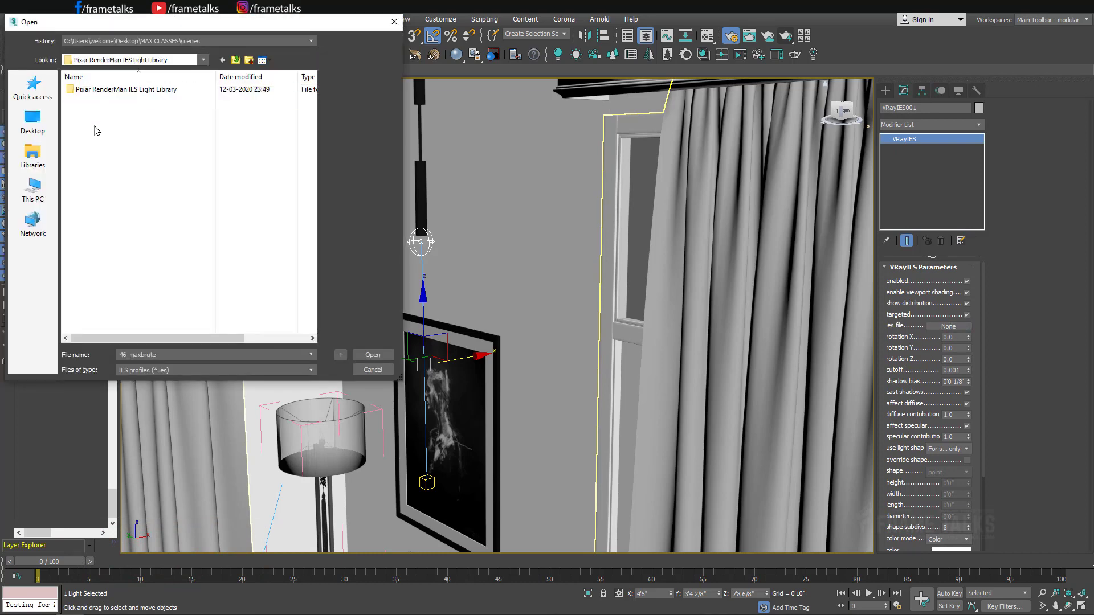
pyautogui.doubleClick(98, 90)
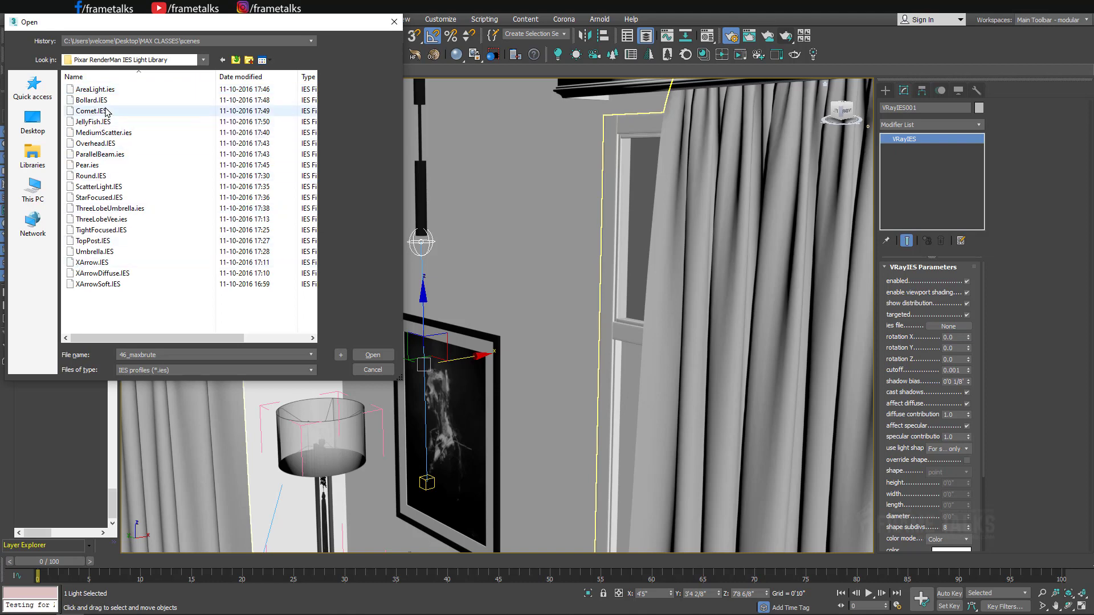
pyautogui.doubleClick(94, 229)
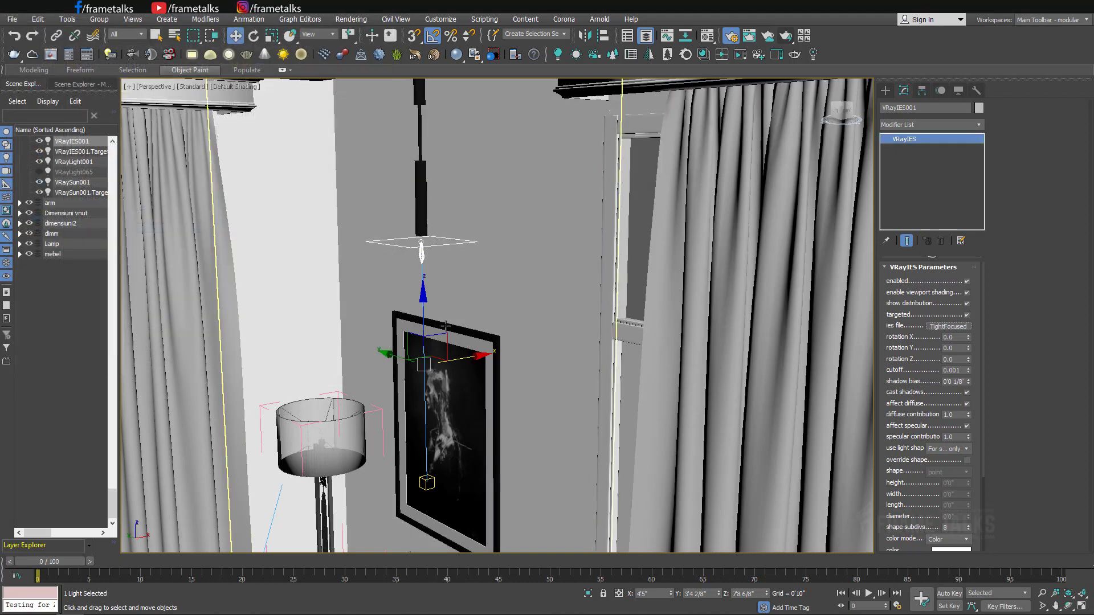
# - Show the VRayCam001 view and start a test render from Render Setup
pyautogui.scroll(-3, 438, 287)
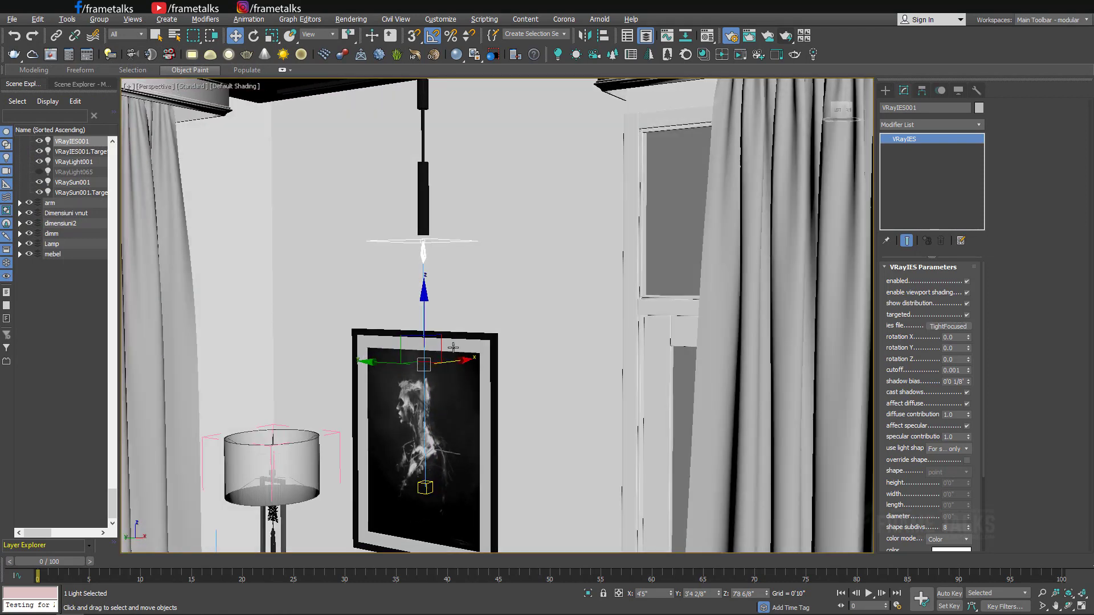
pyautogui.press('c')
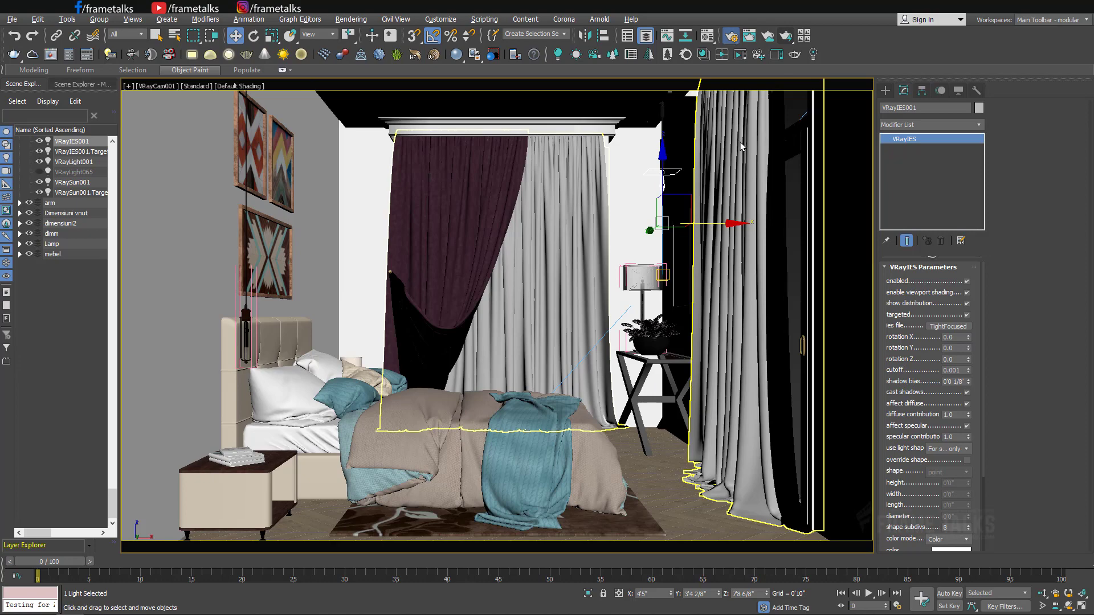
pyautogui.press('F10')
pyautogui.click(961, 109)
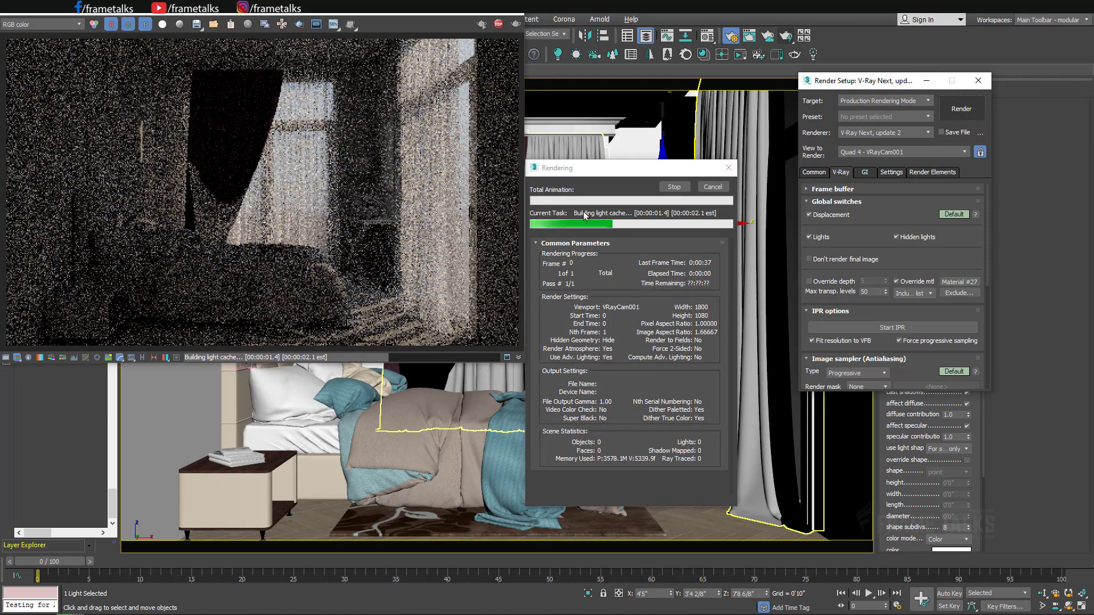
pyautogui.moveTo(597, 168); pyautogui.dragTo(627, 163)
# - Define a render region around the corner with the lamp and plant table, and stop the running render
pyautogui.click(299, 24)
pyautogui.moveTo(330, 112); pyautogui.dragTo(390, 222)
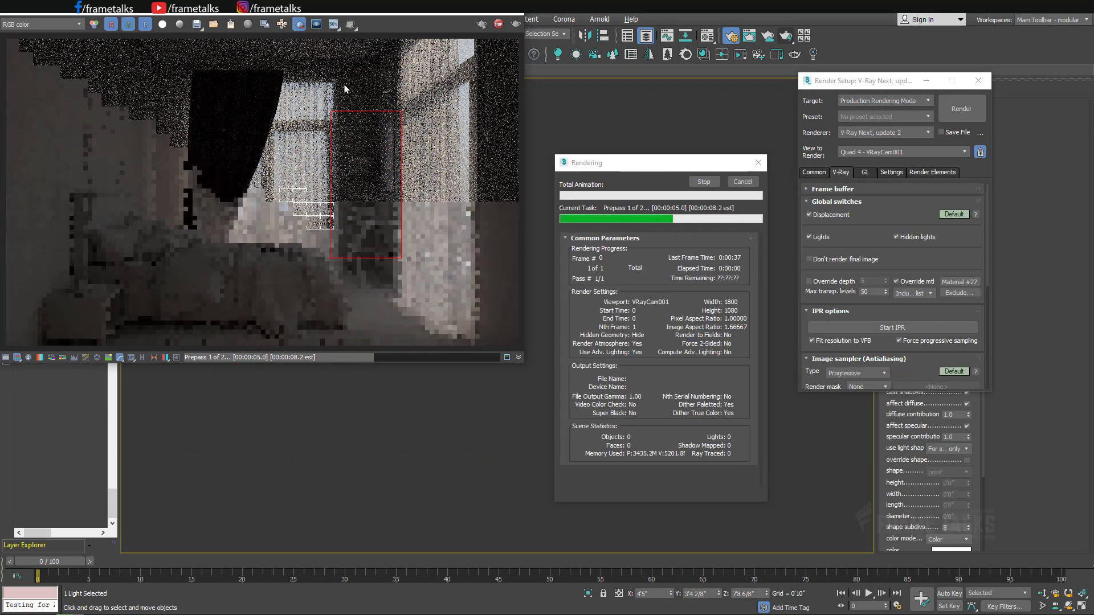
pyautogui.moveTo(339, 91); pyautogui.dragTo(405, 249)
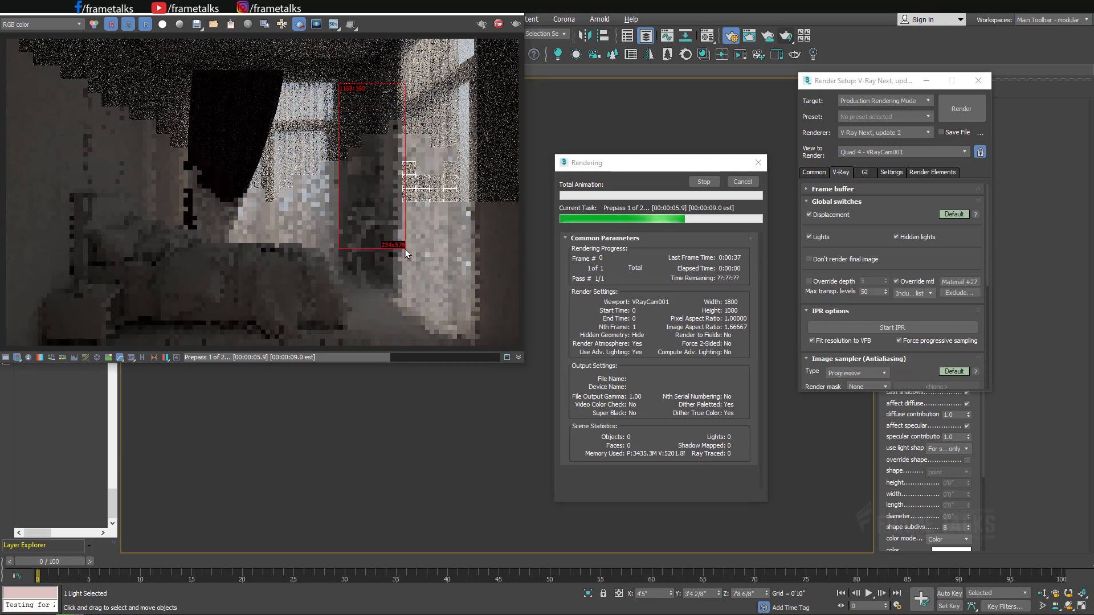
pyautogui.click(703, 181)
# - Render the region, restart it as an interactive rendering and close Render Setup
pyautogui.hotkey('shift', 'q')
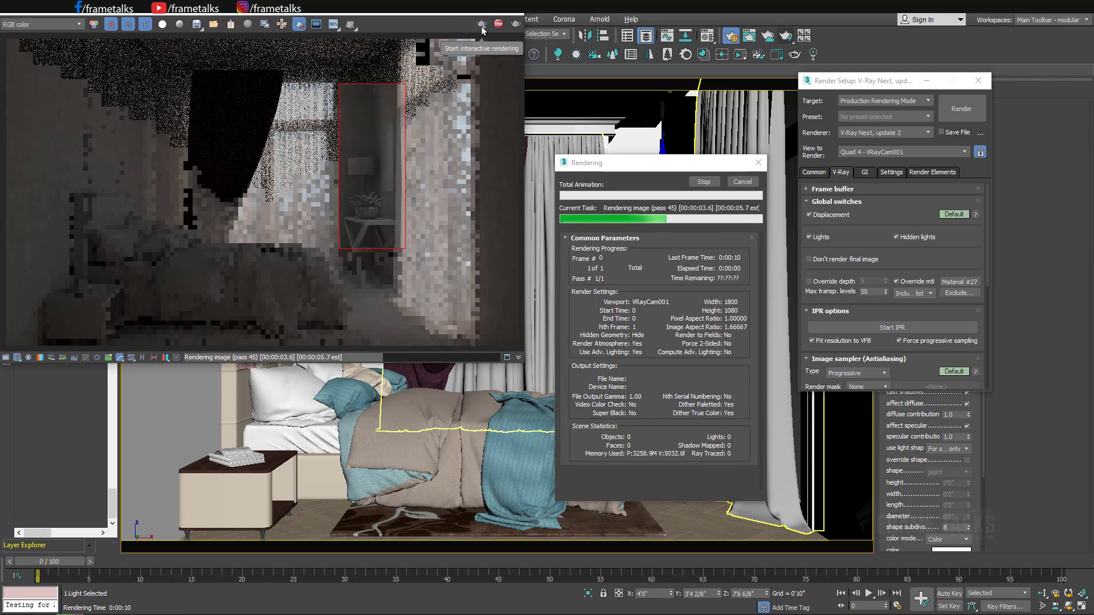
pyautogui.scroll(1, 401, 127)
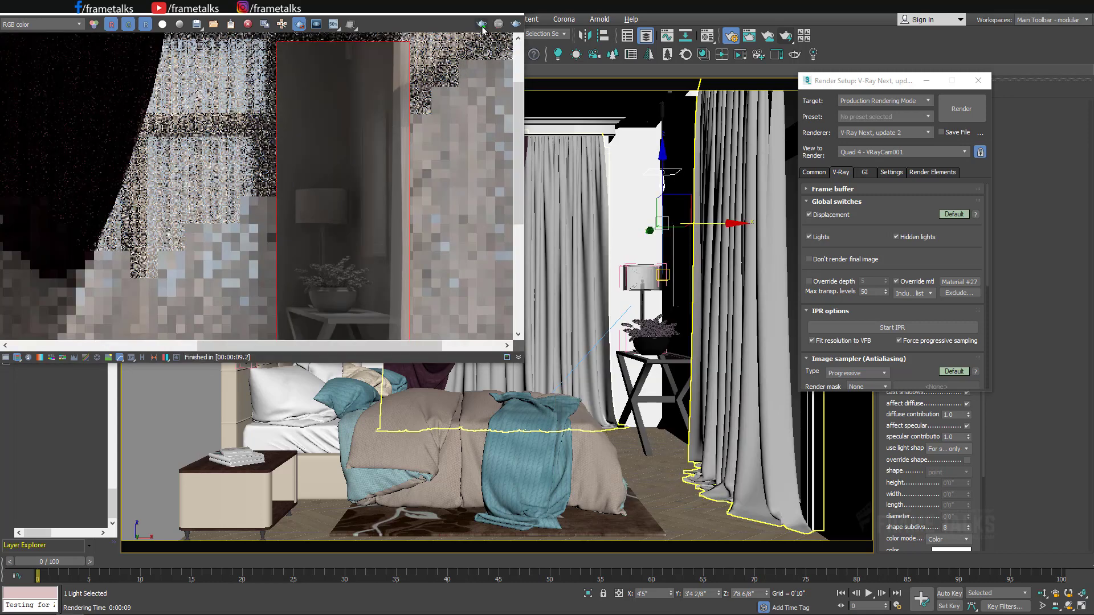
pyautogui.hotkey('shift', 'q')
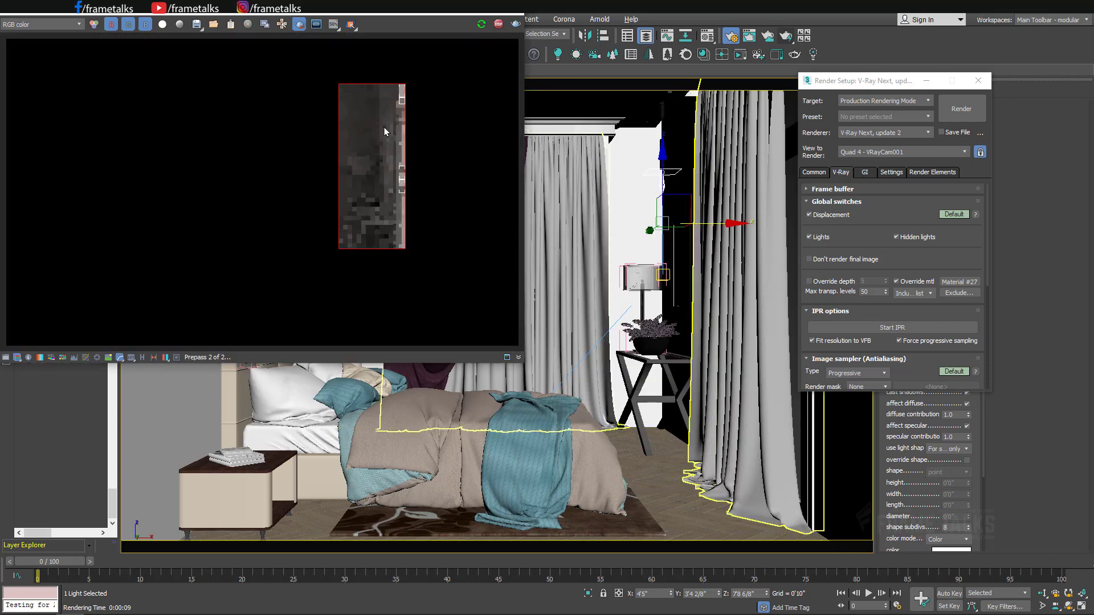
pyautogui.click(978, 80)
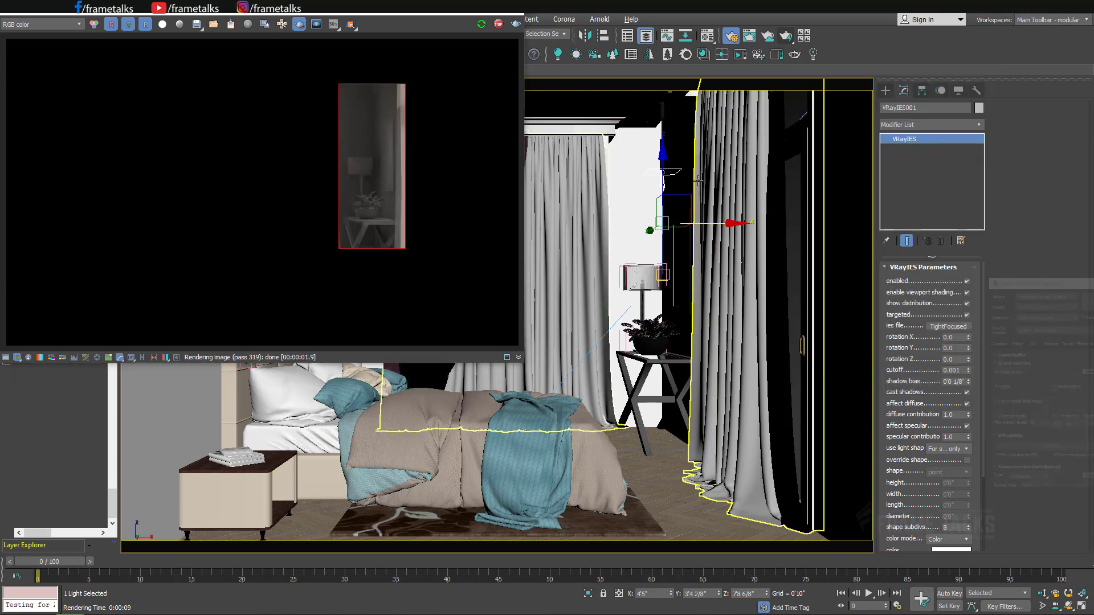
# - Set the VRayIES light's intensity value to 15800 lm
pyautogui.scroll(-5, 900, 403)
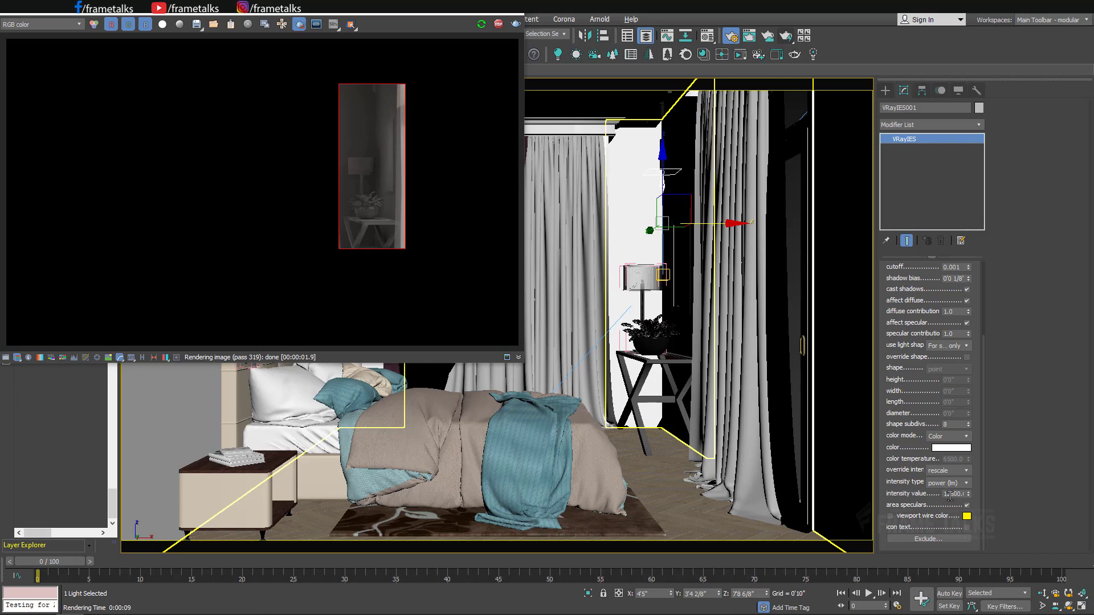
pyautogui.doubleClick(950, 495)
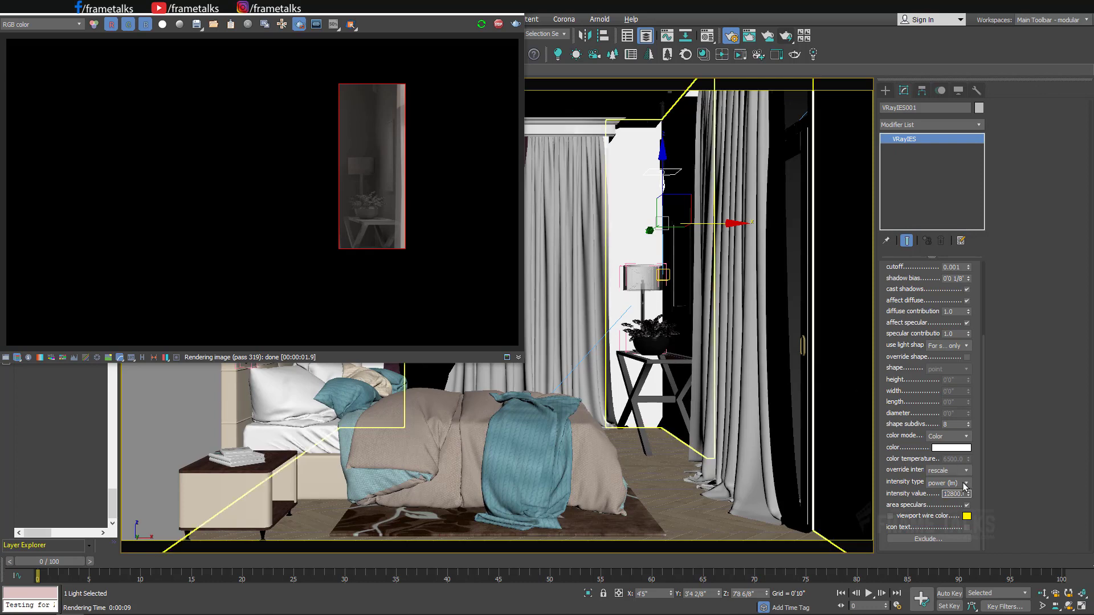
pyautogui.press('Return')
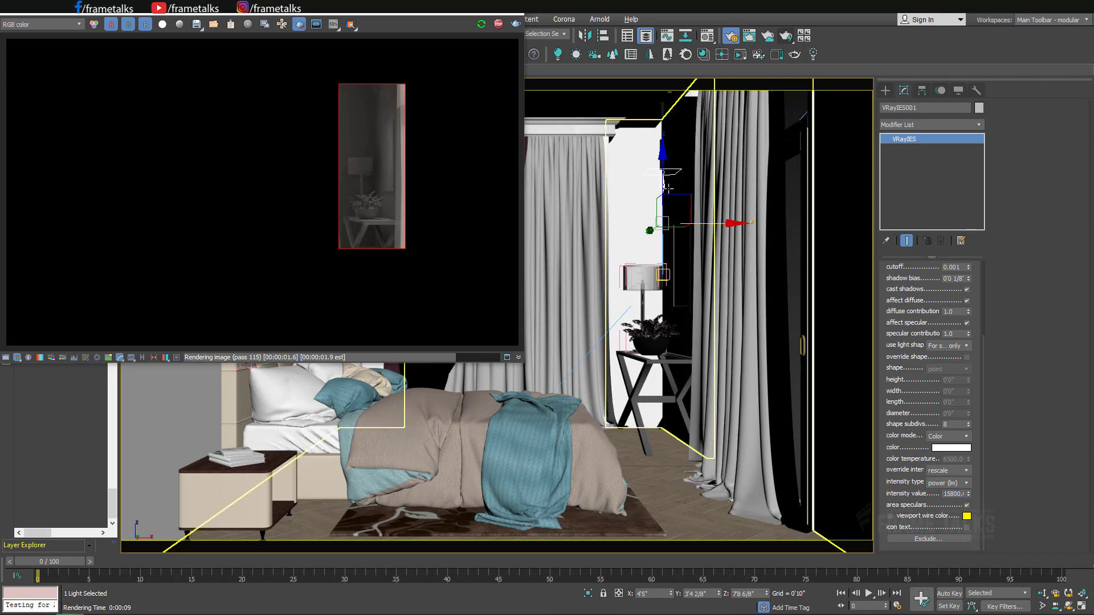
# - Browse the Pixar RenderMan and maxbrute IES profile folders and look at the numbered light-distribution chart in the photo viewer
pyautogui.scroll(3, 955, 325)
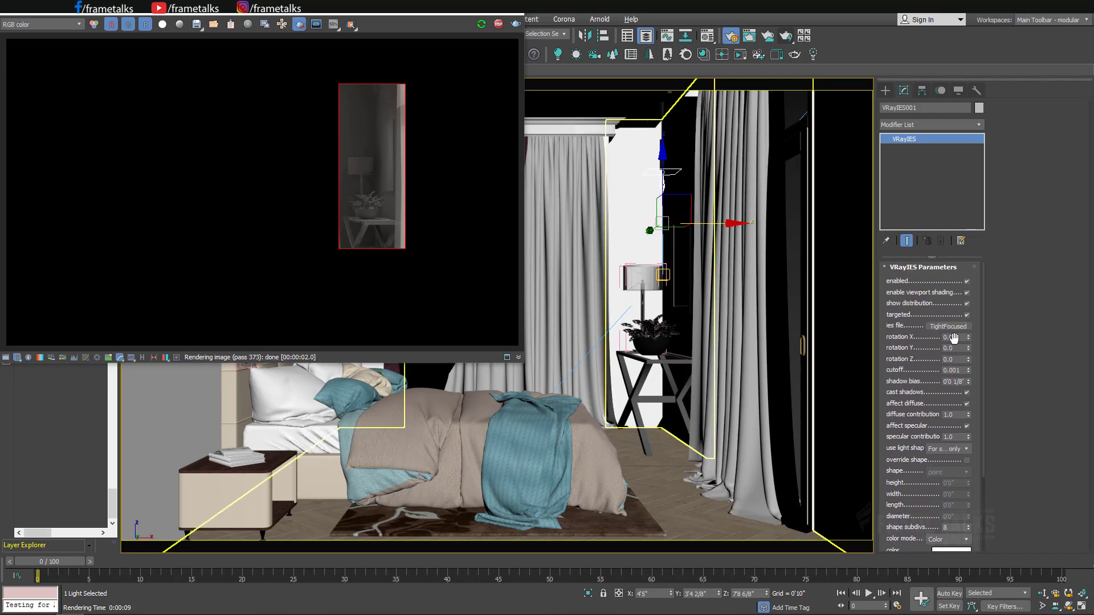
pyautogui.click(949, 324)
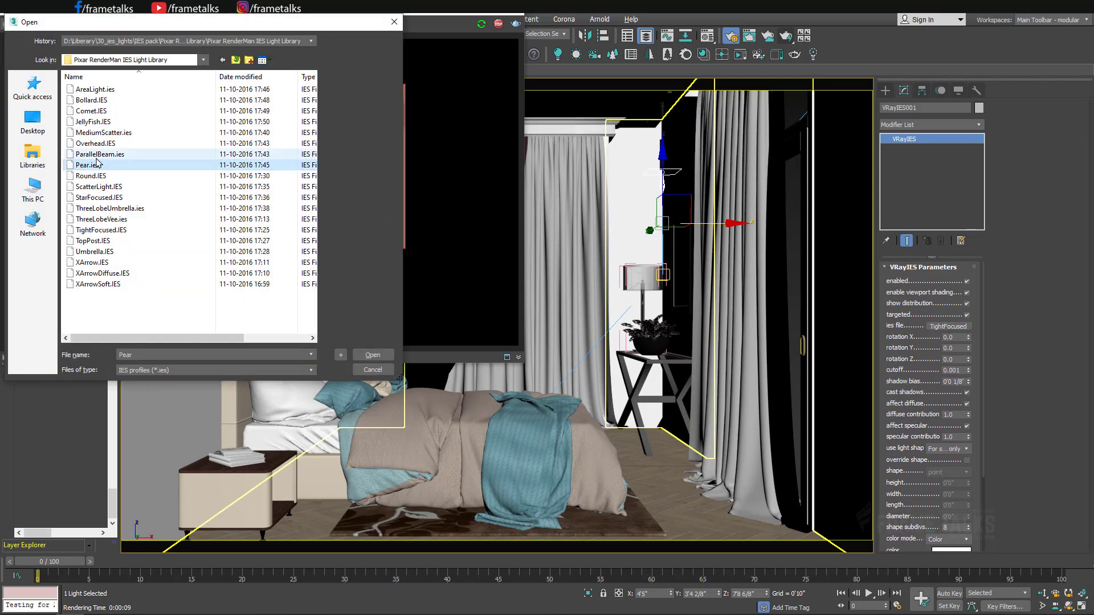
pyautogui.click(91, 122)
pyautogui.press('BackSpace')
pyautogui.press('BackSpace')
pyautogui.doubleClick(99, 90)
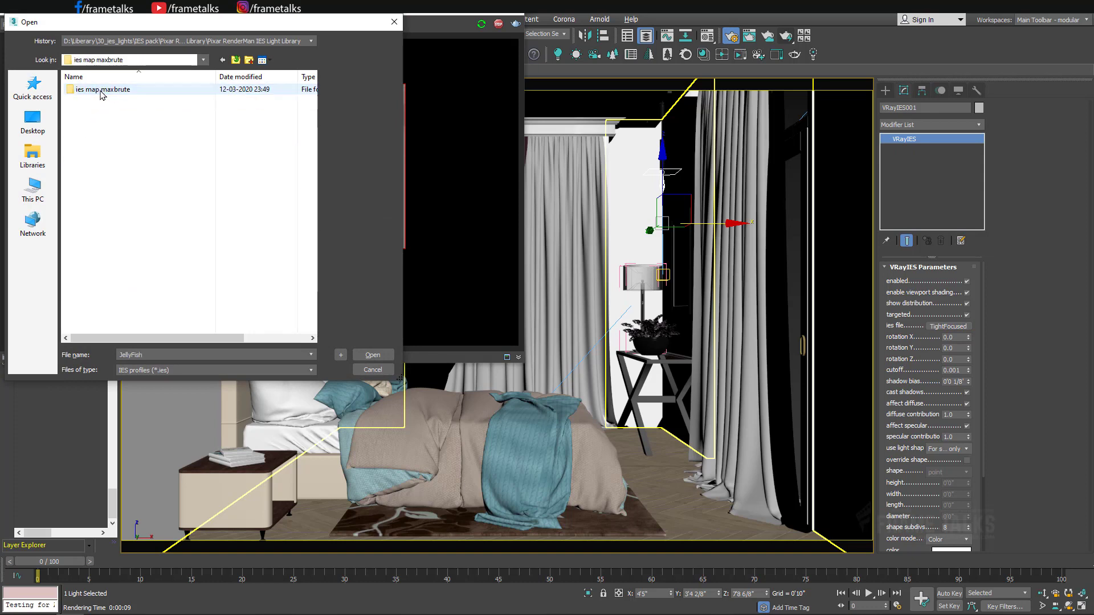
pyautogui.scroll(-3, 110, 225)
pyautogui.scroll(3, 105, 128)
pyautogui.doubleClick(99, 91)
pyautogui.scroll(-13, 122, 294)
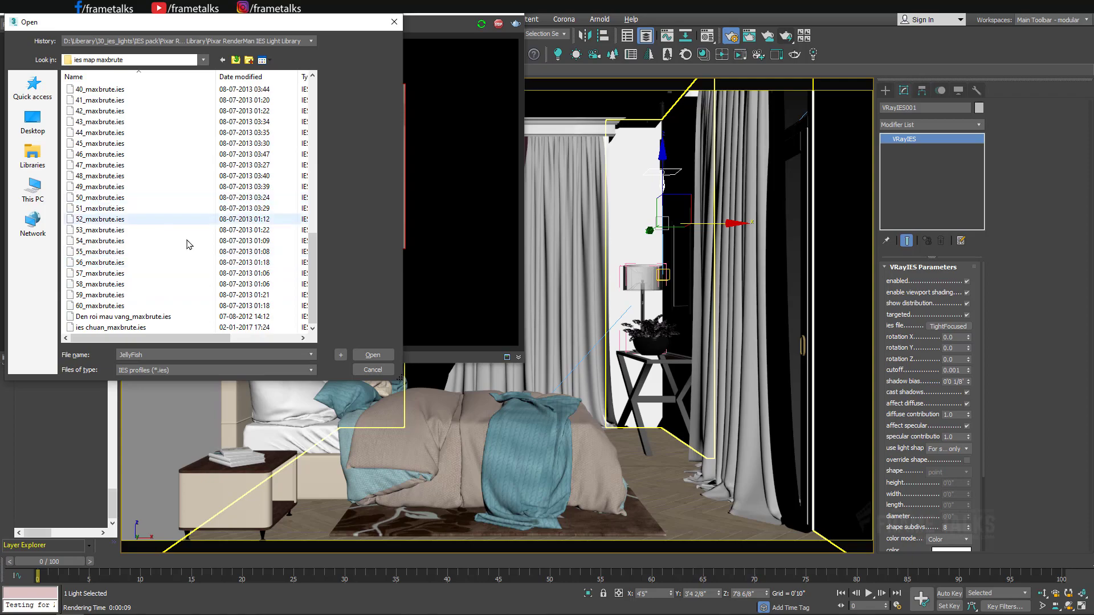
pyautogui.click(182, 614)
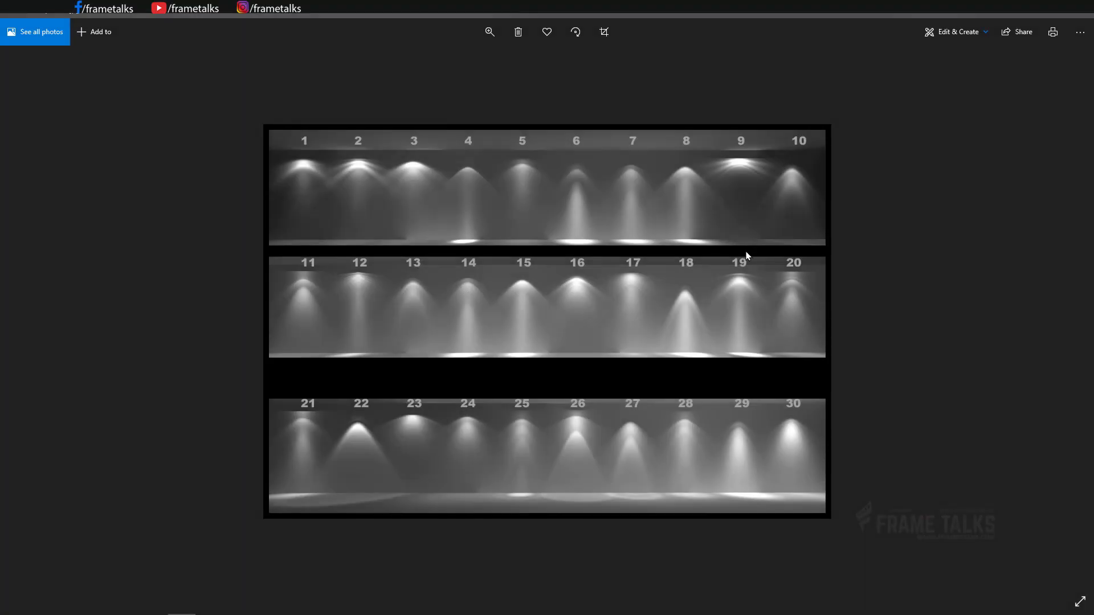
pyautogui.click(1088, 14)
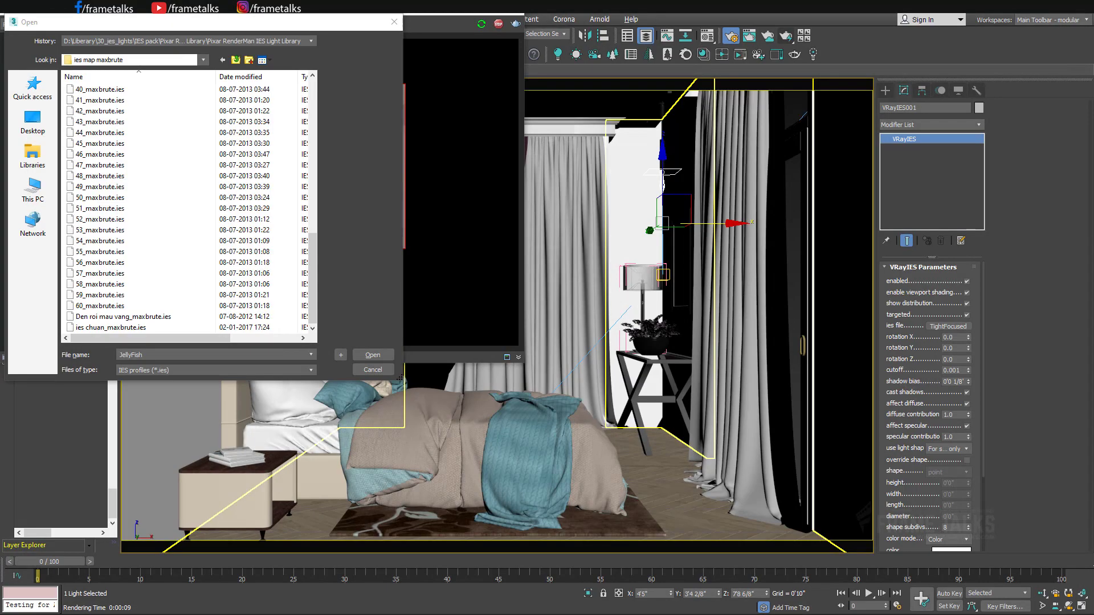
pyautogui.click(204, 241)
# - Open the ies folder, compare its profiles with the numbered chart and load 18.ies as the VRayIES light's file
pyautogui.press('BackSpace')
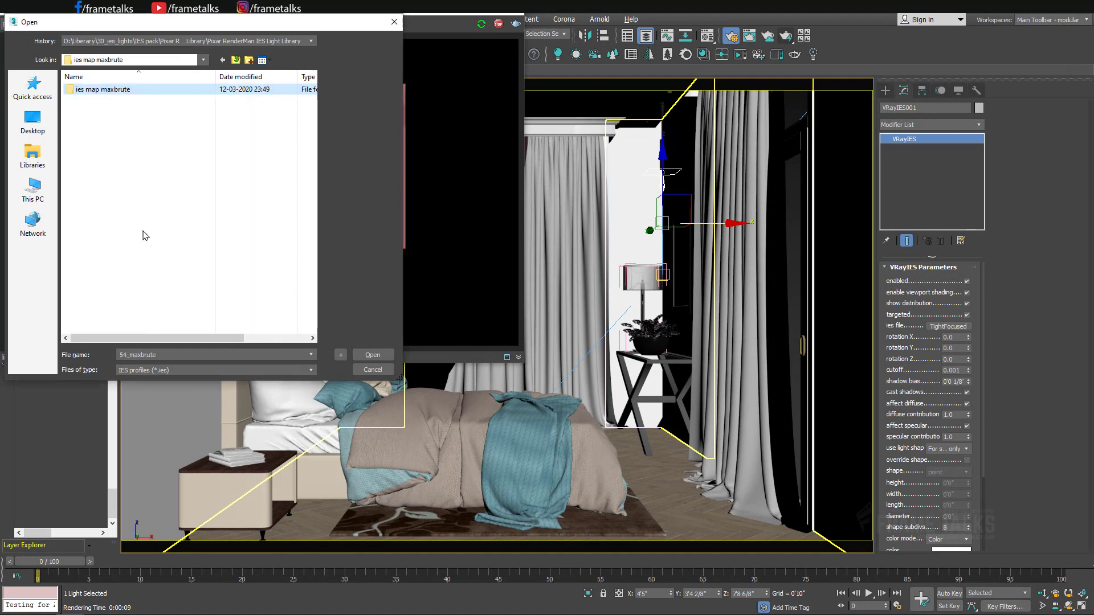
pyautogui.doubleClick(94, 101)
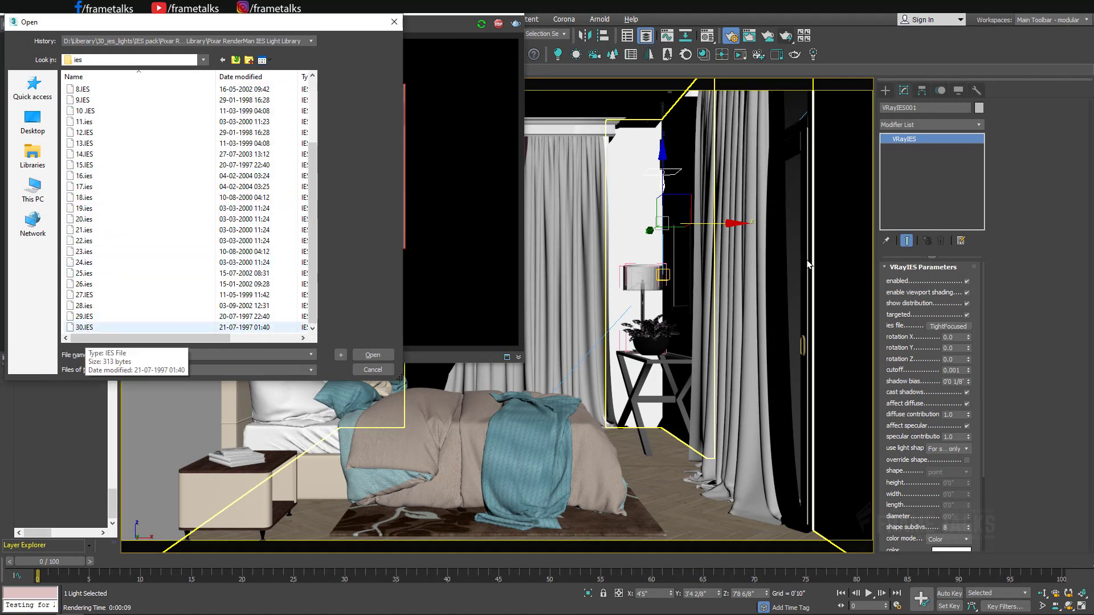
pyautogui.hotkey('alt', 'Tab')
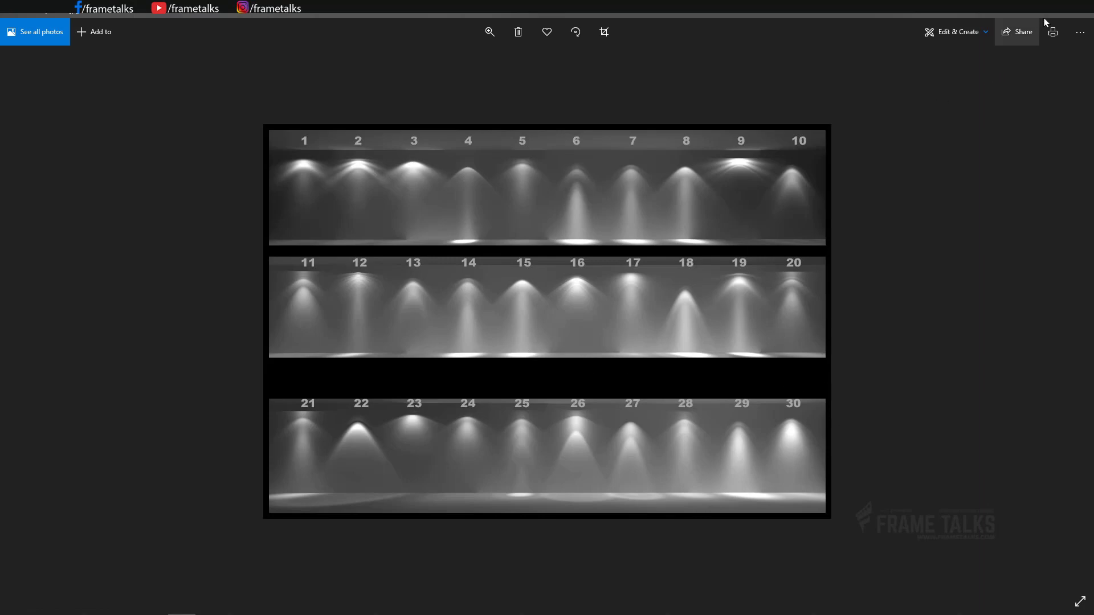
pyautogui.click(1078, 19)
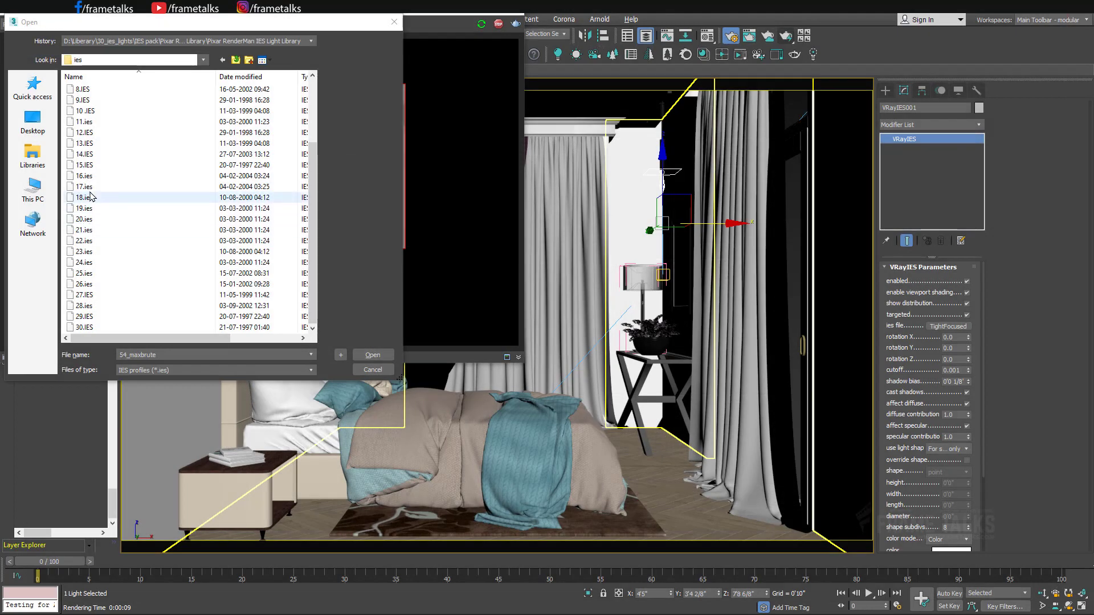
pyautogui.click(90, 198)
pyautogui.doubleClick(90, 198)
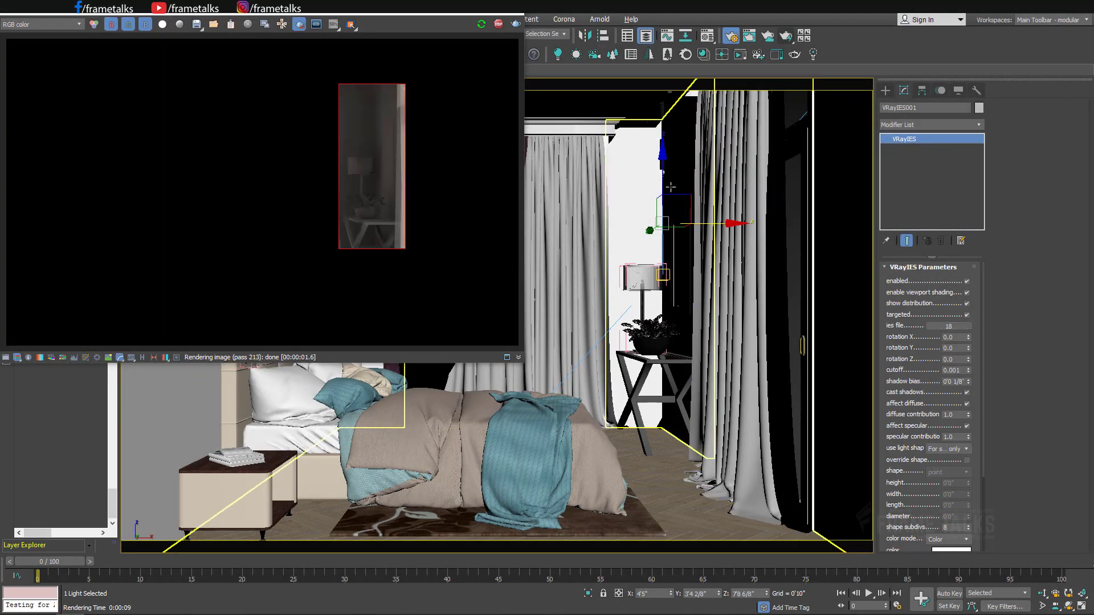
# - In the Perspective view, raise the VRayIES light to about Z 7'9 4/8" and move its target along X to about 4'10 1/8"
pyautogui.hotkey('alt', 'w')
pyautogui.hotkey('alt', 'w')
pyautogui.keyDown('alt'); pyautogui.moveTo(540, 270); pyautogui.dragTo(628, 197, button='middle'); pyautogui.keyUp('alt')
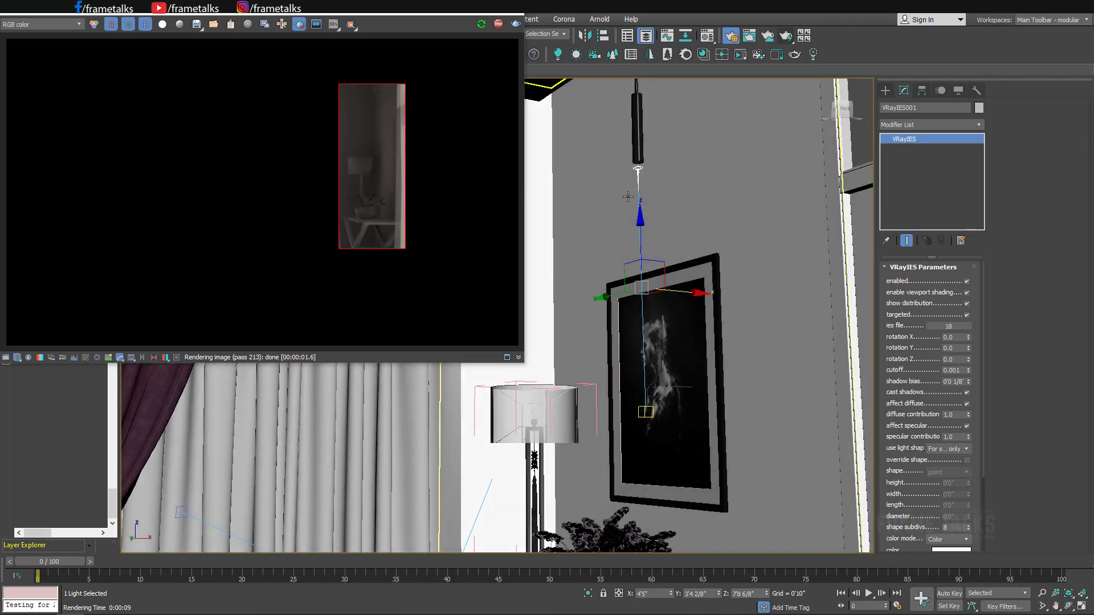
pyautogui.moveTo(637, 217); pyautogui.dragTo(637, 211)
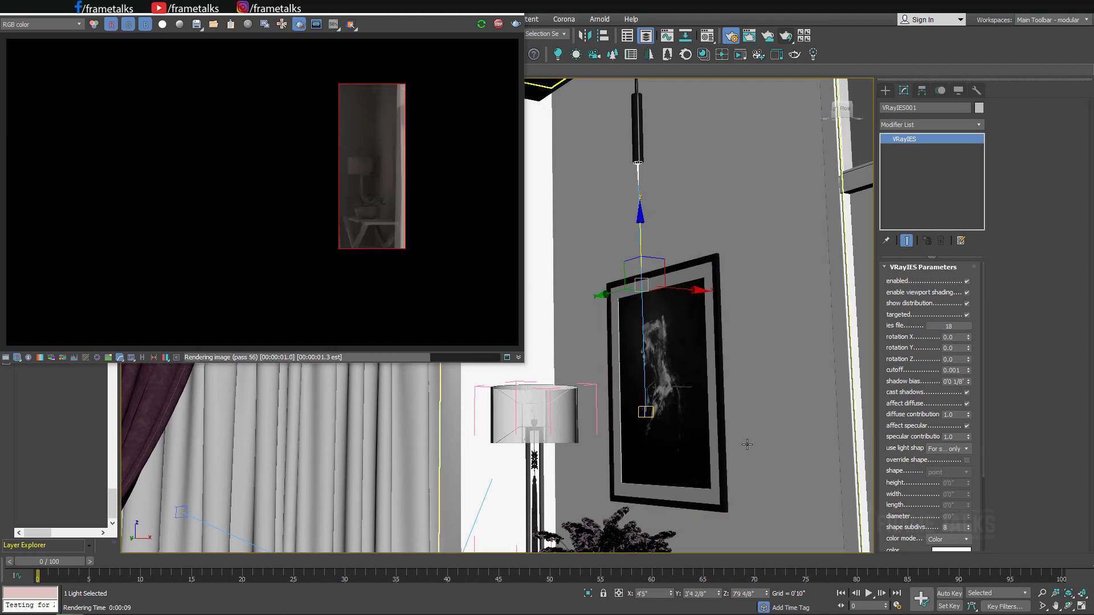
pyautogui.click(645, 411)
pyautogui.moveTo(676, 411); pyautogui.dragTo(705, 412)
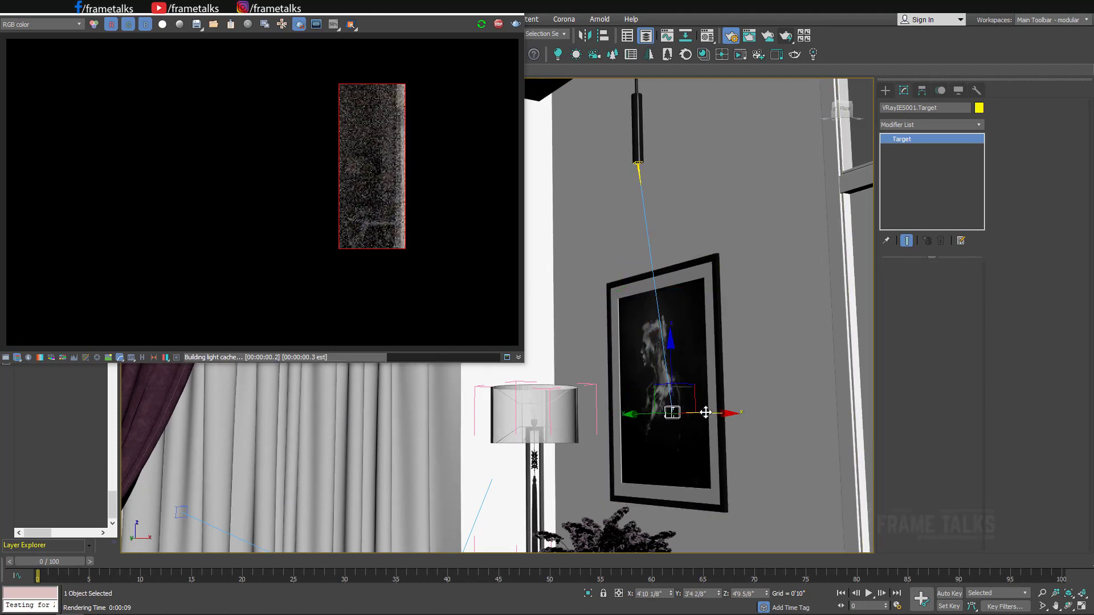
# - Reselect the VRayIES light, set its intensity value to 6000 lm and inspect the rendered region up close
pyautogui.rightClick(644, 195)
pyautogui.click(623, 183)
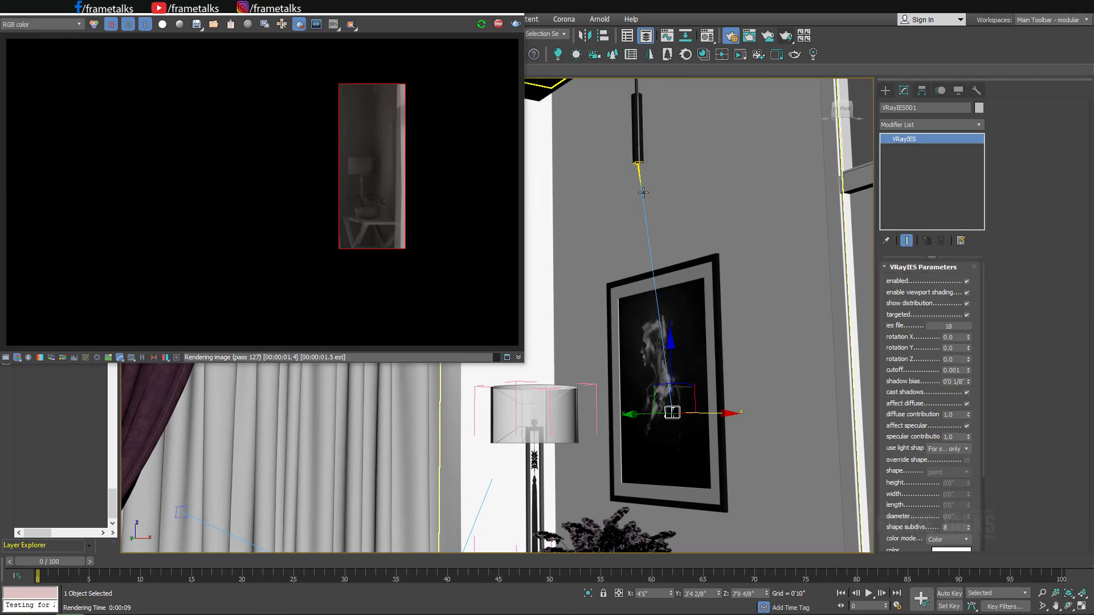
pyautogui.scroll(-5, 932, 451)
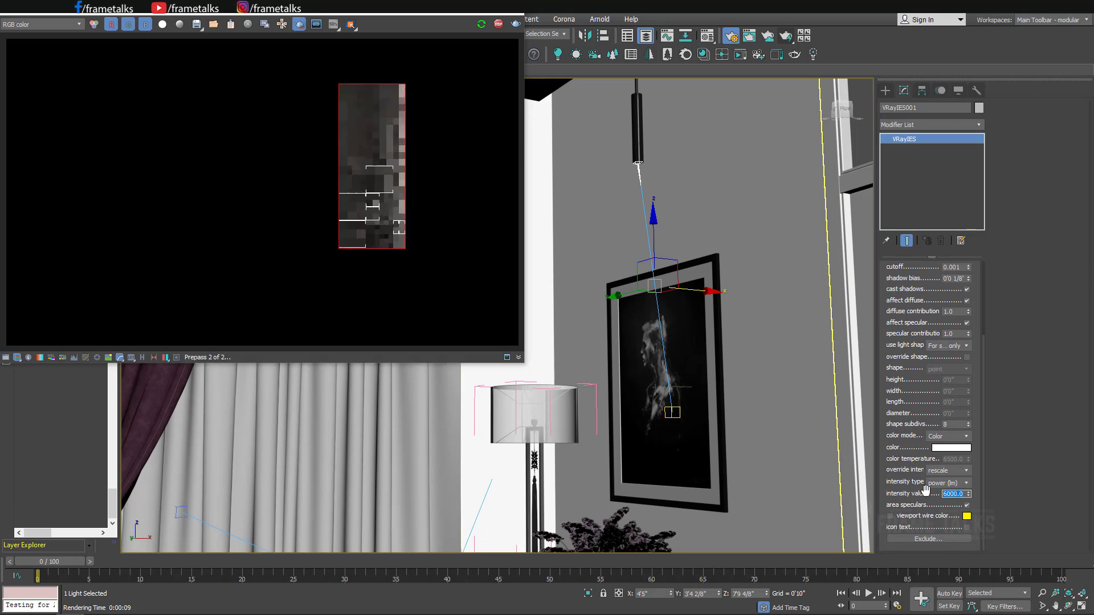
pyautogui.scroll(4, 374, 127)
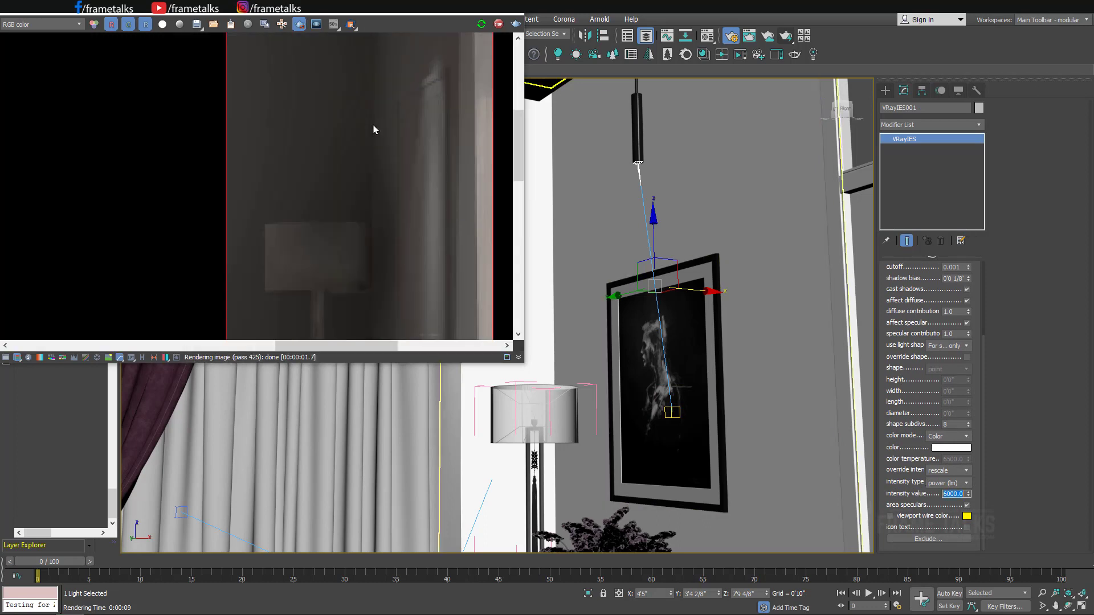
# - Select the VRayIES light's target and move it along X to about 4'4 7/8" so it sits beneath the pendant
pyautogui.scroll(-2, 409, 118)
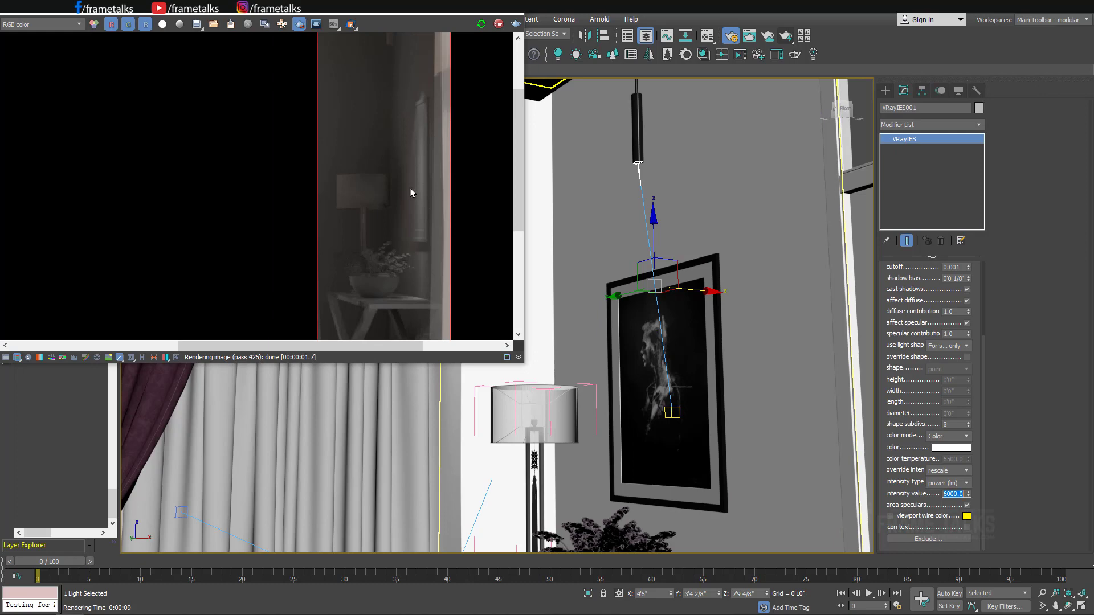
pyautogui.click(670, 413)
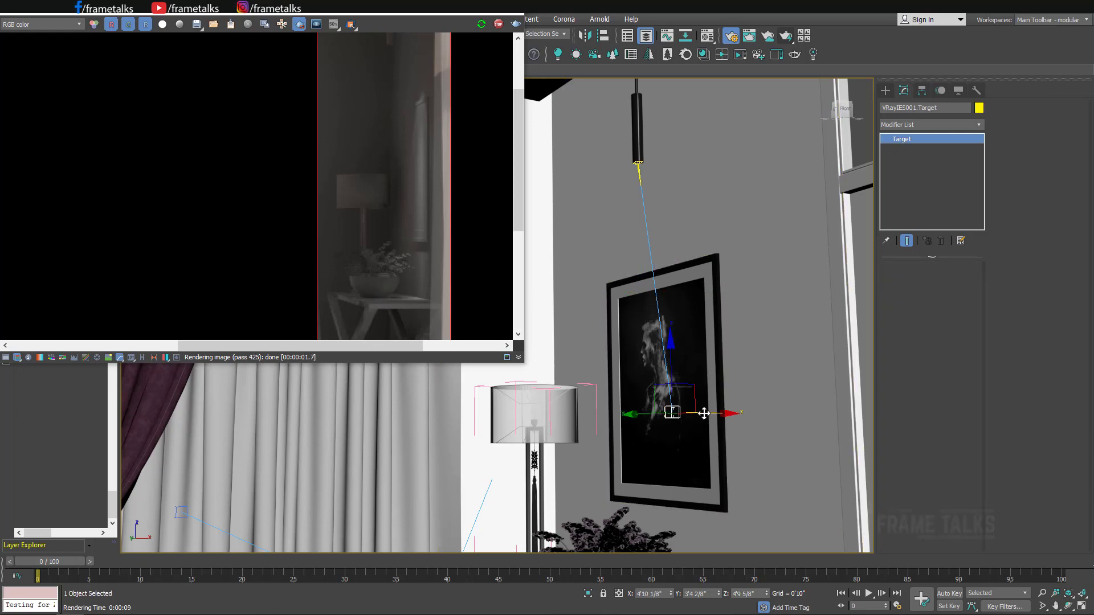
pyautogui.moveTo(702, 410); pyautogui.dragTo(683, 409)
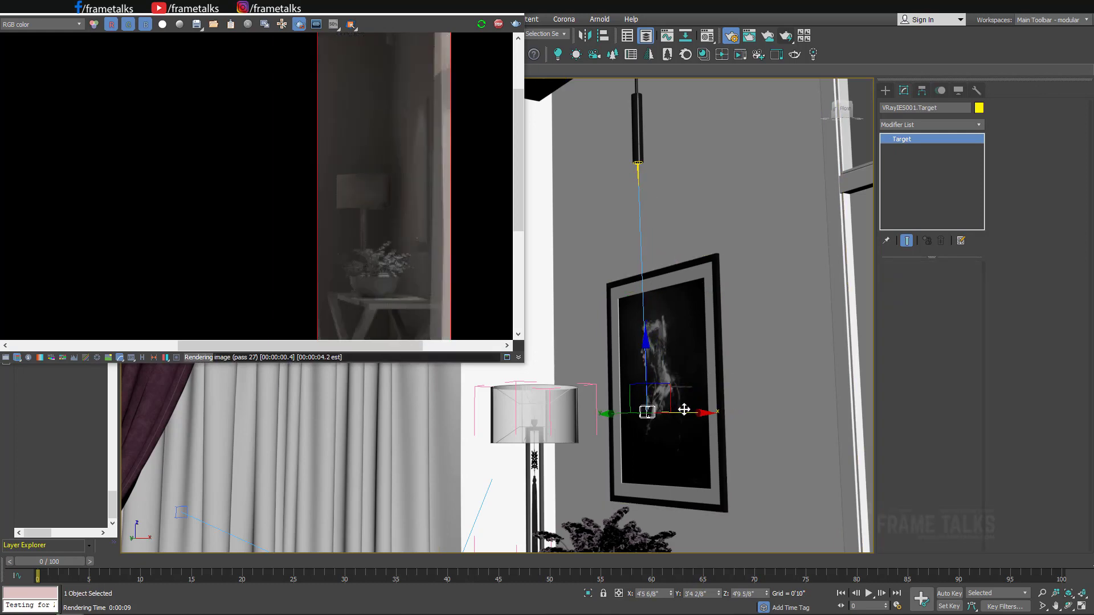
pyautogui.moveTo(680, 409); pyautogui.dragTo(675, 409)
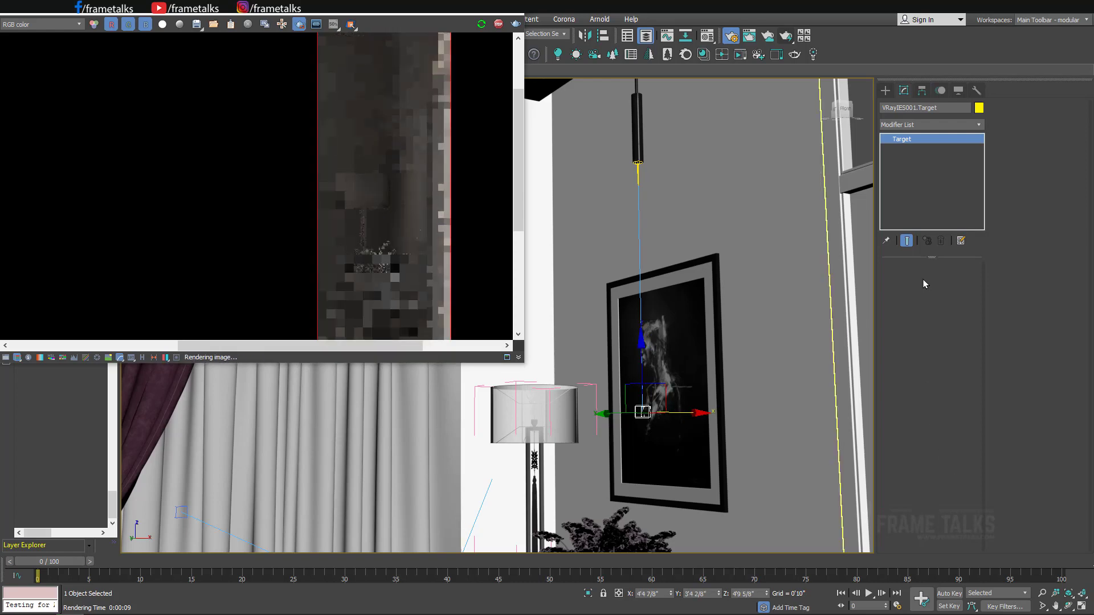
pyautogui.rightClick(717, 307)
pyautogui.click(703, 301)
pyautogui.press('Delete')
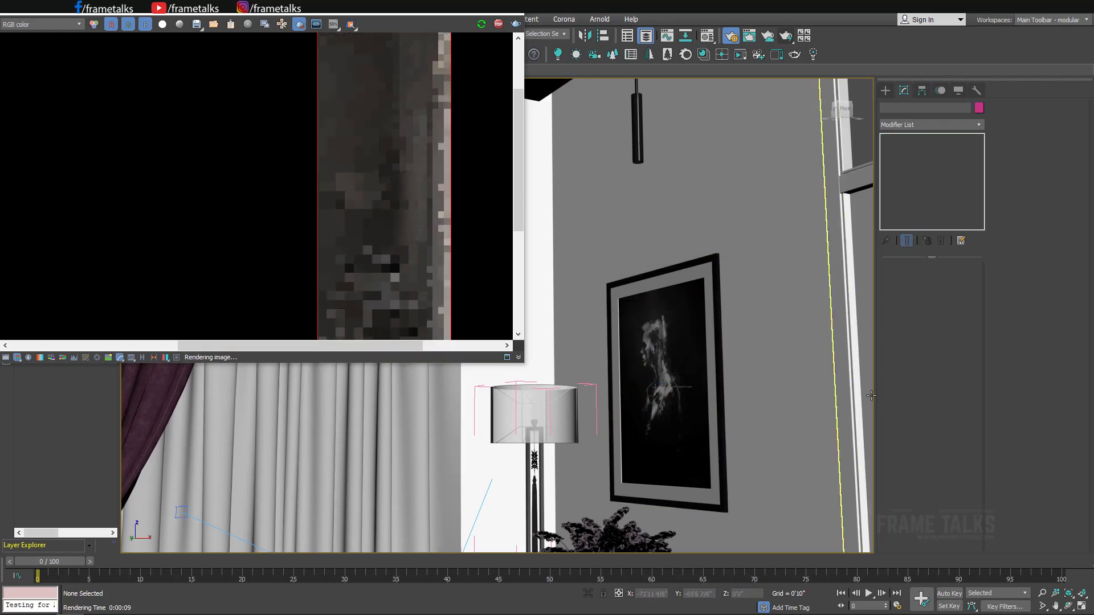
pyautogui.hotkey('ctrl', 'z')
# - Select the VRayIES light from its target and set its intensity value to 12000 lm
pyautogui.rightClick(719, 344)
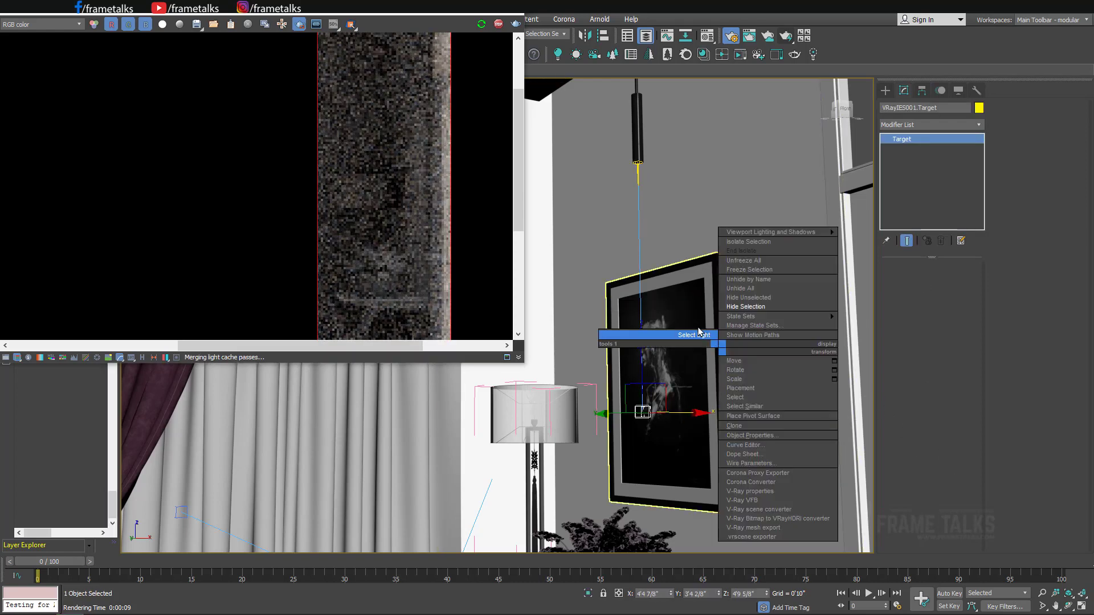
pyautogui.click(691, 336)
pyautogui.moveTo(955, 516); pyautogui.dragTo(923, 384)
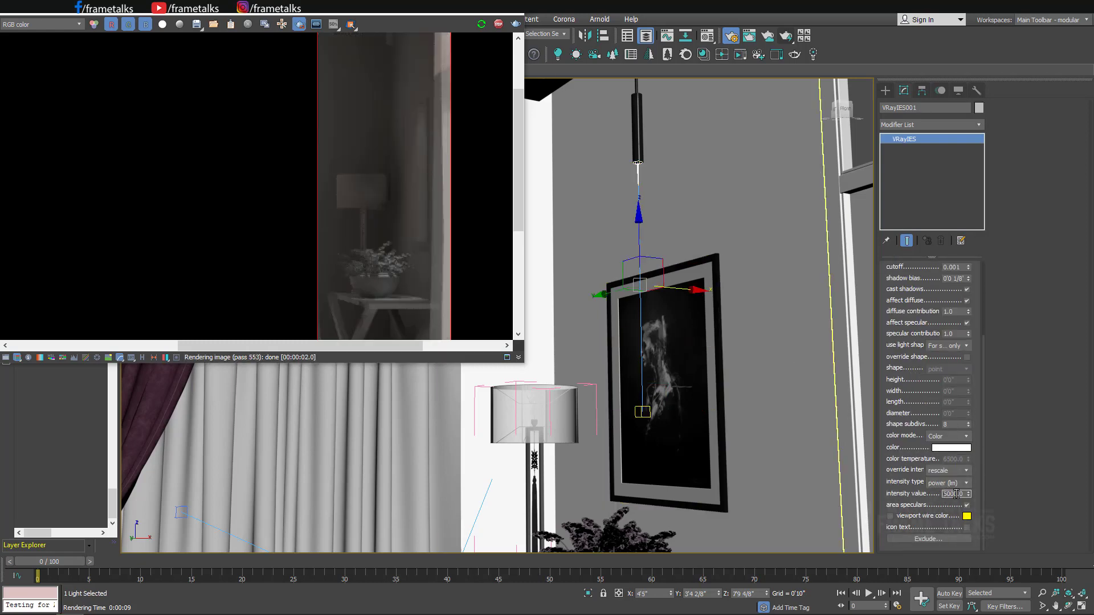
pyautogui.press('Return')
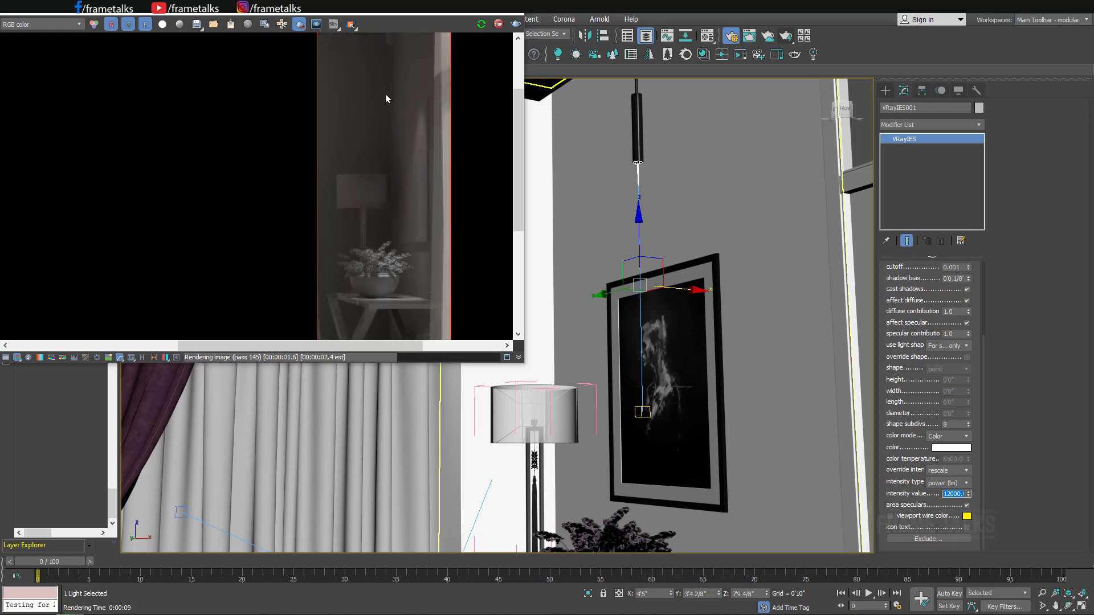
pyautogui.scroll(-4, 394, 139)
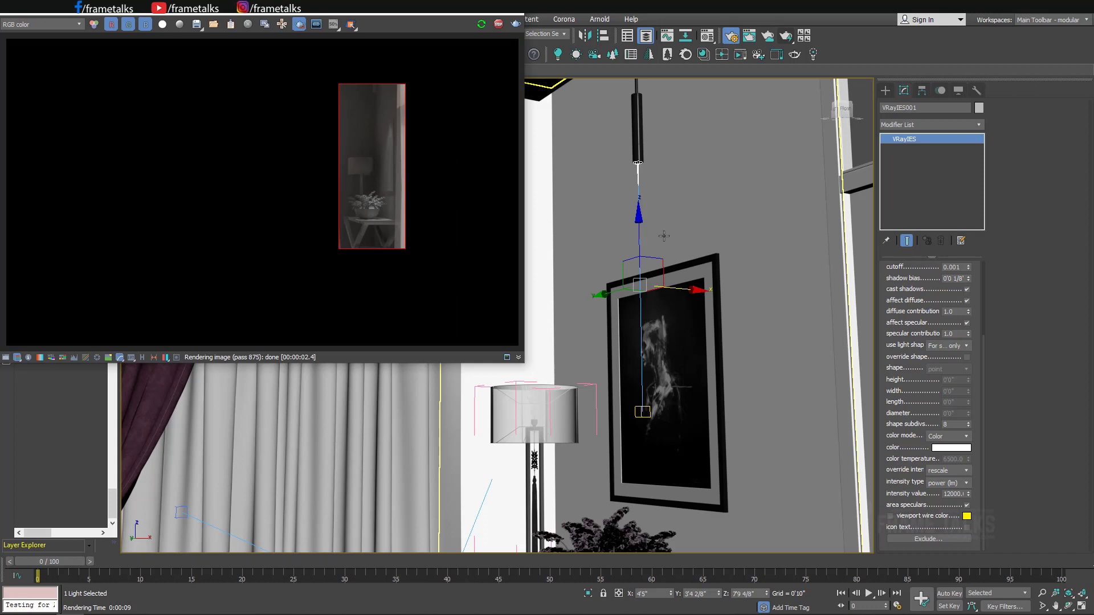
# - Disable and re-enable the VRayIES light to compare its effect on the plant and table in the rendered region
pyautogui.moveTo(883, 314); pyautogui.dragTo(882, 417)
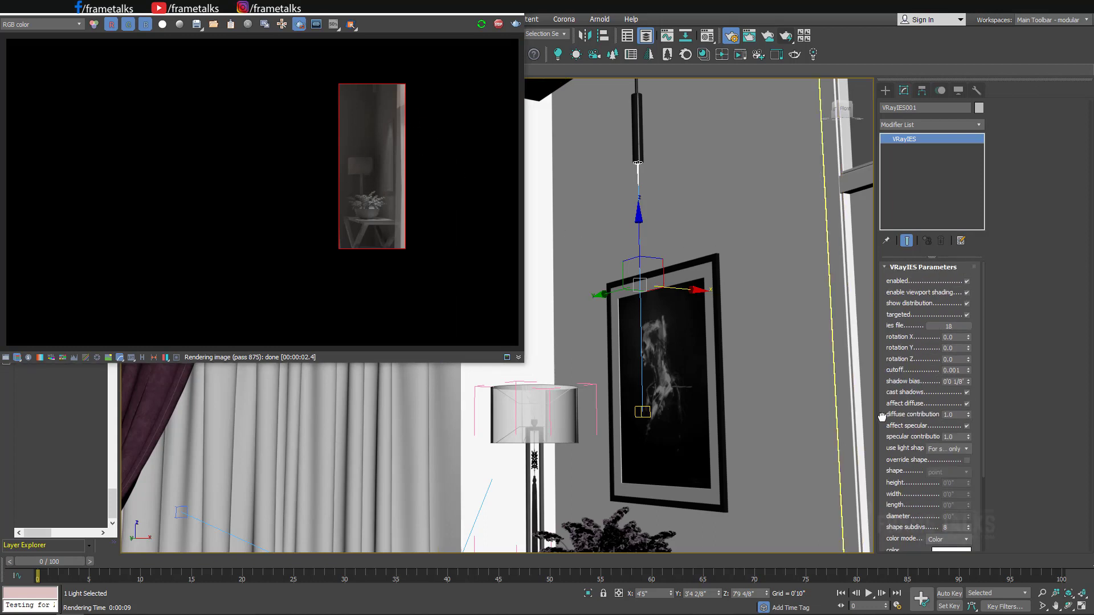
pyautogui.click(966, 280)
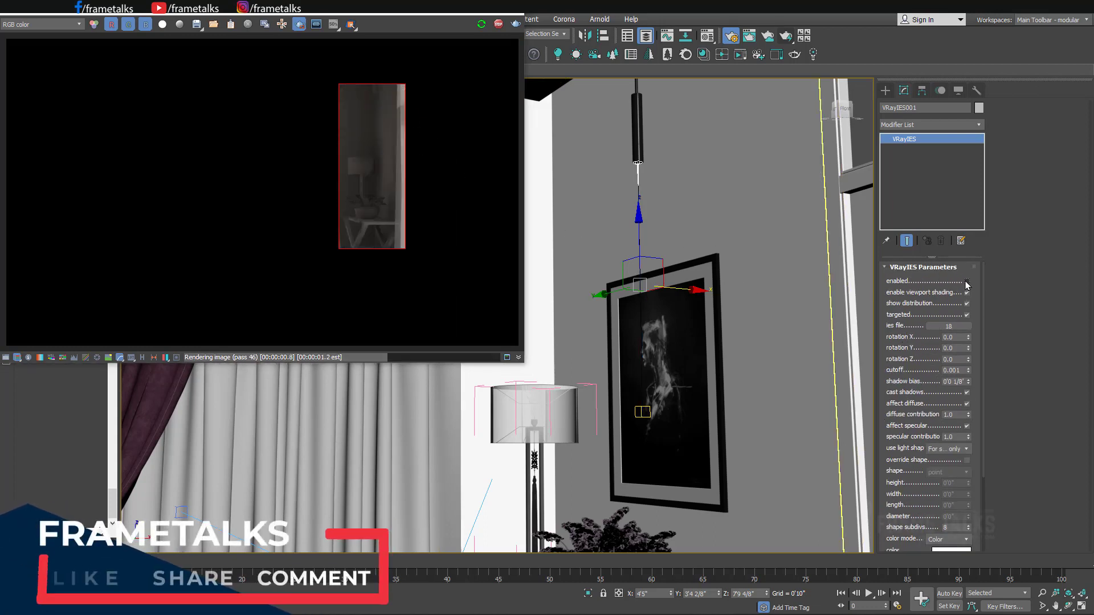
pyautogui.click(966, 281)
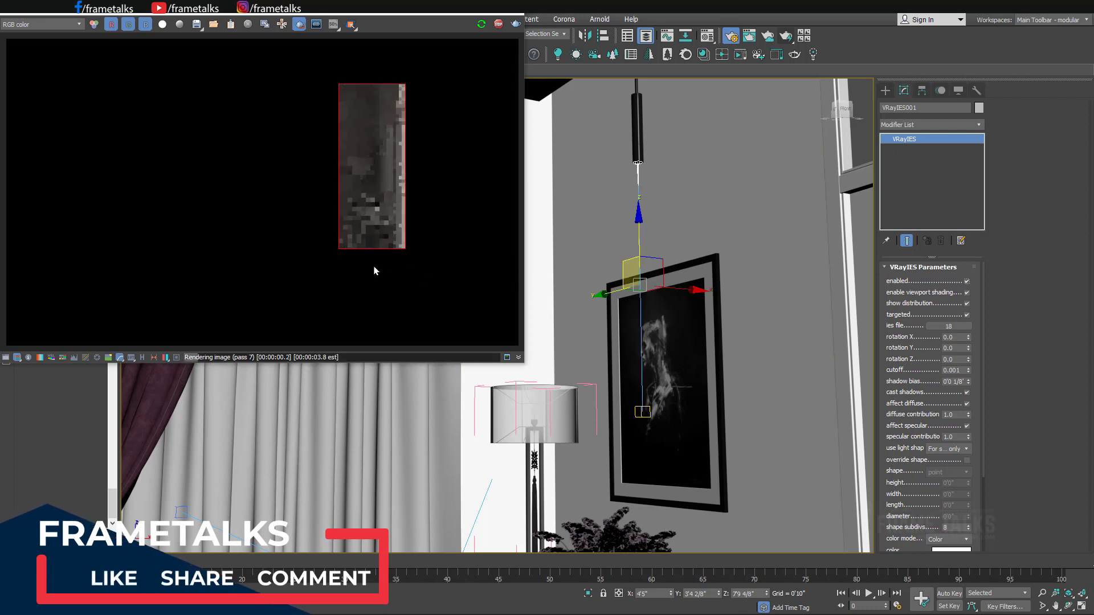
pyautogui.scroll(4, 373, 219)
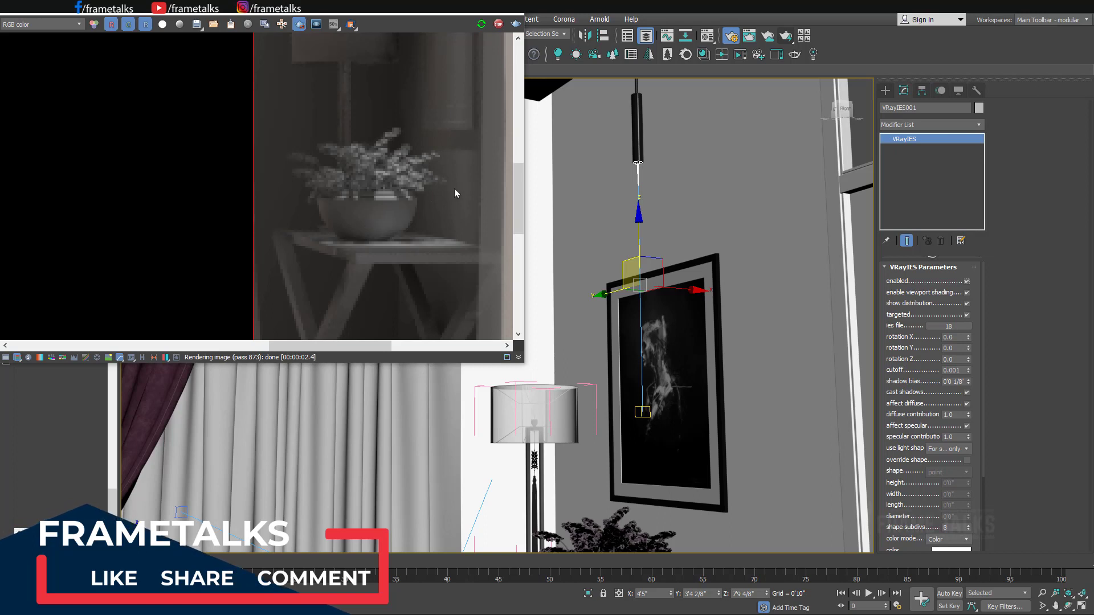
pyautogui.scroll(-2, 388, 225)
pyautogui.scroll(-1, 399, 91)
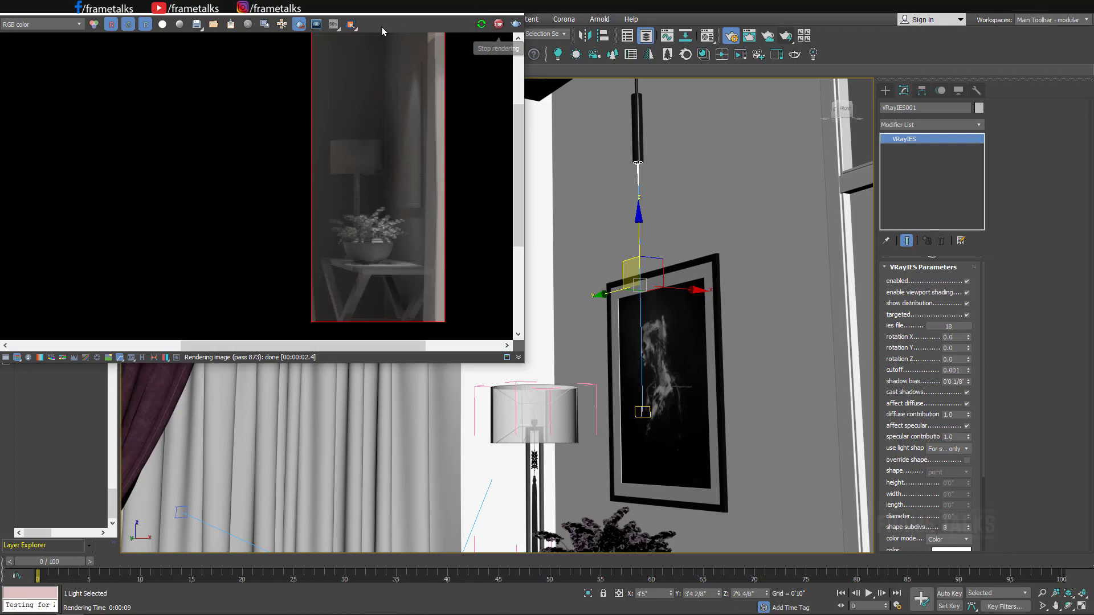
# - Turn off region rendering, render the full bedroom frame and reposition the frame buffer window
pyautogui.click(299, 24)
pyautogui.scroll(-2, 422, 188)
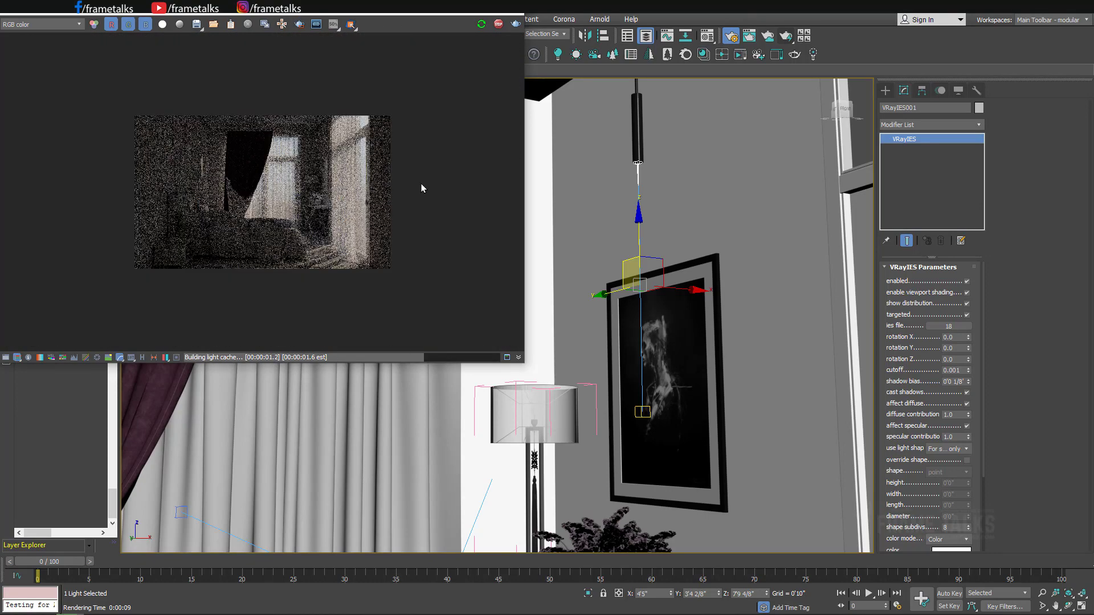
pyautogui.scroll(2, 366, 207)
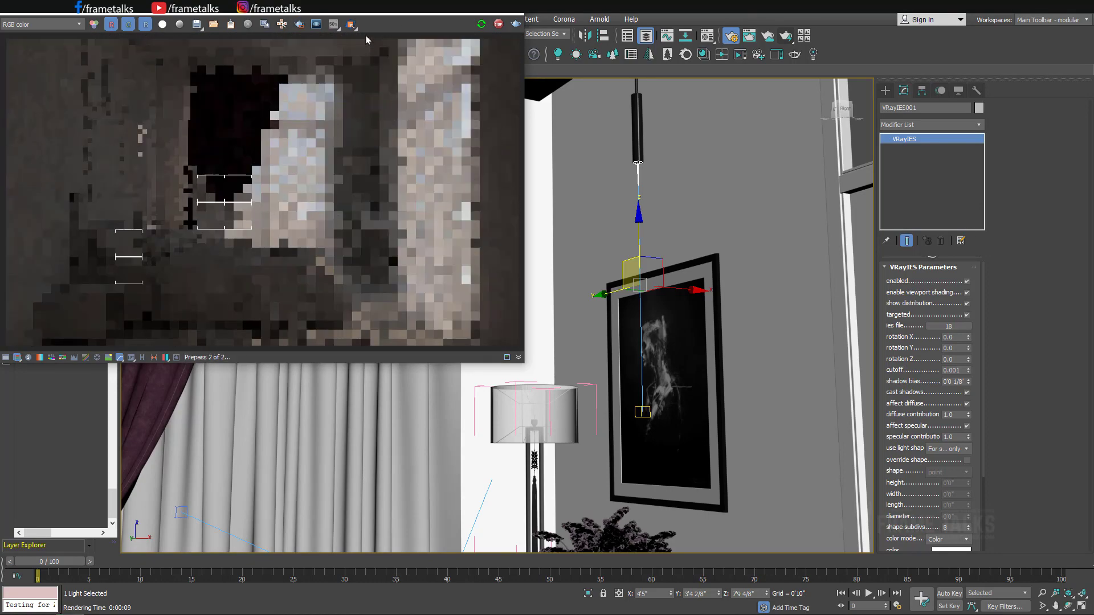
pyautogui.moveTo(374, 7); pyautogui.dragTo(445, 56)
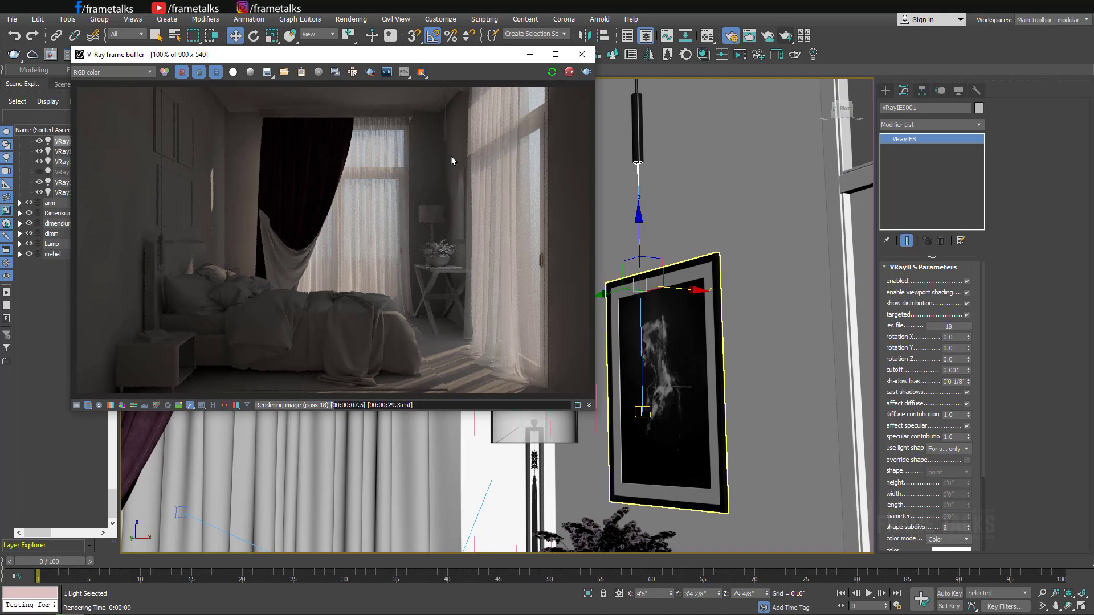
# - Minimize the frame buffer and locate the drum-shade lamp in the Top view, checking its position in the camera view
pyautogui.click(531, 57)
pyautogui.hotkey('alt', 'w')
pyautogui.middleClick(479, 262)
pyautogui.hotkey('alt', 'w')
pyautogui.scroll(-3, 501, 264)
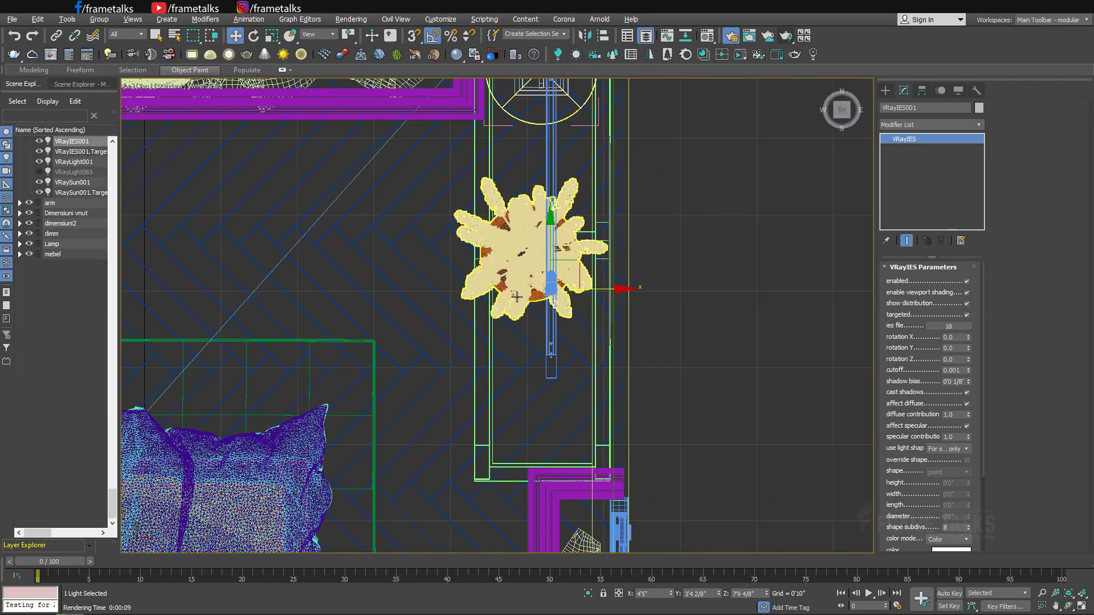
pyautogui.scroll(-4, 582, 275)
pyautogui.click(633, 231)
pyautogui.scroll(4, 592, 192)
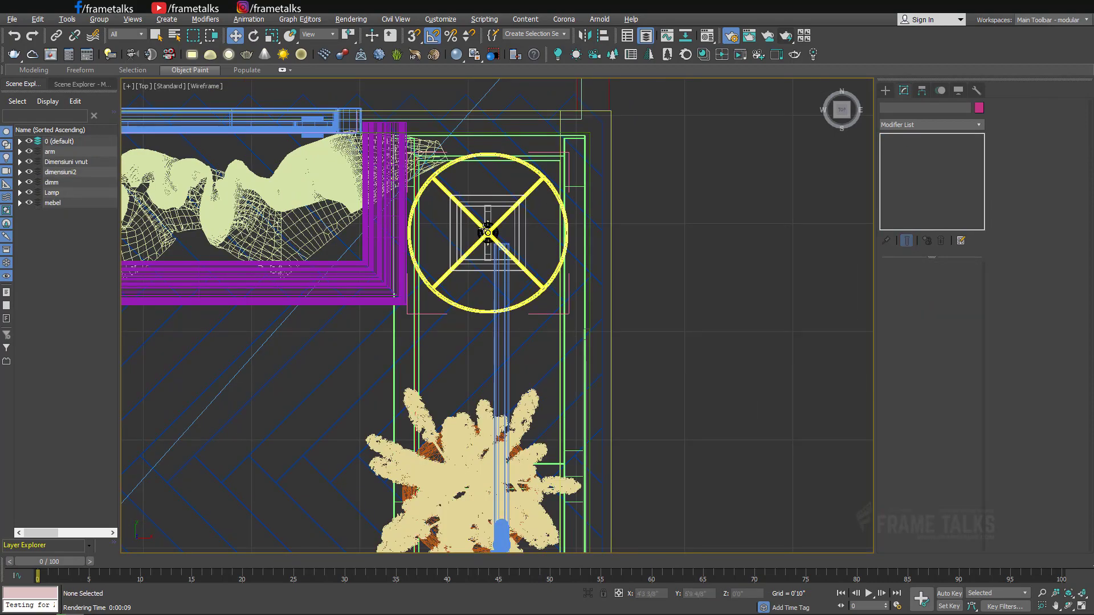
pyautogui.scroll(1, 487, 229)
pyautogui.scroll(2, 501, 232)
pyautogui.scroll(1, 491, 218)
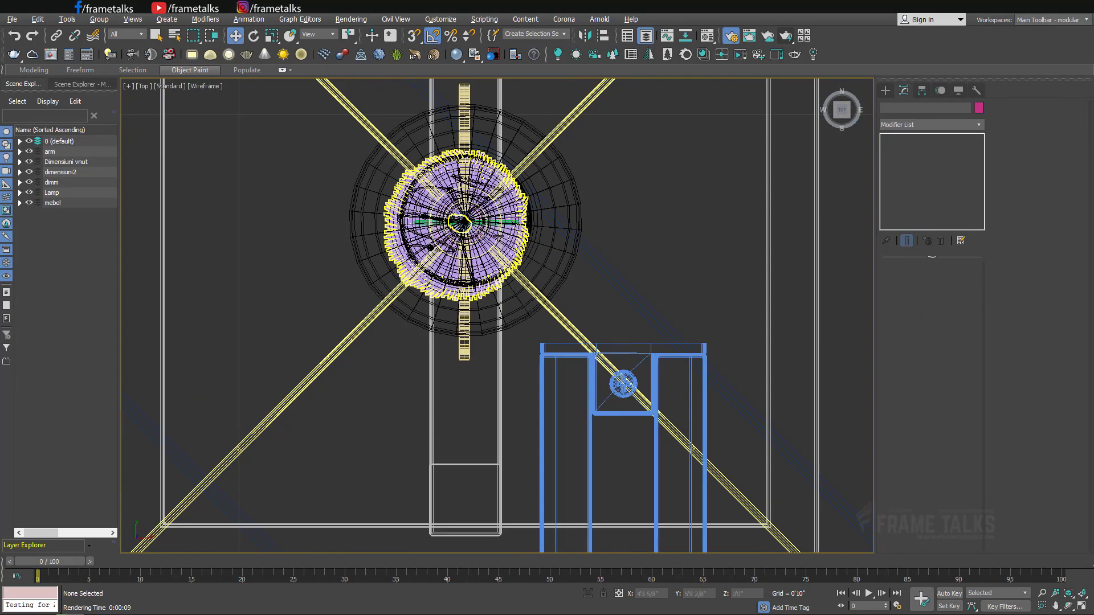
pyautogui.scroll(-6, 495, 228)
pyautogui.press('c')
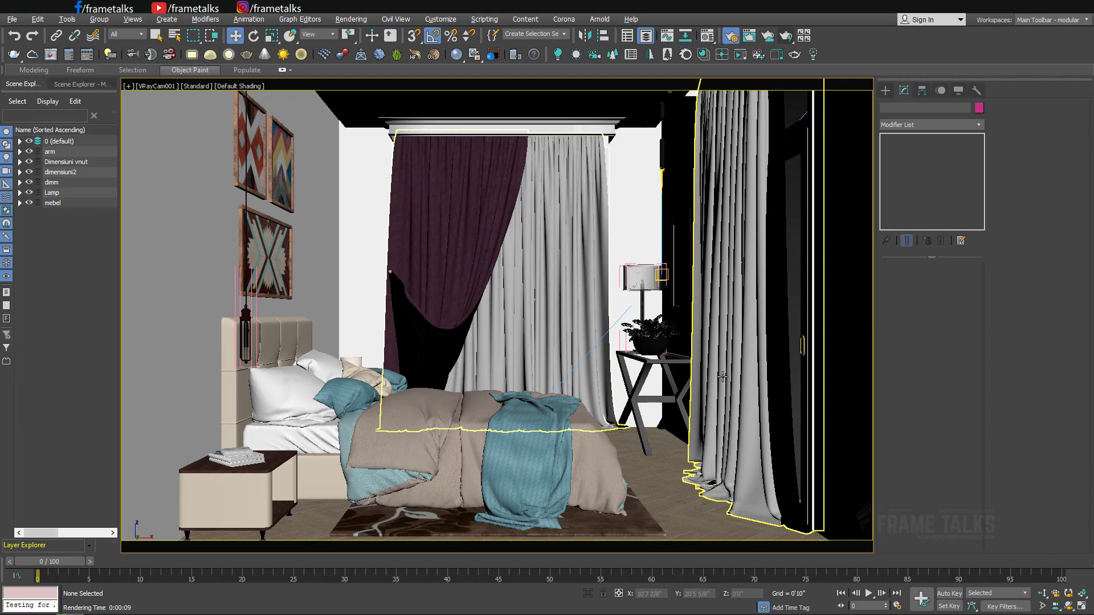
pyautogui.hotkey('alt', 'w')
pyautogui.rightClick(643, 275)
pyautogui.hotkey('alt', 'w')
pyautogui.press('t')
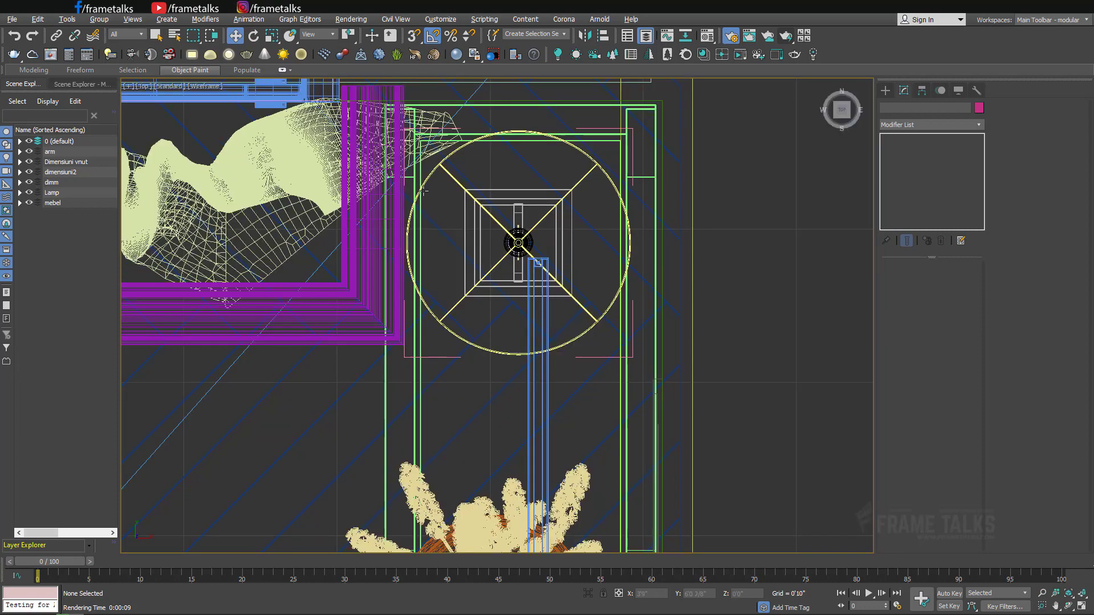
# - Create a Sphere-type VRayLight at the centre of the drum-shade lamp in the Top view, at about X 4'3 6/8", Y 5'9"
pyautogui.click(885, 91)
pyautogui.click(910, 159)
pyautogui.scroll(4, 537, 238)
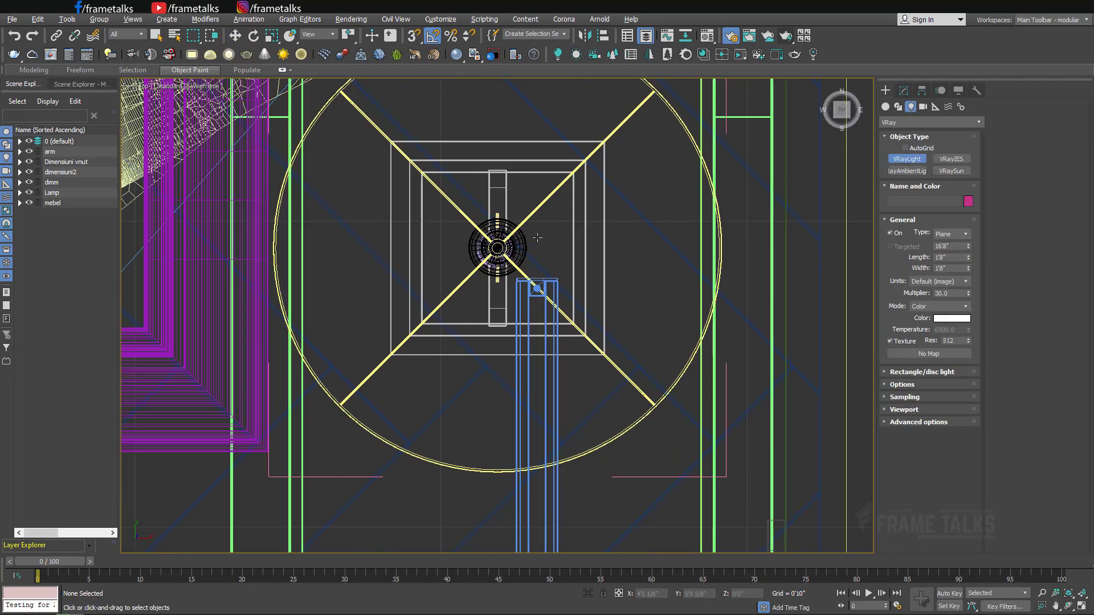
pyautogui.scroll(8, 498, 250)
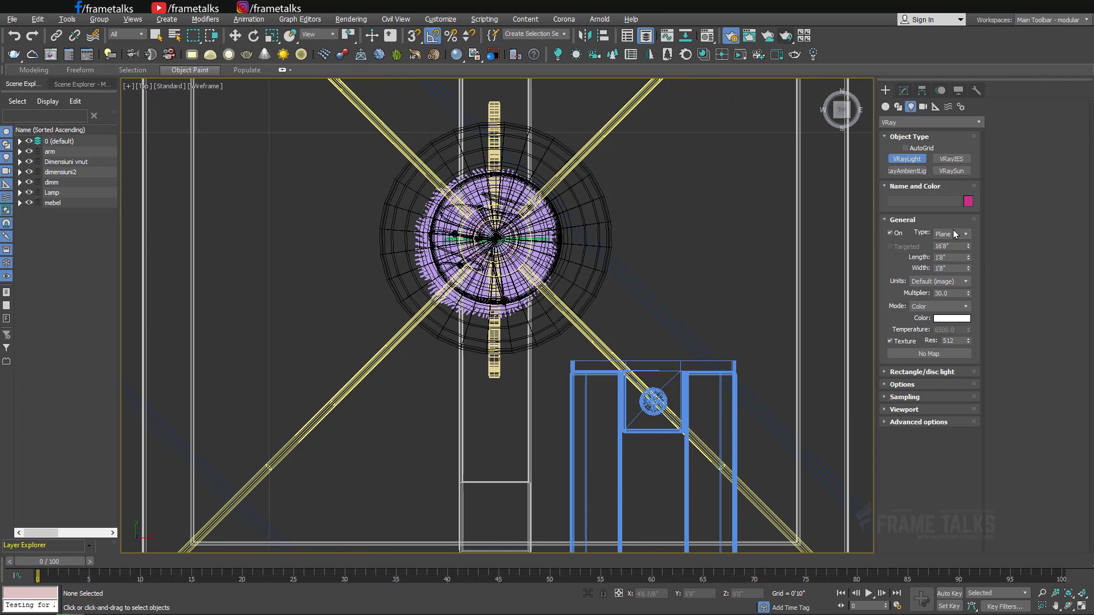
pyautogui.click(946, 259)
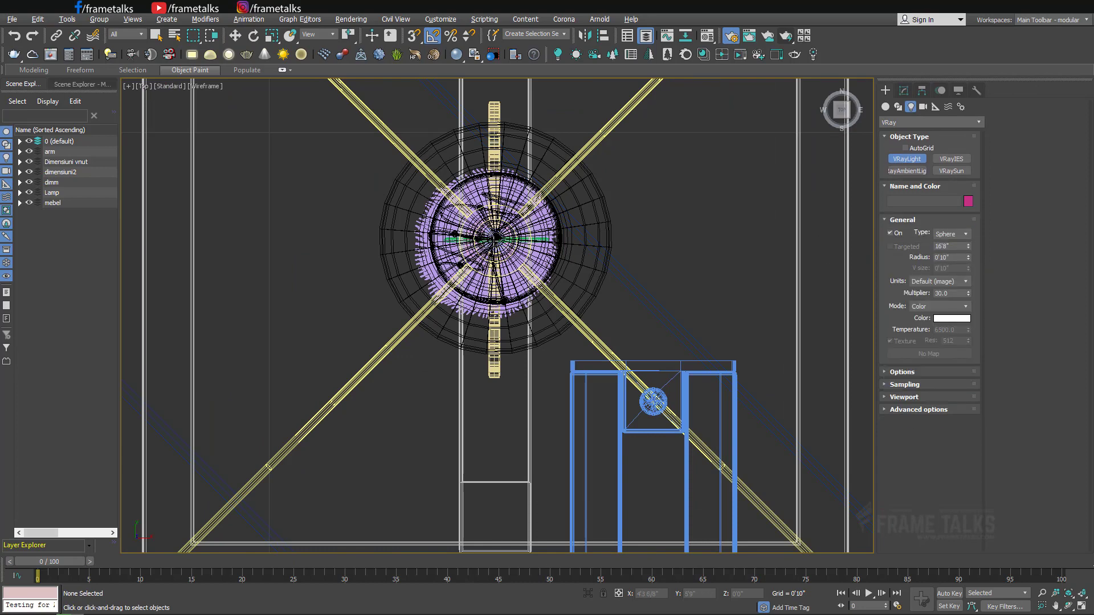
pyautogui.press('w')
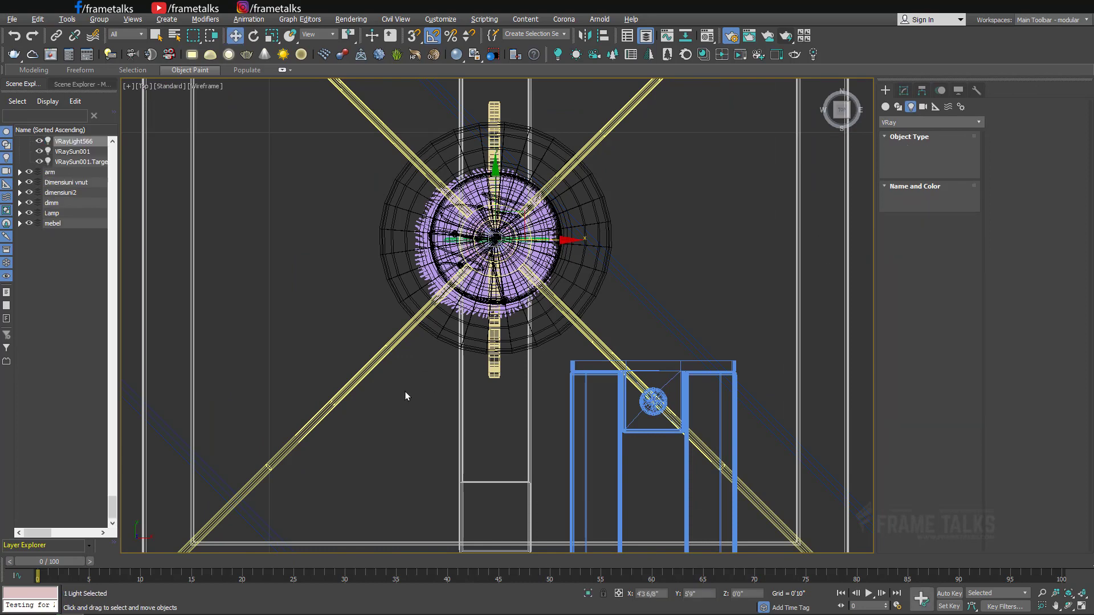
# - Raise the sphere light to about Z 4'10 4/8" so it sits at the bulb filaments inside the lampshade
pyautogui.press('l')
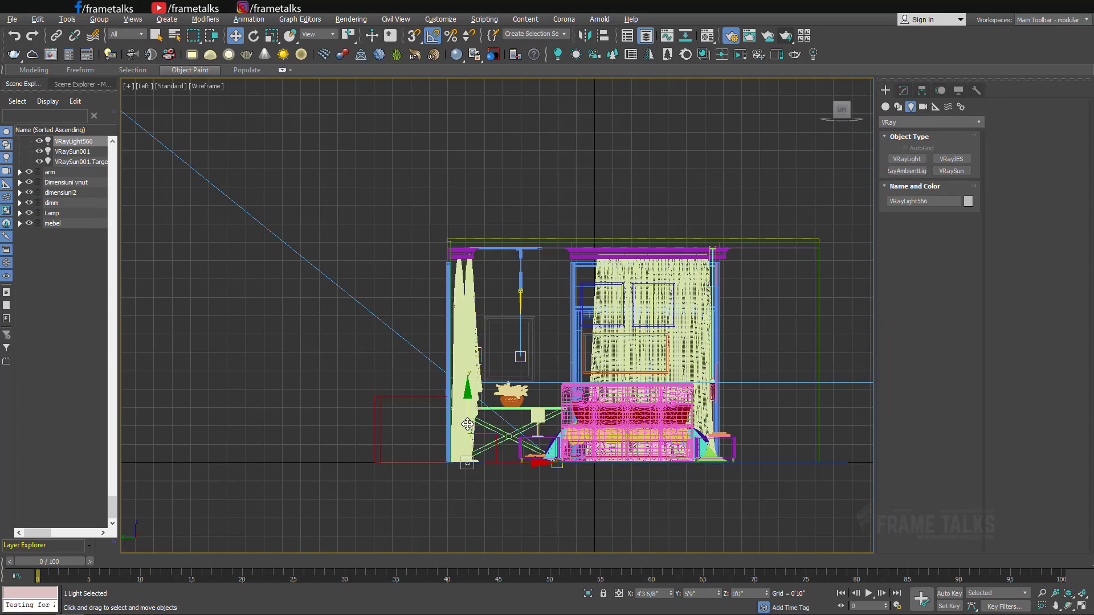
pyautogui.hotkey('alt', 'w')
pyautogui.hotkey('alt', 'w')
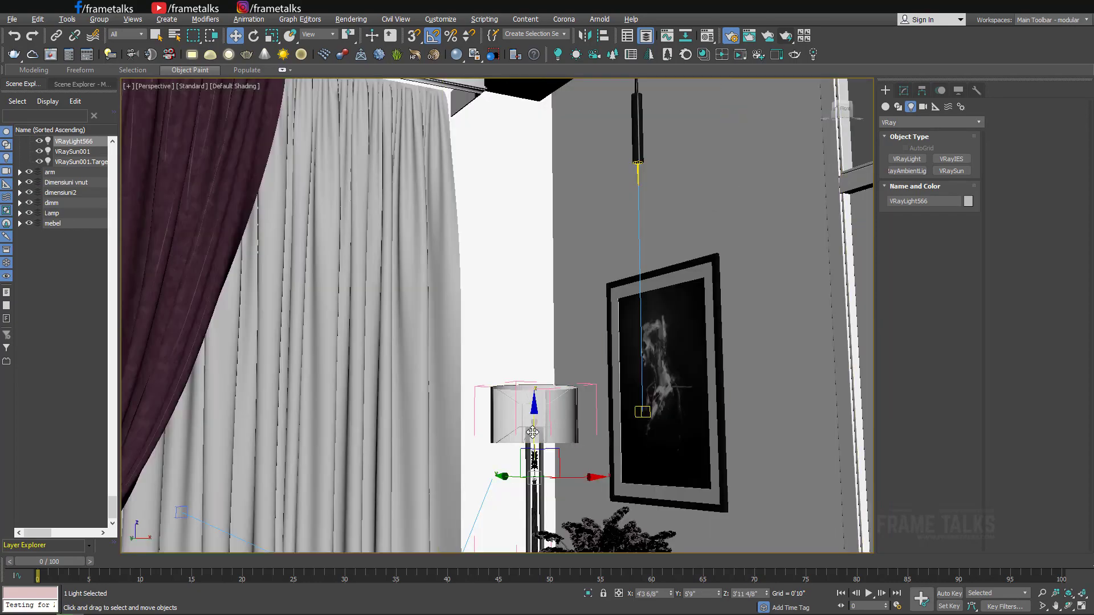
pyautogui.press('z')
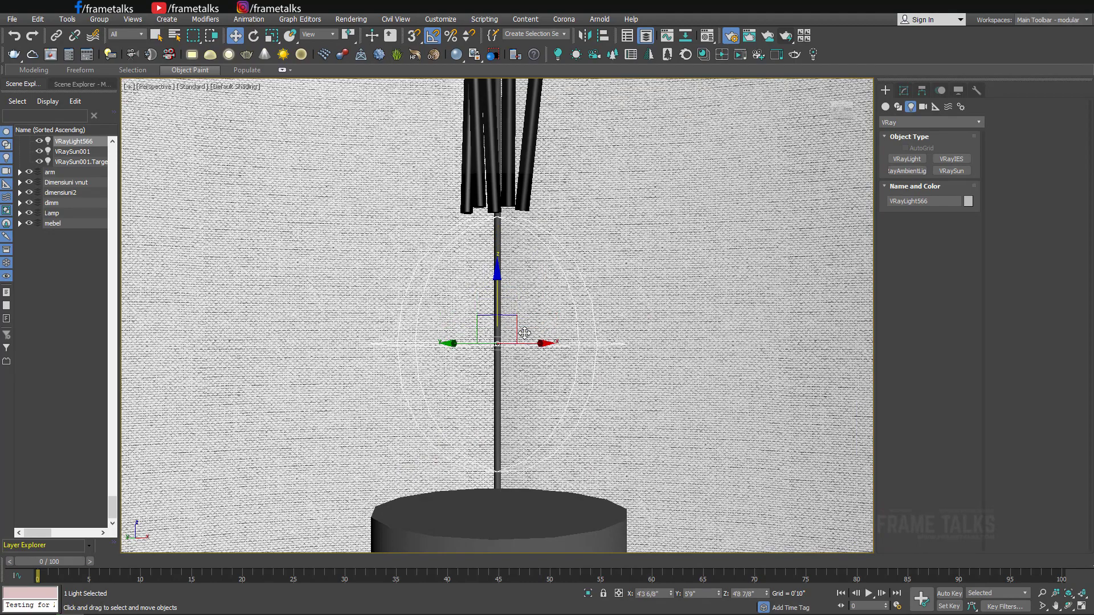
pyautogui.scroll(3, 527, 393)
pyautogui.scroll(-4, 527, 393)
pyautogui.keyDown('alt'); pyautogui.moveTo(527, 393); pyautogui.dragTo(576, 217, button='middle'); pyautogui.keyUp('alt')
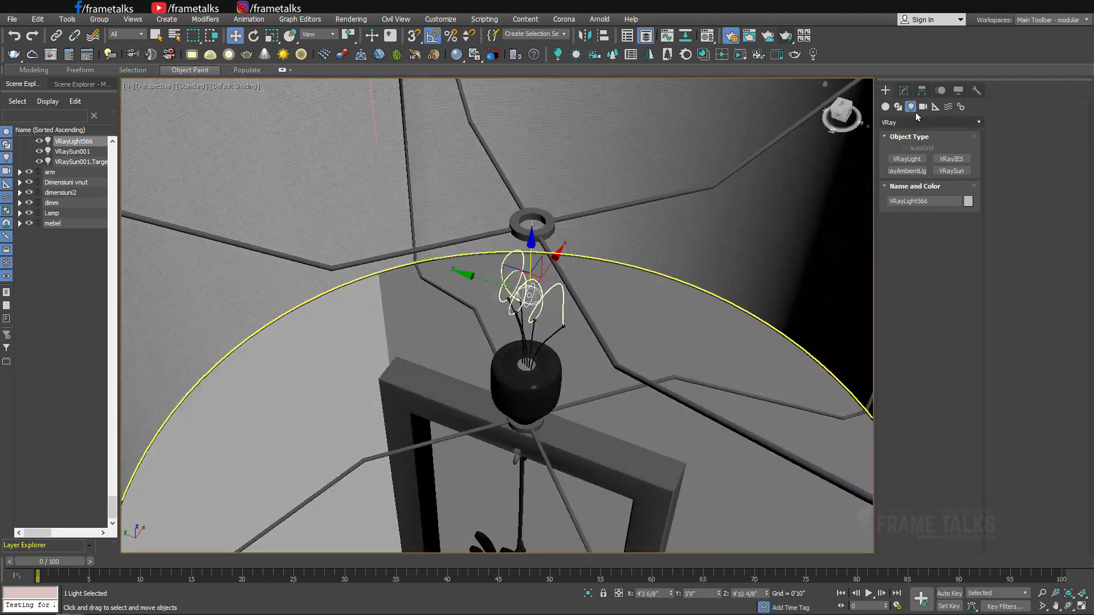
# - Set the sphere light's radius to 0'0 6/8" and its multiplier to 80
pyautogui.click(903, 90)
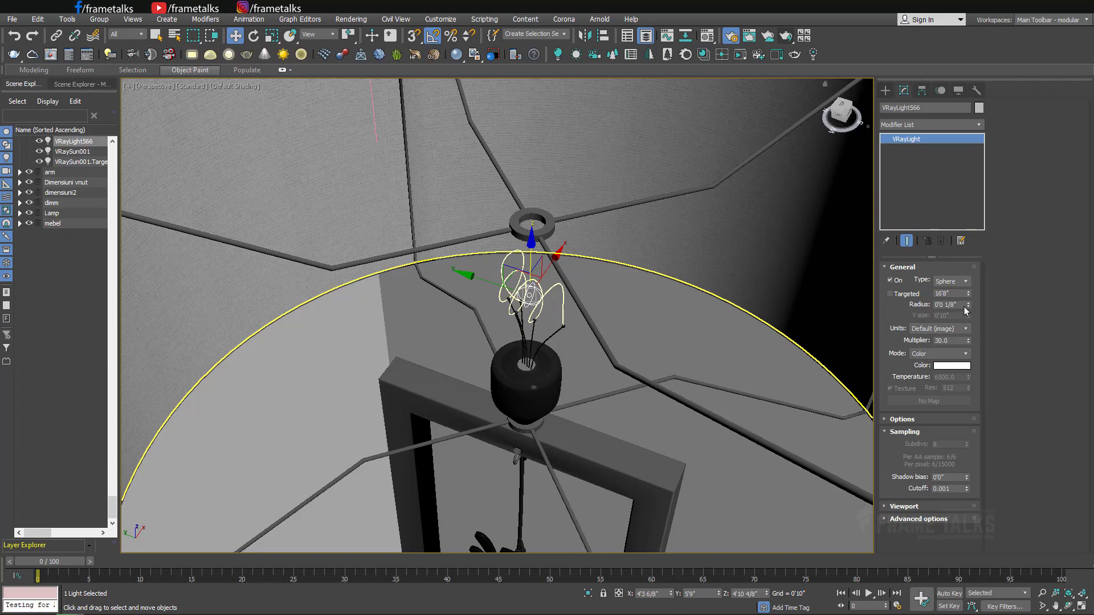
pyautogui.moveTo(970, 305); pyautogui.dragTo(969, 283)
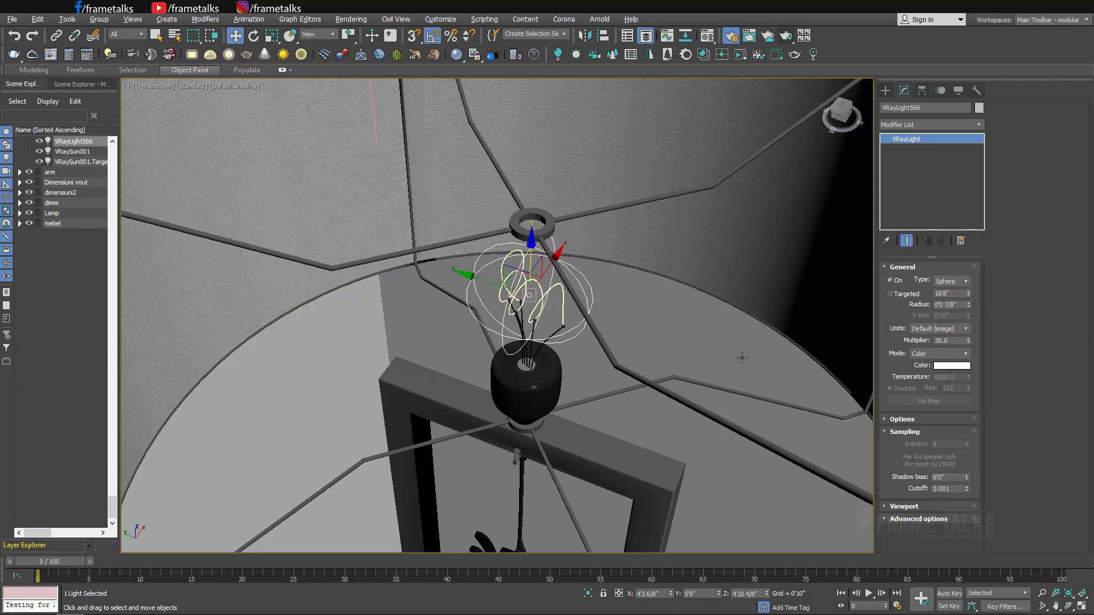
pyautogui.keyDown('alt'); pyautogui.moveTo(684, 342); pyautogui.dragTo(716, 353, button='middle'); pyautogui.keyUp('alt')
pyautogui.click(968, 307)
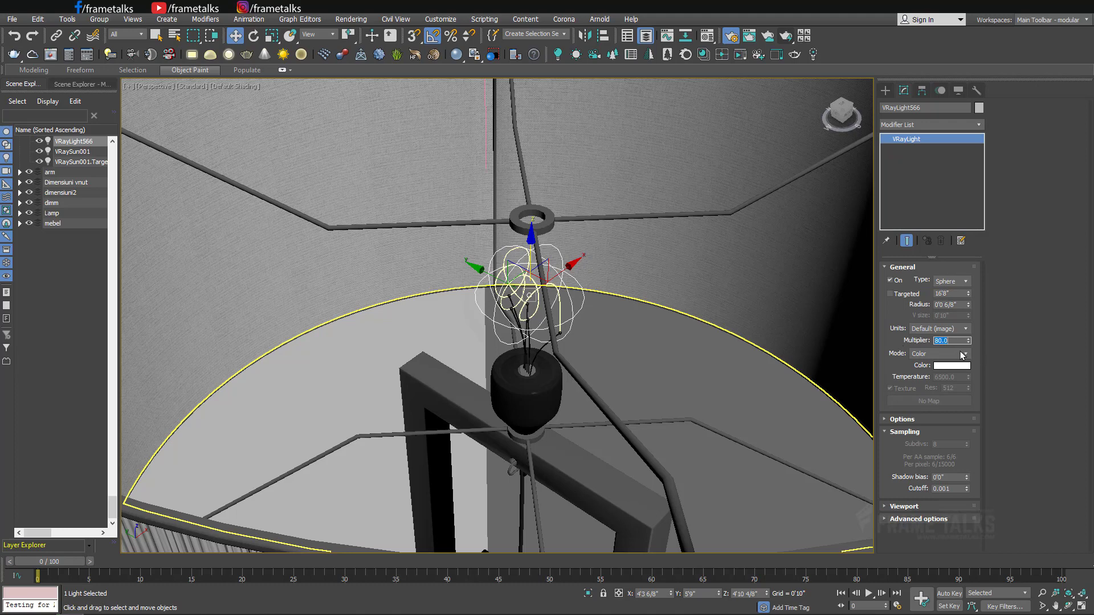
# - Set the render output width to 1200 with the image aspect locked and render the VRayCam001 view
pyautogui.press('c')
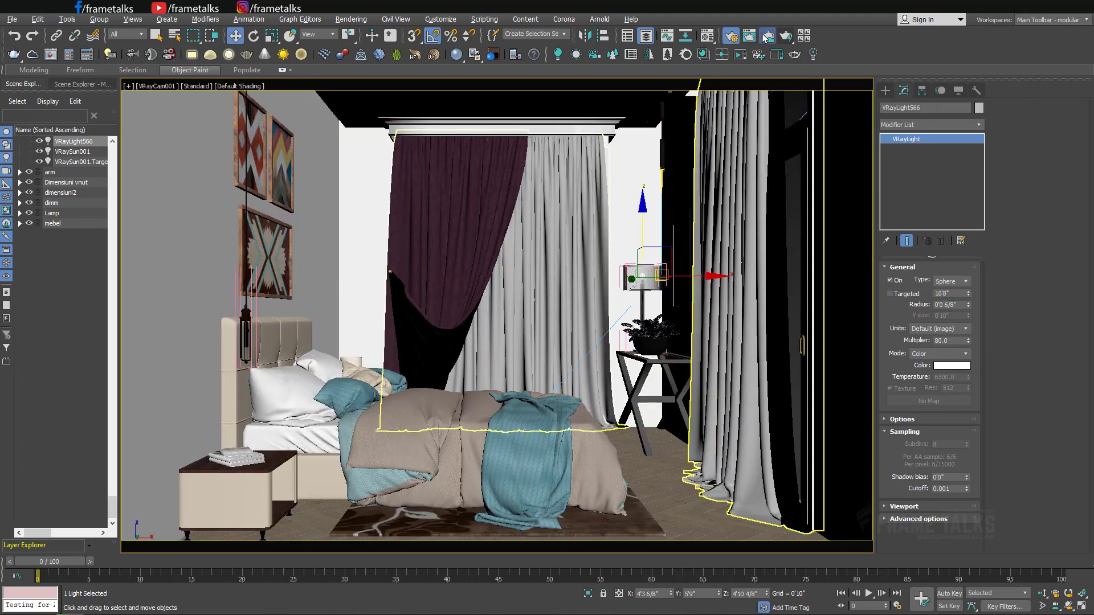
pyautogui.click(738, 41)
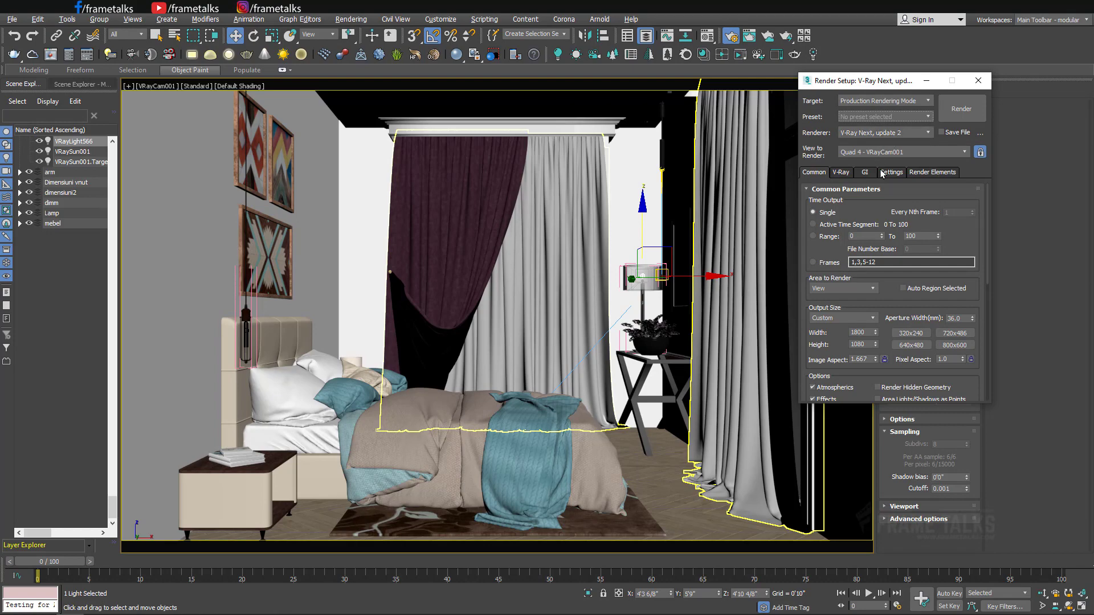
pyautogui.click(863, 173)
pyautogui.click(842, 176)
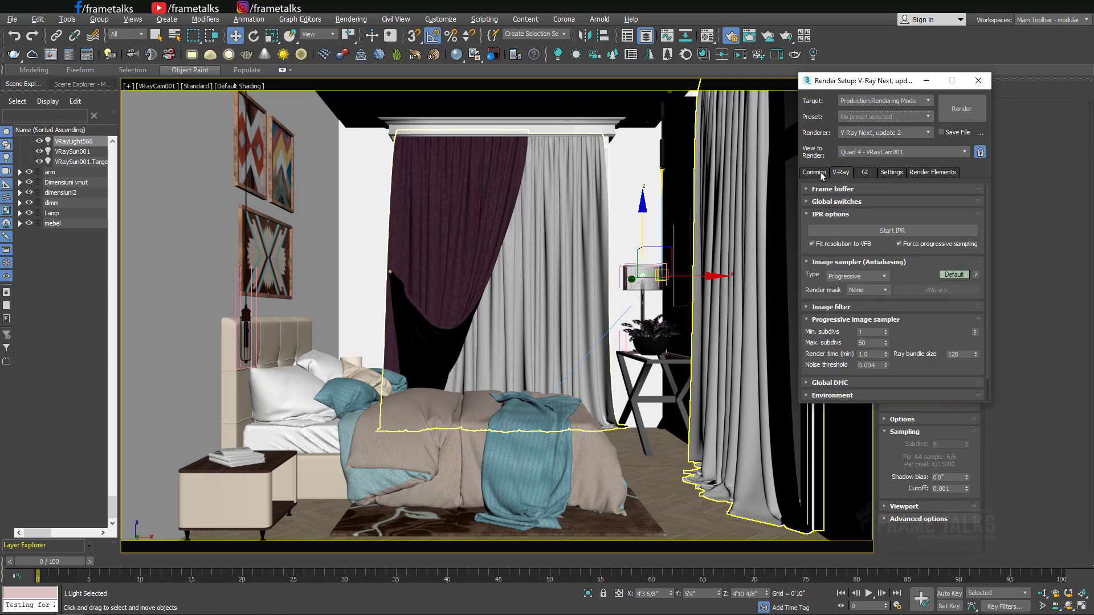
pyautogui.click(814, 172)
pyautogui.click(961, 109)
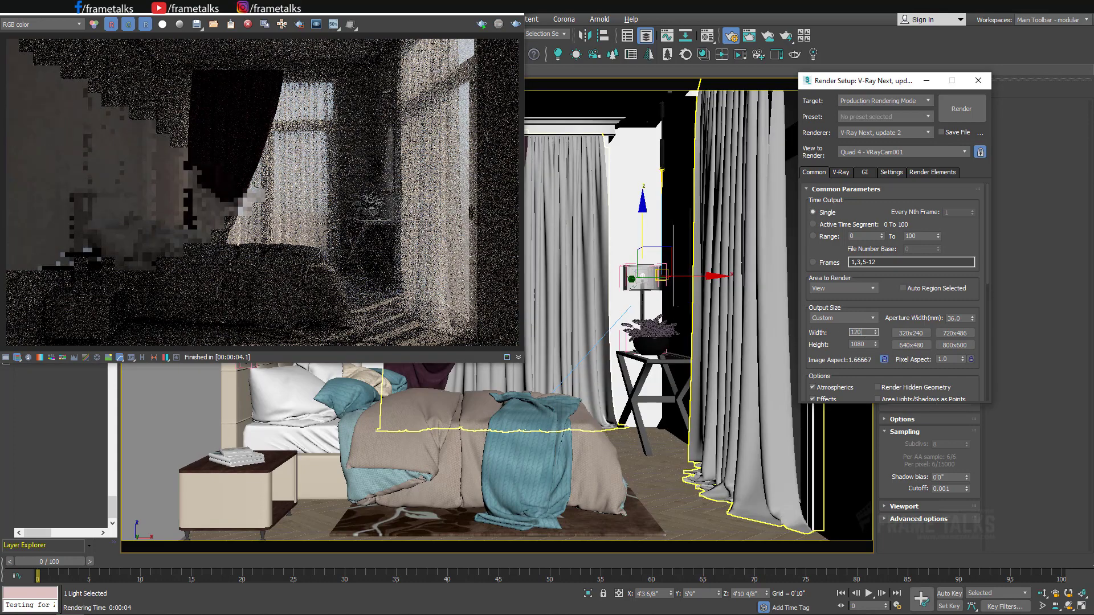
pyautogui.click(516, 24)
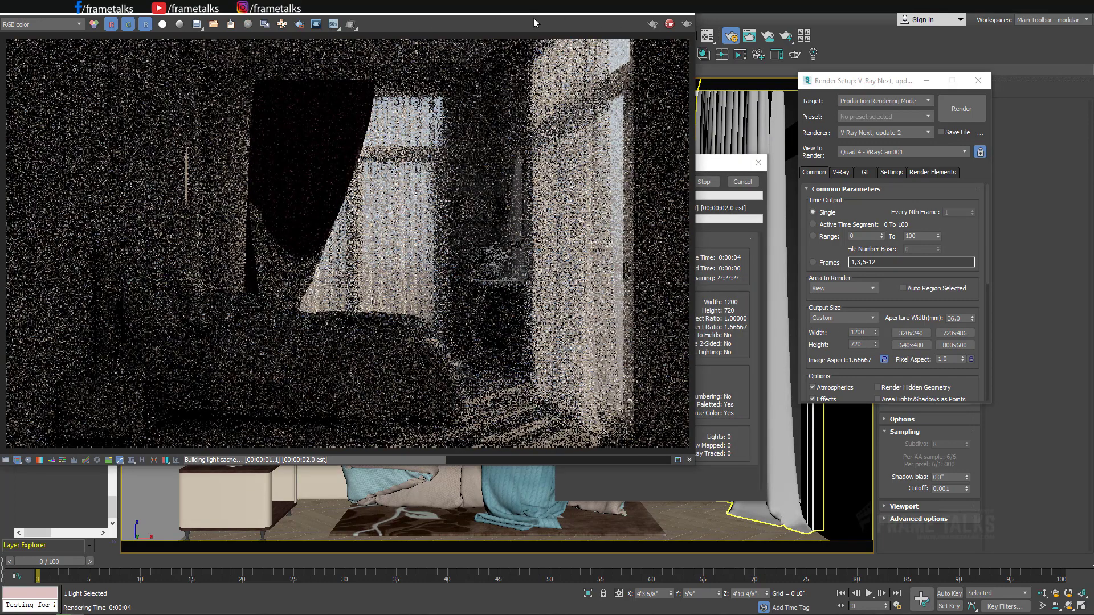
# - Arrange the frame buffer and render progress windows to inspect the table lamp up close in the render
pyautogui.moveTo(531, 18); pyautogui.dragTo(579, 56)
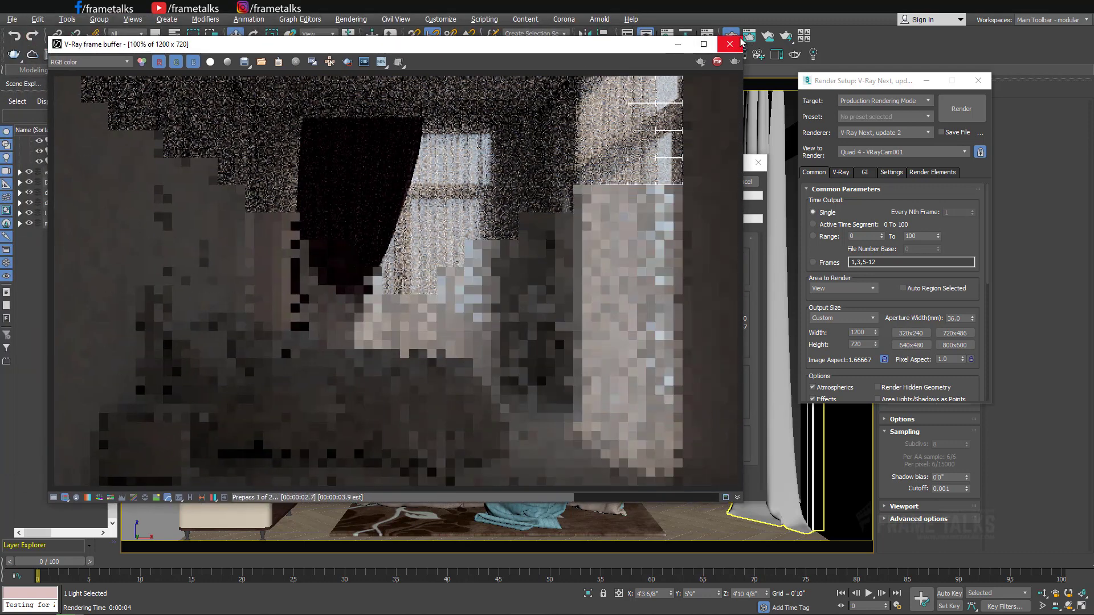
pyautogui.click(746, 251)
pyautogui.moveTo(683, 151); pyautogui.dragTo(694, 247)
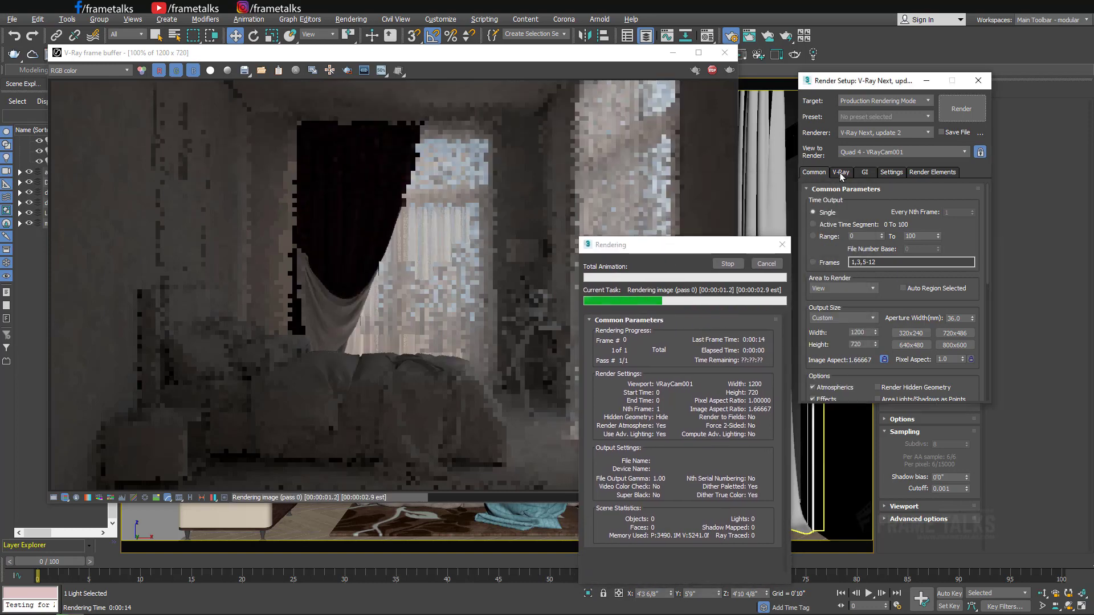
pyautogui.moveTo(709, 245); pyautogui.dragTo(260, 160)
pyautogui.scroll(1, 508, 255)
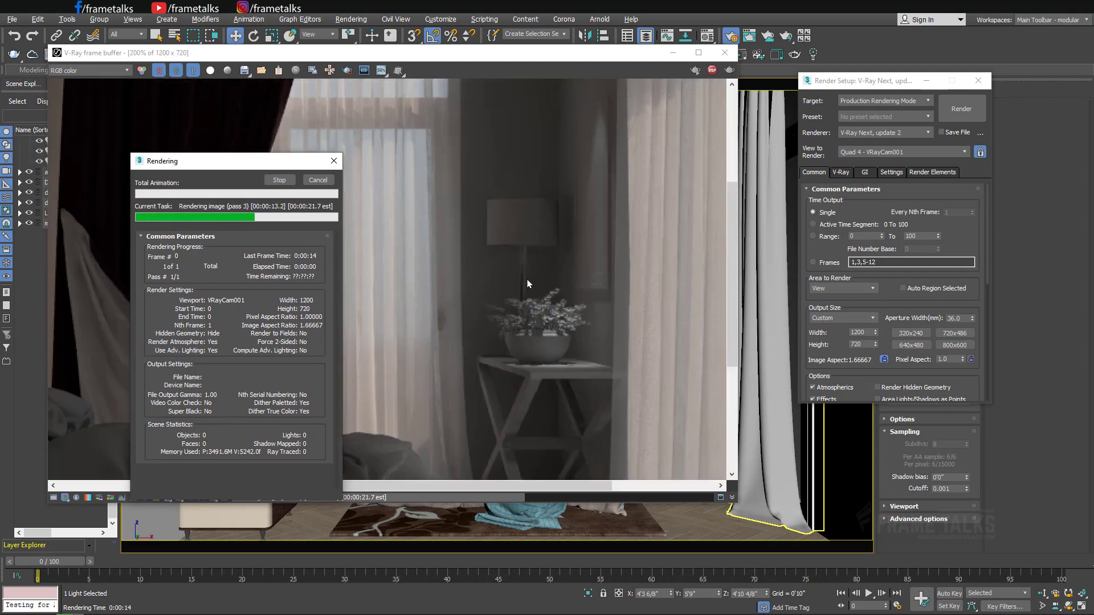
# - Cancel the production render, run an interactive render instead, and set the progressive sampler's noise threshold to 0.05
pyautogui.click(293, 181)
pyautogui.doubleClick(859, 332)
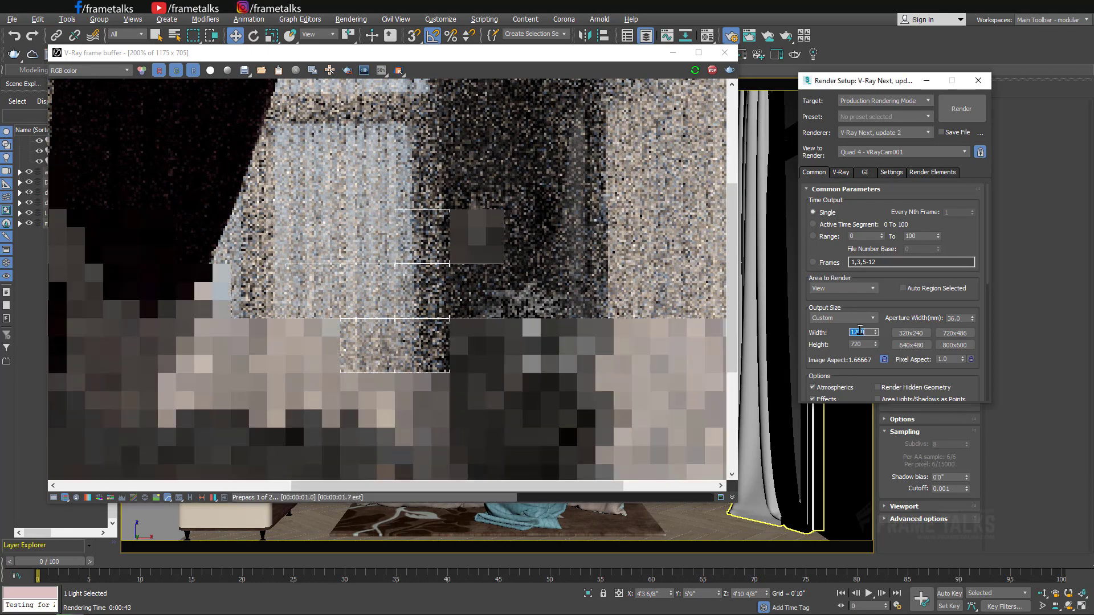
pyautogui.click(841, 172)
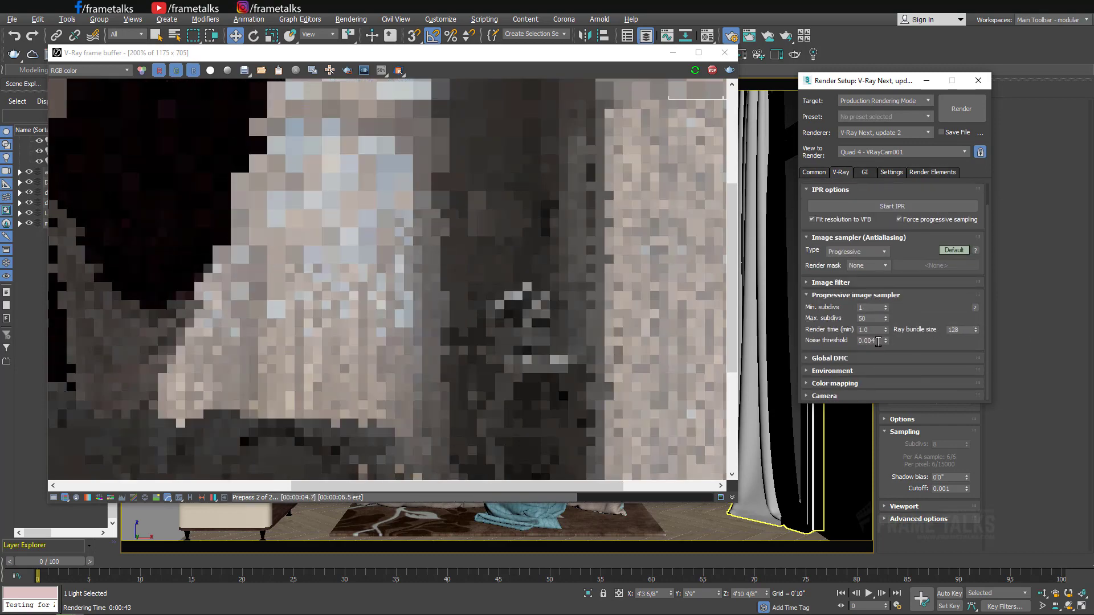
pyautogui.click(934, 357)
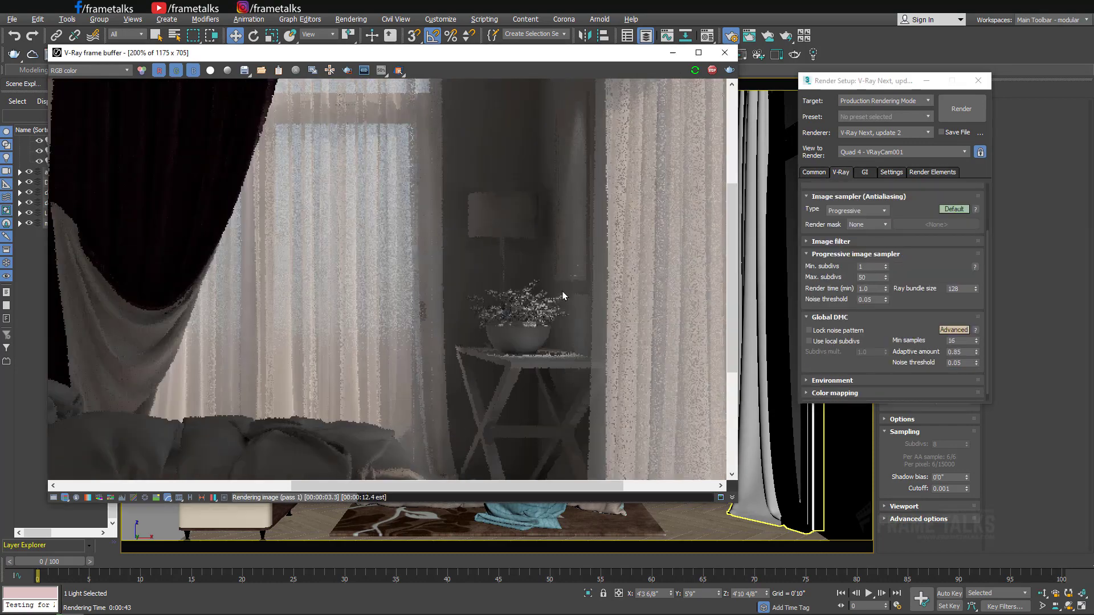
pyautogui.moveTo(661, 55); pyautogui.dragTo(624, 84)
pyautogui.click(977, 81)
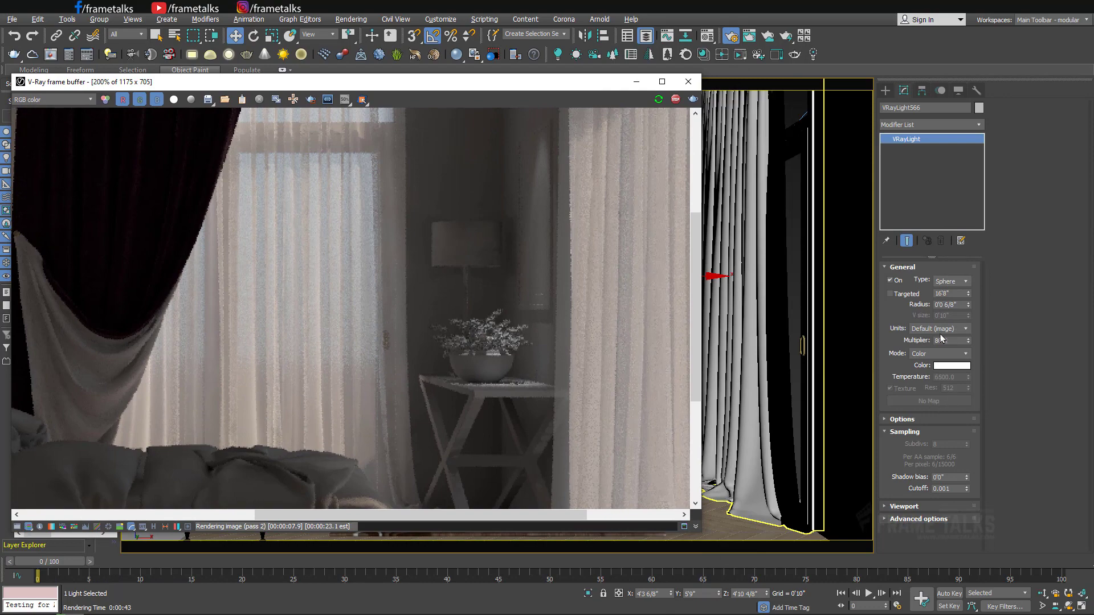
# - Try a multiplier of 200 on the lamp's sphere light and inspect the lampshade in the interactive render
pyautogui.doubleClick(941, 340)
pyautogui.write('30')
pyautogui.press('Return')
pyautogui.write('200')
pyautogui.press('Return')
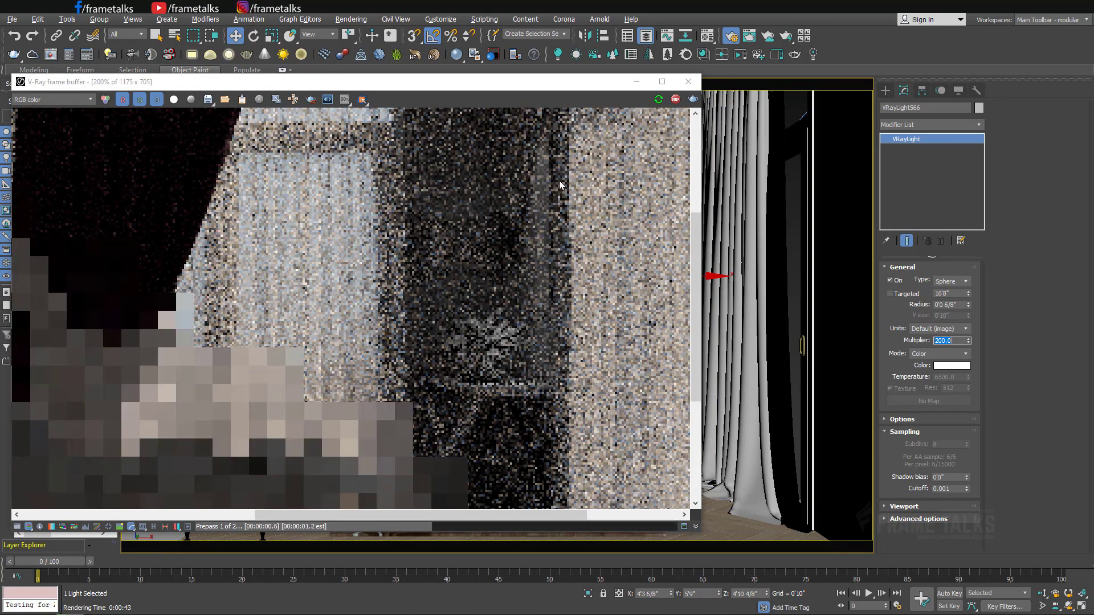
pyautogui.moveTo(575, 82)
pyautogui.mouseDown()
pyautogui.moveTo(507, 251)
pyautogui.moveTo(588, 68)
pyautogui.mouseUp()
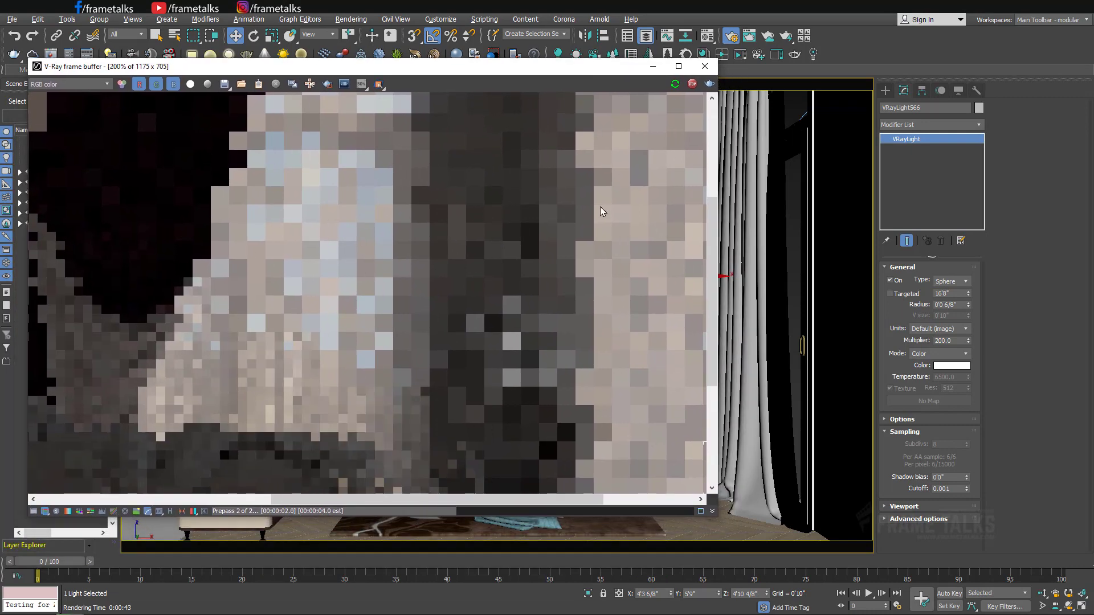
pyautogui.scroll(-1, 600, 207)
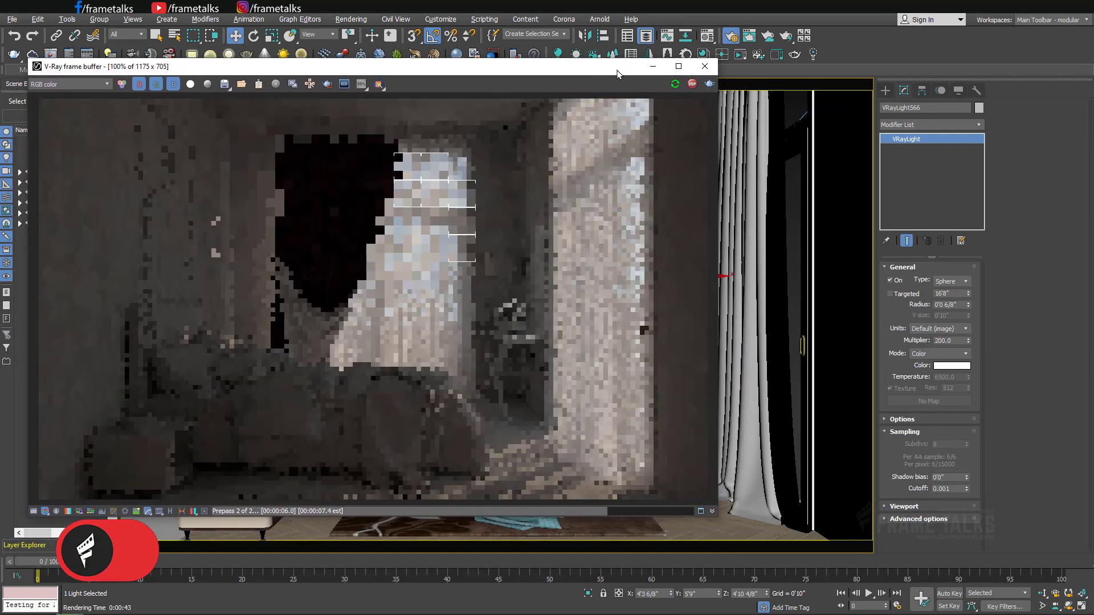
pyautogui.scroll(1, 508, 250)
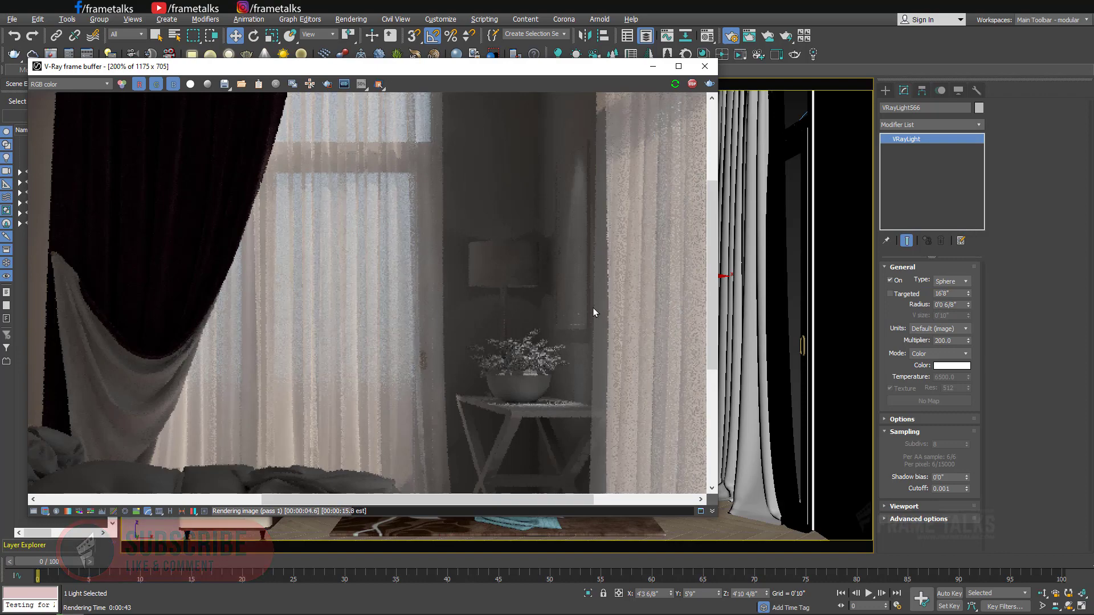
# - Set the lamp sphere light's multiplier to 800 after trying 5000, and check the lampshade in the interactive render
pyautogui.doubleClick(950, 340)
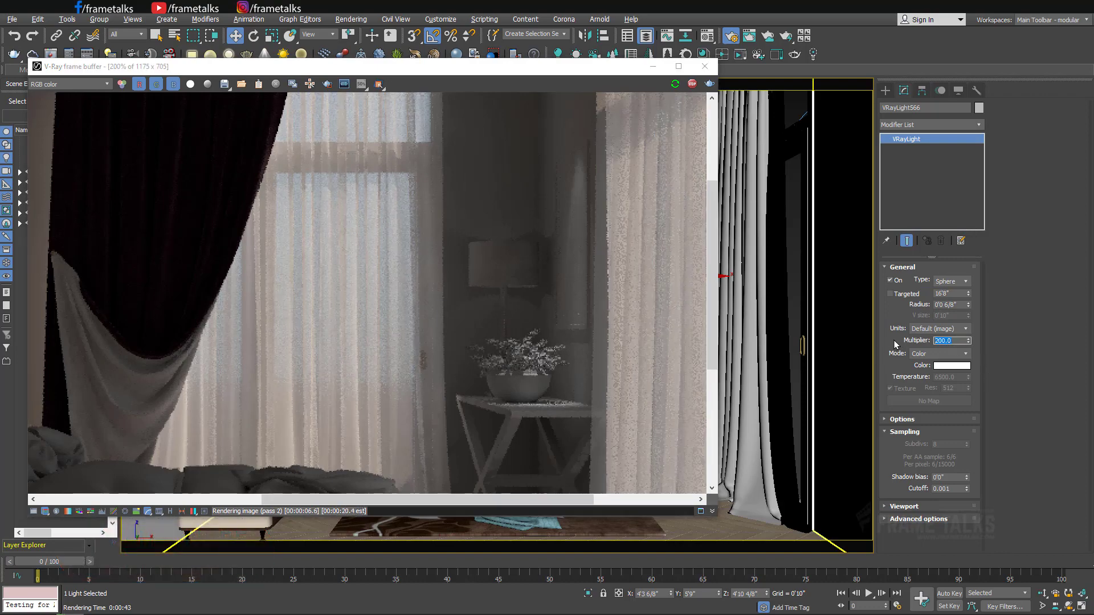
pyautogui.write('5000')
pyautogui.press('Return')
pyautogui.write('5000')
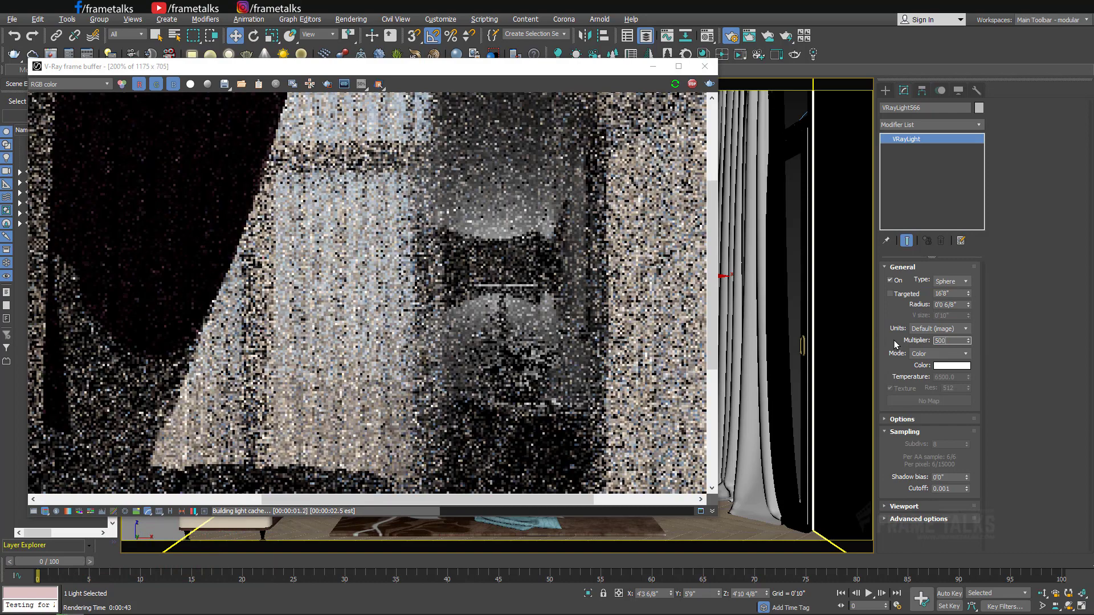
pyautogui.write('800')
pyautogui.press('Return')
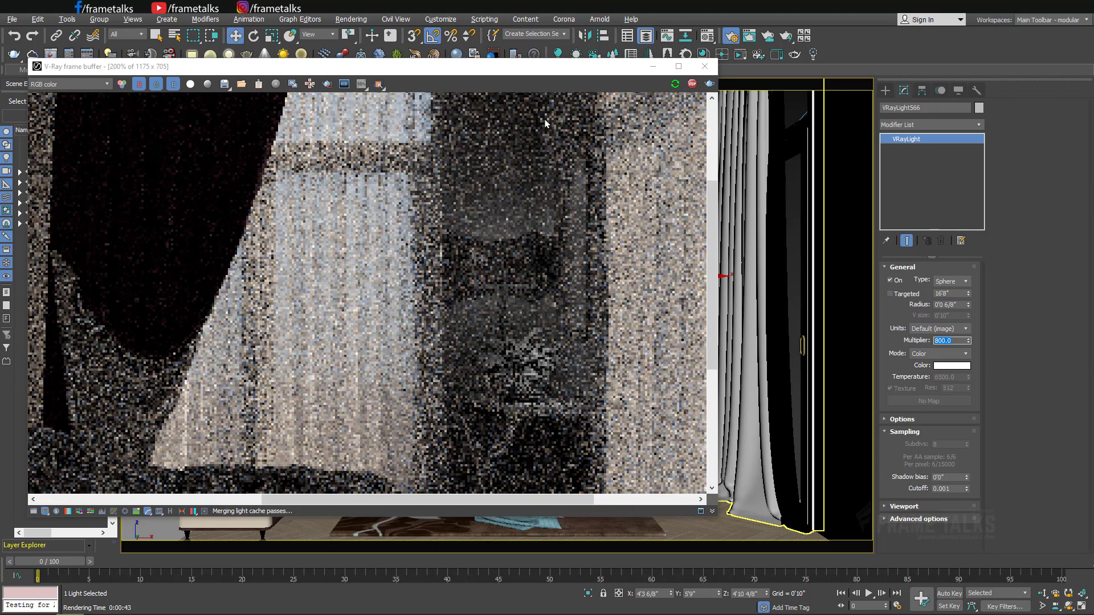
pyautogui.doubleClick(513, 279)
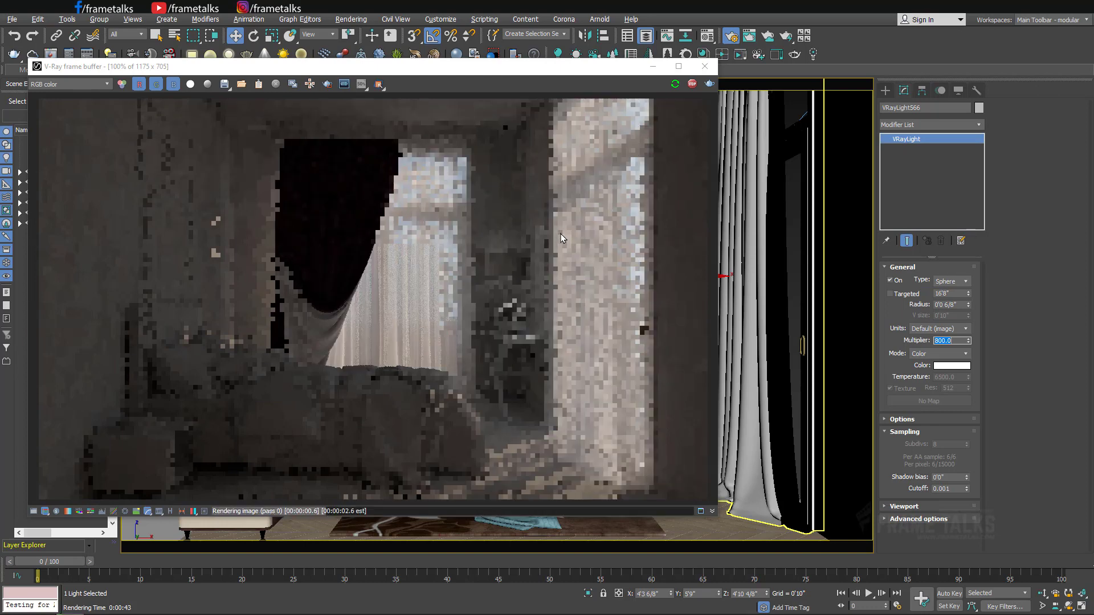
pyautogui.scroll(1, 508, 261)
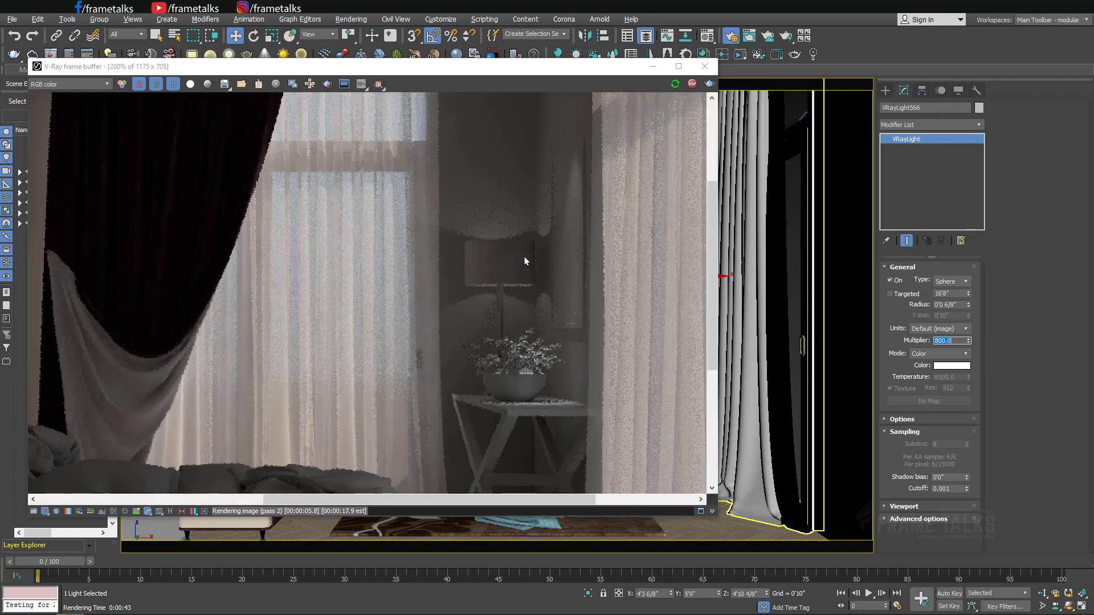
pyautogui.scroll(-1, 528, 245)
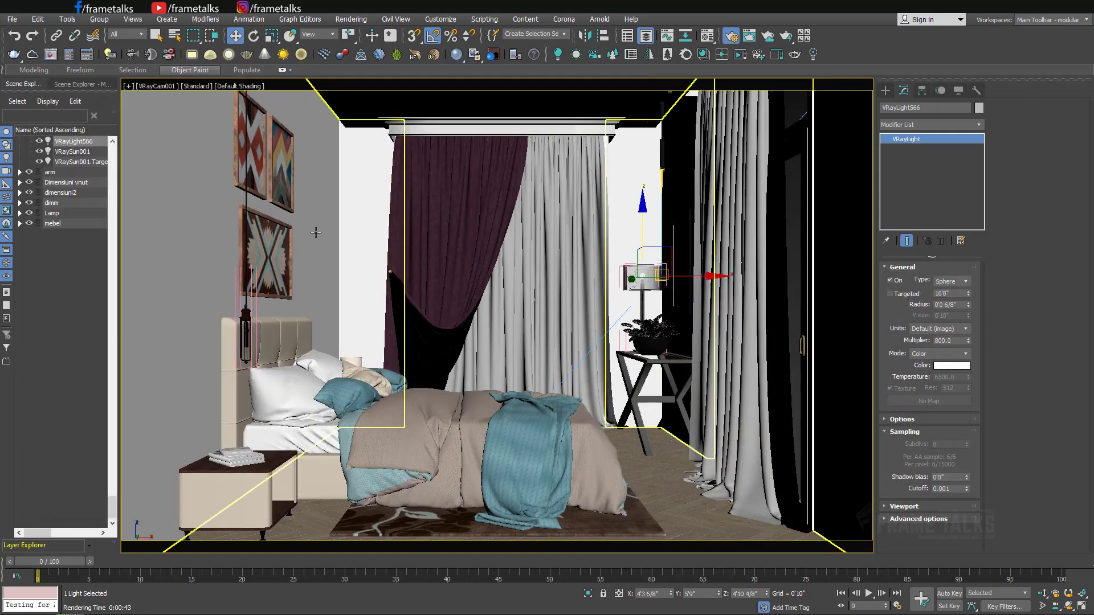
# - Turn the pendant lamp's filaments into a Mesh-type VRayLight using radiant power (W) units, multiplier 3.0 and temperature 3600
pyautogui.hotkey('alt', 'w')
pyautogui.hotkey('alt', 'w')
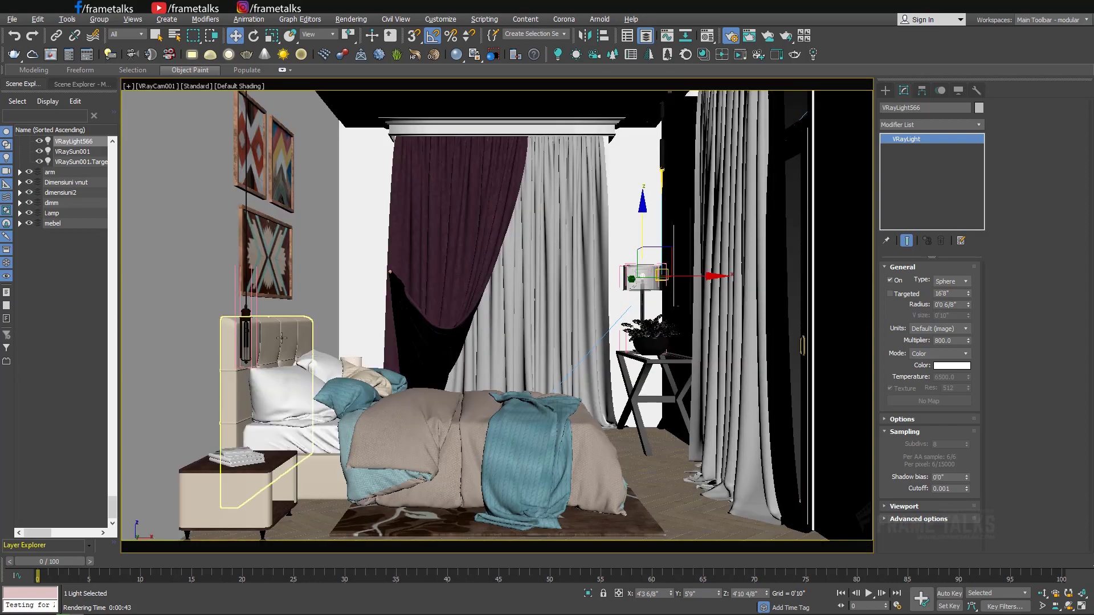
pyautogui.click(574, 216)
pyautogui.hotkey('alt', 'w')
pyautogui.rightClick(574, 217)
pyautogui.hotkey('alt', 'w')
pyautogui.press('z')
pyautogui.keyDown('alt'); pyautogui.moveTo(574, 216); pyautogui.dragTo(486, 285, button='middle'); pyautogui.keyUp('alt')
pyautogui.scroll(3, 493, 181)
pyautogui.scroll(2, 494, 181)
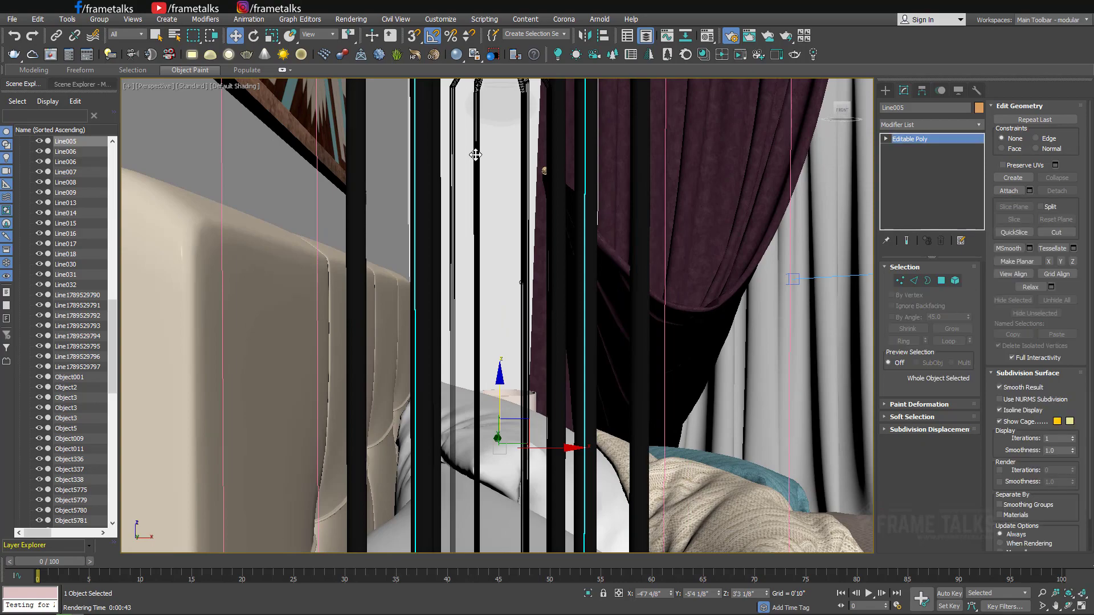
pyautogui.click(475, 154)
pyautogui.keyDown('alt'); pyautogui.moveTo(476, 153); pyautogui.dragTo(516, 301, button='middle'); pyautogui.keyUp('alt')
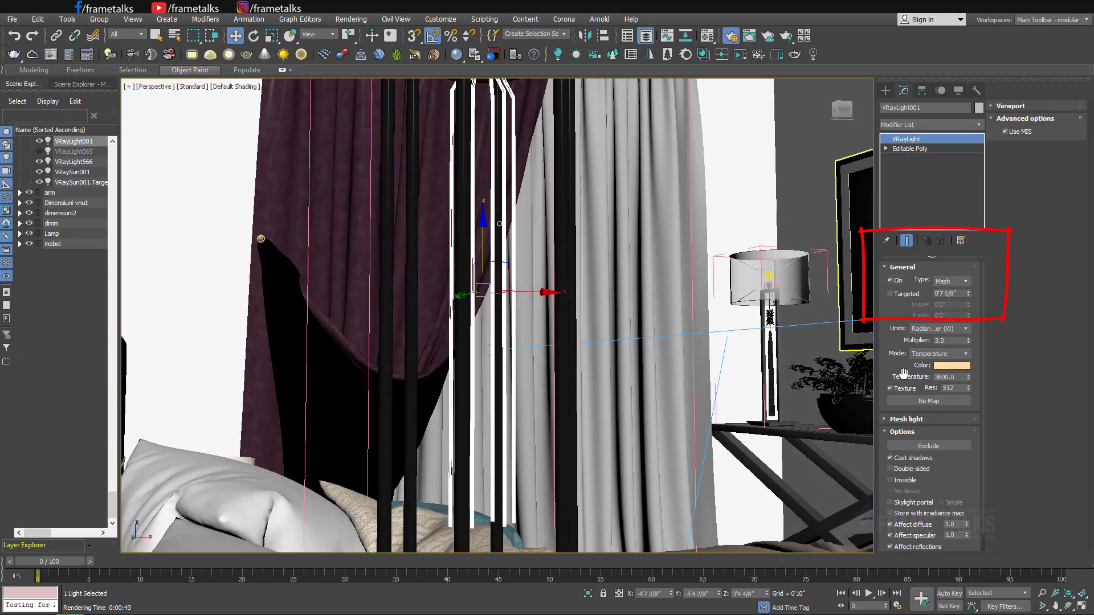
# - Select the round shade of the bedside lamp and locate its bulb in the Top view
pyautogui.keyDown('alt'); pyautogui.moveTo(705, 364); pyautogui.dragTo(503, 374, button='middle'); pyautogui.keyUp('alt')
pyautogui.click(382, 450)
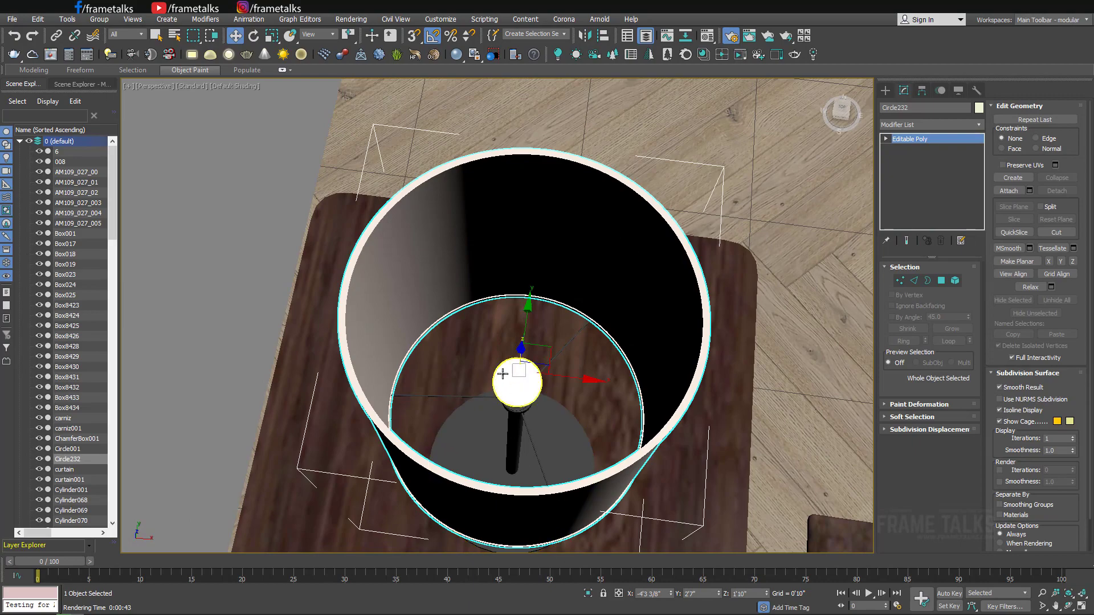
pyautogui.hotkey('alt', 'w')
pyautogui.rightClick(458, 231)
pyautogui.hotkey('alt', 'w')
pyautogui.scroll(-5, 521, 273)
pyautogui.scroll(3, 527, 281)
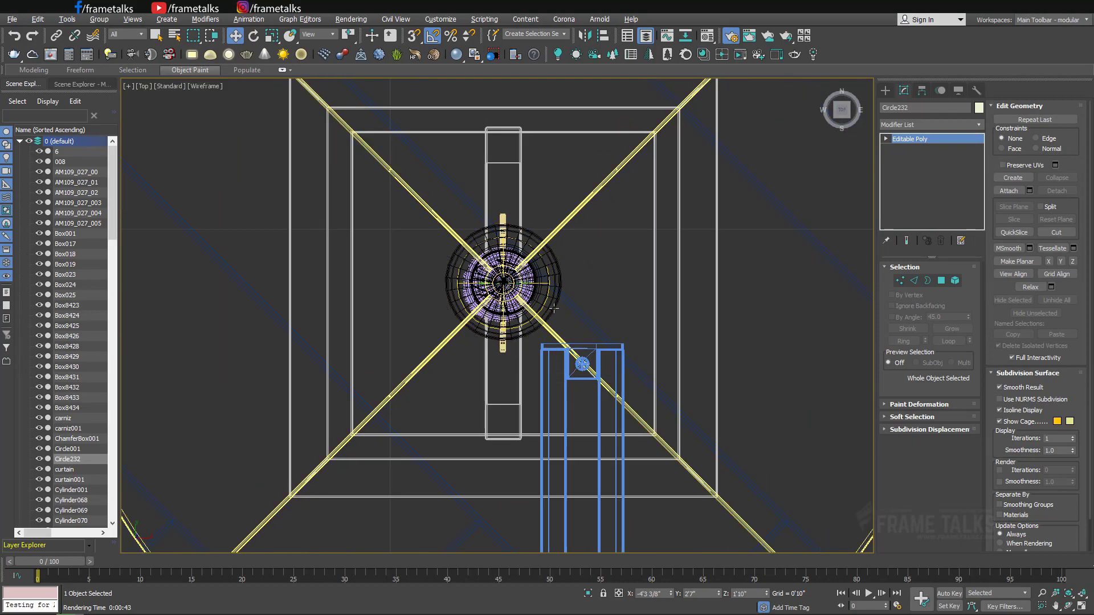
pyautogui.scroll(-5, 554, 308)
pyautogui.scroll(7, 498, 257)
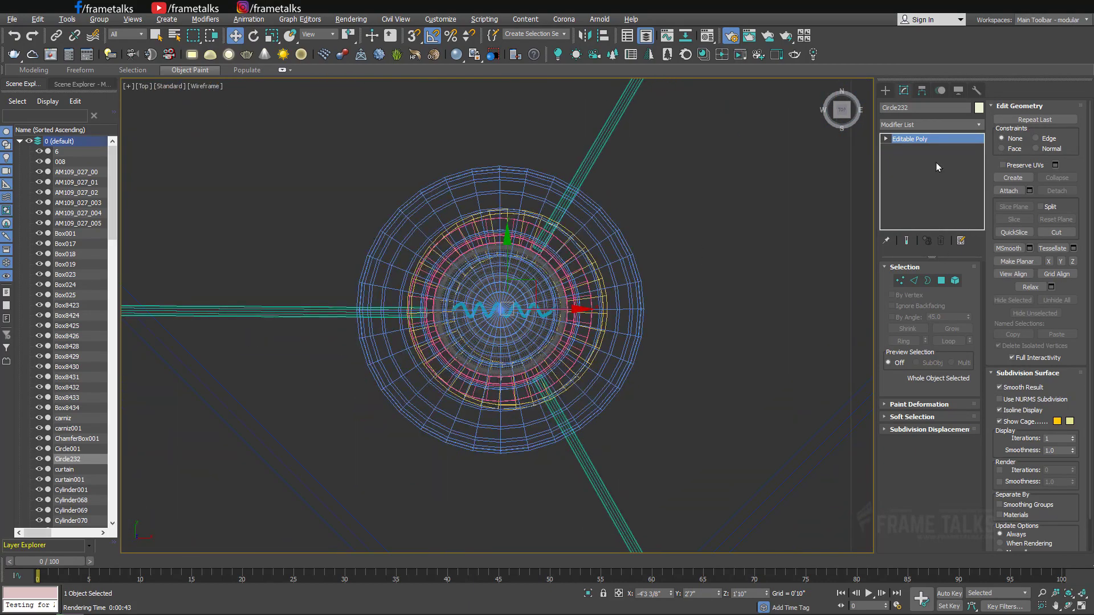
# - Create a Sphere-type VRayLight at the centre of the bedside lamp's bulb, at about X -4'3 3/8", Y 2'7"
pyautogui.click(885, 90)
pyautogui.click(908, 160)
pyautogui.click(948, 259)
pyautogui.scroll(4, 520, 311)
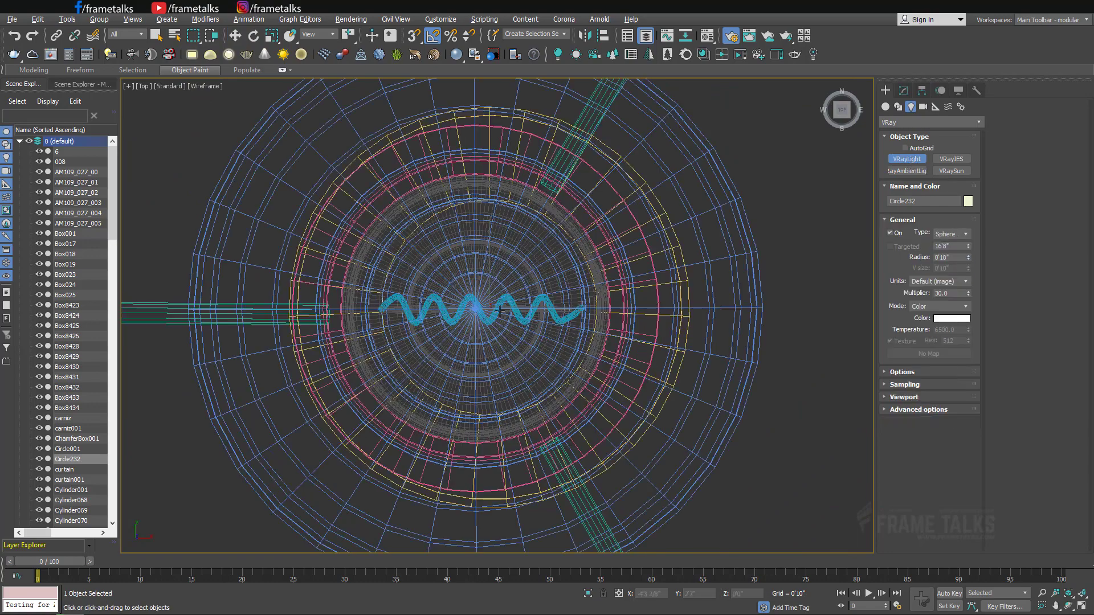
pyautogui.scroll(-2, 475, 308)
pyautogui.moveTo(397, 311); pyautogui.dragTo(418, 312)
# - Raise the new sphere light to about Z 2'0 7/8" so it sits centred inside the bedside lamp's bulb
pyautogui.press('c')
pyautogui.press('p')
pyautogui.press('z')
pyautogui.press('w')
pyautogui.keyDown('alt'); pyautogui.moveTo(700, 242); pyautogui.dragTo(561, 331, button='middle'); pyautogui.keyUp('alt')
pyautogui.moveTo(508, 503); pyautogui.dragTo(513, 186)
pyautogui.press('z')
pyautogui.keyDown('alt'); pyautogui.moveTo(530, 353); pyautogui.dragTo(512, 396, button='middle'); pyautogui.keyUp('alt')
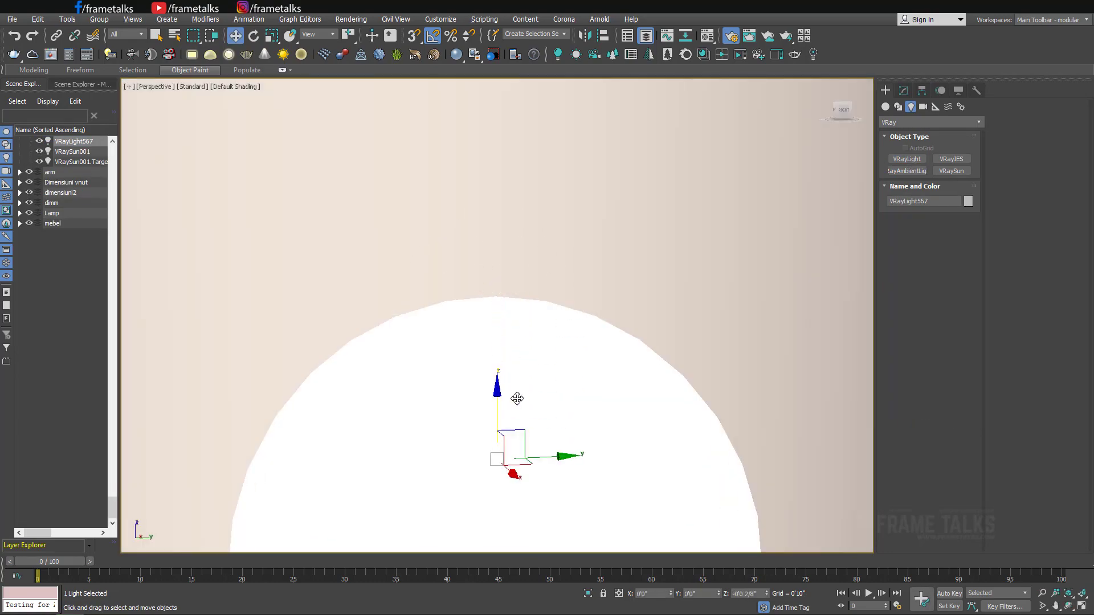
pyautogui.hotkey('alt', 'w')
pyautogui.press('l')
pyautogui.hotkey('alt', 'w')
pyautogui.moveTo(625, 323); pyautogui.dragTo(624, 369)
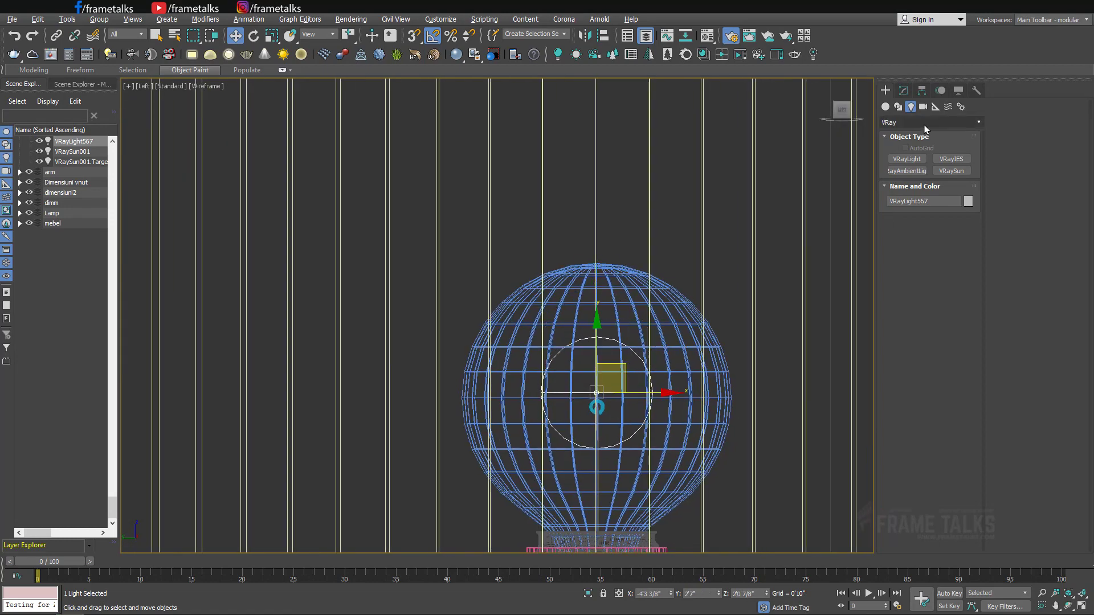
# - Set the bedside sphere light's radius to 0'0 3/8" and its multiplier to 500
pyautogui.click(903, 90)
pyautogui.moveTo(967, 305); pyautogui.dragTo(966, 293)
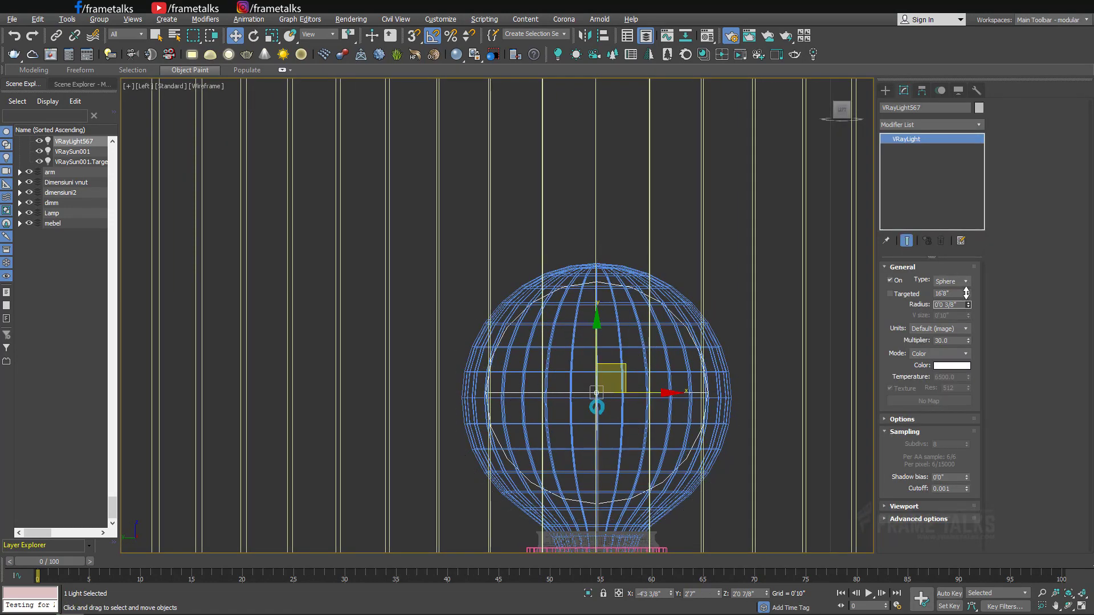
pyautogui.doubleClick(943, 340)
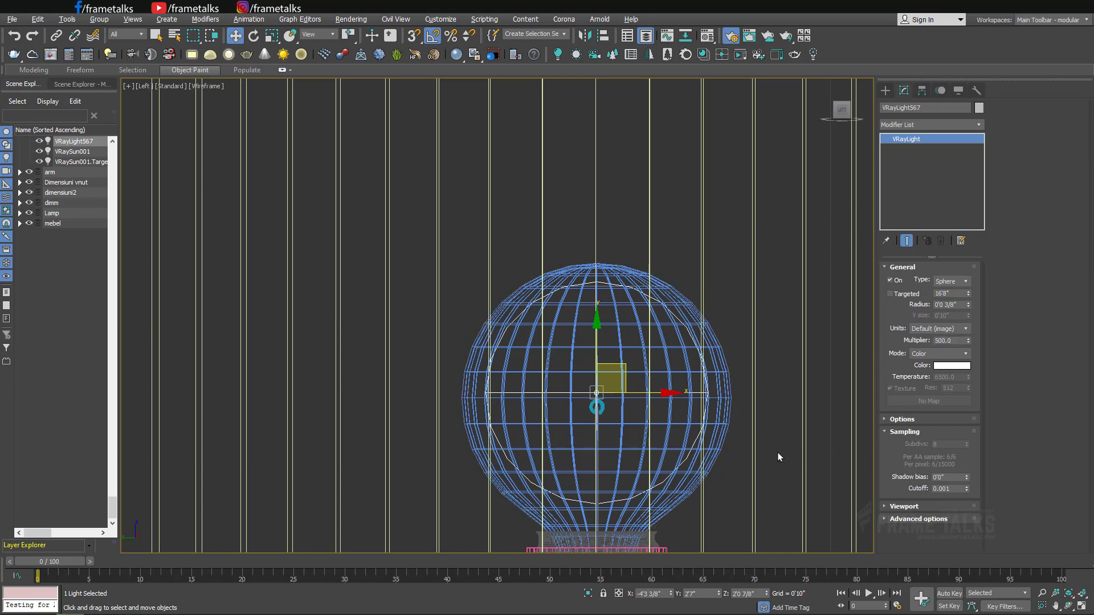
# - Return to the camera view and show the V-Ray frame buffer to check the bedside light in the interactive render
pyautogui.press('c')
pyautogui.rightClick(691, 361)
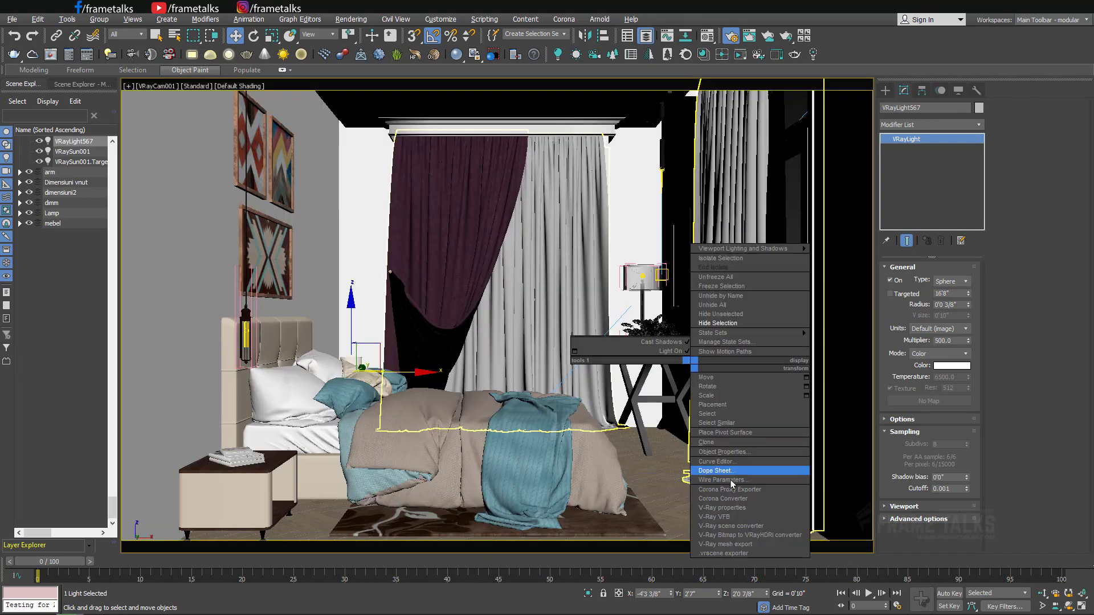
pyautogui.click(716, 517)
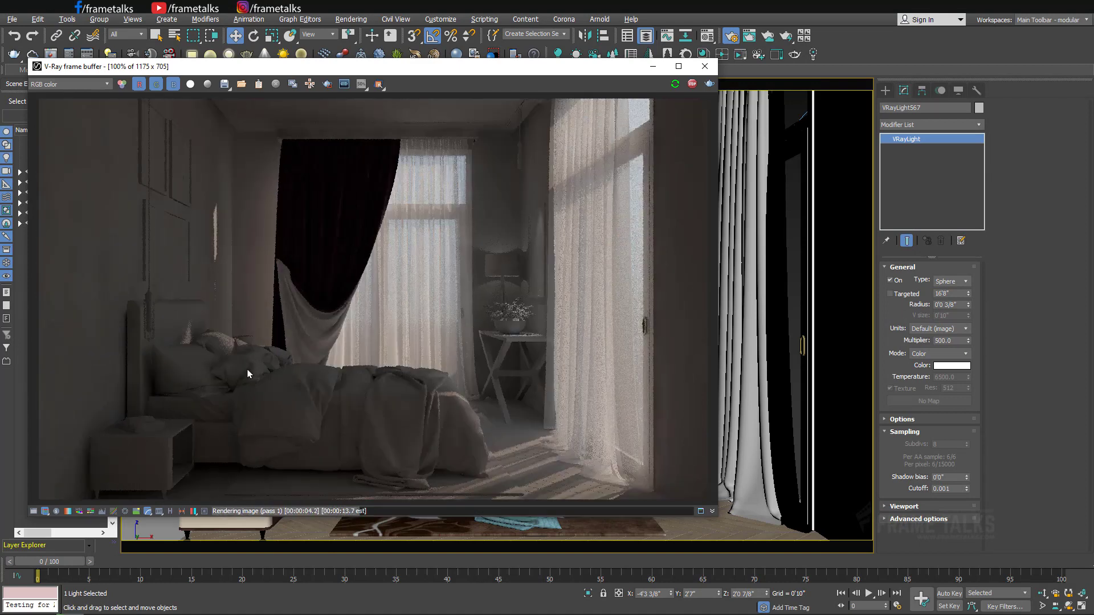
# - Inspect the pendant lamp beside the headboard in the interactive render, and minimize the frame buffer
pyautogui.scroll(1, 152, 328)
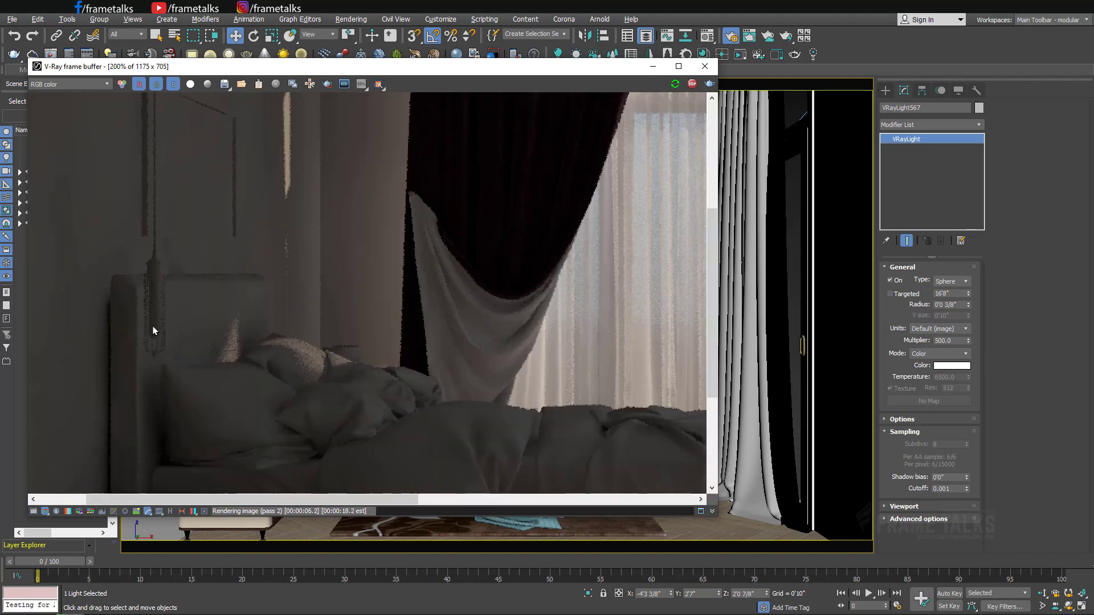
pyautogui.scroll(1, 151, 326)
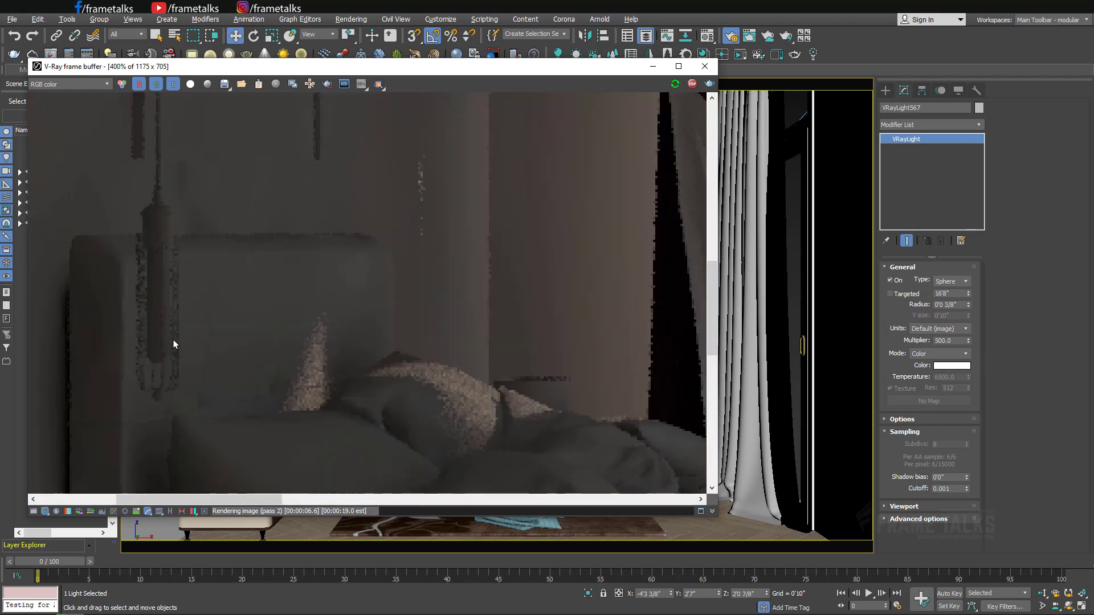
pyautogui.click(652, 66)
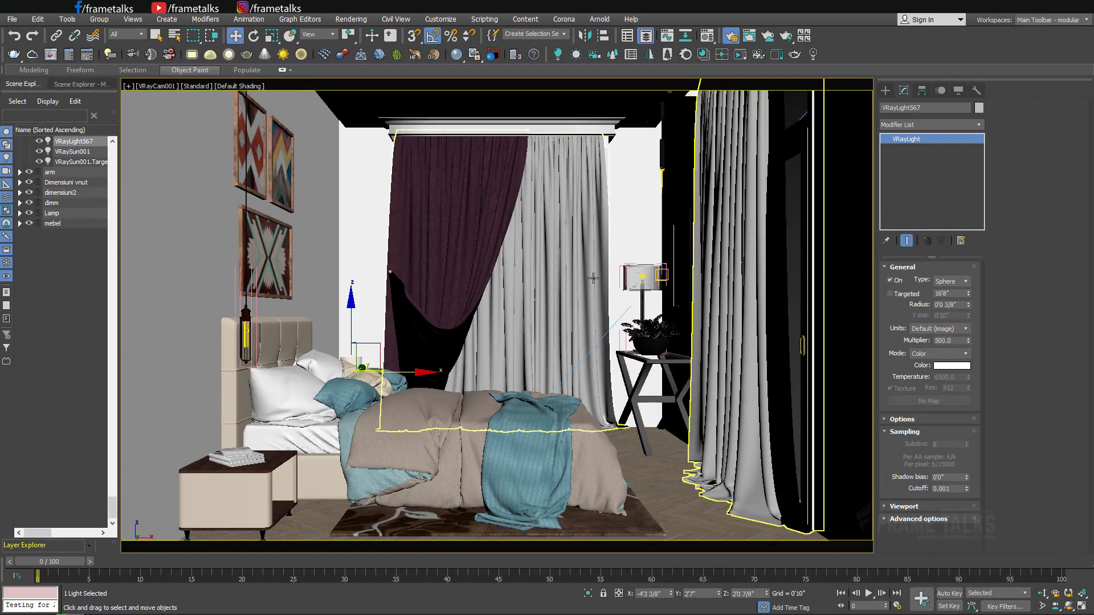
# - Select the bedside lamp's bulb sphere in the Perspective view
pyautogui.hotkey('alt', 'w')
pyautogui.middleClick(606, 266)
pyautogui.hotkey('alt', 'w')
pyautogui.moveTo(501, 296); pyautogui.dragTo(550, 207, button='middle')
pyautogui.scroll(-4, 550, 207)
pyautogui.scroll(-4, 515, 359)
pyautogui.keyDown('alt'); pyautogui.moveTo(554, 300); pyautogui.dragTo(513, 424, button='middle'); pyautogui.keyUp('alt')
pyautogui.click(559, 281)
pyautogui.scroll(5, 558, 281)
pyautogui.keyDown('alt'); pyautogui.moveTo(558, 282); pyautogui.dragTo(651, 284, button='middle'); pyautogui.keyUp('alt')
pyautogui.scroll(-8, 670, 285)
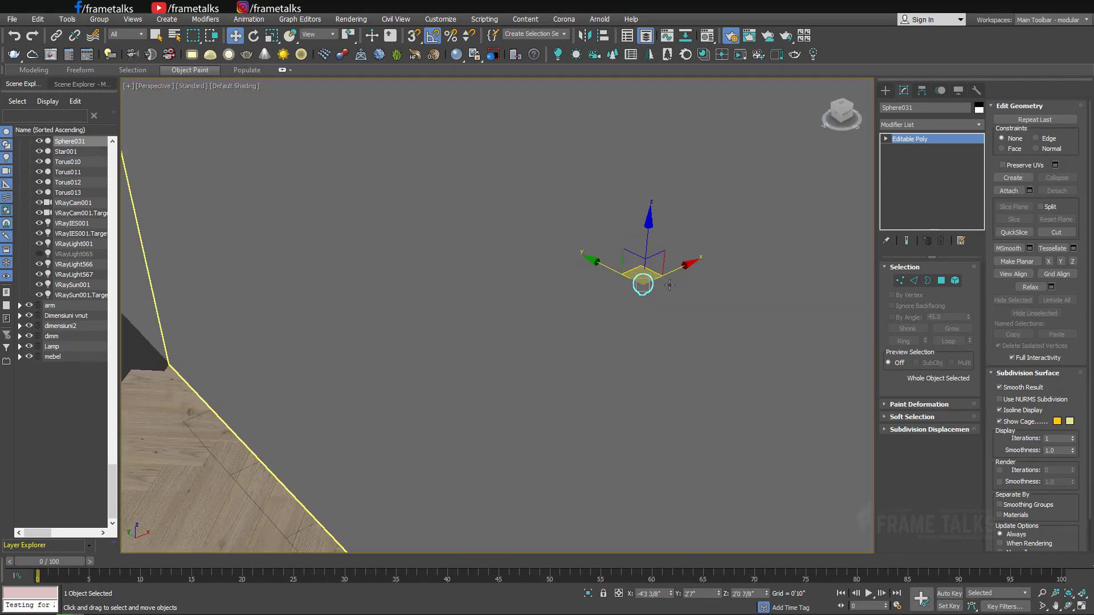
# - Frame the bedside lamp's bulb sphere closely and check it in the four-viewport layout
pyautogui.hotkey('alt', 'w')
pyautogui.middleClick(678, 365)
pyautogui.hotkey('alt', 'w')
pyautogui.hotkey('alt', 'w')
pyautogui.middleClick(738, 227)
pyautogui.press('z')
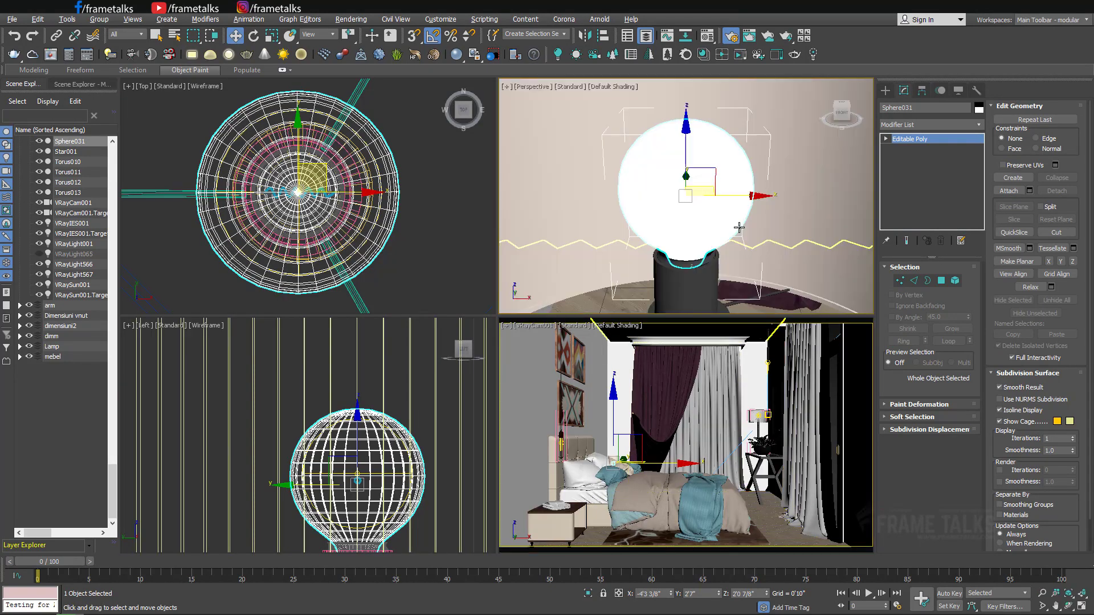
pyautogui.hotkey('alt', 'w')
pyautogui.hotkey('alt', 'w')
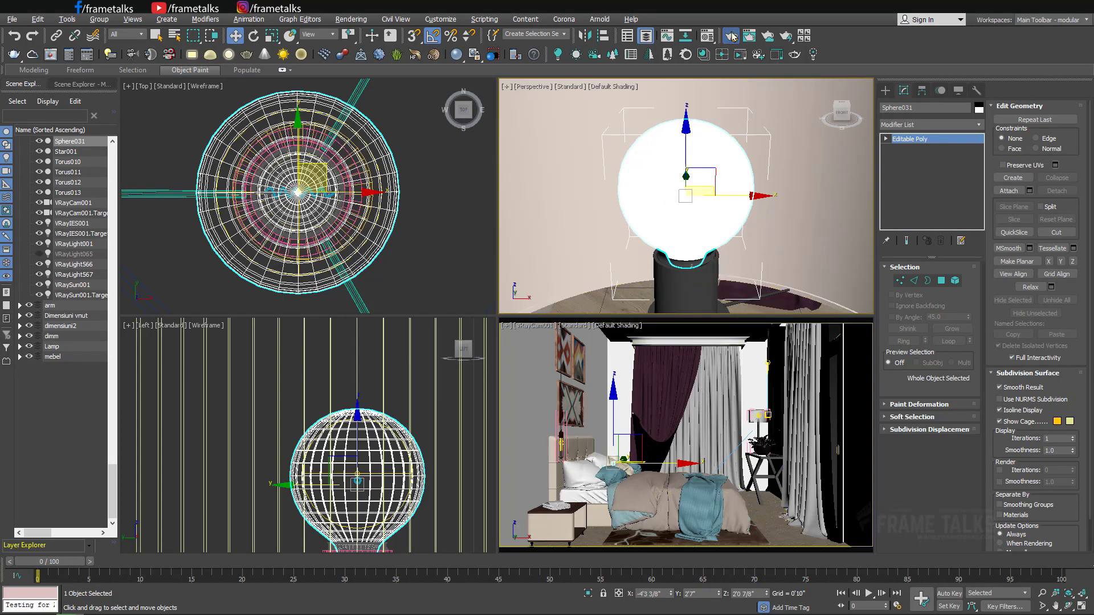
# - Turn off the material override in V-Ray's global switches
pyautogui.click(737, 51)
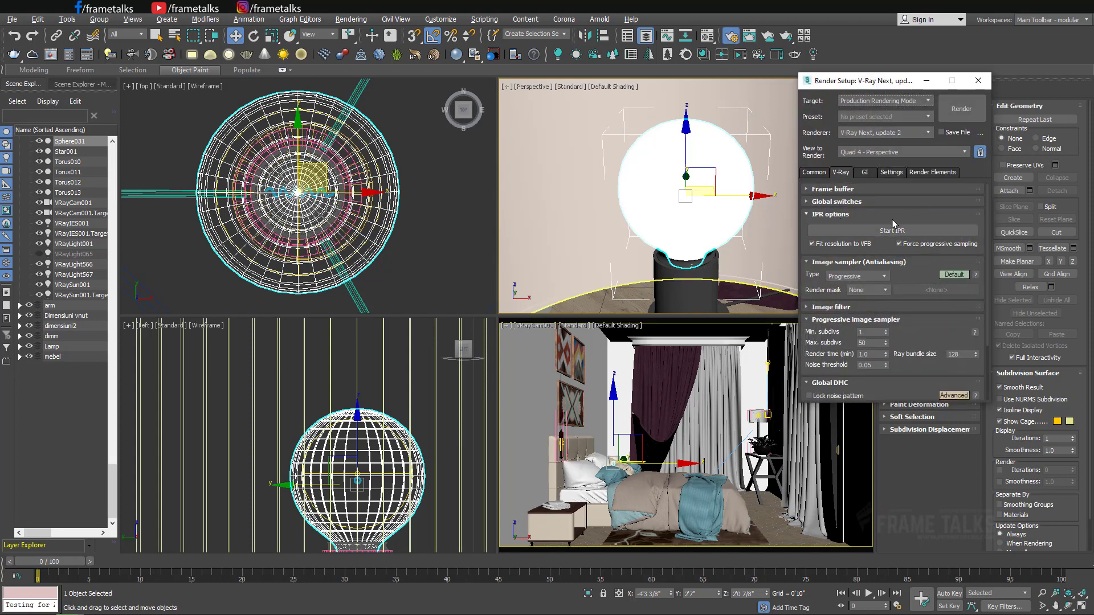
pyautogui.click(853, 202)
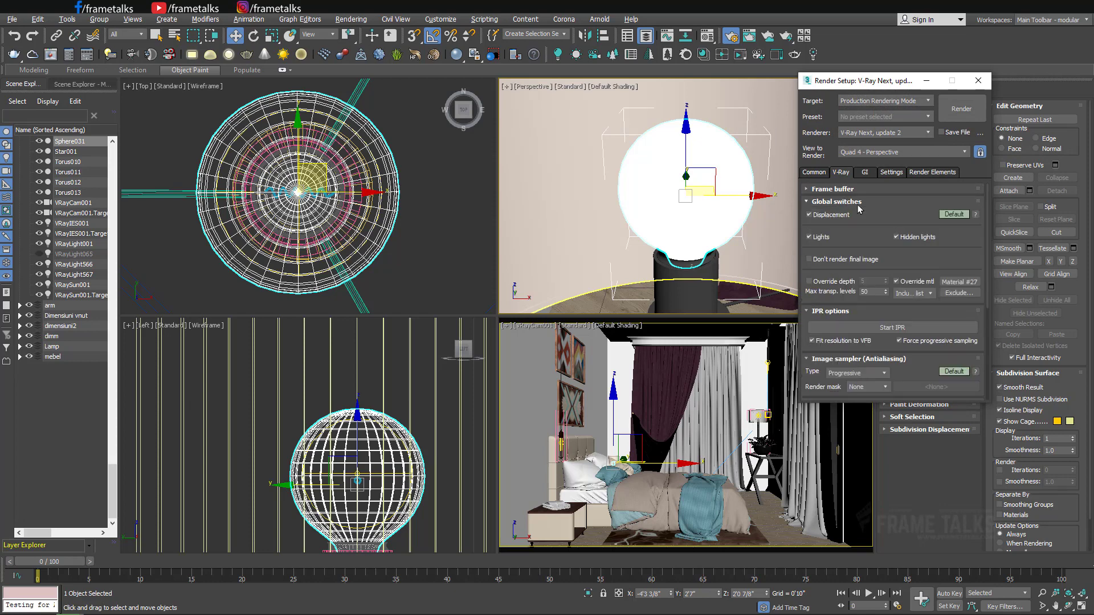
pyautogui.click(908, 283)
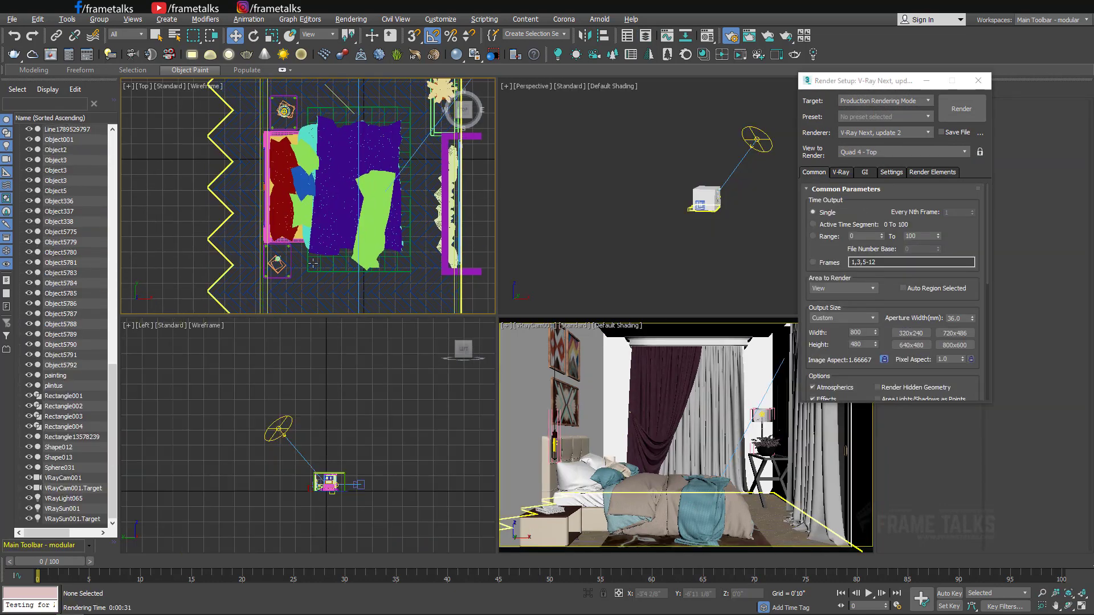
# - Maximize the Top view and close the Render Setup window
pyautogui.hotkey('alt', 'w')
pyautogui.scroll(-2, 356, 207)
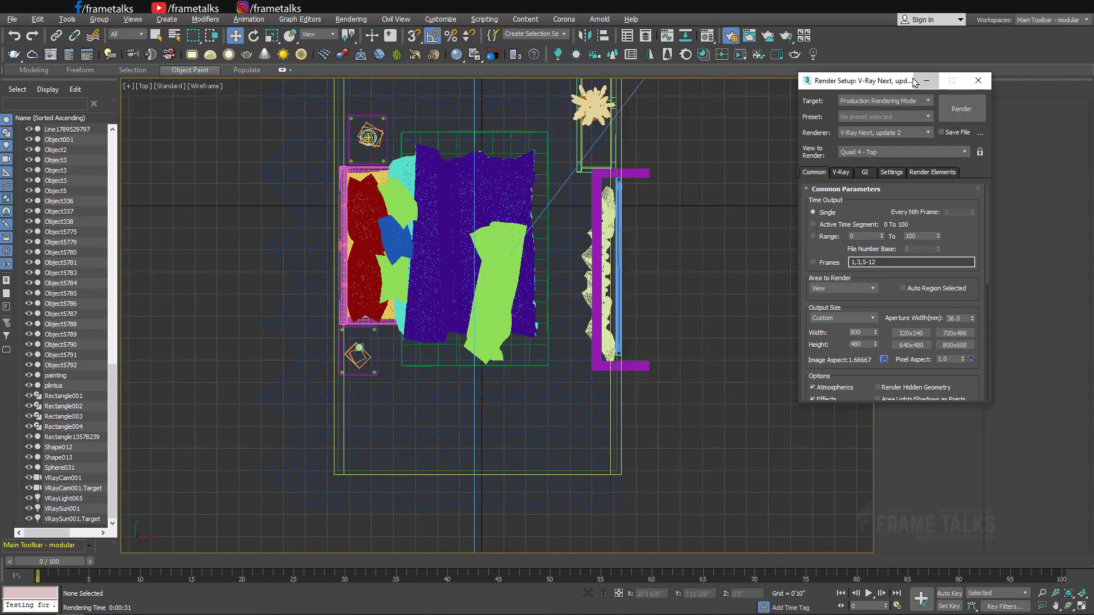
pyautogui.moveTo(878, 80); pyautogui.dragTo(799, 236)
pyautogui.click(884, 90)
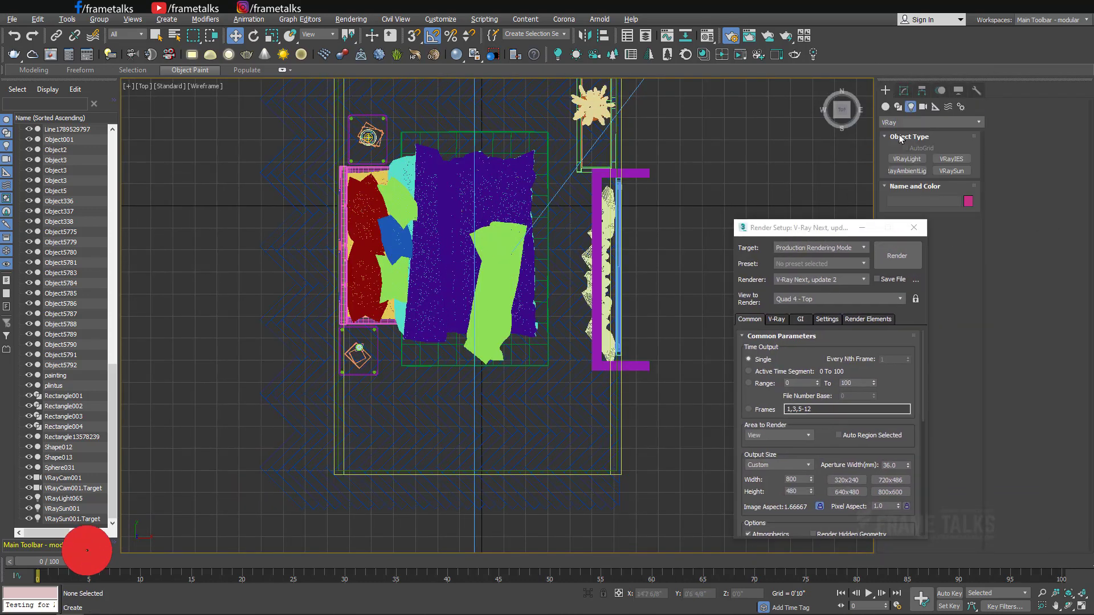
pyautogui.click(913, 227)
# - Draw a straight spline line, snapped to the room's inner corners, along the full length of the wall behind the bed
pyautogui.click(885, 107)
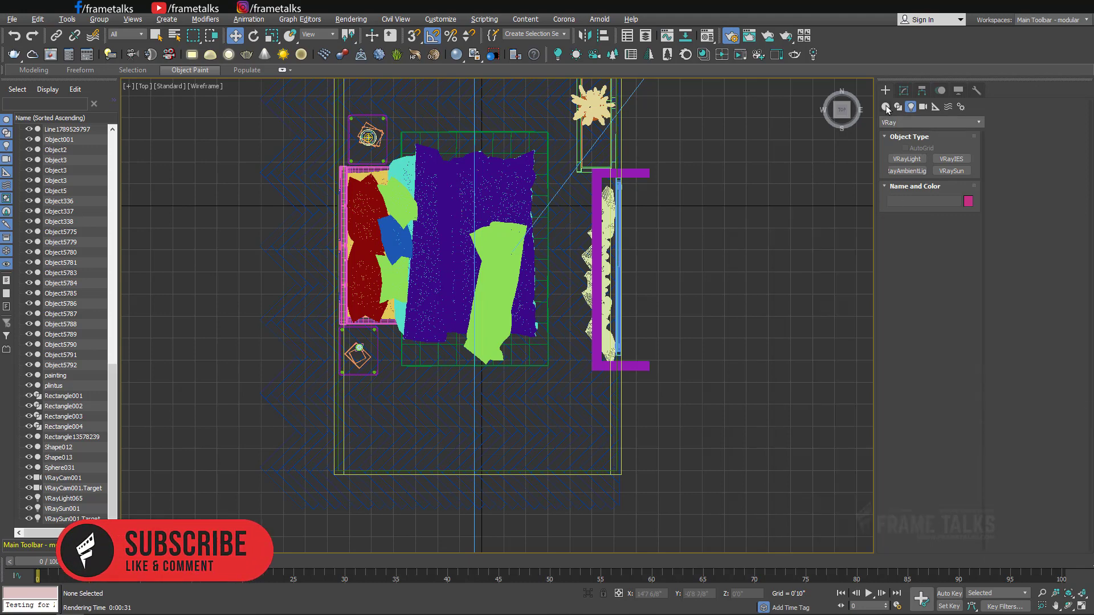
pyautogui.click(906, 159)
pyautogui.click(898, 107)
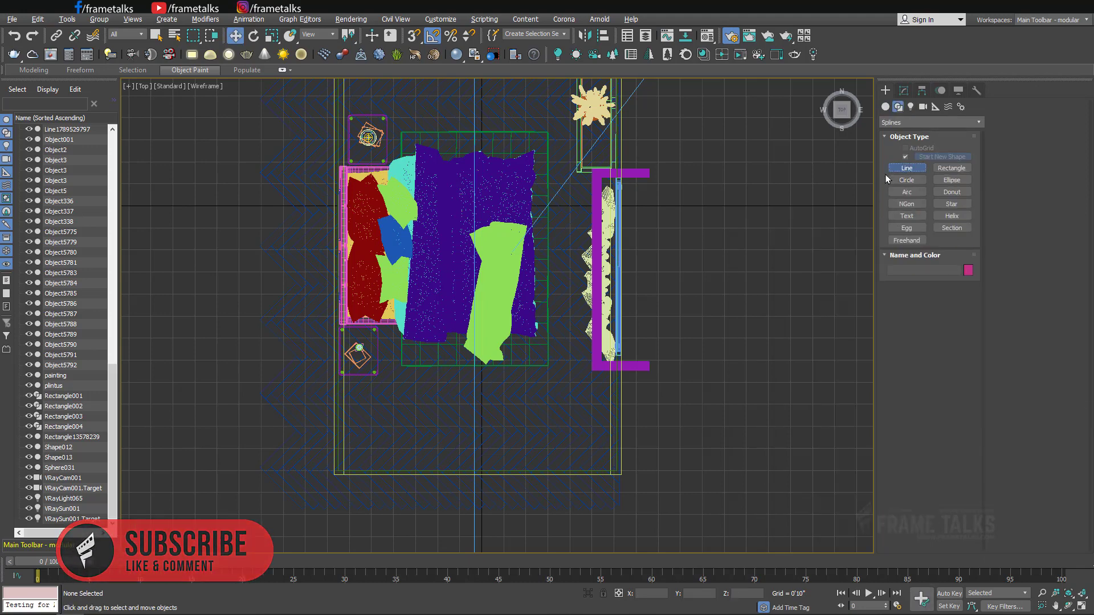
pyautogui.click(906, 168)
pyautogui.moveTo(301, 365); pyautogui.dragTo(371, 406, button='middle')
pyautogui.scroll(2, 401, 526)
pyautogui.press('s')
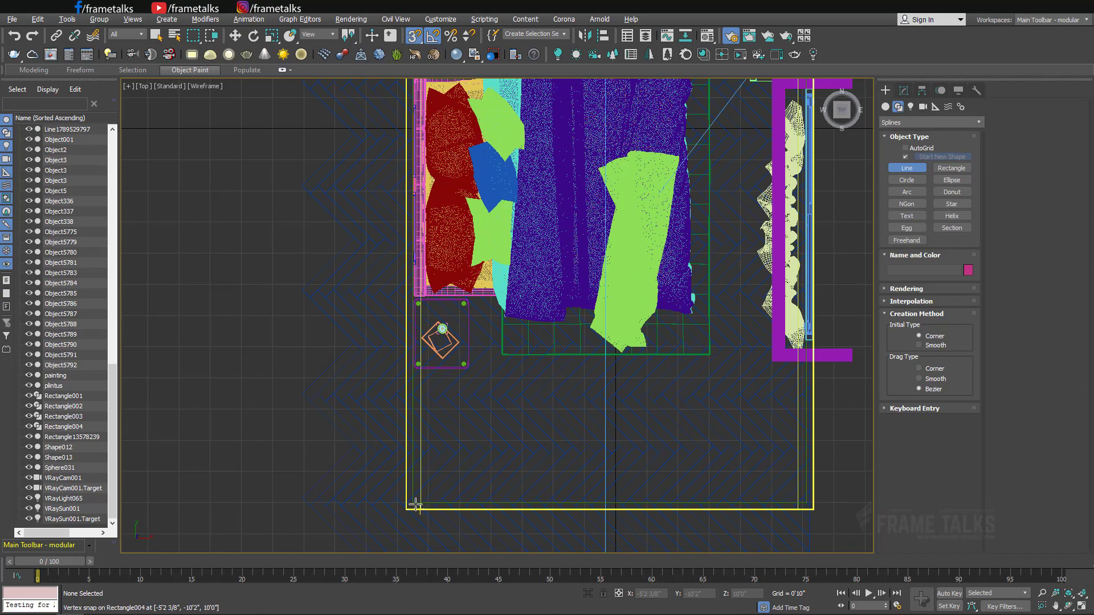
pyautogui.click(415, 504)
pyautogui.moveTo(424, 159); pyautogui.dragTo(414, 438, button='middle')
pyautogui.scroll(6, 417, 137)
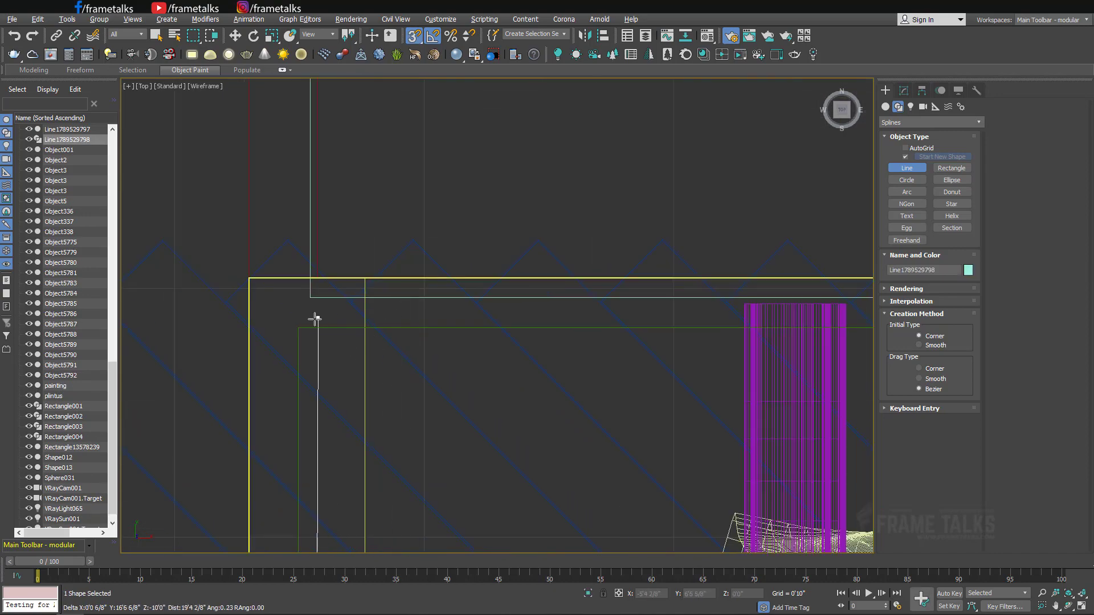
pyautogui.click(298, 327)
pyautogui.rightClick(382, 349)
pyautogui.rightClick(402, 337)
pyautogui.rightClick(410, 321)
pyautogui.rightClick(824, 117)
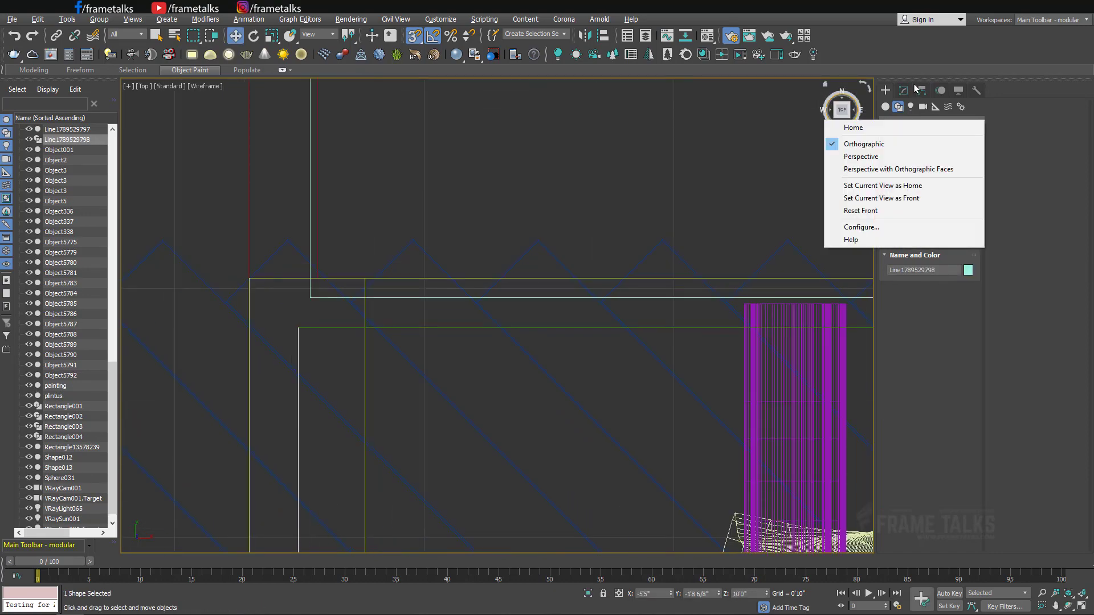
pyautogui.click(918, 87)
# - Outline the new wall line's spline slightly to form a very thin double line
pyautogui.click(904, 91)
pyautogui.click(885, 139)
pyautogui.click(906, 168)
pyautogui.scroll(-4, 393, 276)
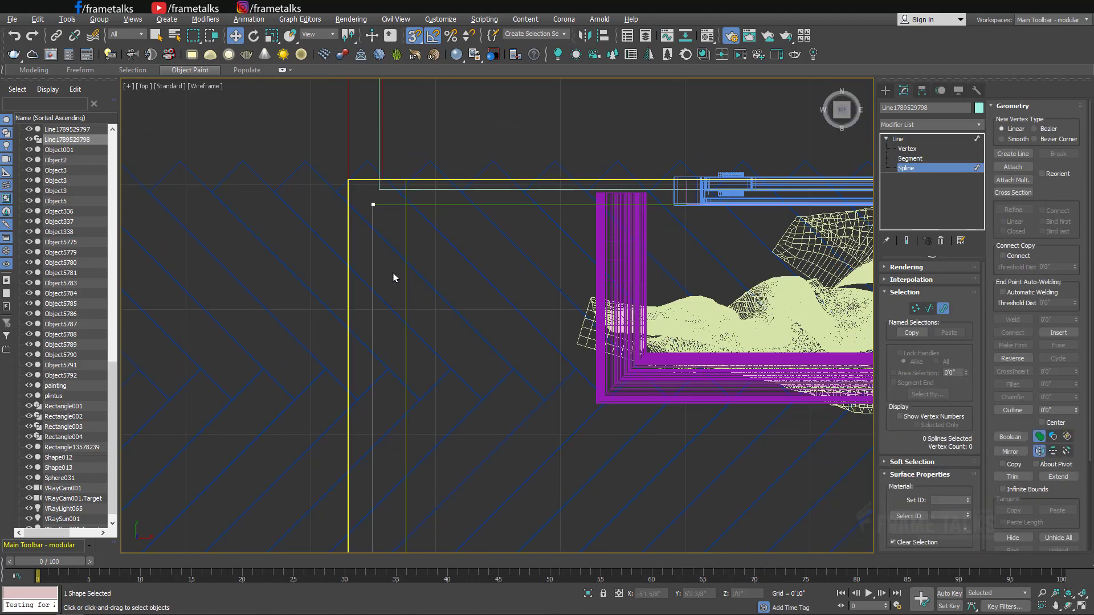
pyautogui.click(374, 276)
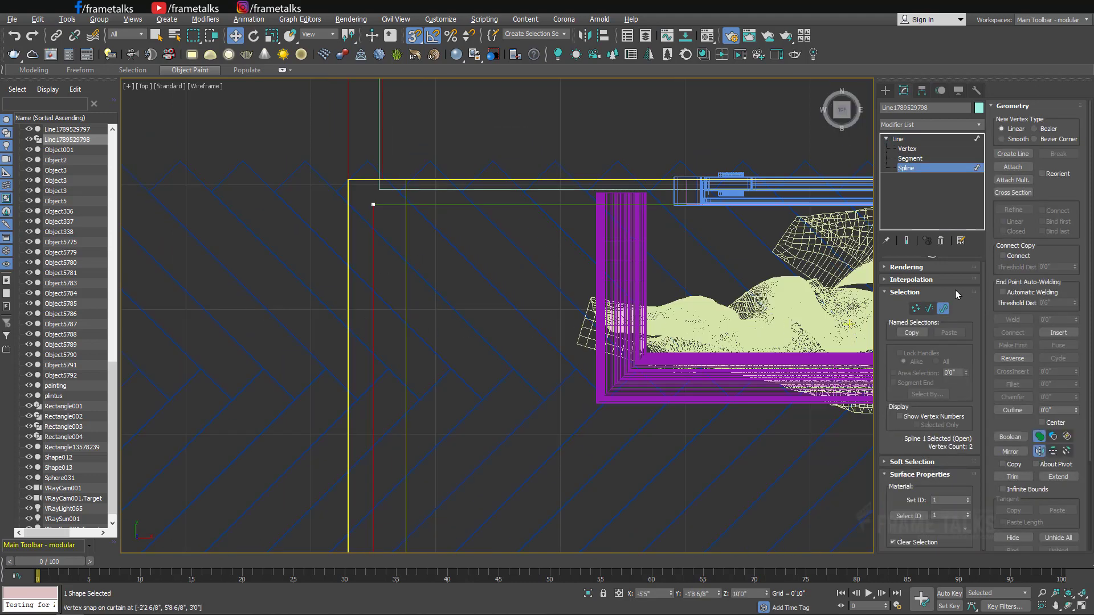
pyautogui.click(1012, 410)
pyautogui.scroll(2, 285, 379)
pyautogui.scroll(2, 284, 379)
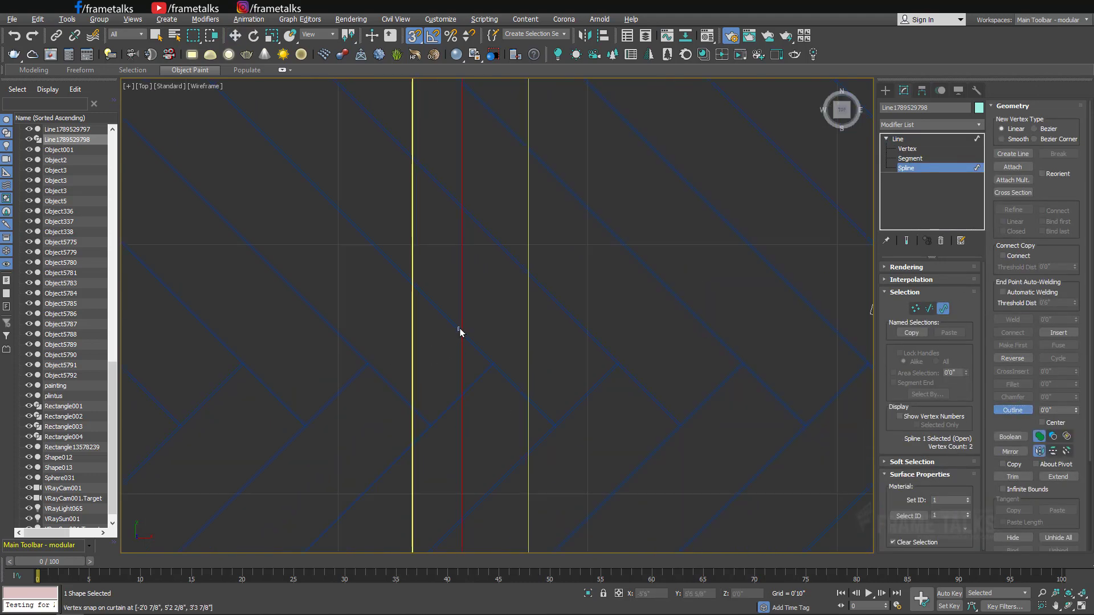
pyautogui.moveTo(460, 333)
pyautogui.mouseDown()
pyautogui.moveTo(465, 323)
pyautogui.moveTo(463, 334)
pyautogui.mouseUp()
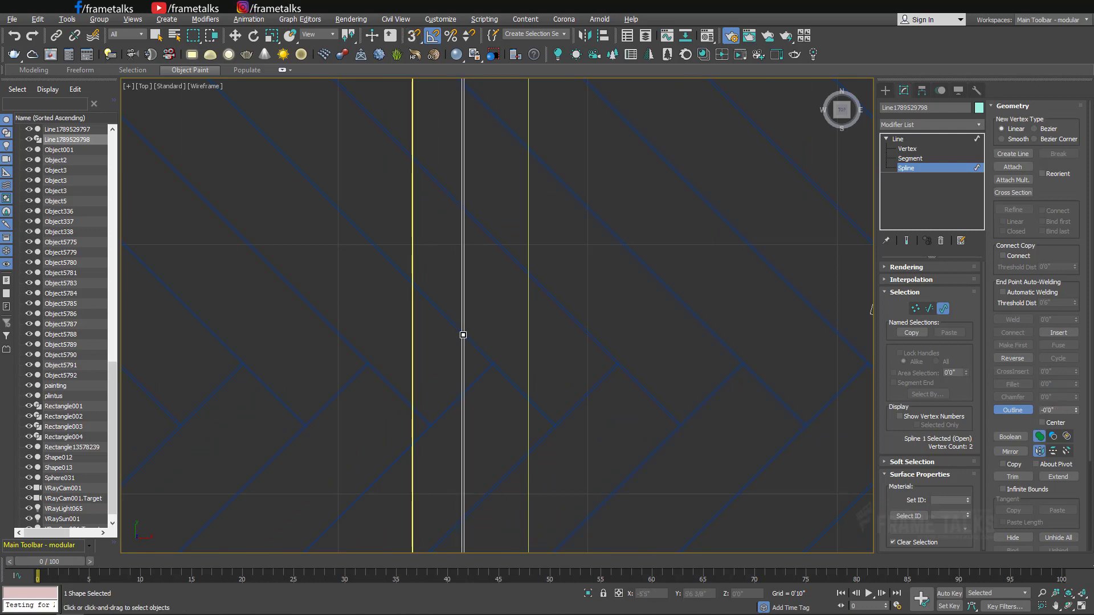
# - Extrude the outlined wall line by -11'1" so it covers the wall behind the bed
pyautogui.click(906, 141)
pyautogui.click(914, 127)
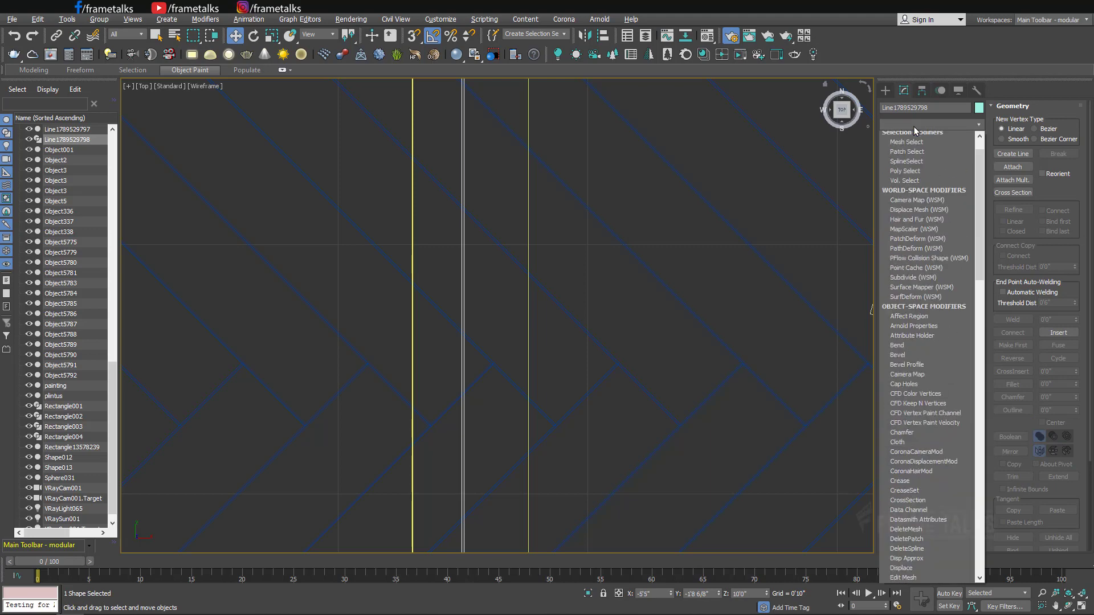
pyautogui.click(910, 336)
pyautogui.press('c')
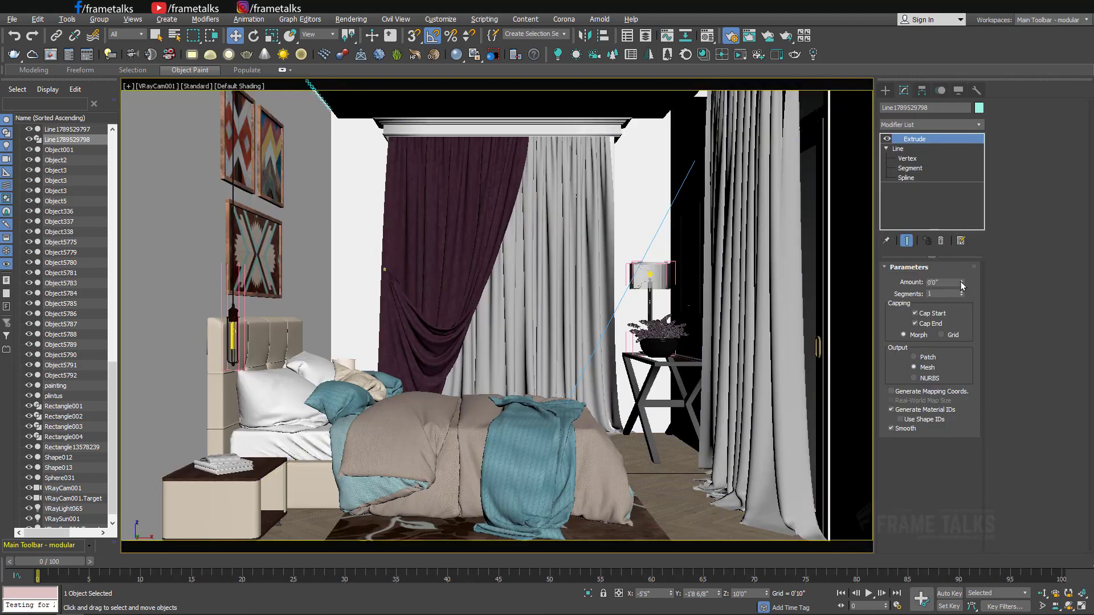
pyautogui.moveTo(960, 282); pyautogui.dragTo(956, 431)
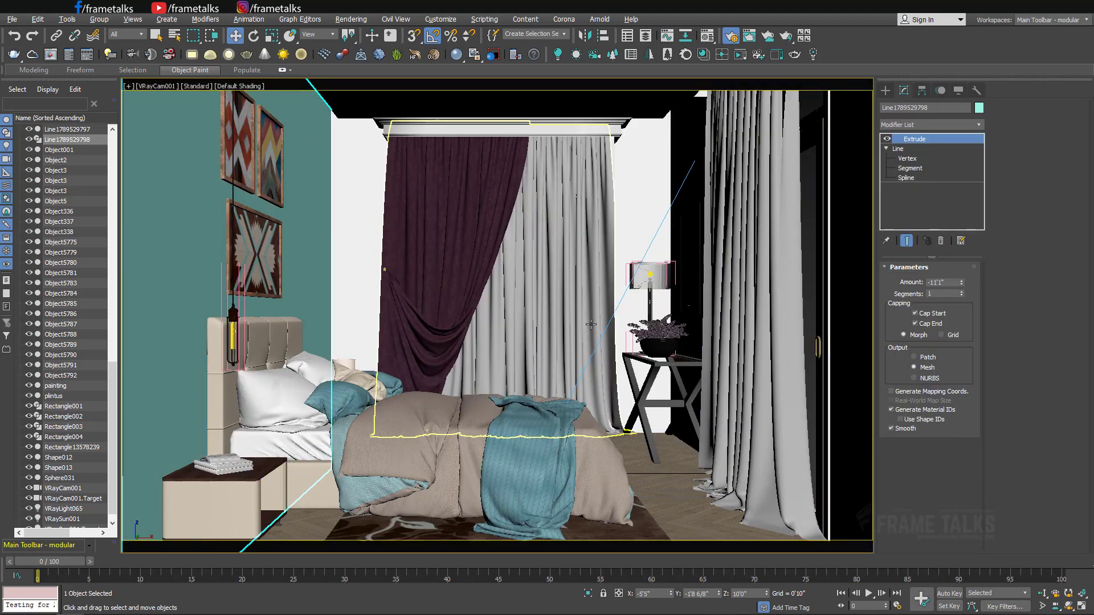
# - Reset the Material Editor's sample slots
pyautogui.press('m')
pyautogui.moveTo(113, 57); pyautogui.dragTo(528, 71)
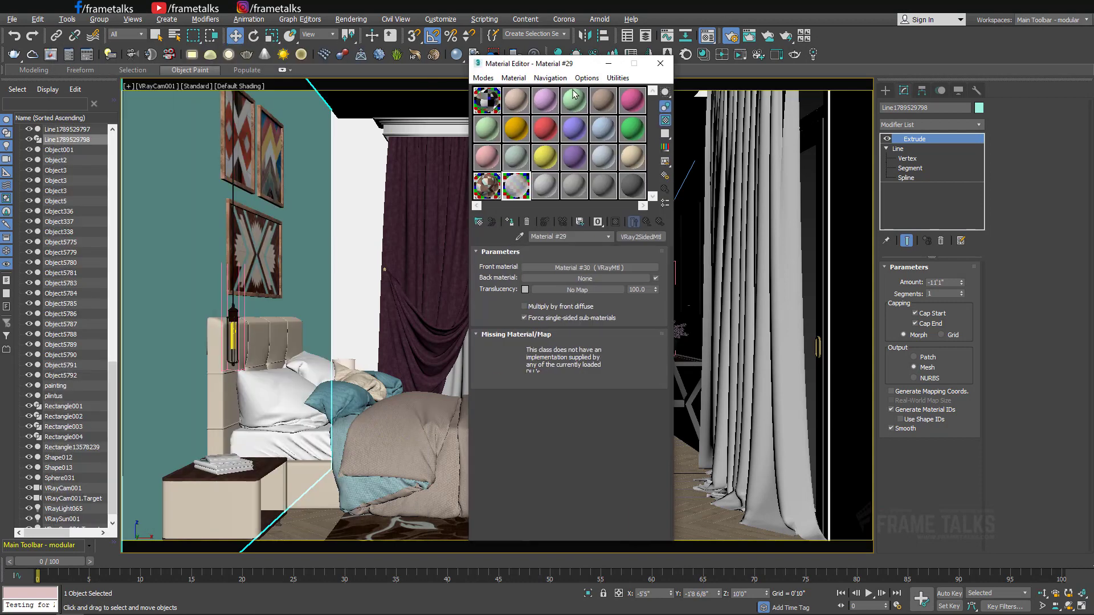
pyautogui.click(618, 78)
pyautogui.click(646, 146)
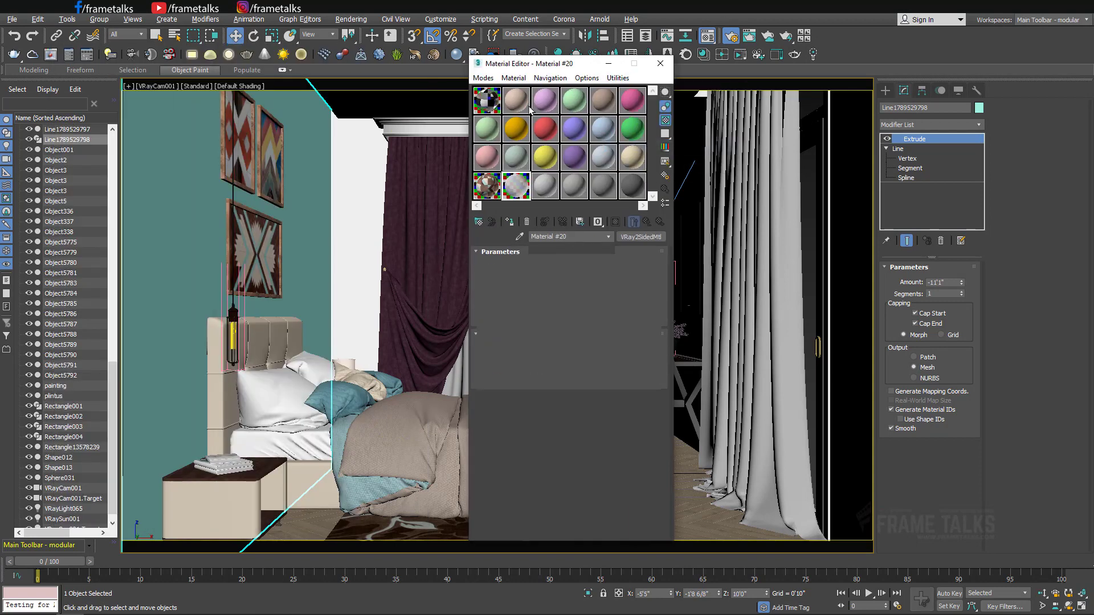
# - Assign the first VRayMtl, with a dark grey diffuse colour, to the extruded wall behind the bed
pyautogui.click(482, 103)
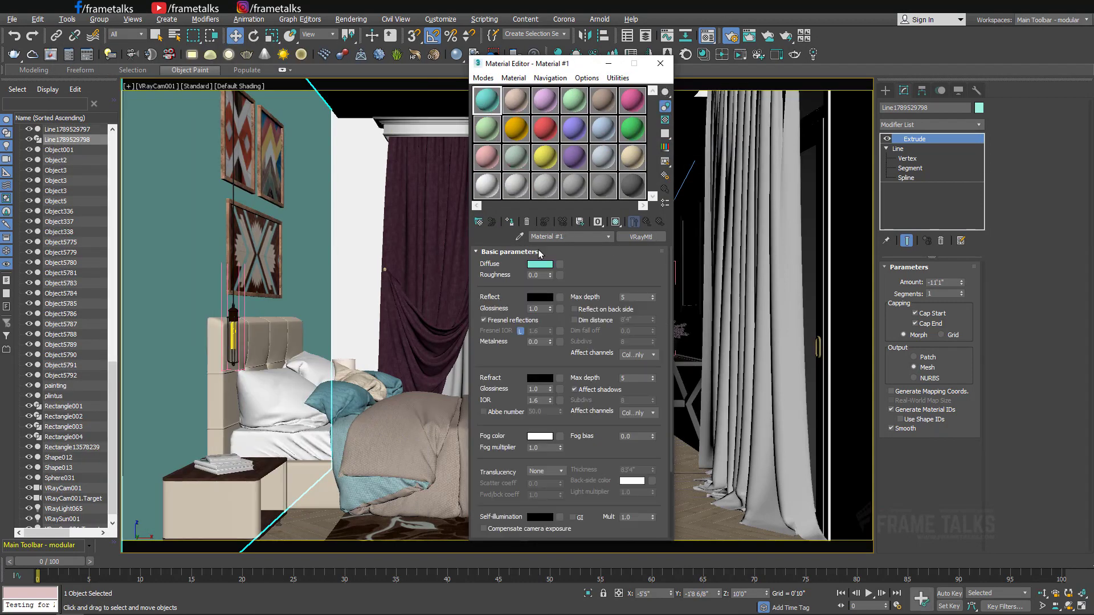
pyautogui.click(510, 223)
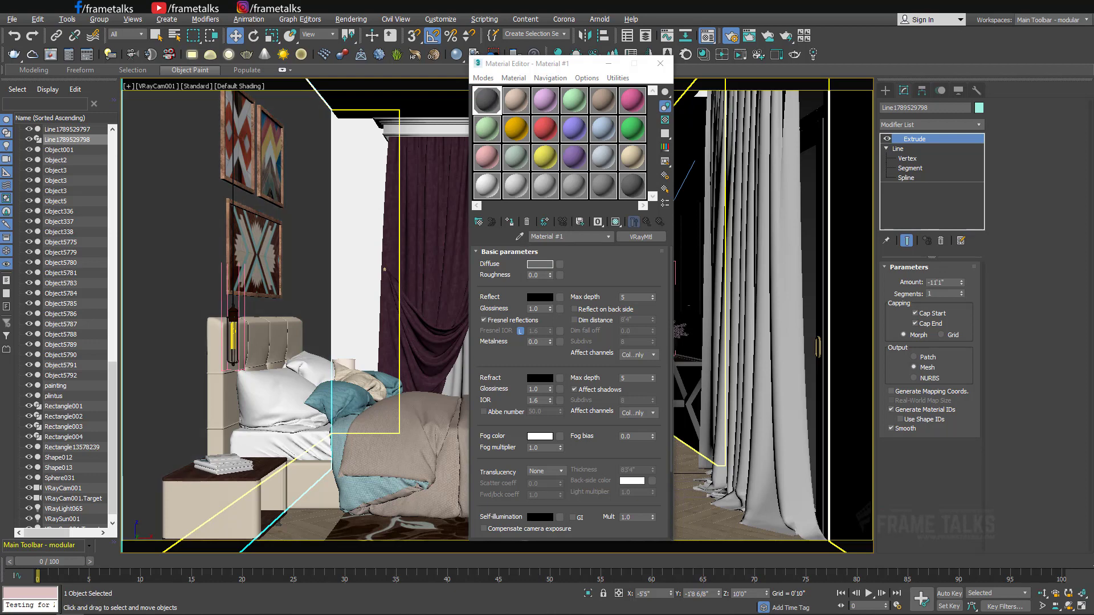
pyautogui.click(660, 63)
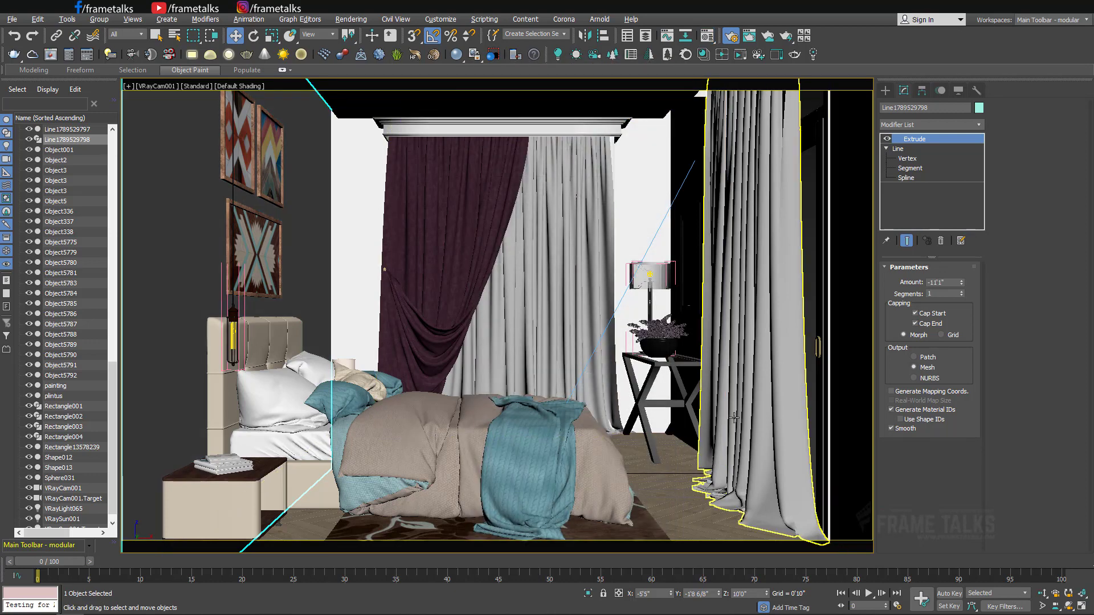
pyautogui.hotkey('alt', 'w')
pyautogui.hotkey('alt', 'w')
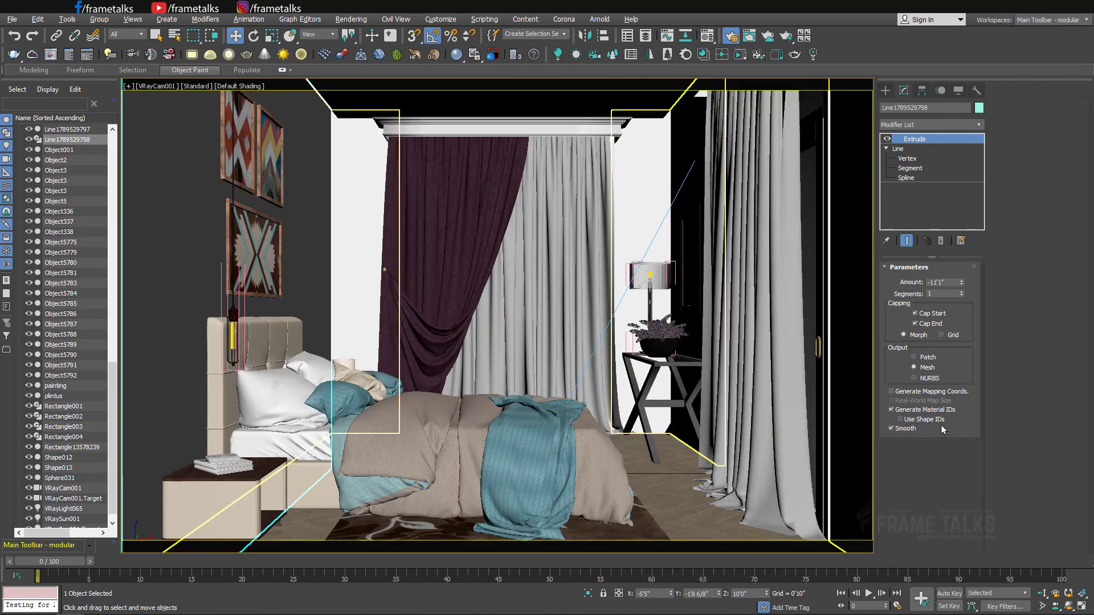
pyautogui.click(884, 90)
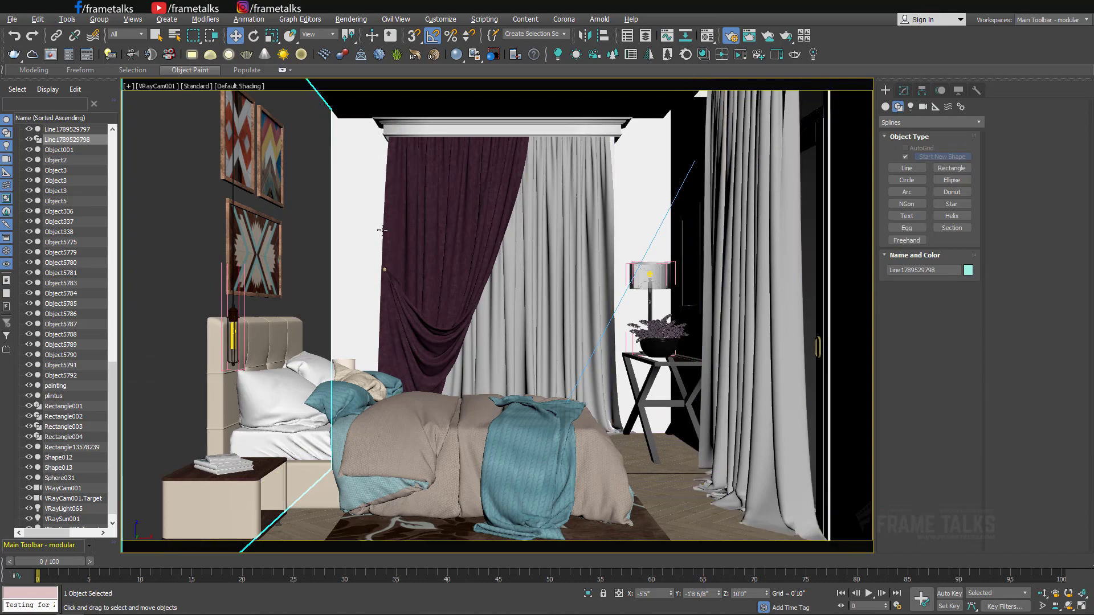
pyautogui.press('t')
pyautogui.scroll(-5, 599, 334)
pyautogui.scroll(-5, 599, 334)
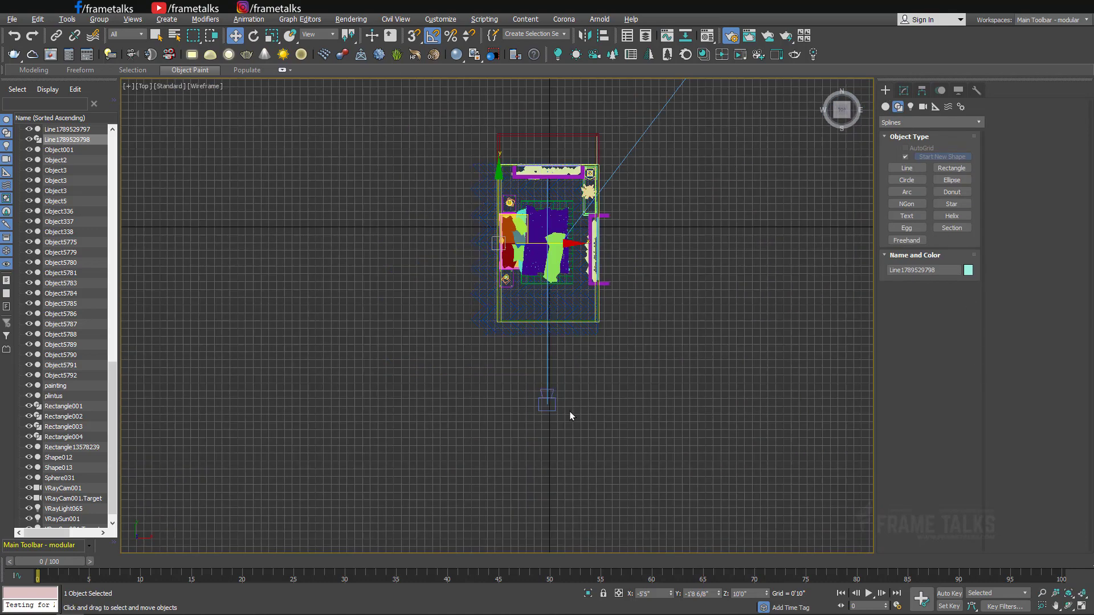
pyautogui.press('c')
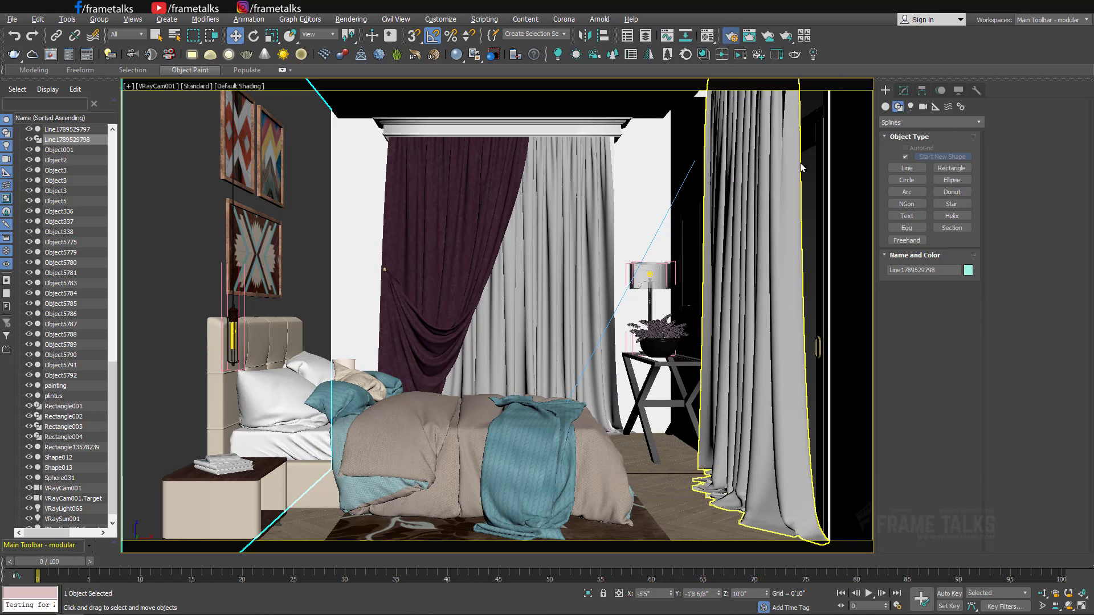
# - Set the output size to 1600 by 960 and the progressive sampler's max subdivs to 100 and noise threshold to 0.004
pyautogui.press('F10')
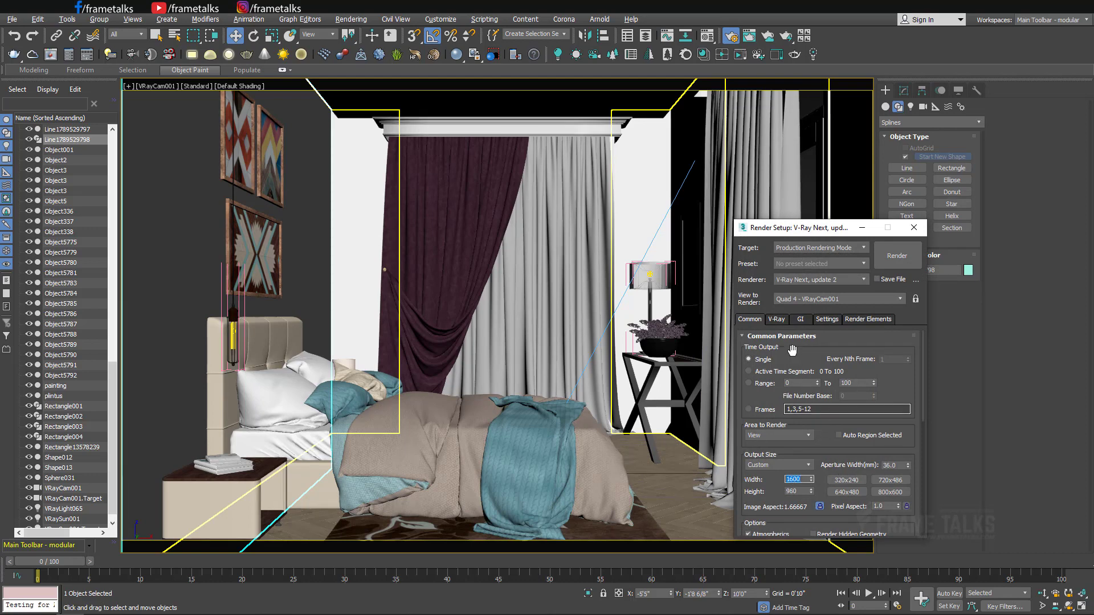
pyautogui.click(776, 319)
pyautogui.scroll(-3, 818, 417)
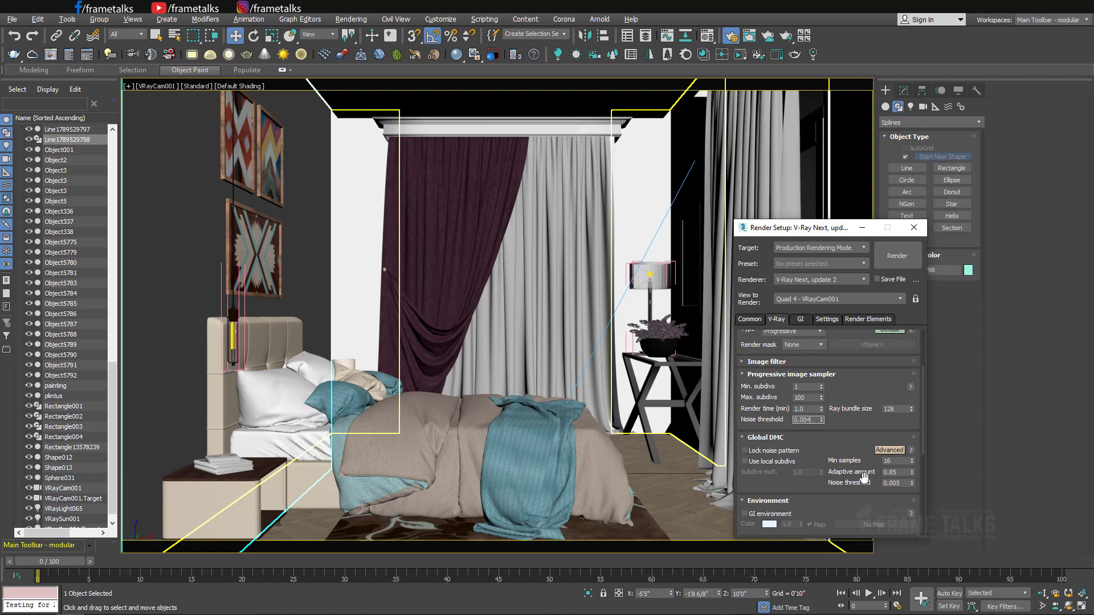
# - Set the irradiance map's current preset to High in the global illumination settings
pyautogui.click(894, 461)
pyautogui.scroll(-4, 830, 479)
pyautogui.scroll(3, 827, 459)
pyautogui.click(801, 318)
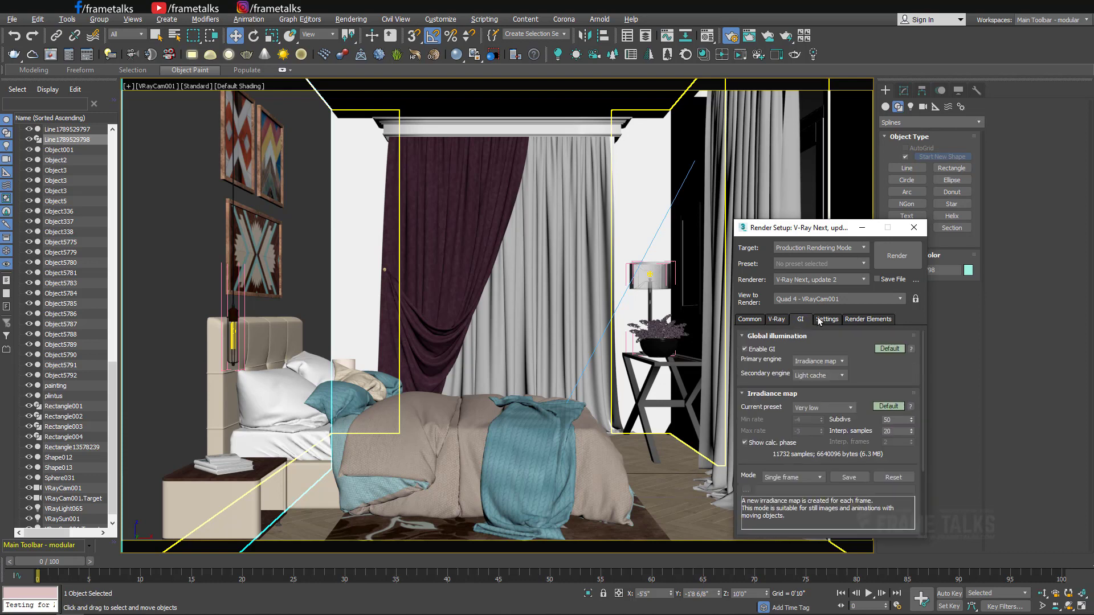
pyautogui.click(826, 319)
pyautogui.click(801, 319)
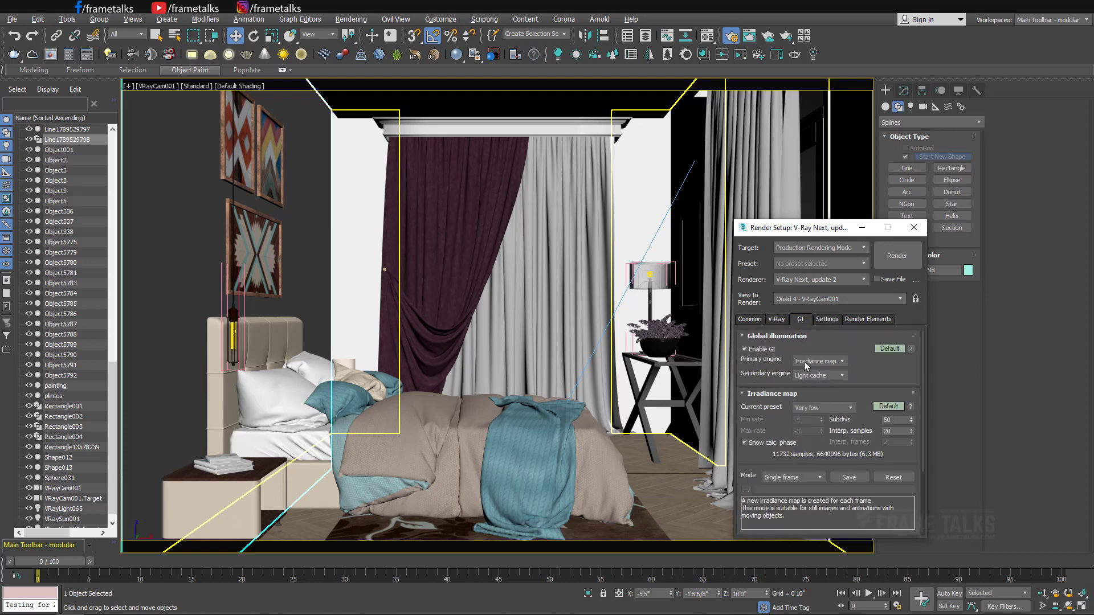
pyautogui.click(836, 408)
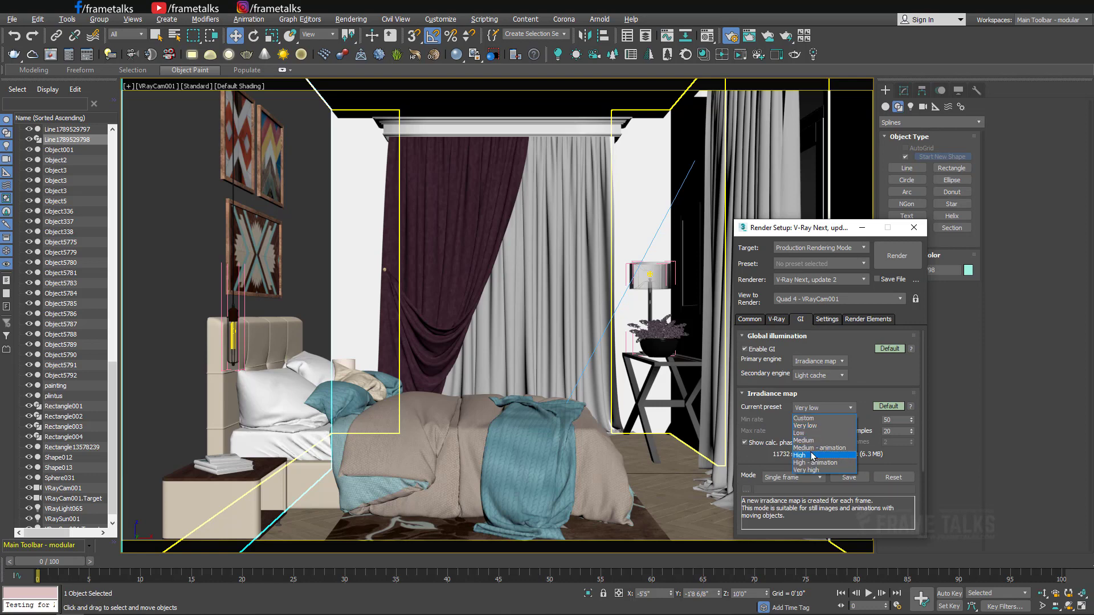
pyautogui.click(813, 455)
# - Set the irradiance map's interpolation samples to 80 and the light cache subdivs to 1500
pyautogui.moveTo(803, 446); pyautogui.dragTo(906, 412)
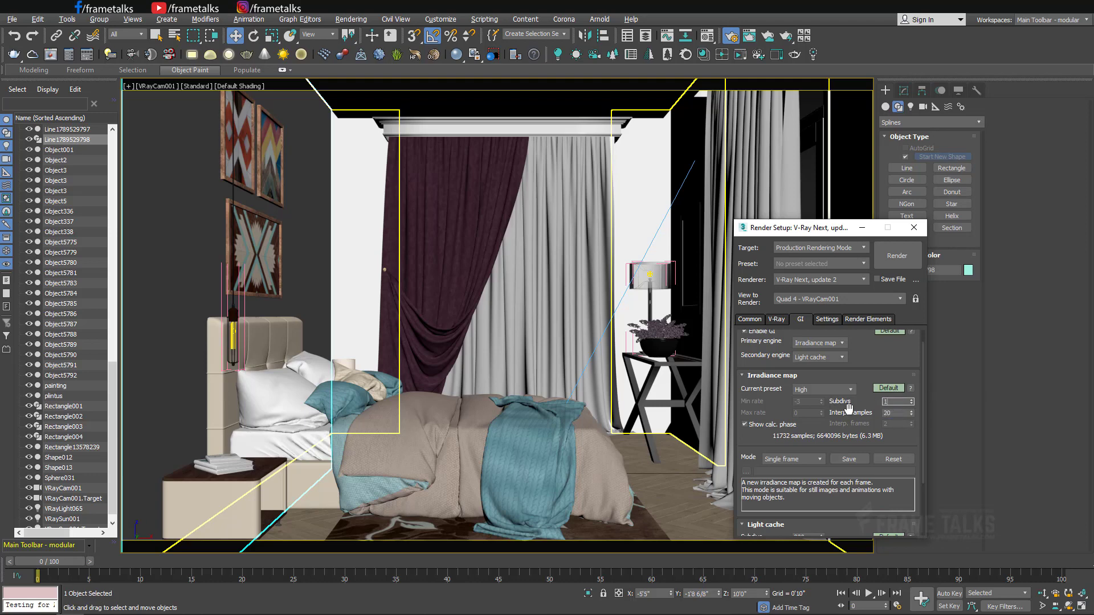
pyautogui.press('Tab')
pyautogui.moveTo(793, 443); pyautogui.dragTo(796, 265)
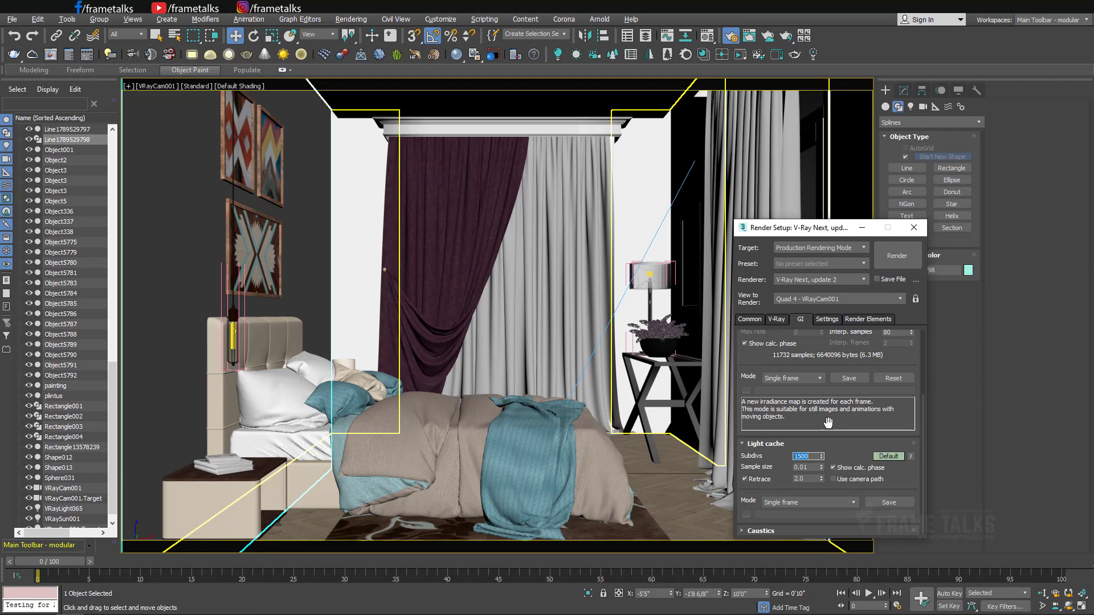
# - Start a render of the camera view to check the lighting, stop it during the light cache pass and minimize the frame buffer
pyautogui.click(760, 320)
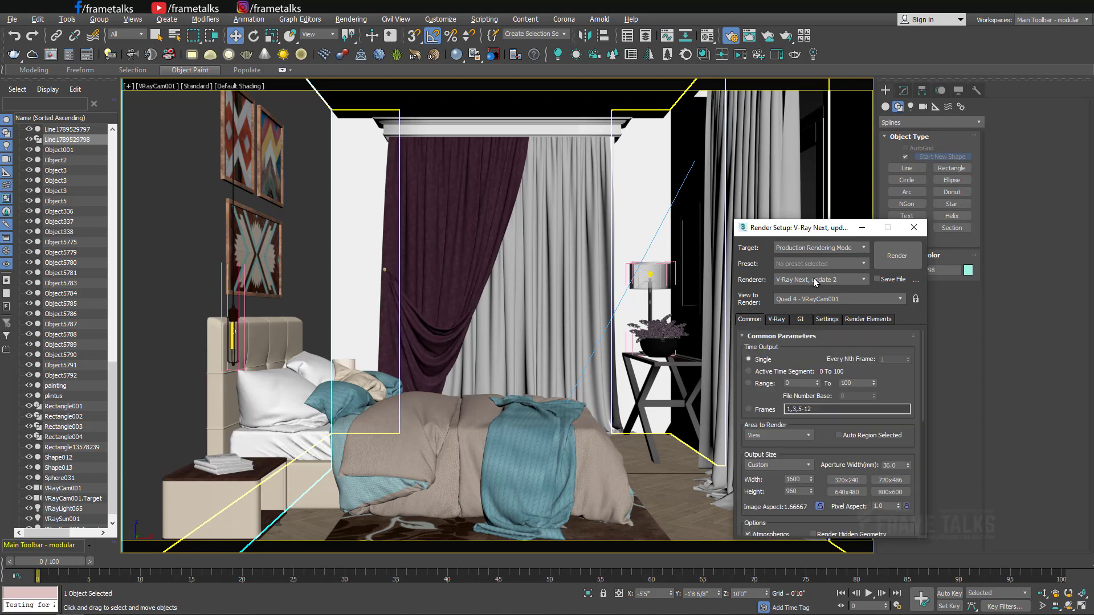
pyautogui.click(892, 264)
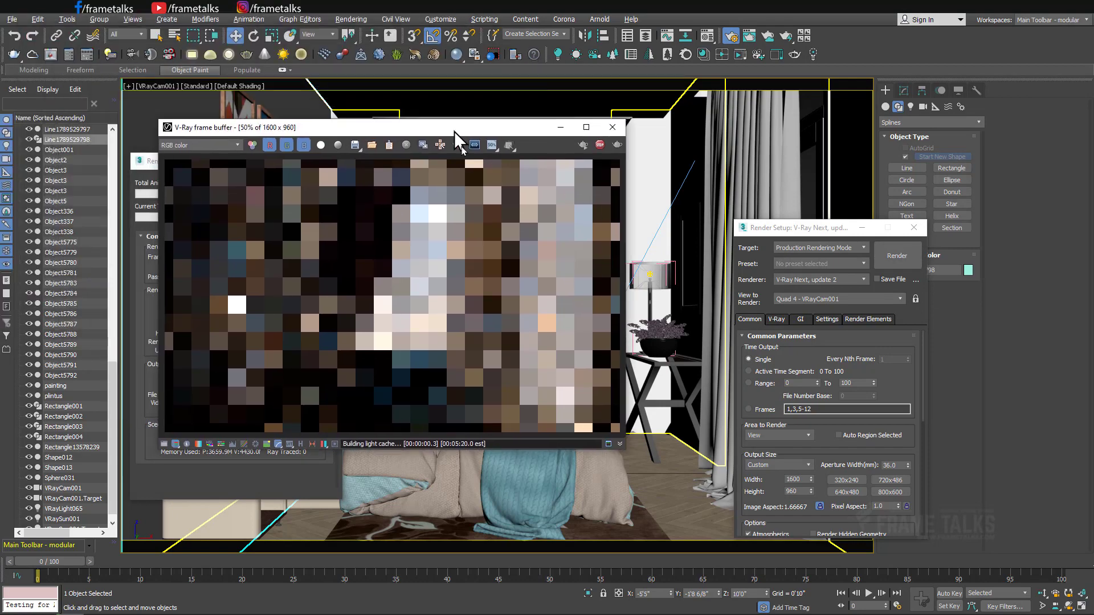
pyautogui.moveTo(455, 136); pyautogui.dragTo(434, 161)
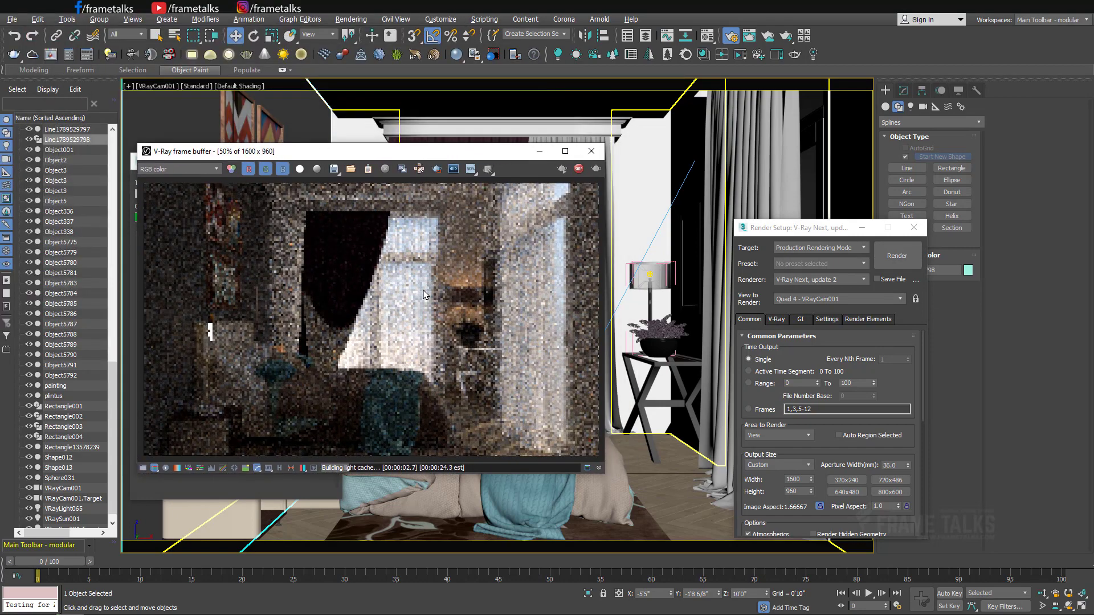
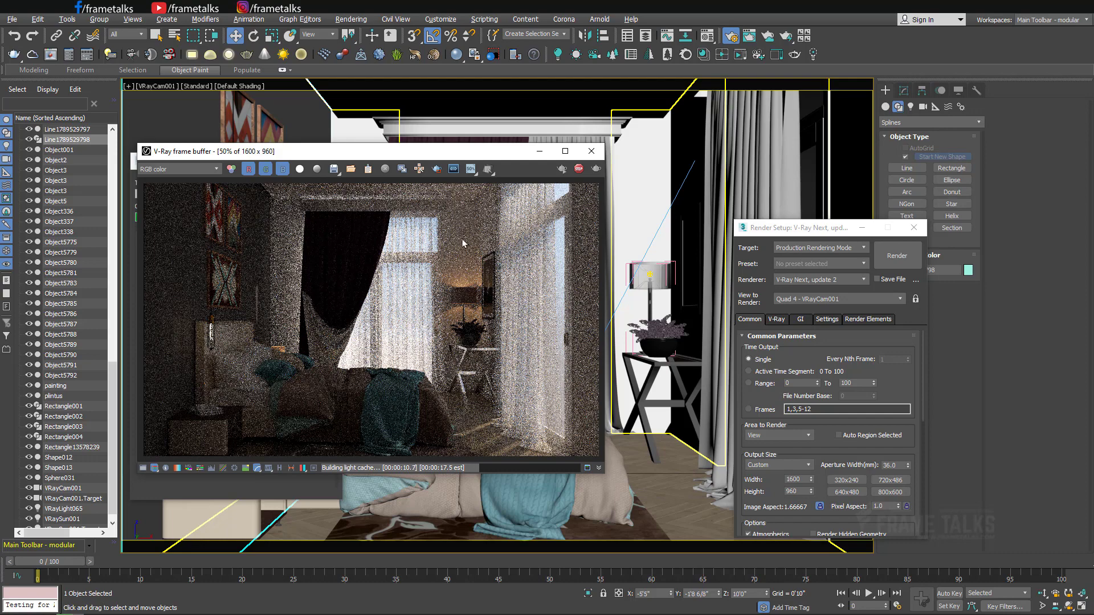
pyautogui.click(578, 169)
pyautogui.click(613, 122)
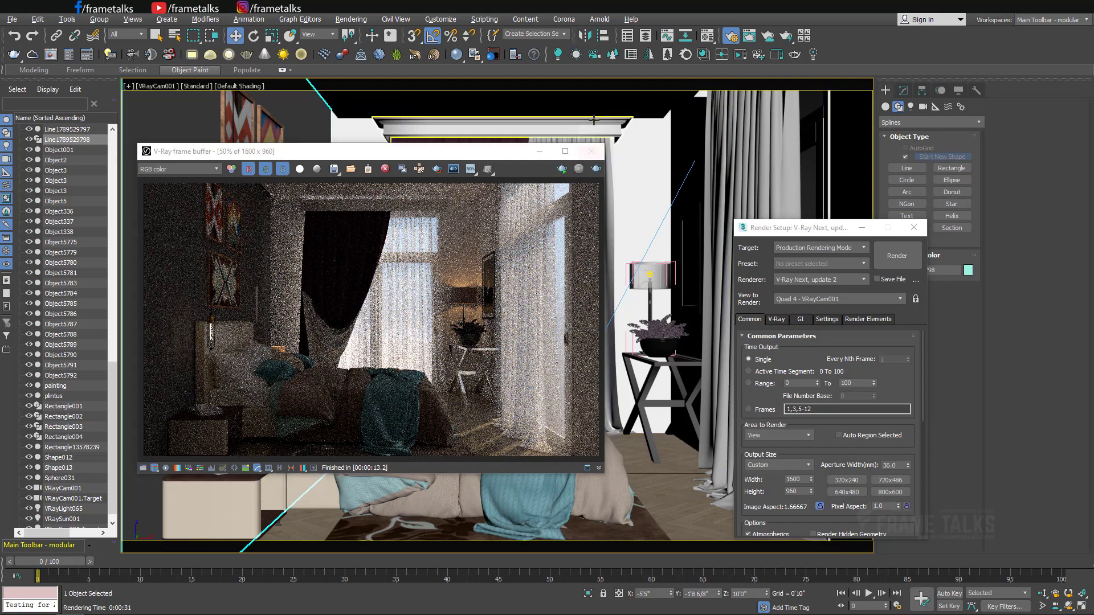
pyautogui.hotkey('alt', 'w')
pyautogui.click(540, 152)
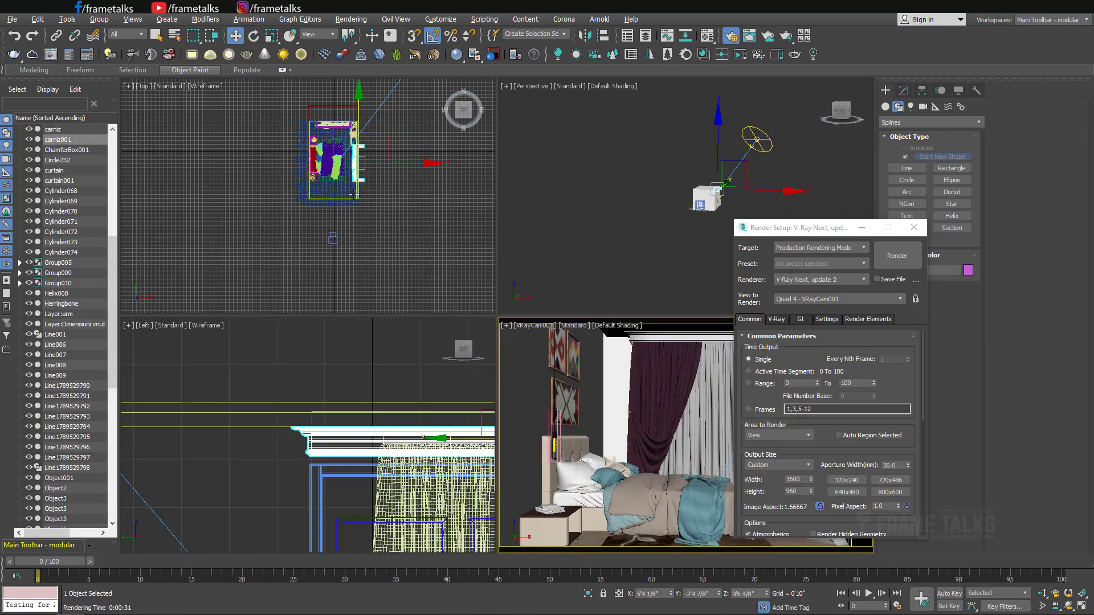
# - Bring up the full top view of the room and close the Render Setup window
pyautogui.rightClick(449, 272)
pyautogui.hotkey('alt', 'w')
pyautogui.click(449, 271)
pyautogui.scroll(5, 449, 271)
pyautogui.moveTo(449, 271); pyautogui.dragTo(299, 424, button='middle')
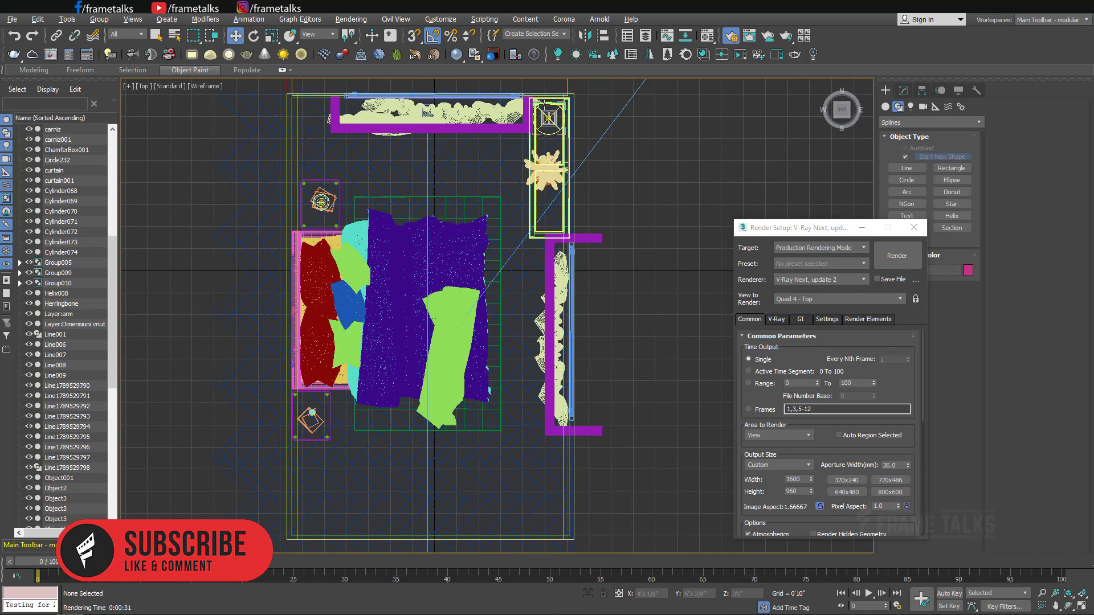
pyautogui.scroll(-4, 473, 450)
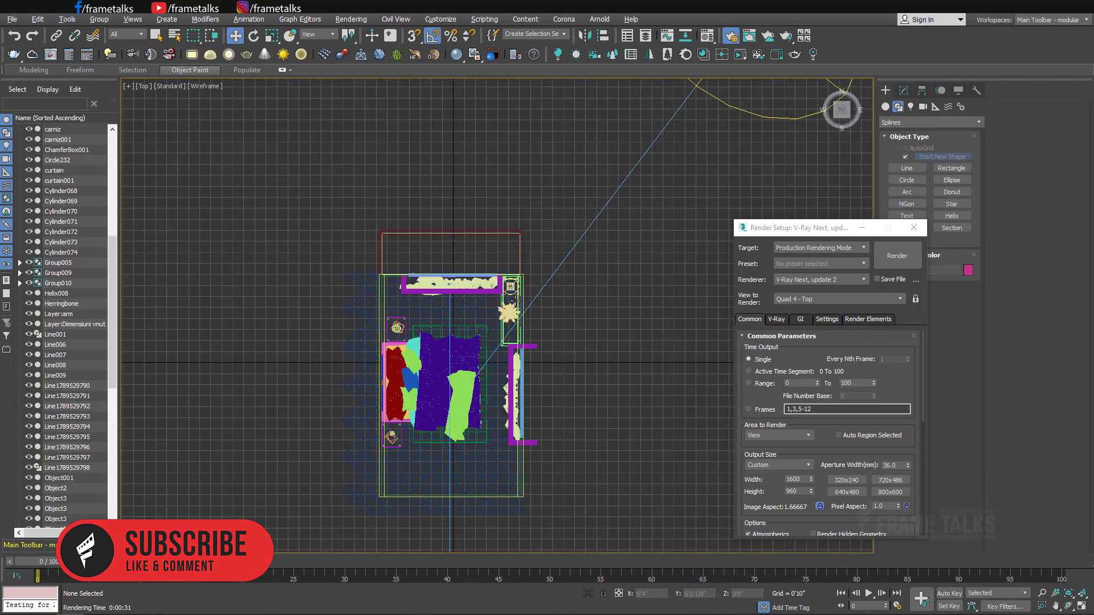
pyautogui.click(913, 227)
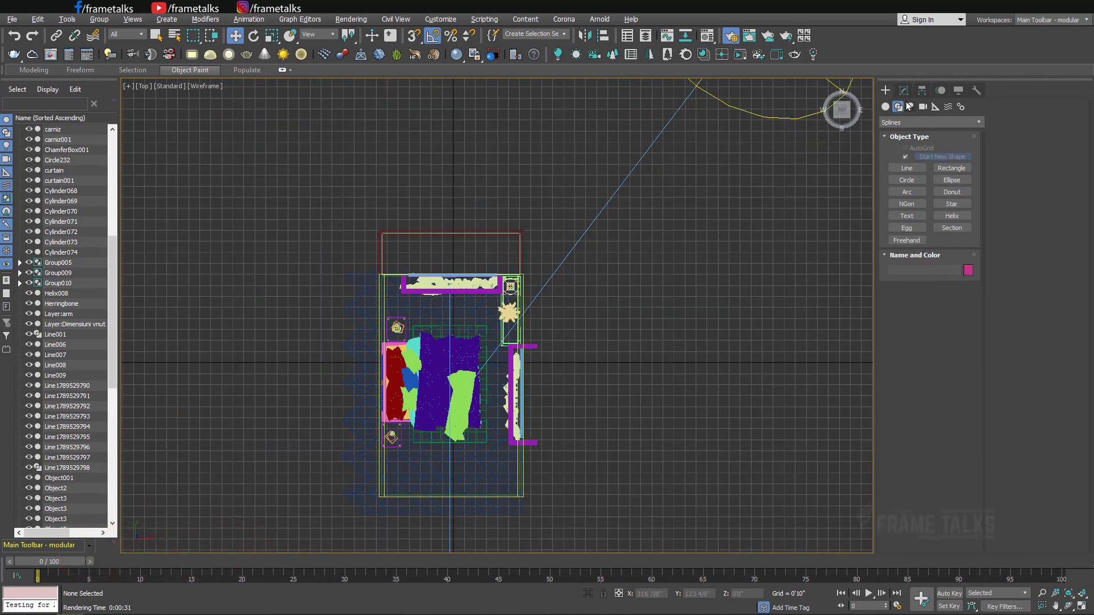
# - Draw a plane VRayLight about 5'5" by 6'5" in the left view at window height
pyautogui.click(910, 106)
pyautogui.click(917, 122)
pyautogui.click(902, 165)
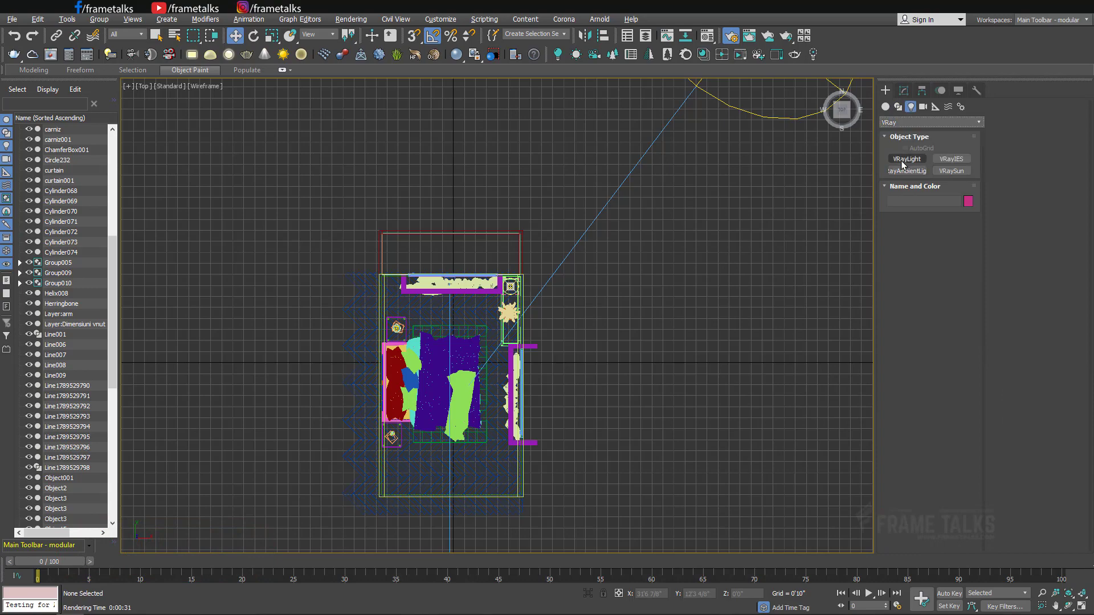
pyautogui.click(902, 162)
pyautogui.scroll(5, 453, 292)
pyautogui.hotkey('alt', 'w')
pyautogui.middleClick(422, 399)
pyautogui.hotkey('alt', 'w')
pyautogui.scroll(-6, 484, 193)
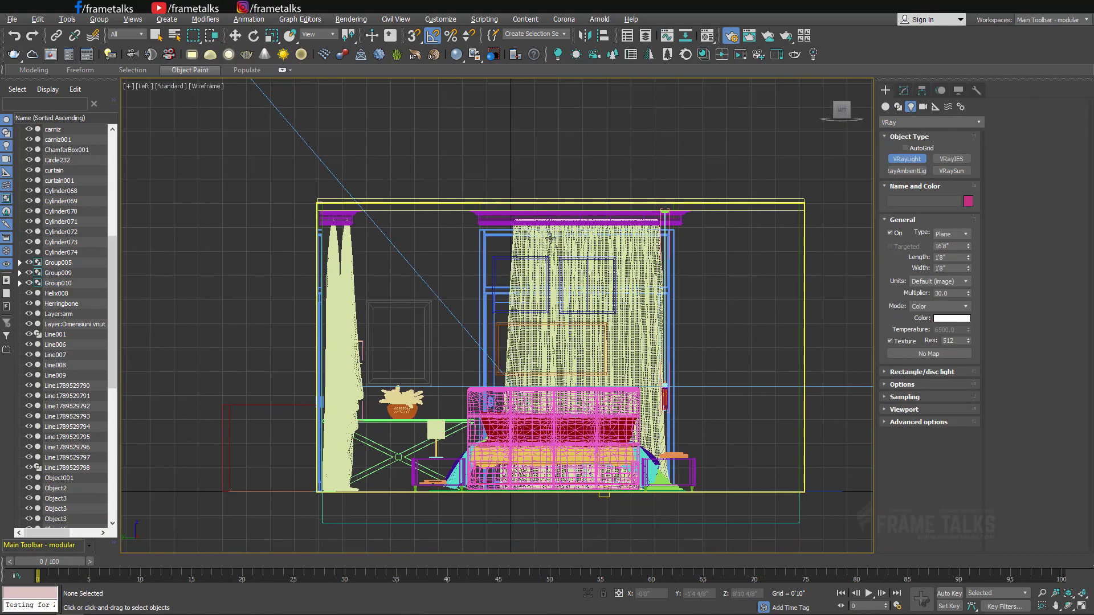
pyautogui.scroll(-2, 550, 238)
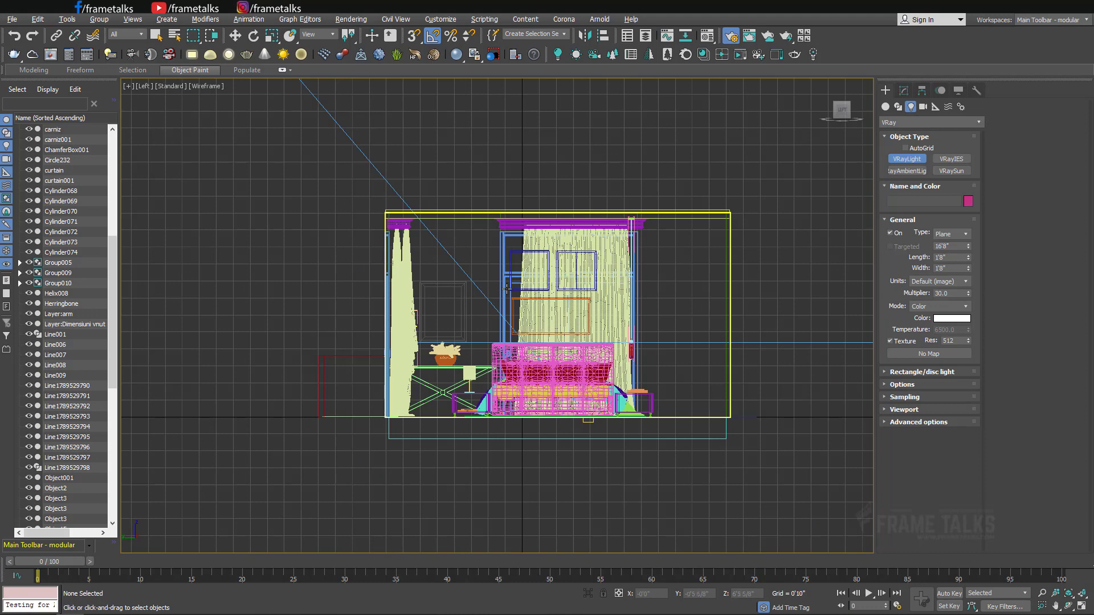
pyautogui.press('p')
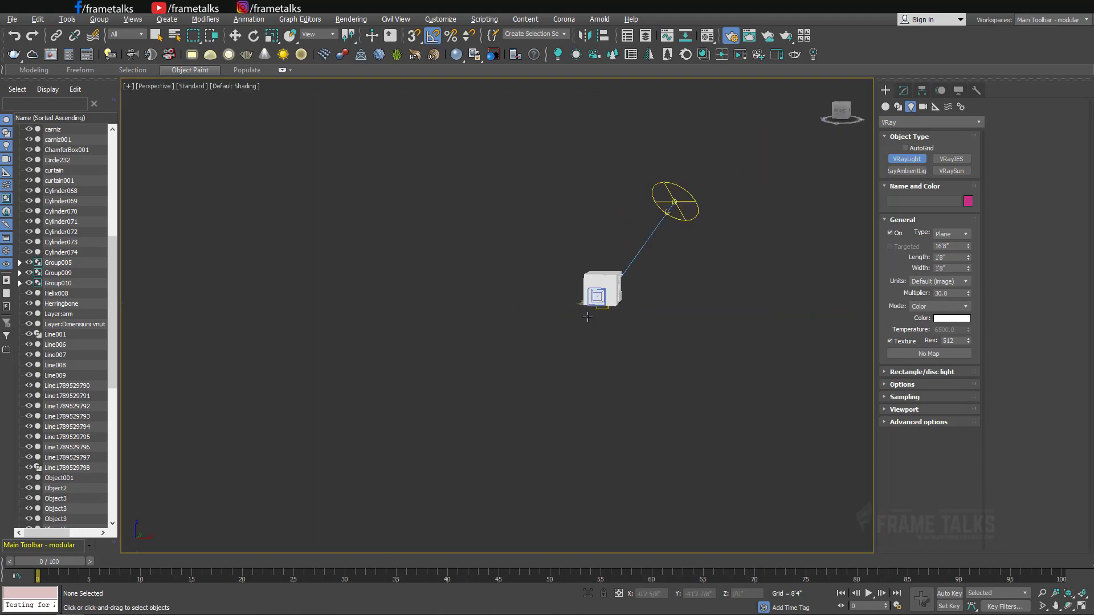
pyautogui.scroll(5, 705, 210)
pyautogui.moveTo(705, 210)
pyautogui.mouseDown(button='middle')
pyautogui.moveTo(553, 285)
pyautogui.moveTo(569, 286)
pyautogui.mouseUp(button='middle')
pyautogui.hotkey('alt', 'w')
pyautogui.middleClick(433, 371)
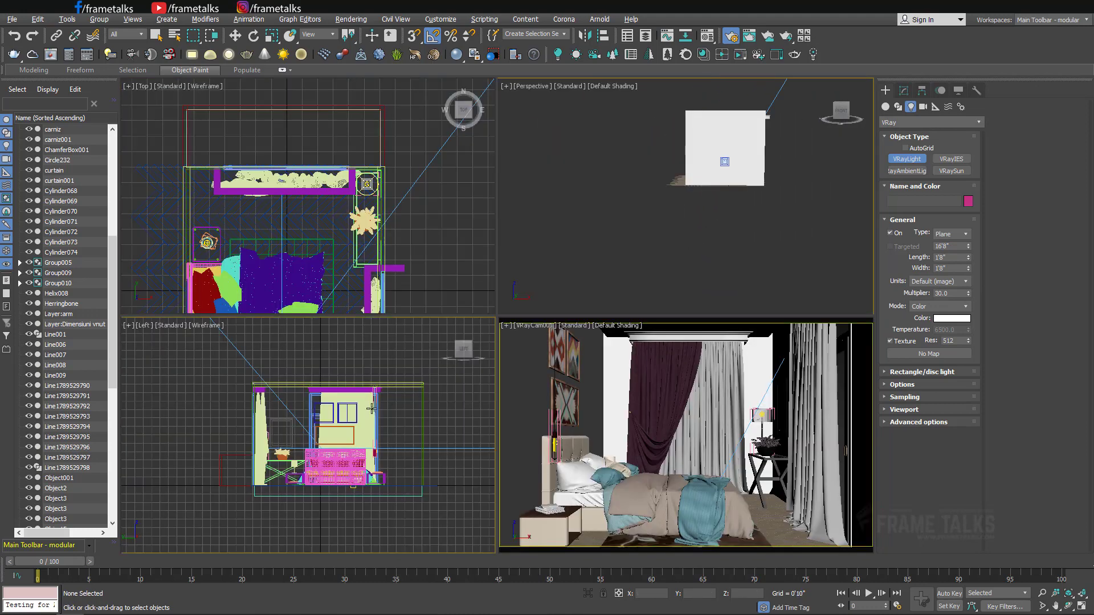
pyautogui.hotkey('alt', 'w')
pyautogui.hotkey('alt', 'w')
pyautogui.middleClick(456, 267)
pyautogui.hotkey('alt', 'w')
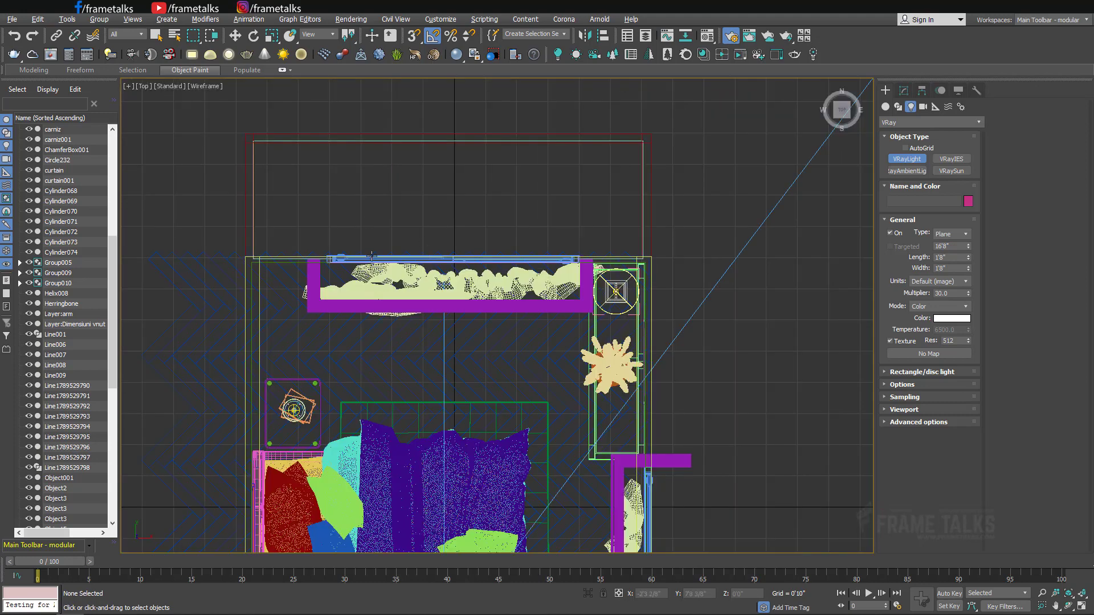
pyautogui.moveTo(442, 385)
pyautogui.mouseDown(button='middle')
pyautogui.moveTo(442, 254)
pyautogui.moveTo(446, 371)
pyautogui.mouseUp(button='middle')
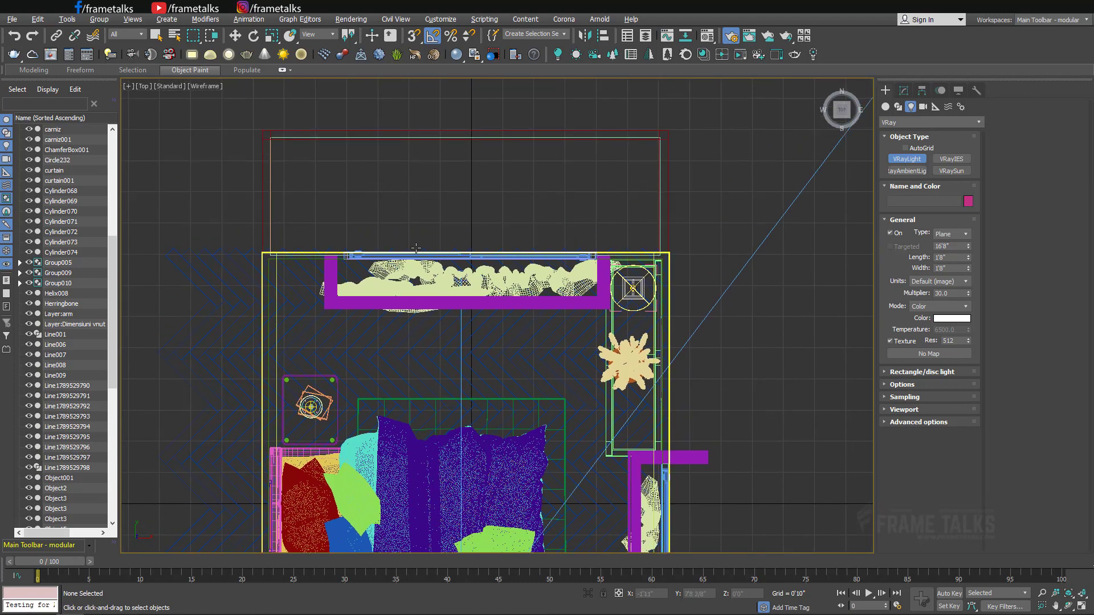
pyautogui.hotkey('alt', 'w')
pyautogui.moveTo(329, 397); pyautogui.dragTo(383, 467)
# - Move the plane light in the top view to just outside the window behind the long curtains
pyautogui.press('w')
pyautogui.scroll(-3, 408, 287)
pyautogui.hotkey('alt', 'w')
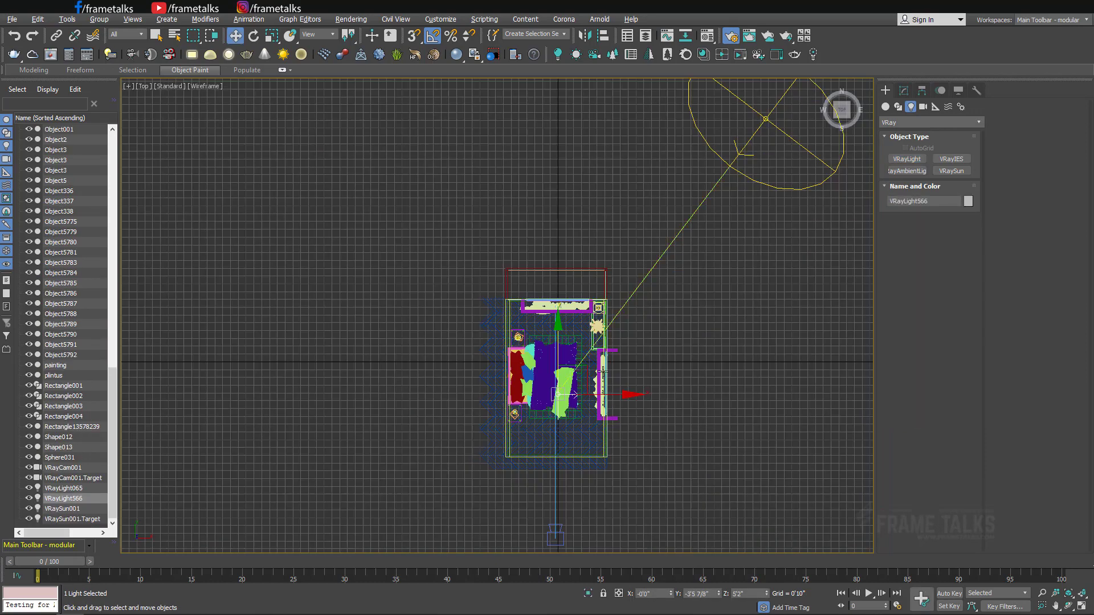
pyautogui.moveTo(598, 378); pyautogui.dragTo(583, 279)
pyautogui.scroll(3, 567, 308)
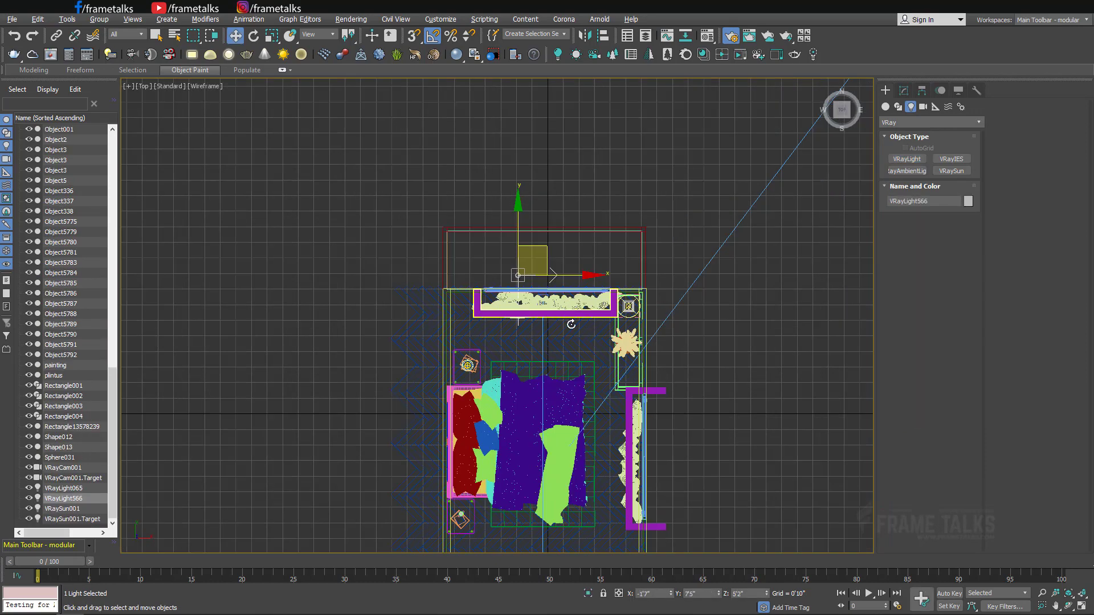
# - Rotate the plane light -90 degrees about Z so it faces into the room, and centre it in front of the window
pyautogui.press('e')
pyautogui.moveTo(577, 342); pyautogui.dragTo(561, 357)
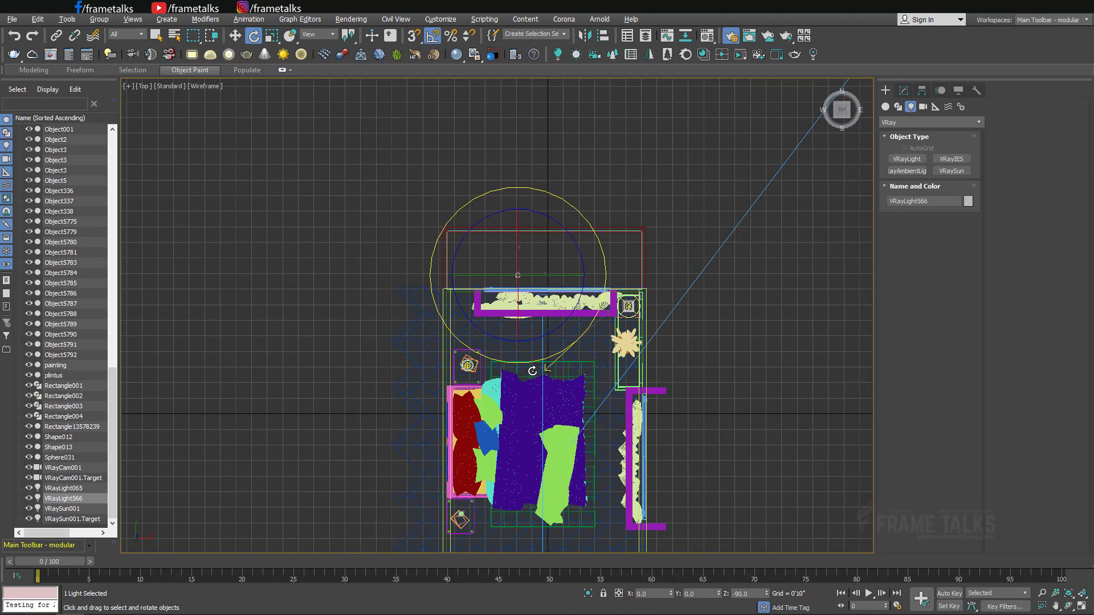
pyautogui.press('w')
pyautogui.scroll(3, 540, 273)
pyautogui.moveTo(526, 268); pyautogui.dragTo(550, 244)
# - Enlarge the plane light to a length of about 6'11" and a width of about 9'3" to cover the window
pyautogui.hotkey('alt', 'w')
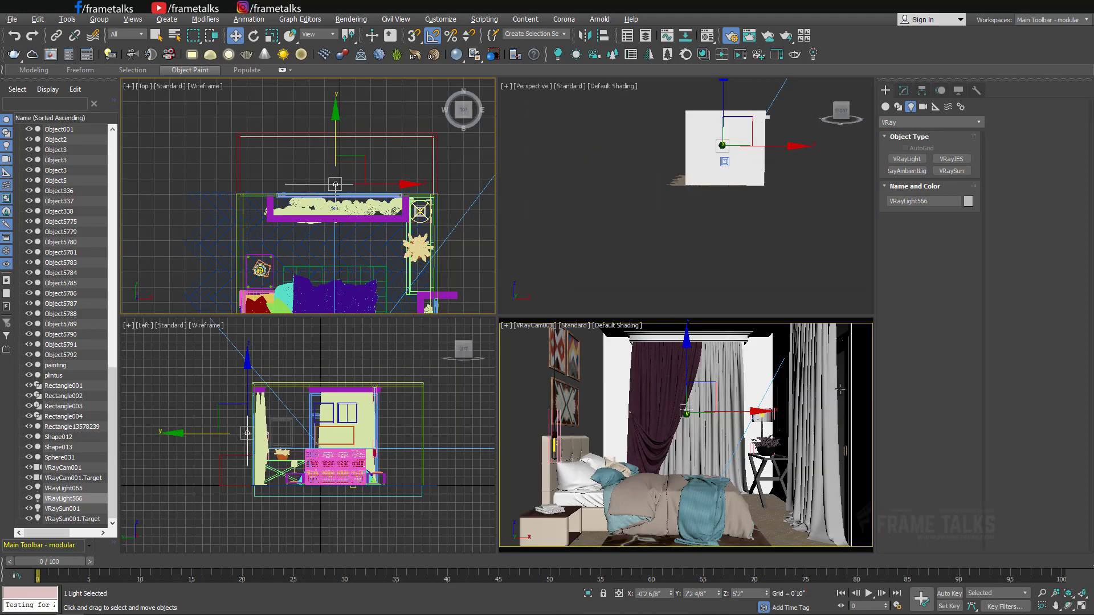
pyautogui.rightClick(769, 322)
pyautogui.hotkey('alt', 'w')
pyautogui.click(903, 90)
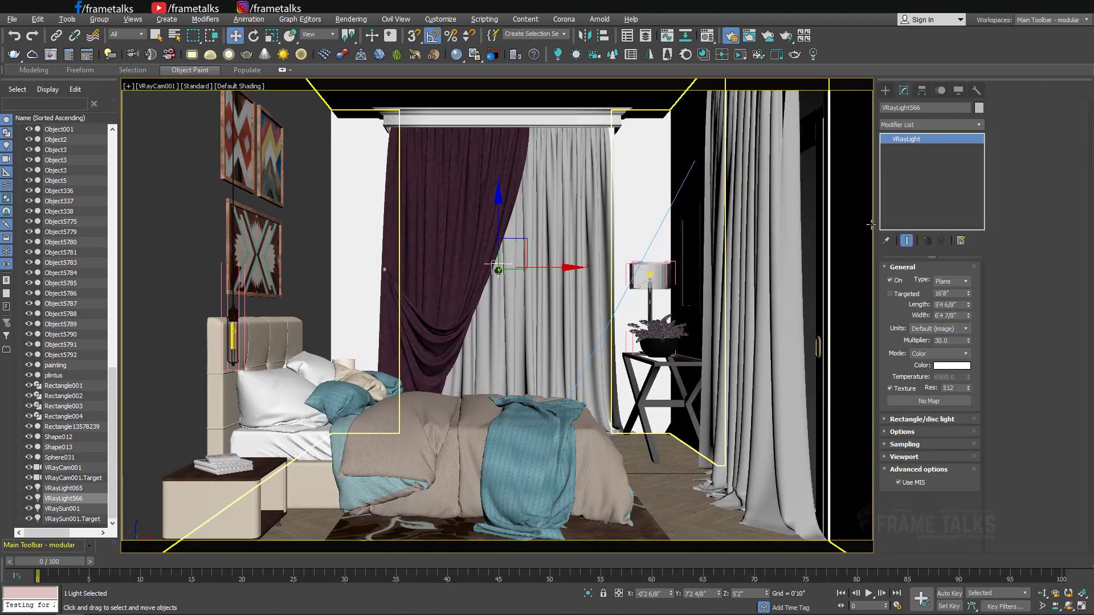
pyautogui.hotkey('alt', 'w')
pyautogui.rightClick(743, 234)
pyautogui.hotkey('alt', 'w')
pyautogui.press('z')
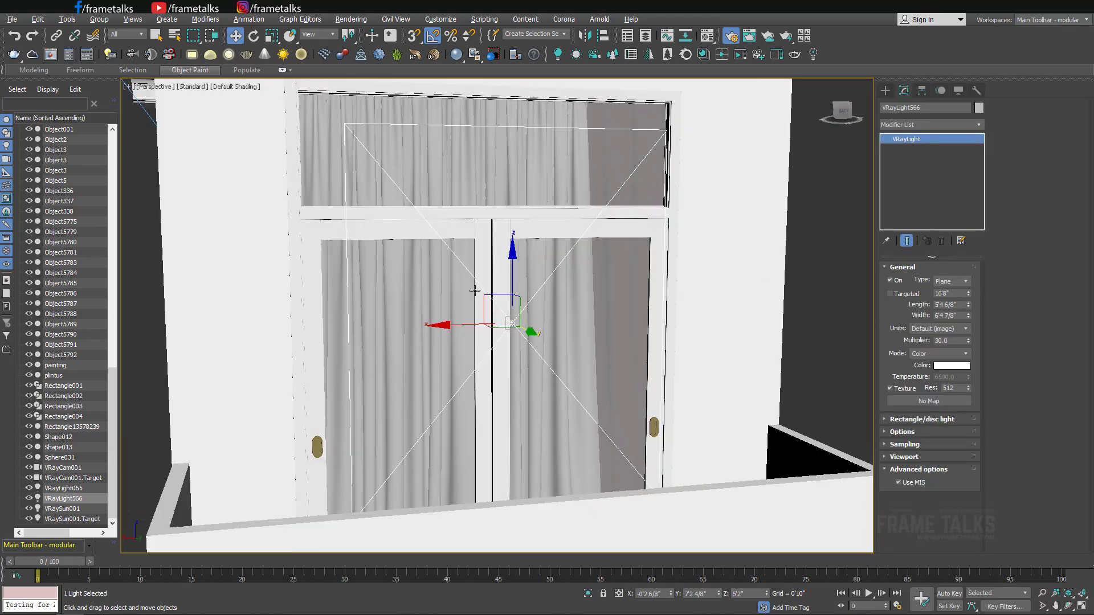
pyautogui.keyDown('alt'); pyautogui.moveTo(528, 324); pyautogui.dragTo(548, 339, button='middle'); pyautogui.keyUp('alt')
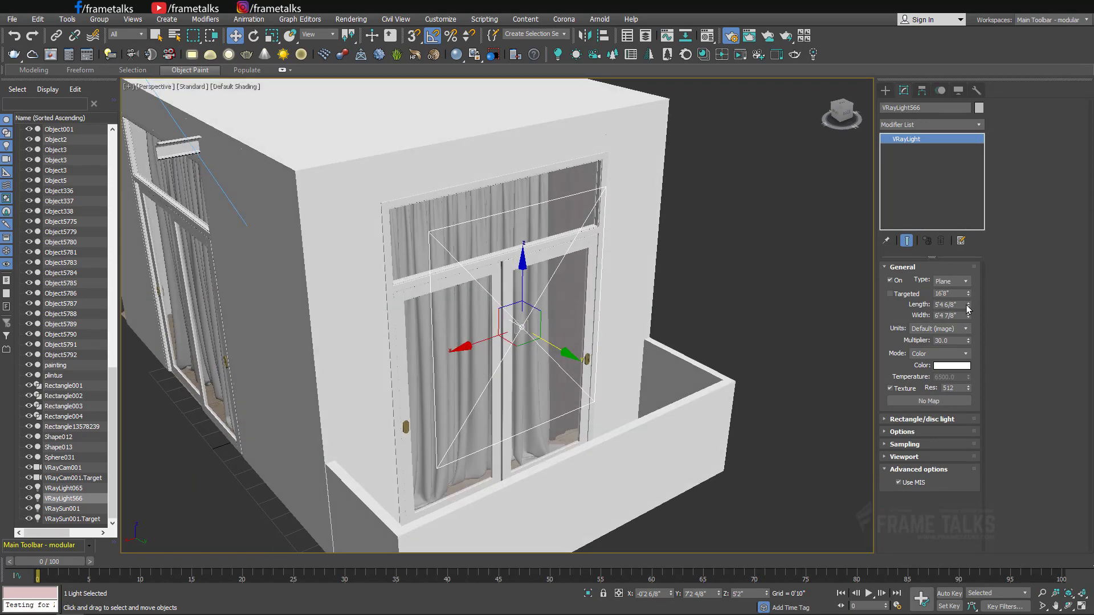
pyautogui.moveTo(967, 308); pyautogui.dragTo(967, 291)
# - Lower the plane light to Z 5'1" and shift it slightly outward from the window to Y 7'3 3/8"
pyautogui.keyDown('alt'); pyautogui.moveTo(513, 328); pyautogui.dragTo(538, 333, button='middle'); pyautogui.keyUp('alt')
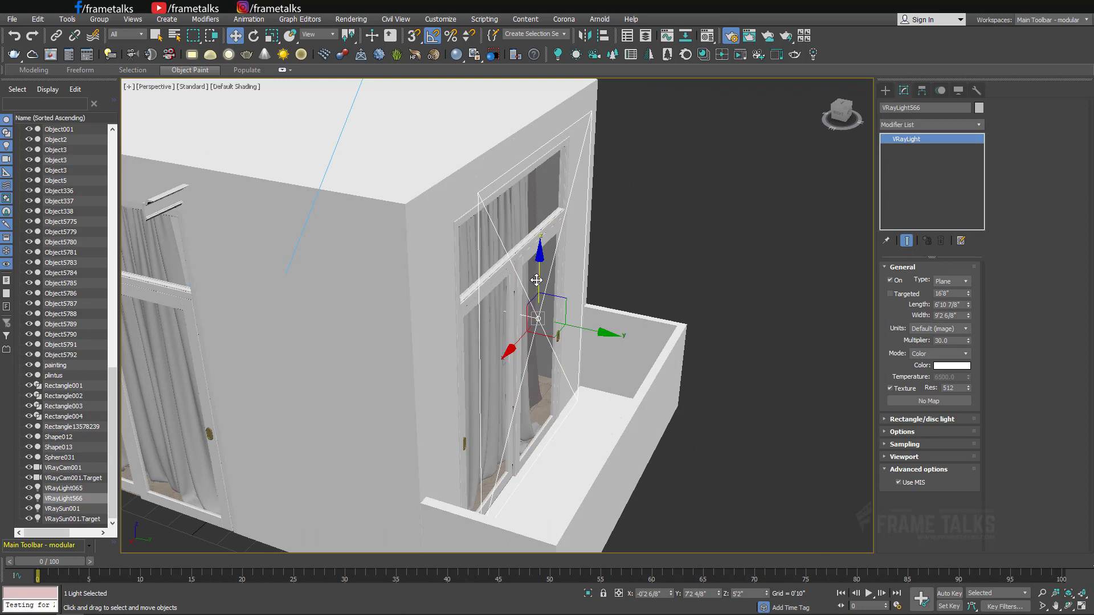
pyautogui.moveTo(538, 283); pyautogui.dragTo(532, 262)
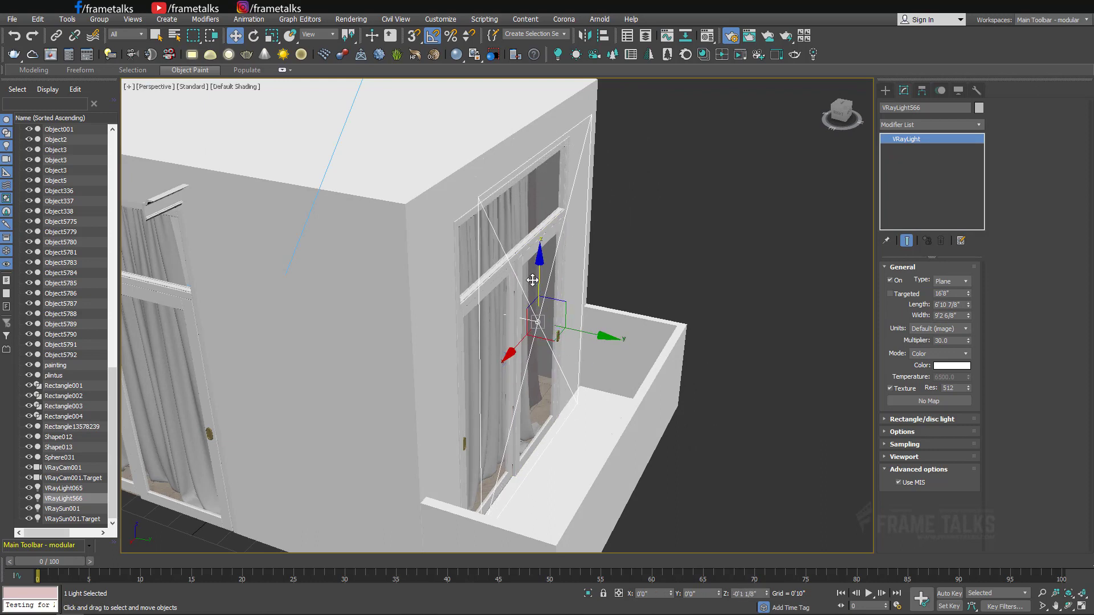
pyautogui.moveTo(585, 334); pyautogui.dragTo(587, 335)
# - Turn off Affect specular and Affect reflections in the plane light's options
pyautogui.click(914, 420)
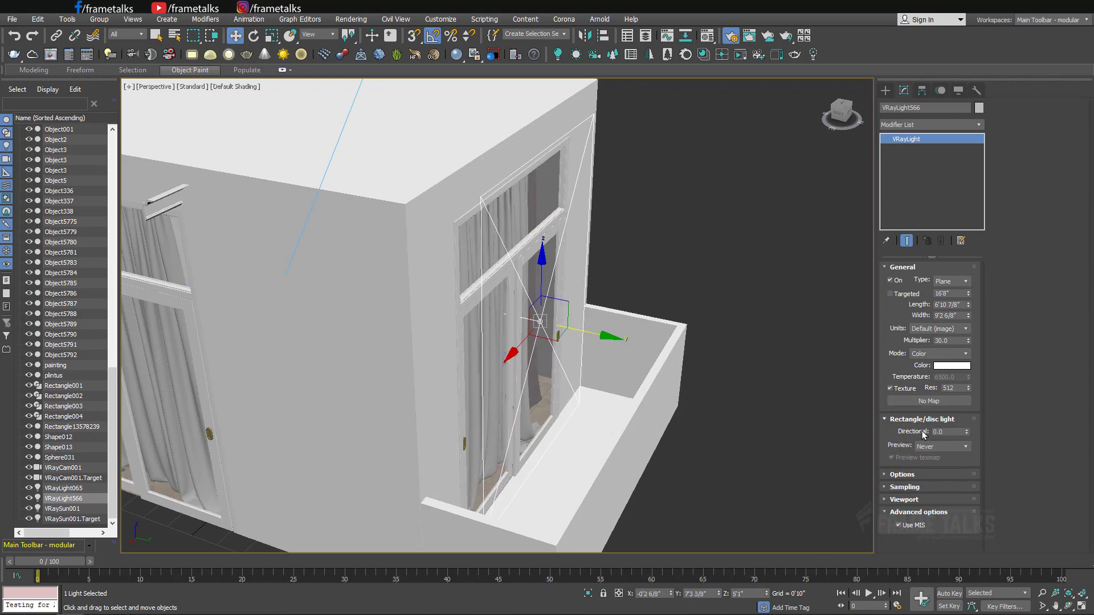
pyautogui.click(905, 475)
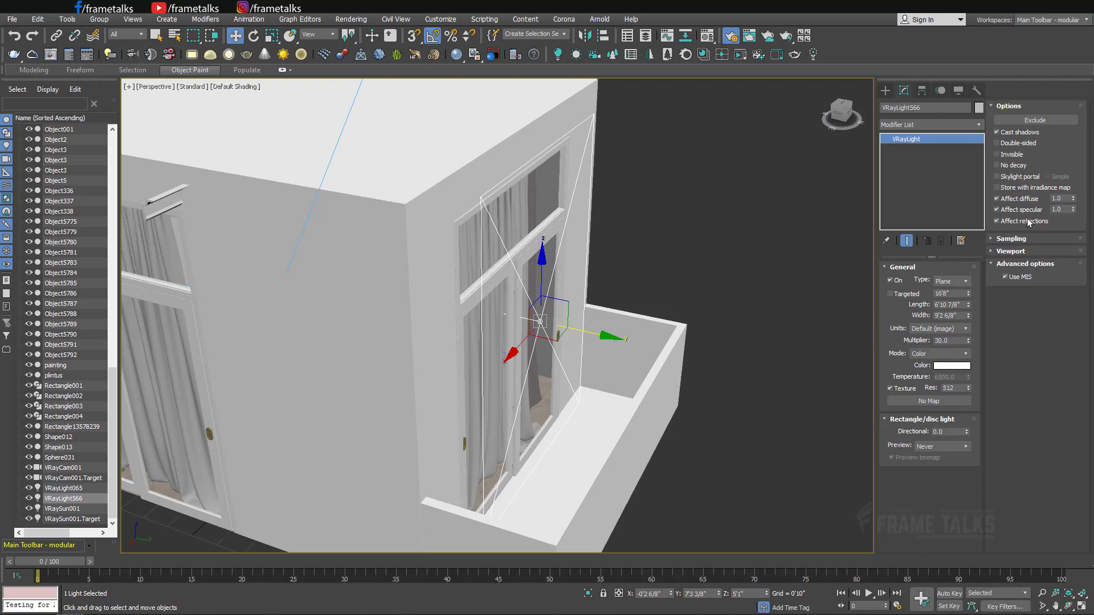
# - Render the camera view with the new plane light outside the window
pyautogui.hotkey('alt', 'w')
pyautogui.rightClick(686, 377)
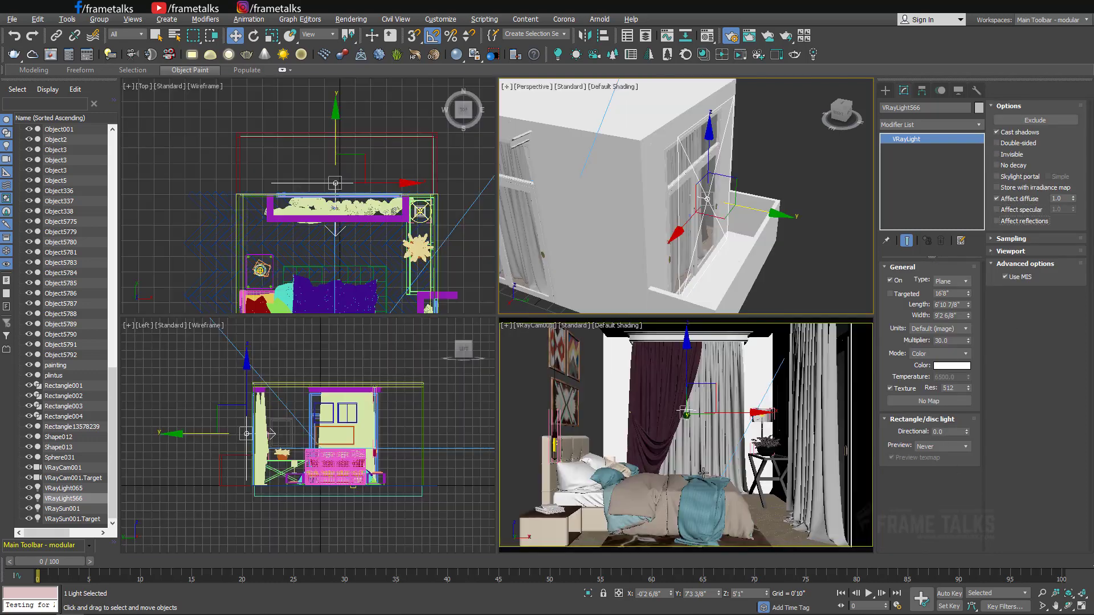
pyautogui.hotkey('alt', 'w')
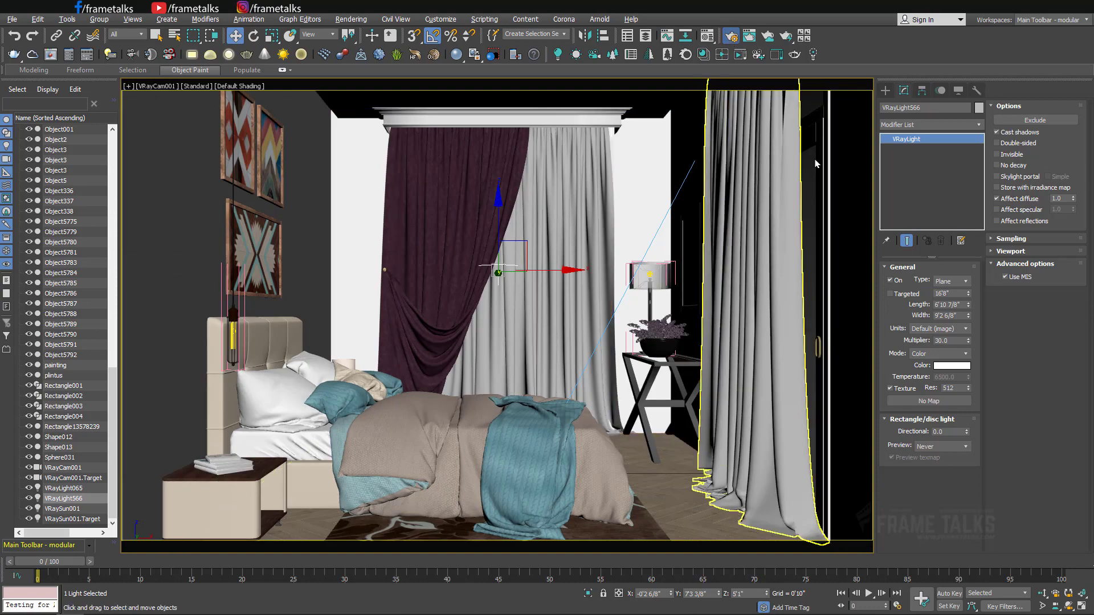
pyautogui.press('F10')
pyautogui.click(892, 256)
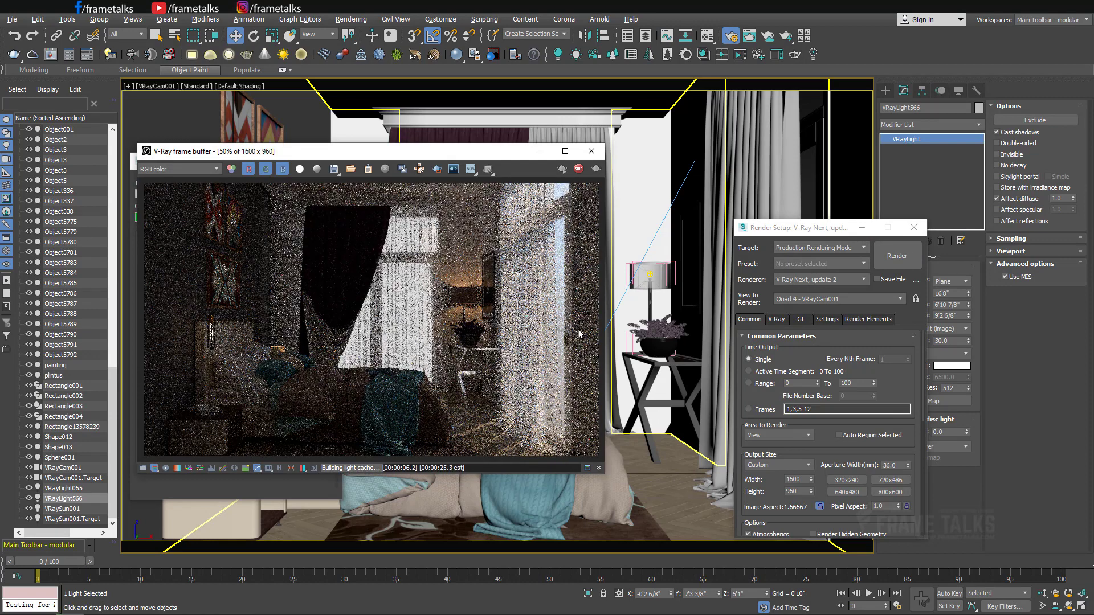
# - Stop the render and move the window plane light farther outward from the window to Y 10'1 5/8" in the top view
pyautogui.click(579, 171)
pyautogui.click(539, 151)
pyautogui.hotkey('alt', 'w')
pyautogui.rightClick(483, 308)
pyautogui.hotkey('alt', 'w')
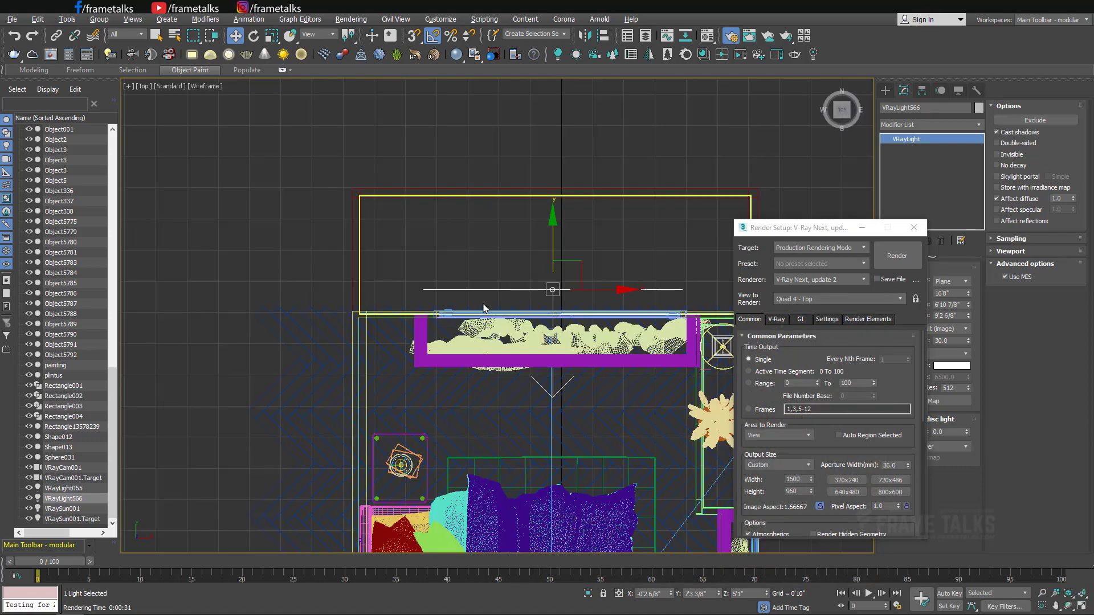
pyautogui.moveTo(552, 238); pyautogui.dragTo(547, 133)
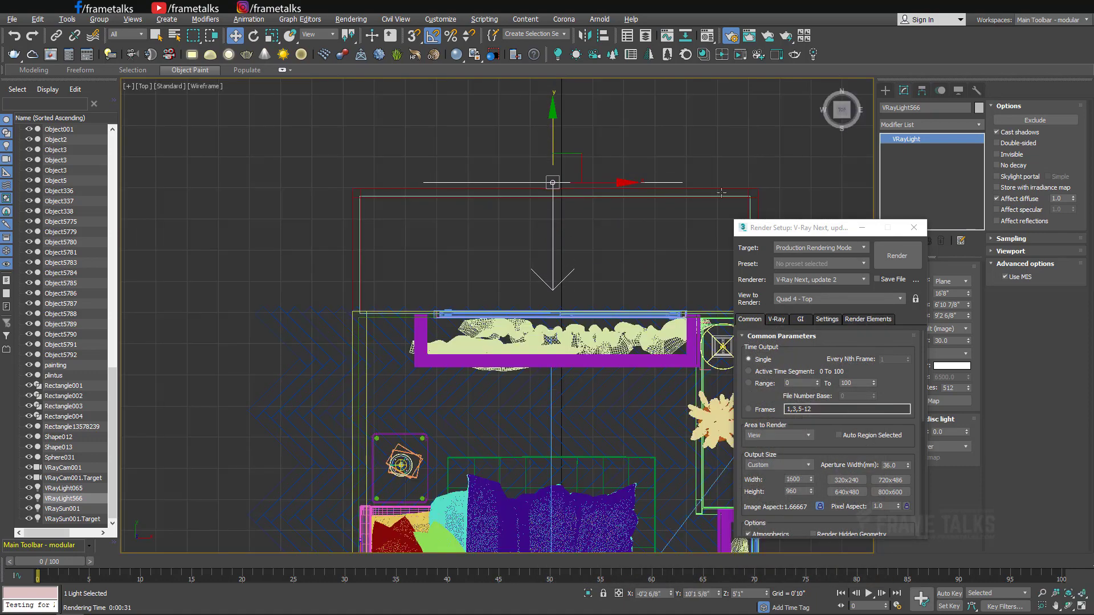
# - Set the window plane light's multiplier to 50 with Affect specular and Affect reflections enabled, and render the camera view
pyautogui.moveTo(830, 235); pyautogui.dragTo(103, 136)
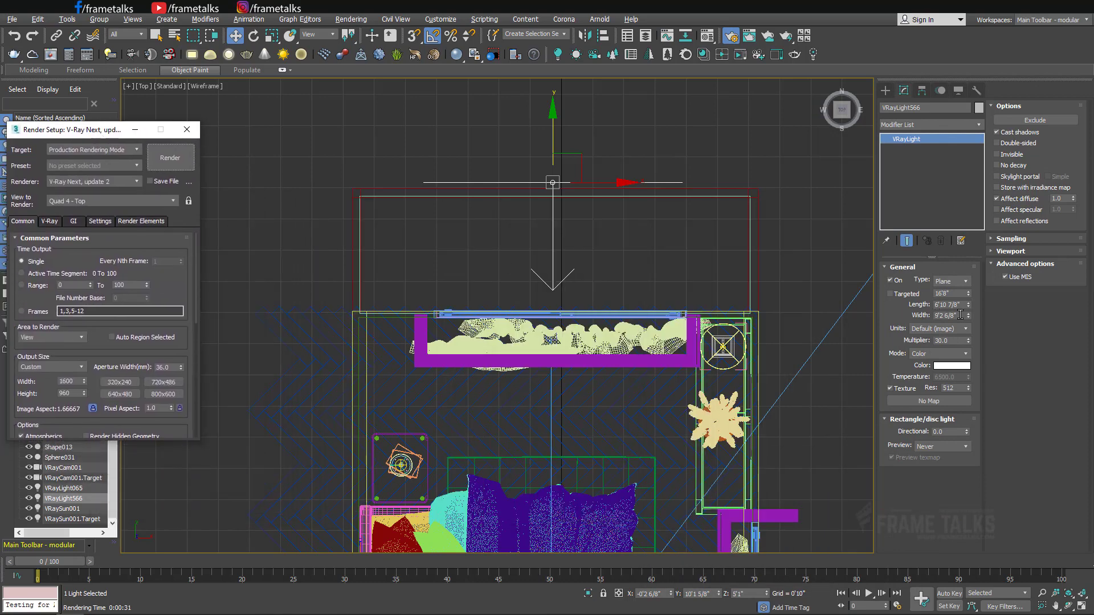
pyautogui.click(882, 345)
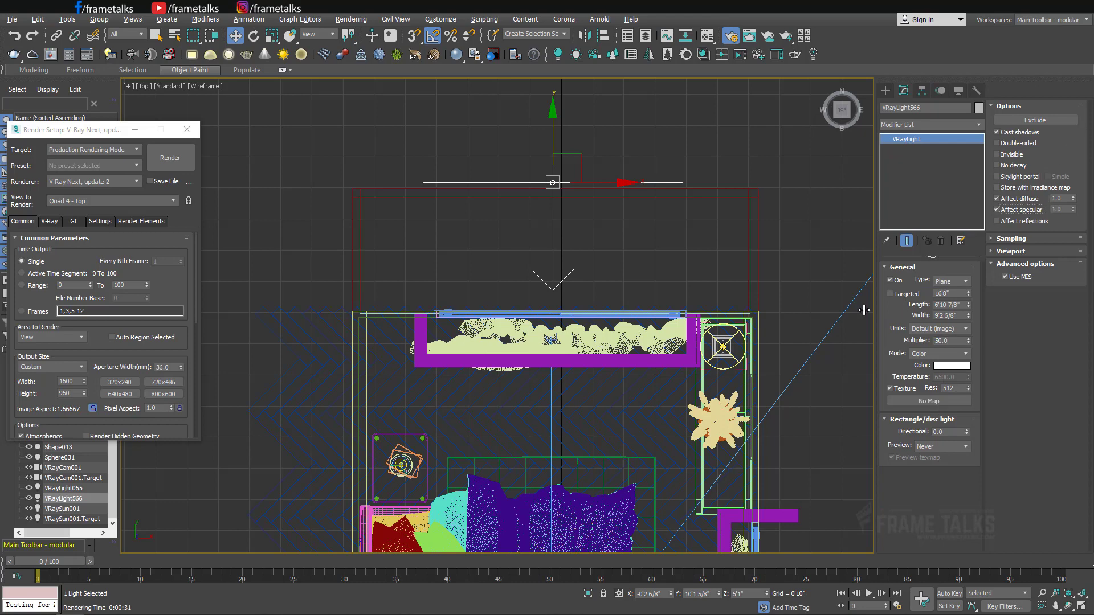
pyautogui.hotkey('alt', 'w')
pyautogui.rightClick(755, 375)
pyautogui.hotkey('alt', 'w')
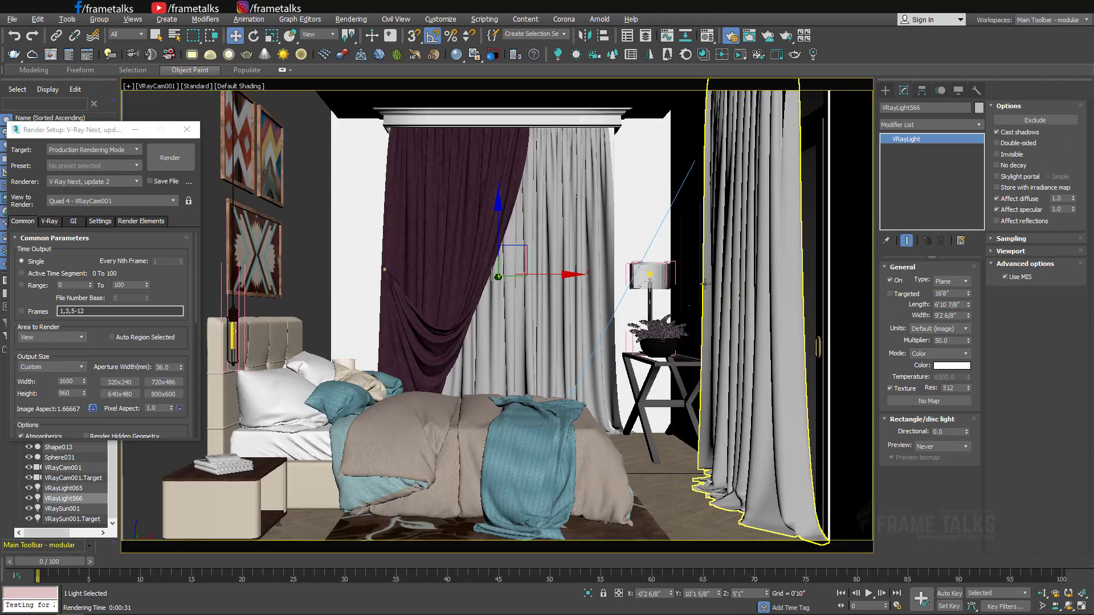
pyautogui.click(170, 159)
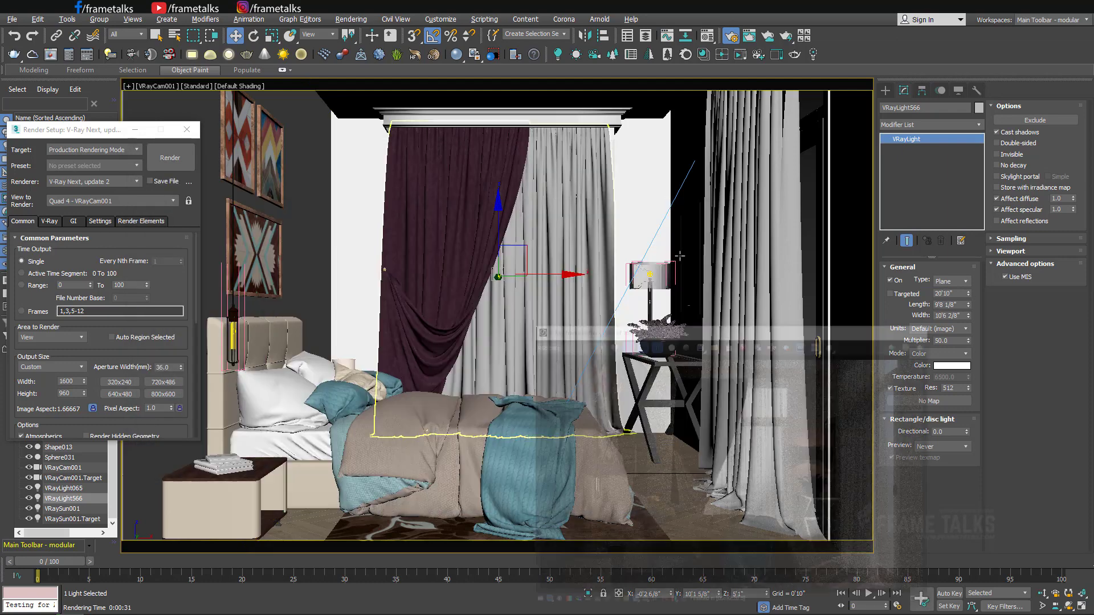
# - Enable the override material in the V-Ray global switches and assign a VRayMtl to it
pyautogui.click(49, 221)
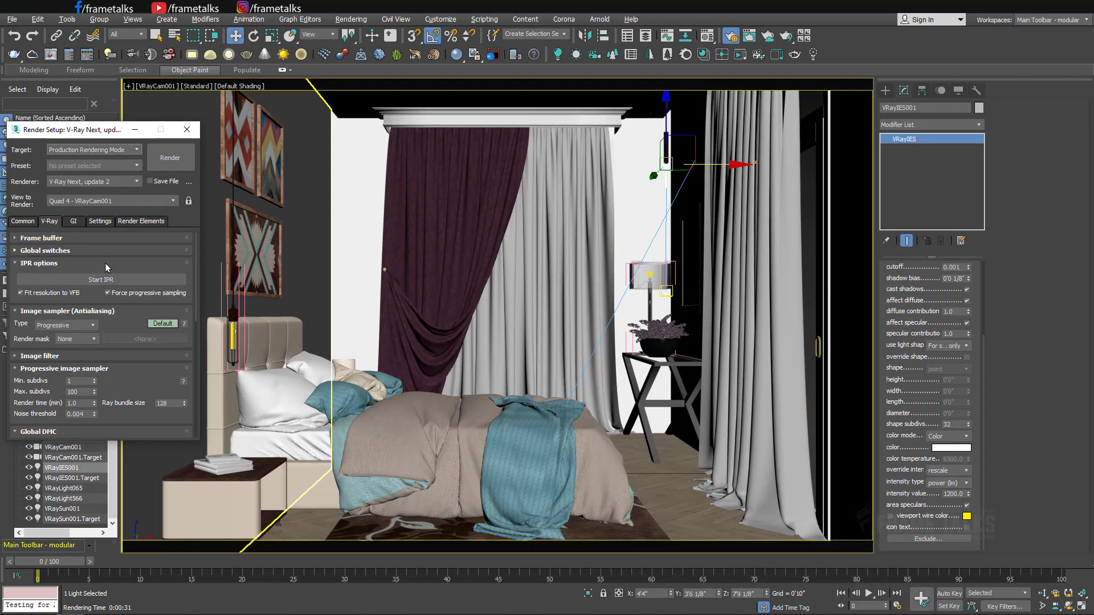
pyautogui.click(108, 250)
pyautogui.click(105, 331)
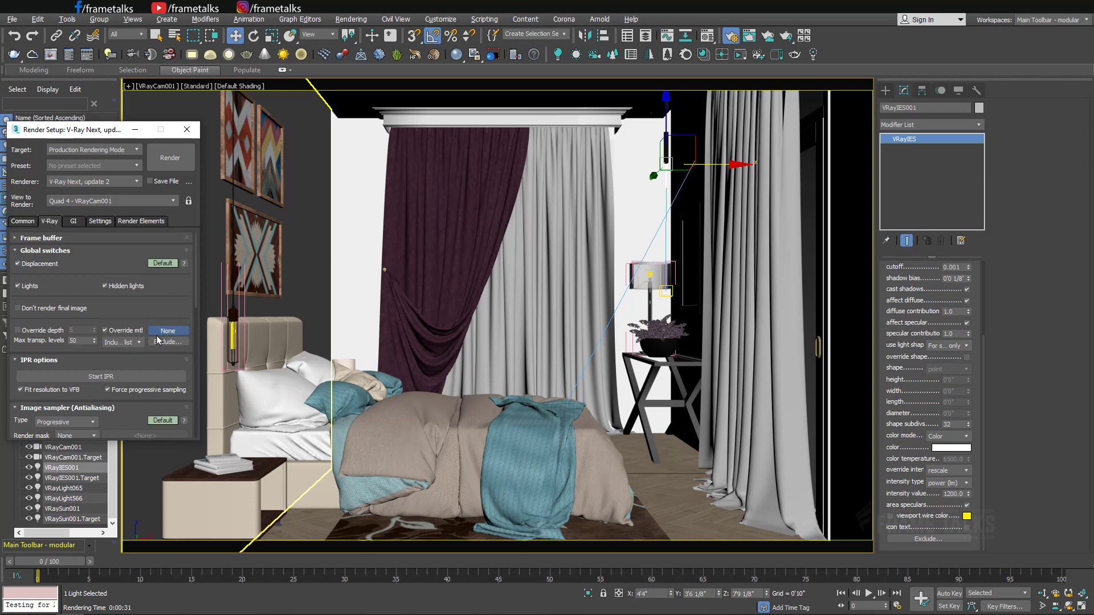
pyautogui.click(164, 331)
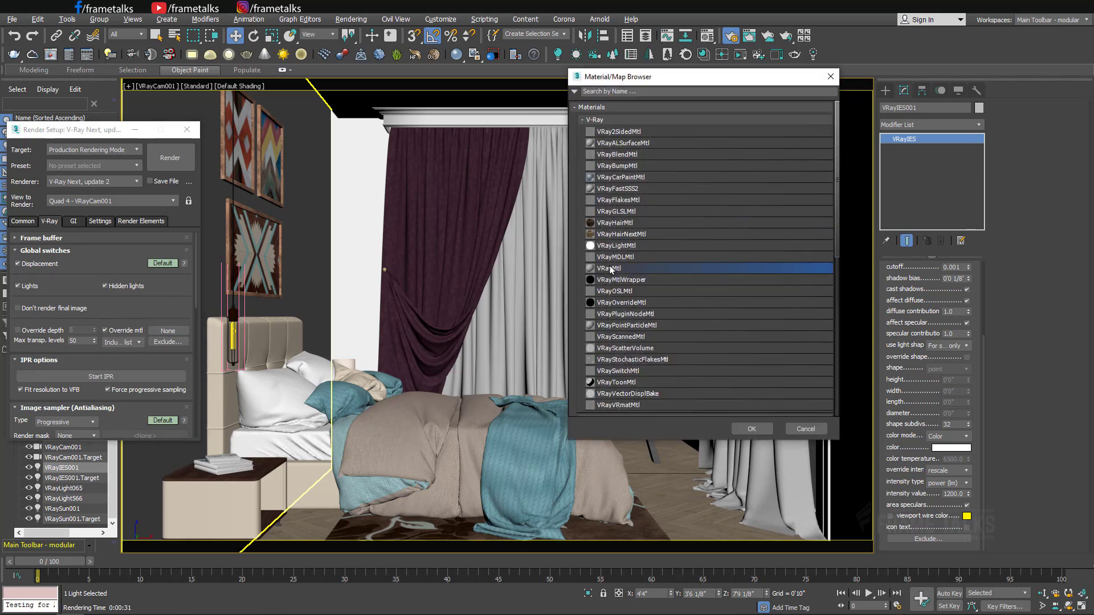
pyautogui.doubleClick(609, 268)
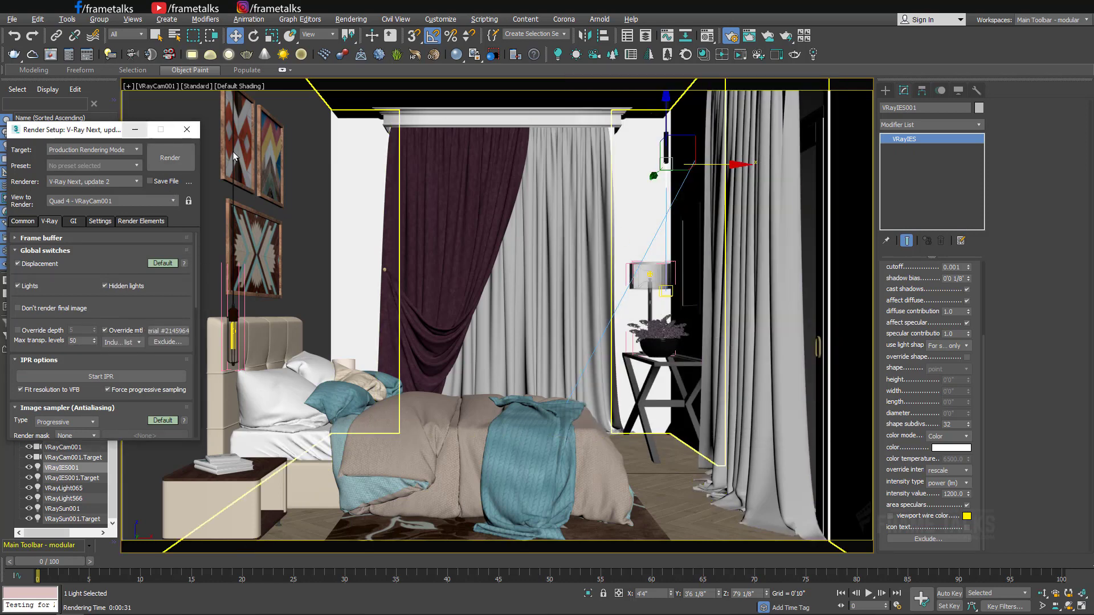
# - Exclude the curtain group ex from the material override and minimize the render setup
pyautogui.click(523, 217)
pyautogui.click(167, 341)
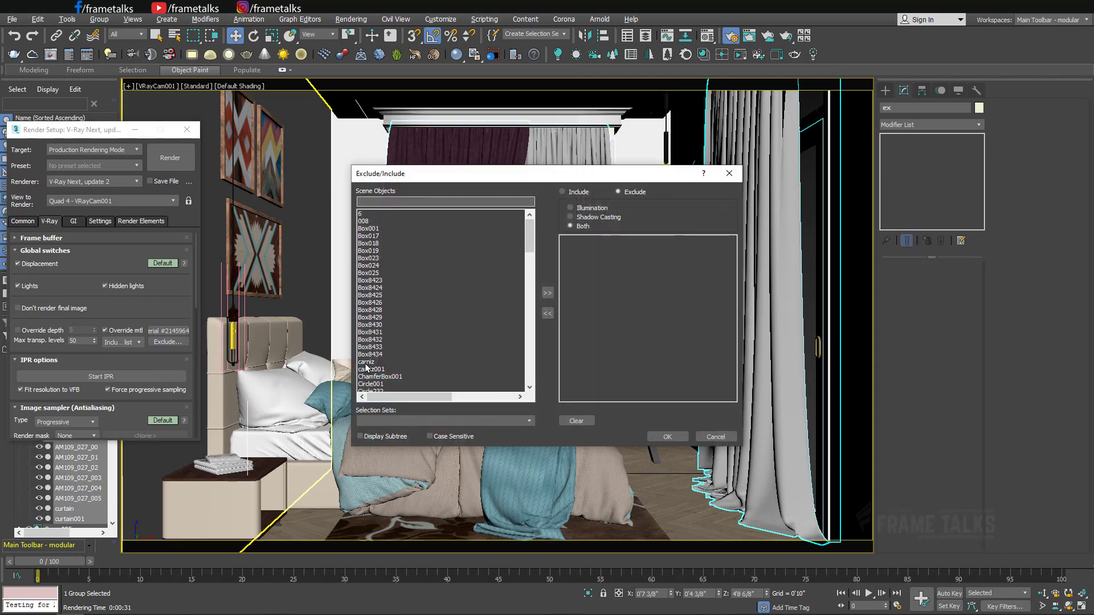
pyautogui.scroll(-5, 371, 370)
pyautogui.click(368, 348)
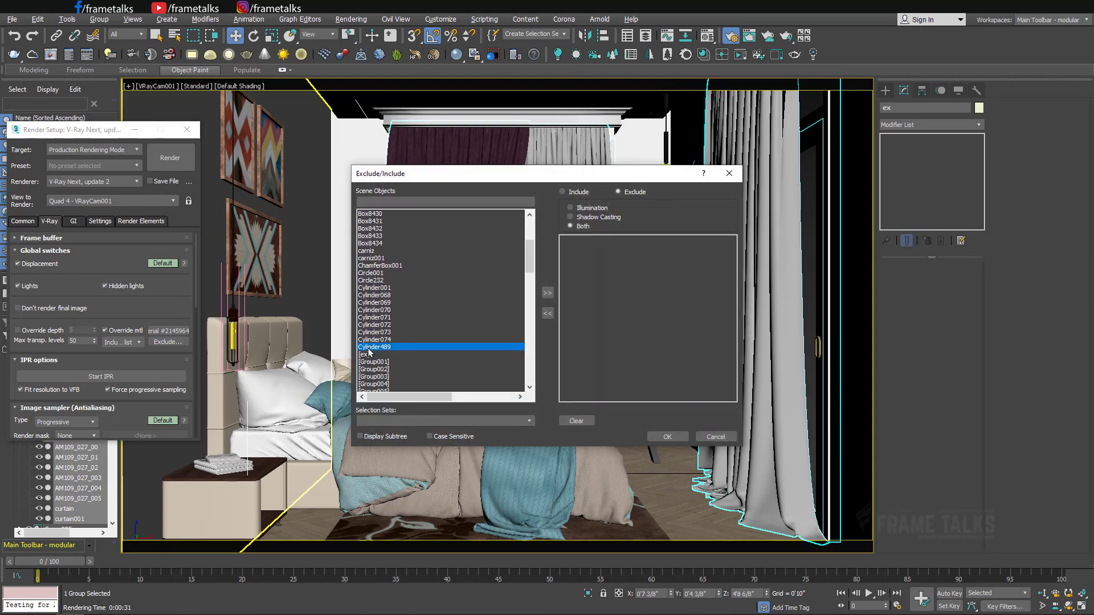
pyautogui.click(369, 355)
pyautogui.click(547, 293)
pyautogui.click(667, 437)
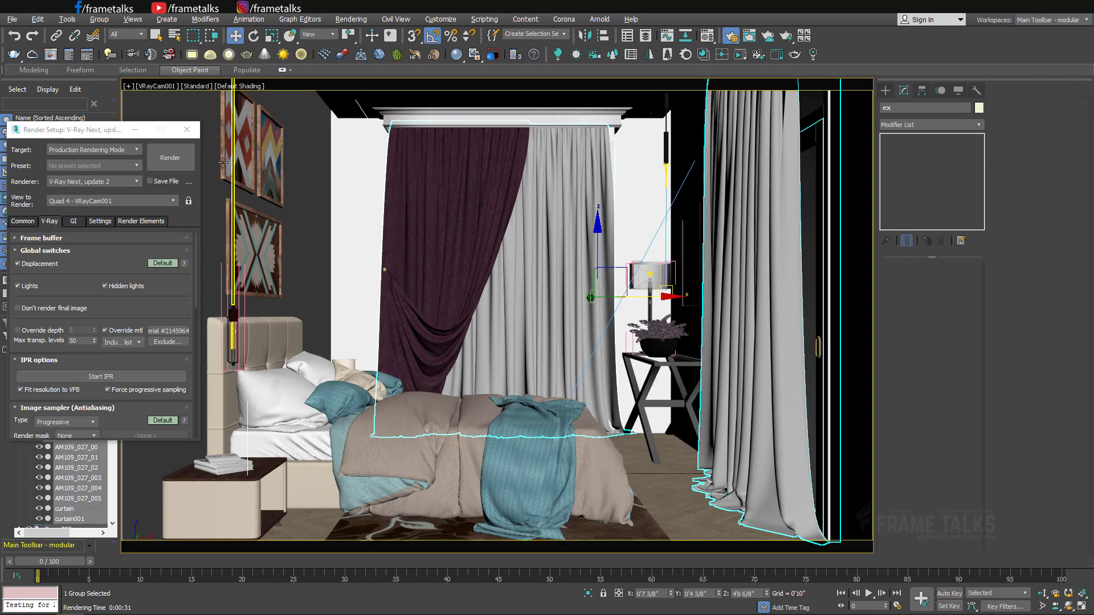
pyautogui.click(135, 129)
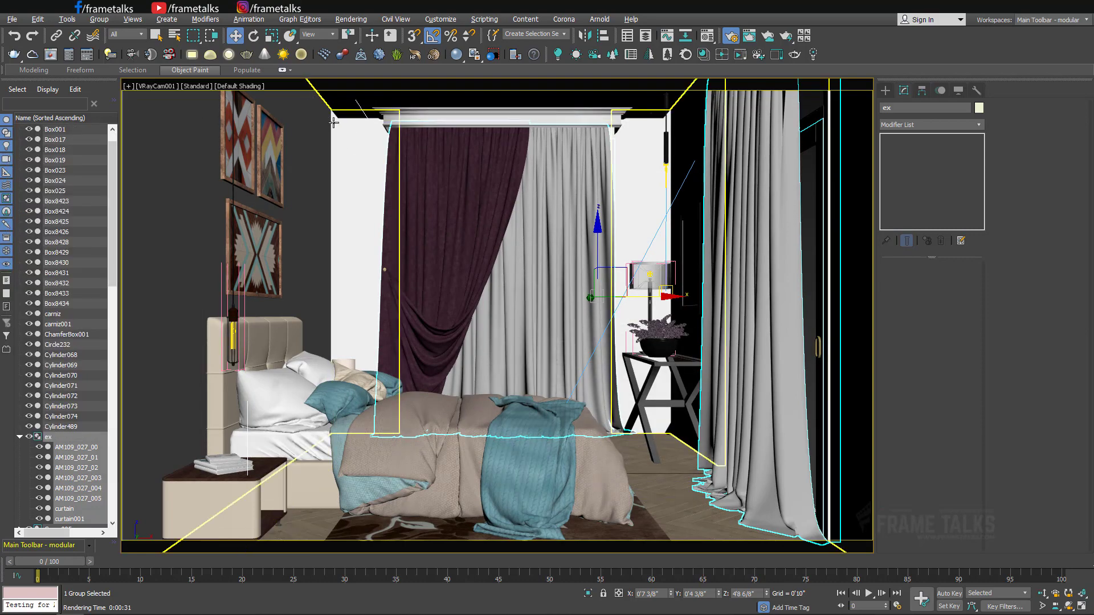
# - Draw a narrow V-Ray plane light along the headboard wall in the top view, about 0'1 4/8" by 13'10 2/8"
pyautogui.hotkey('alt', 'w')
pyautogui.hotkey('alt', 'w')
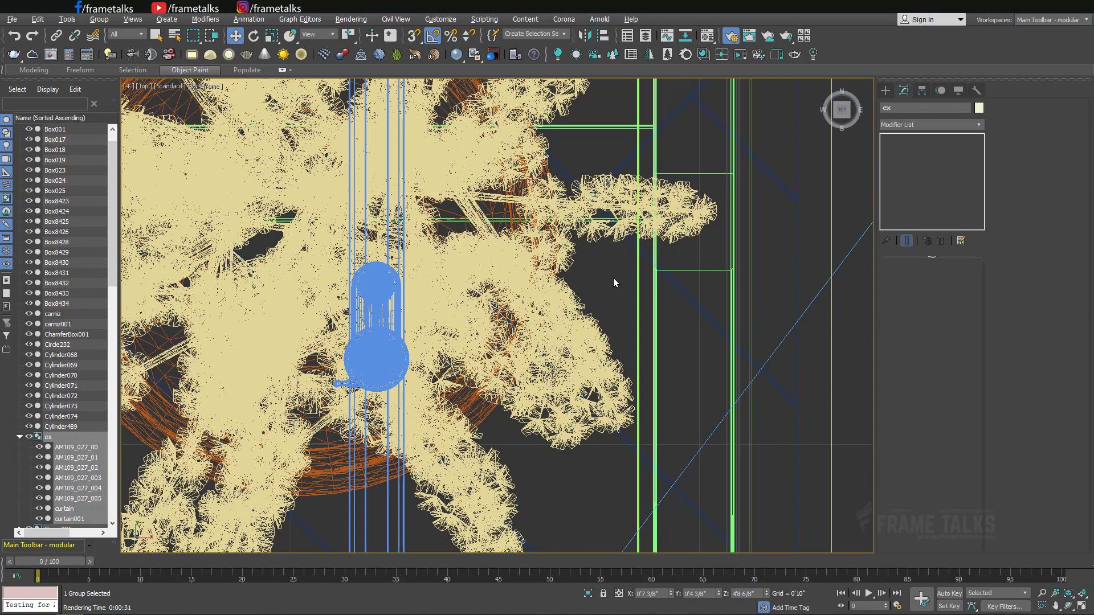
pyautogui.scroll(-10, 613, 279)
pyautogui.scroll(-2, 684, 336)
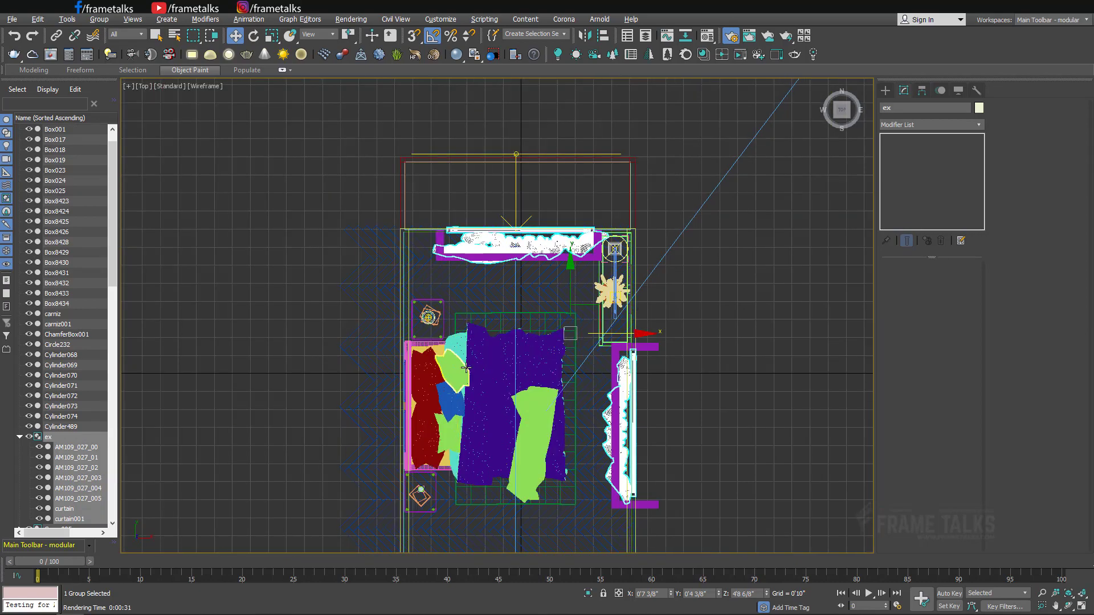
pyautogui.scroll(4, 383, 453)
pyautogui.click(885, 90)
pyautogui.click(907, 160)
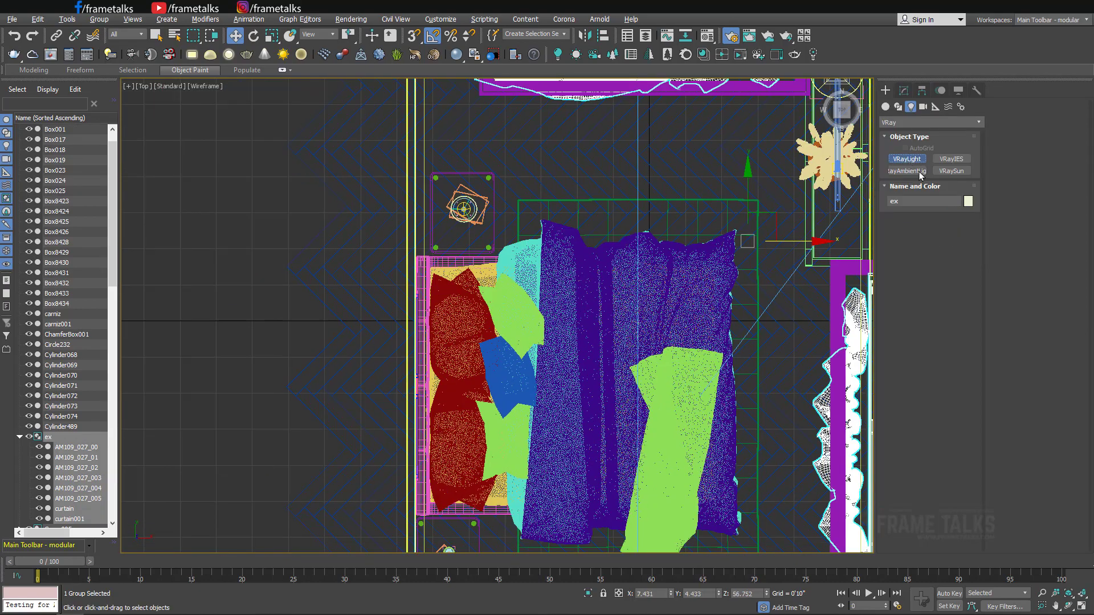
pyautogui.scroll(-4, 589, 301)
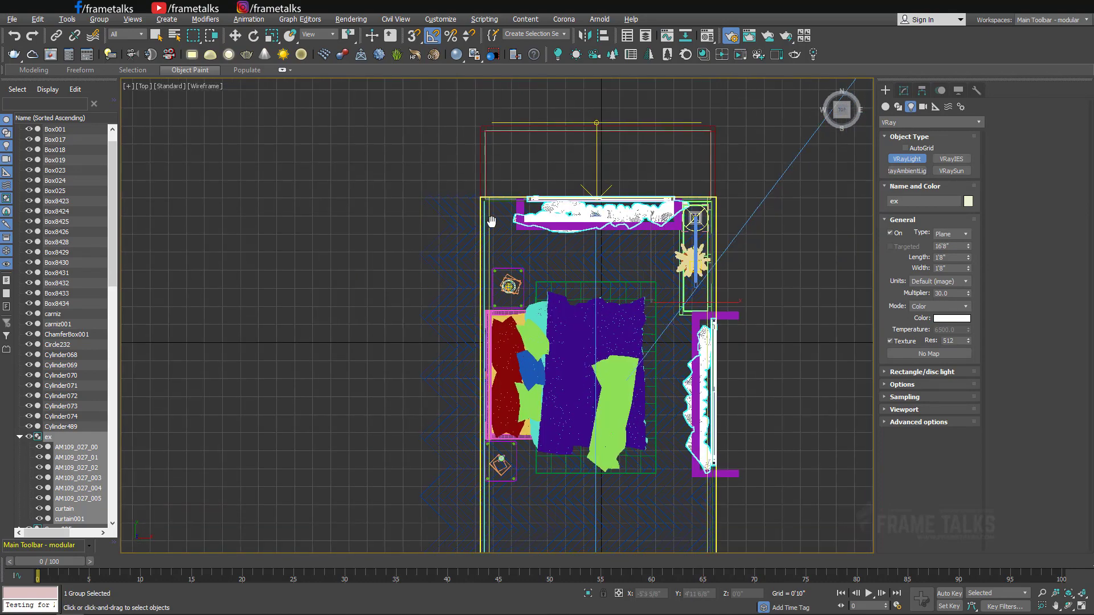
pyautogui.moveTo(501, 177); pyautogui.dragTo(503, 473)
pyautogui.press('w')
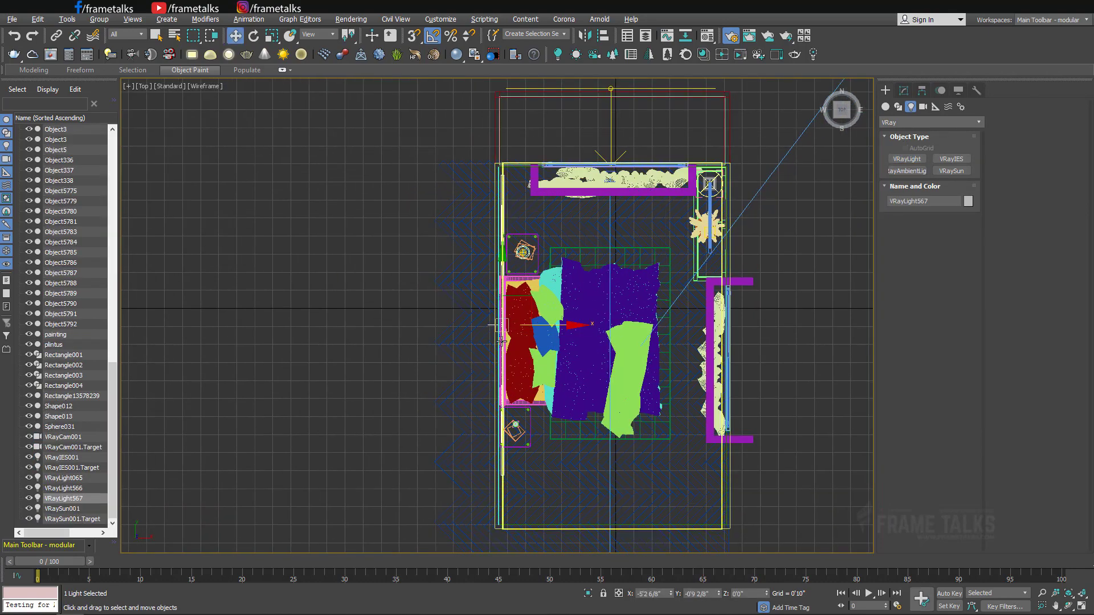
# - Shift the strip light to X -5'3 4/8" and resize it to length 0'1 7/8" and width 14'6 6/8"
pyautogui.scroll(10, 502, 333)
pyautogui.moveTo(534, 212); pyautogui.dragTo(532, 212)
pyautogui.moveTo(532, 212); pyautogui.dragTo(547, 592, button='middle')
pyautogui.scroll(-2, 523, 338)
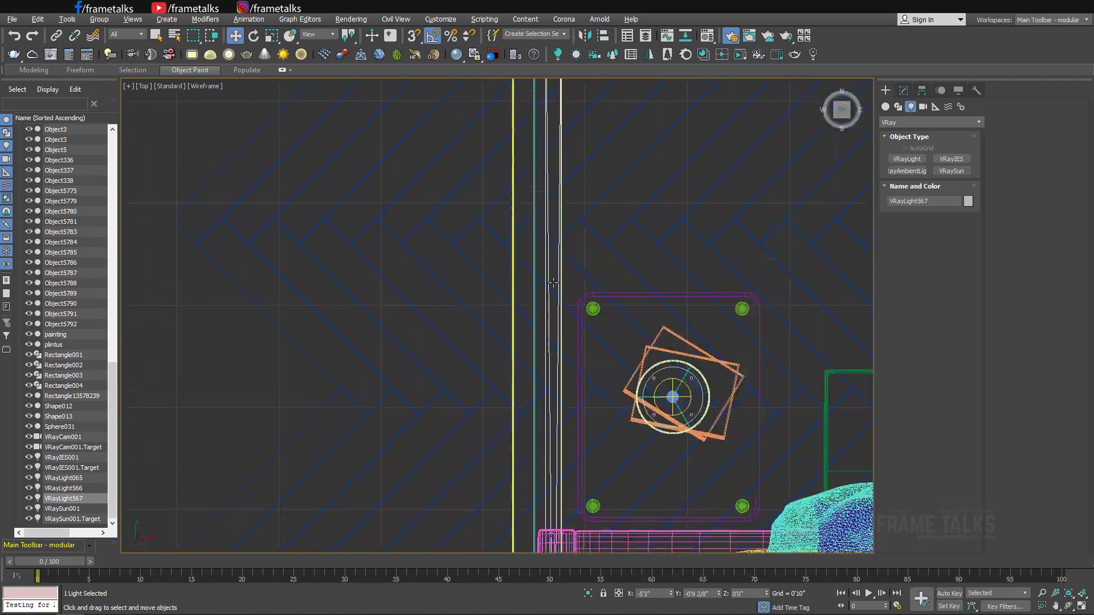
pyautogui.moveTo(554, 281); pyautogui.dragTo(571, 462, button='middle')
pyautogui.moveTo(568, 220); pyautogui.dragTo(573, 310, button='middle')
pyautogui.scroll(5, 567, 253)
pyautogui.moveTo(572, 232); pyautogui.dragTo(561, 234)
pyautogui.click(903, 91)
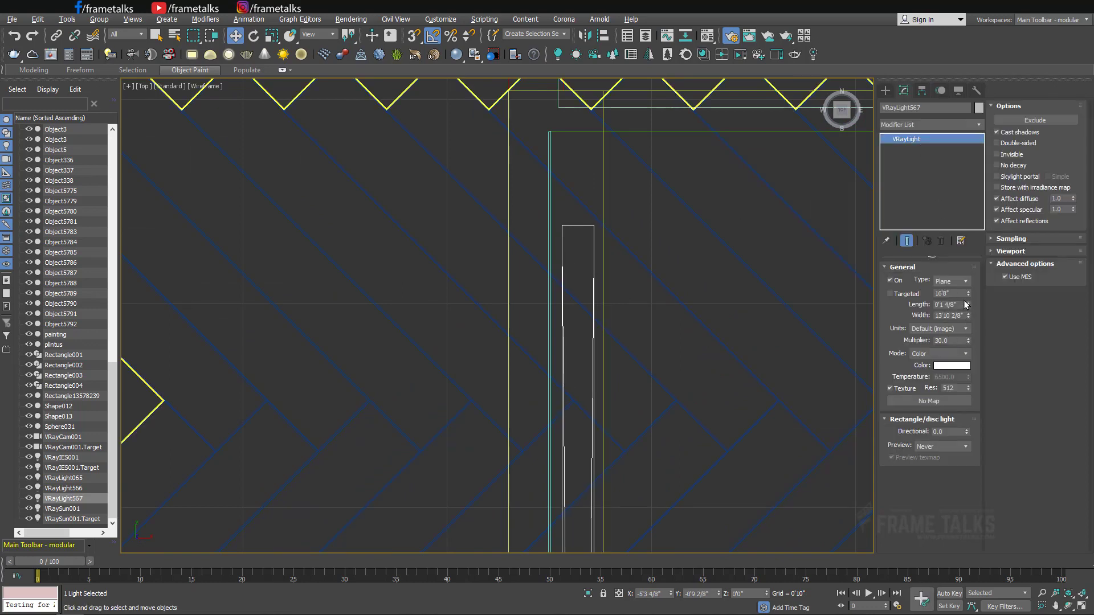
pyautogui.moveTo(968, 315)
pyautogui.mouseDown()
pyautogui.moveTo(967, 306)
pyautogui.moveTo(969, 315)
pyautogui.mouseUp()
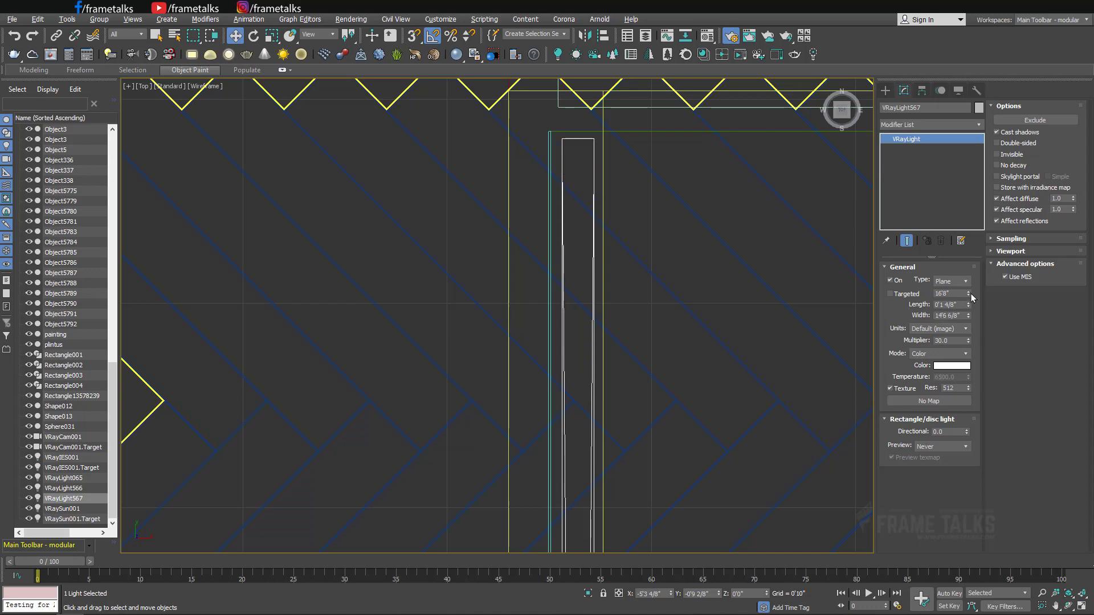
pyautogui.moveTo(969, 304); pyautogui.dragTo(968, 290)
# - Raise the strip light to Z 9'11 2/8" near the ceiling and make it invisible
pyautogui.hotkey('alt', 'w')
pyautogui.hotkey('alt', 'w')
pyautogui.scroll(-7, 525, 384)
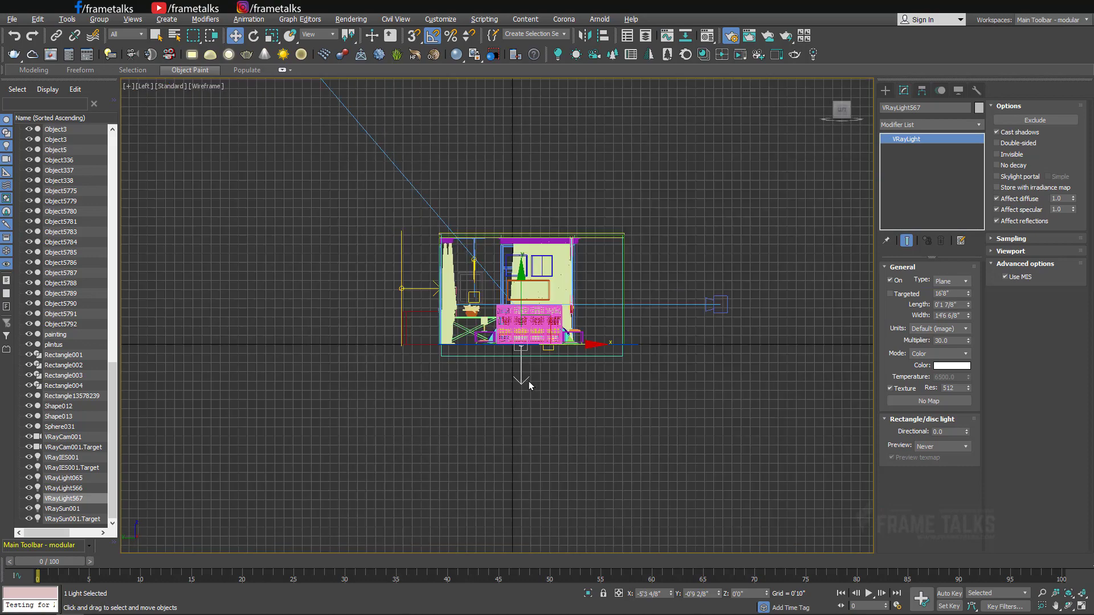
pyautogui.scroll(5, 525, 371)
pyautogui.moveTo(534, 365); pyautogui.dragTo(549, 66)
pyautogui.press('z')
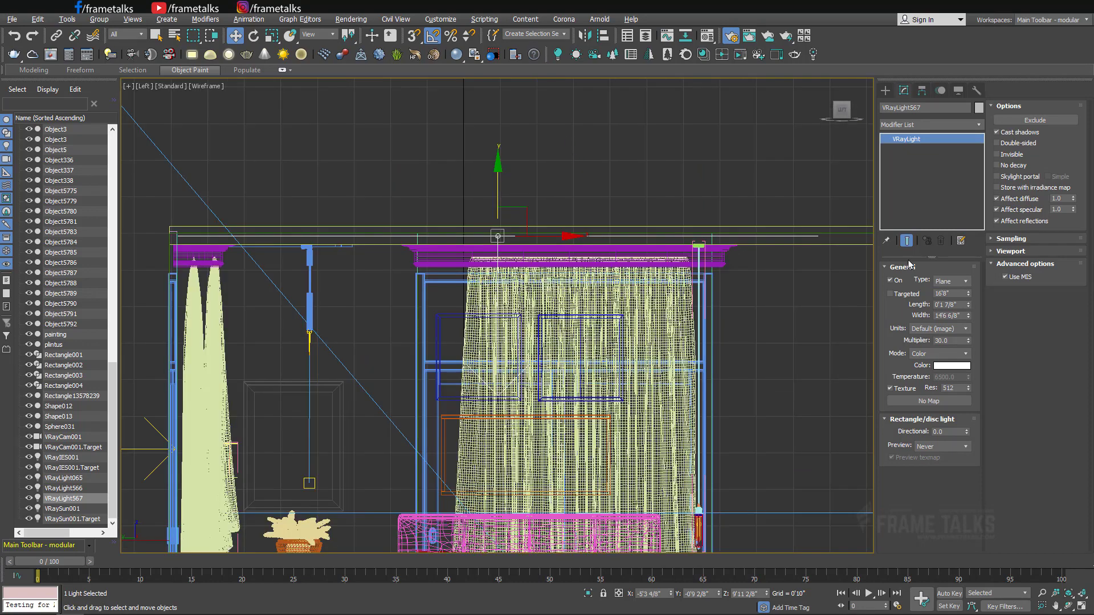
pyautogui.click(997, 154)
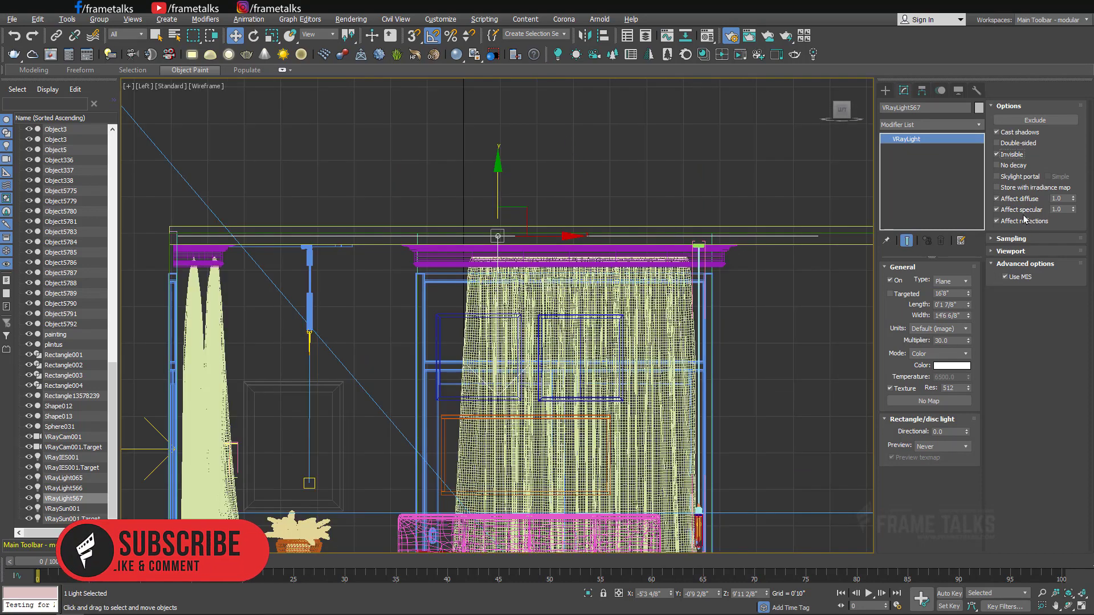
# - Return to the camera view and examine the last render in the V-Ray frame buffer
pyautogui.hotkey('alt', 'w')
pyautogui.hotkey('alt', 'w')
pyautogui.rightClick(613, 274)
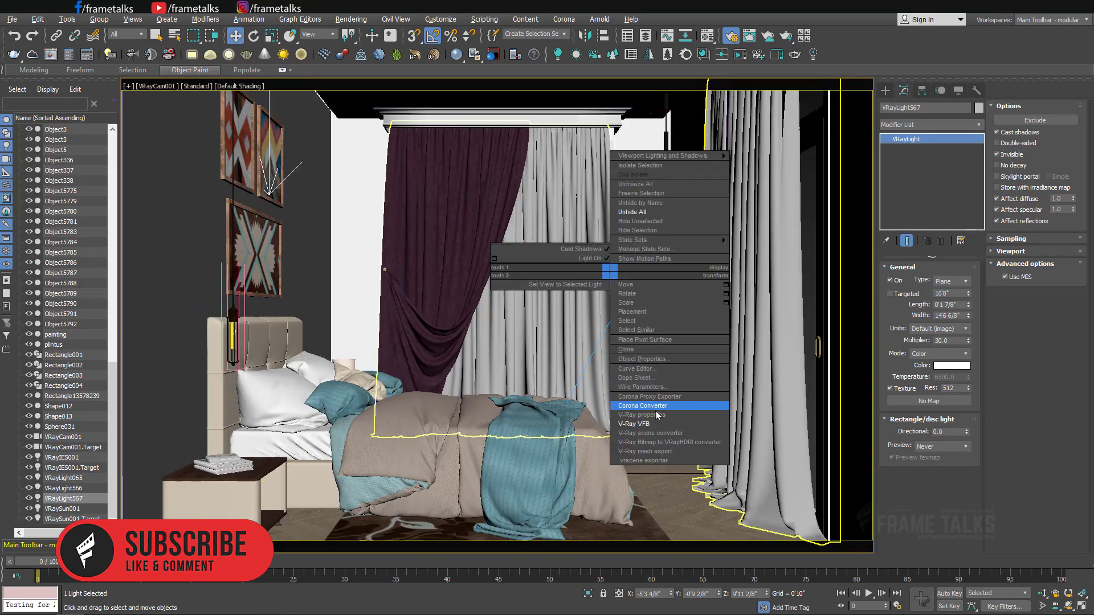
pyautogui.click(658, 425)
pyautogui.click(623, 357)
pyautogui.rightClick(655, 227)
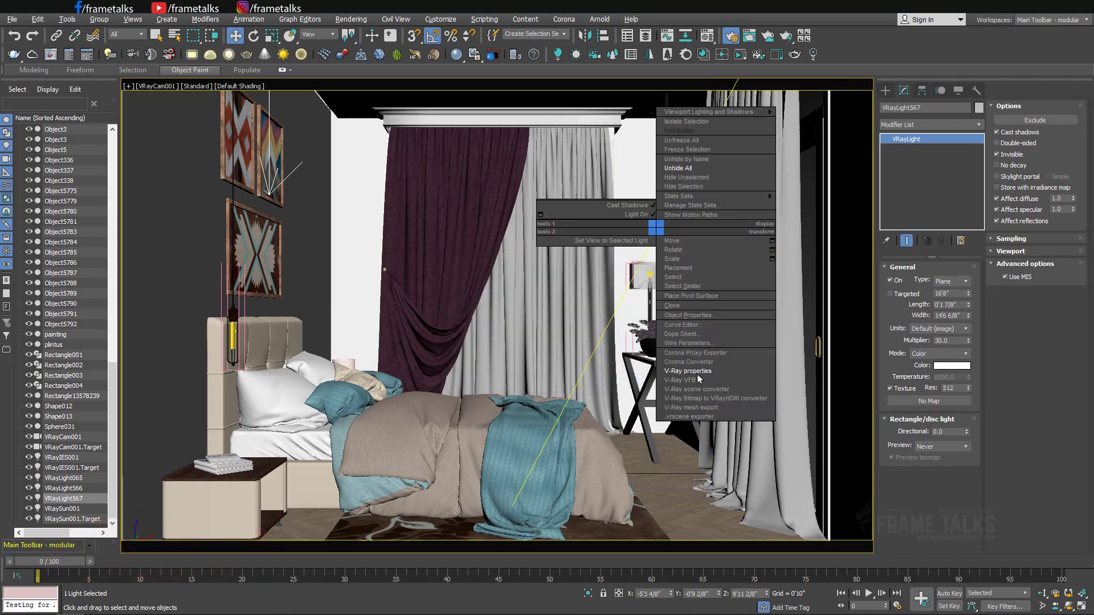
pyautogui.click(690, 381)
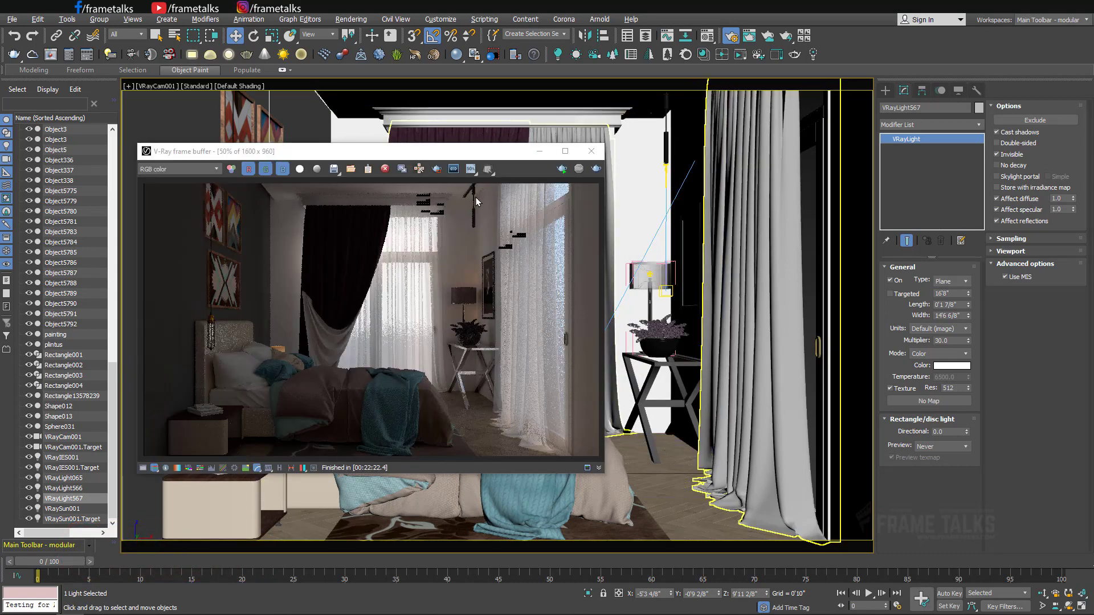
pyautogui.click(591, 151)
# - Duplicate the strip light in the top view and place the copy along the opposite wall at X 4'11 5/8"
pyautogui.hotkey('alt', 'w')
pyautogui.hotkey('alt', 'w')
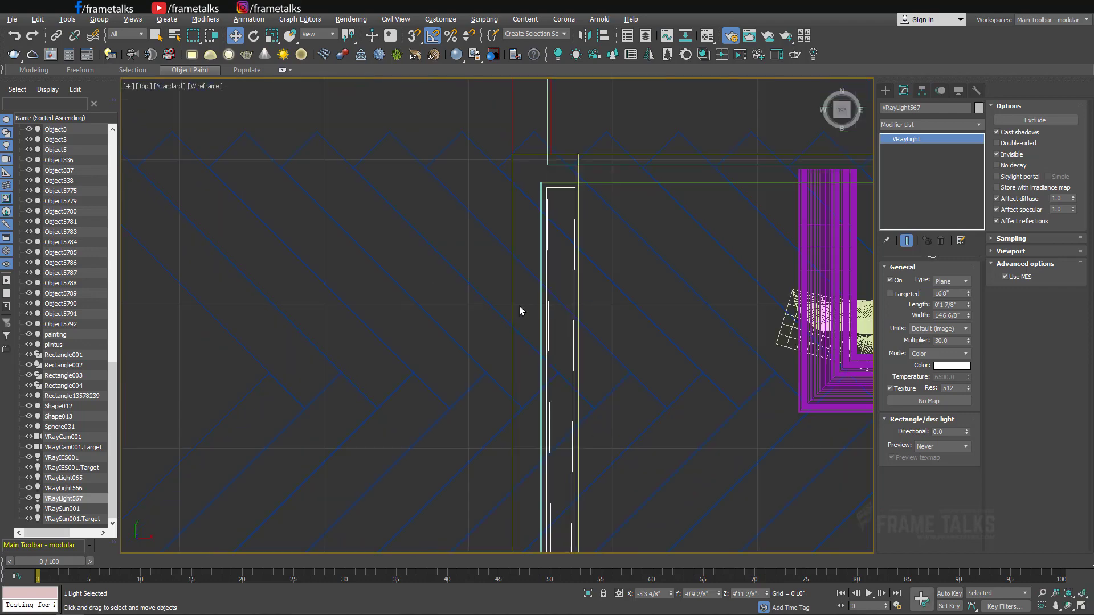
pyautogui.scroll(-6, 418, 284)
pyautogui.keyDown('shift'); pyautogui.moveTo(606, 295); pyautogui.dragTo(655, 293); pyautogui.keyUp('shift')
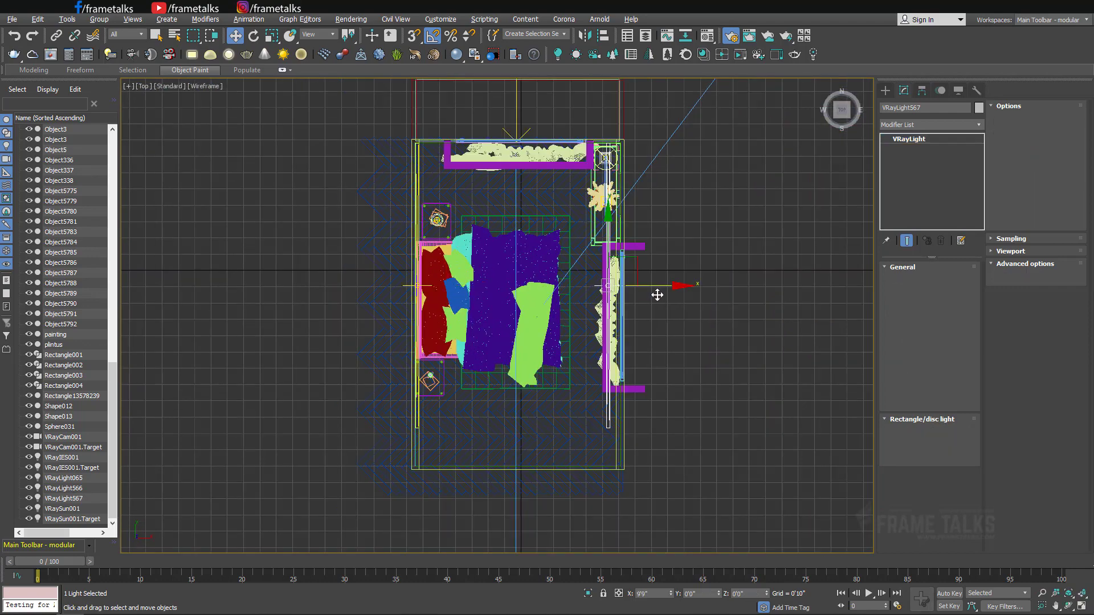
pyautogui.click(545, 359)
pyautogui.scroll(8, 610, 177)
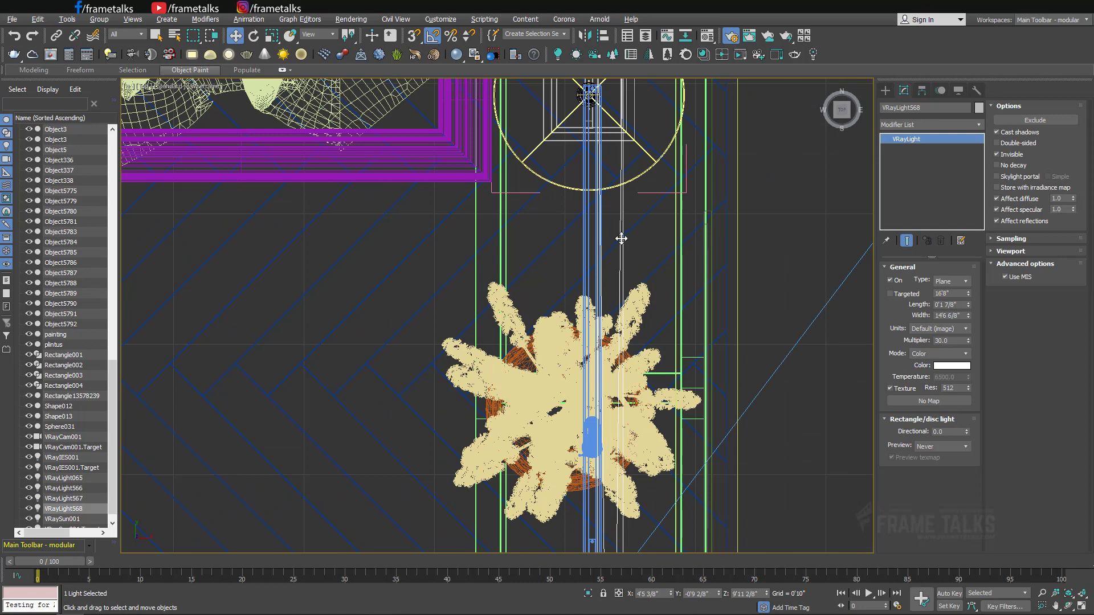
pyautogui.moveTo(621, 239); pyautogui.dragTo(709, 269)
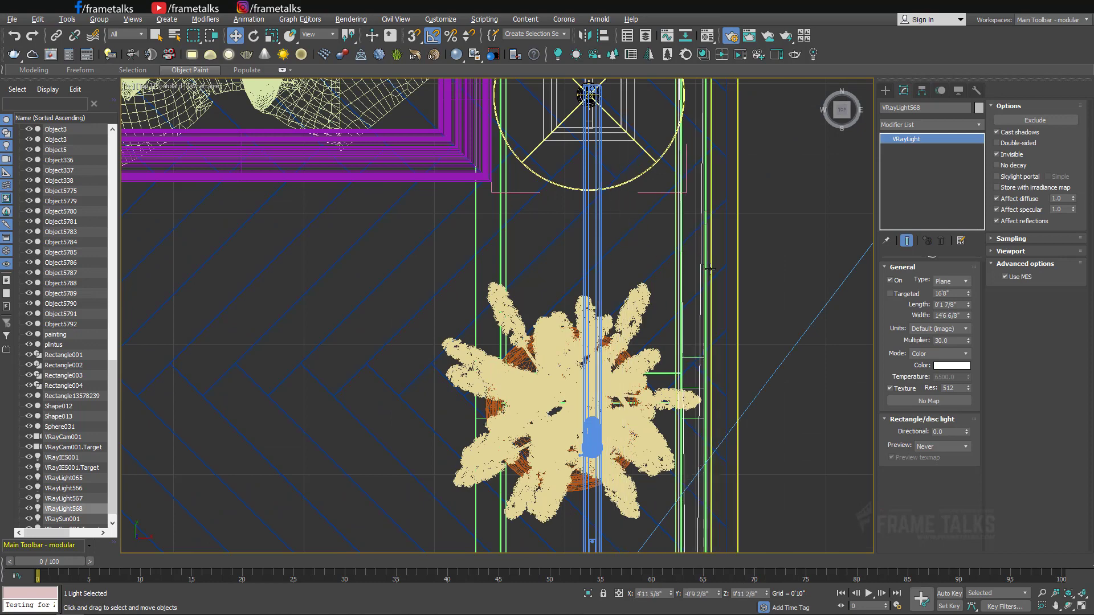
# - Isolate the copied strip light together with the ceiling frame Rectangle004 in the top view
pyautogui.scroll(4, 686, 240)
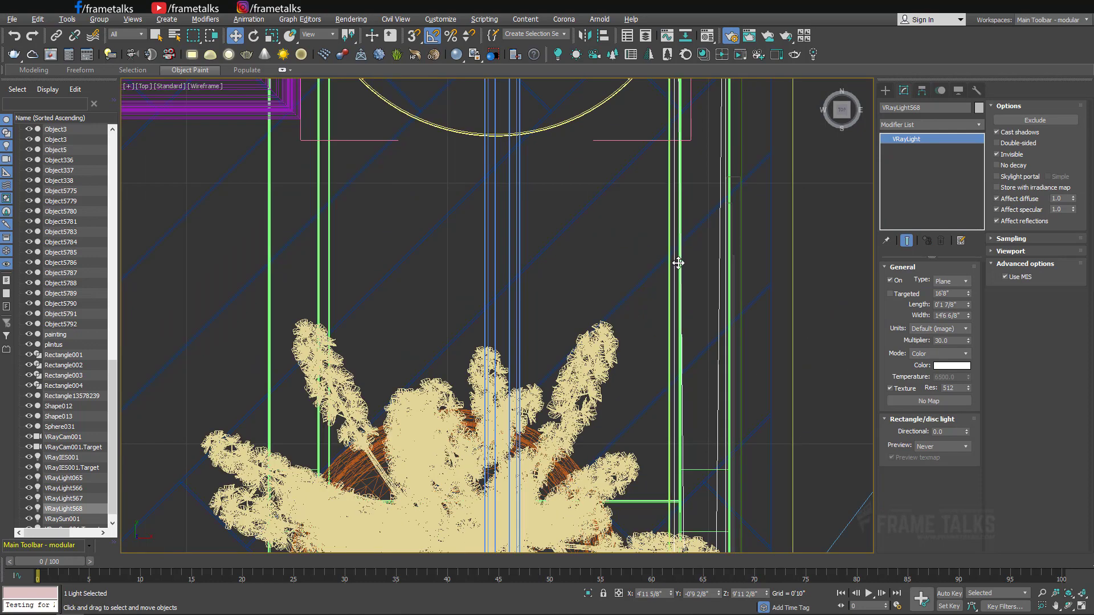
pyautogui.hotkey('alt', 'w')
pyautogui.rightClick(661, 347)
pyautogui.hotkey('alt', 'w')
pyautogui.keyDown('ctrl'); pyautogui.click(653, 111); pyautogui.keyUp('ctrl')
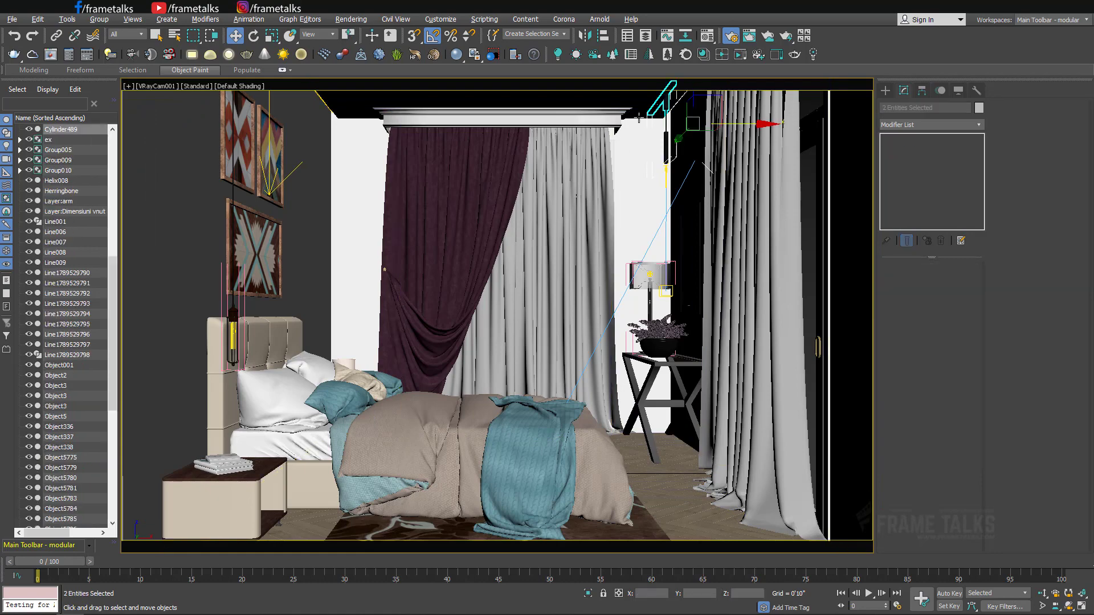
pyautogui.hotkey('ctrl', 'z')
pyautogui.keyDown('ctrl'); pyautogui.click(607, 106); pyautogui.keyUp('ctrl')
pyautogui.press('q')
pyautogui.hotkey('alt', 'w')
pyautogui.rightClick(450, 194)
pyautogui.hotkey('alt', 'w')
pyautogui.press('z')
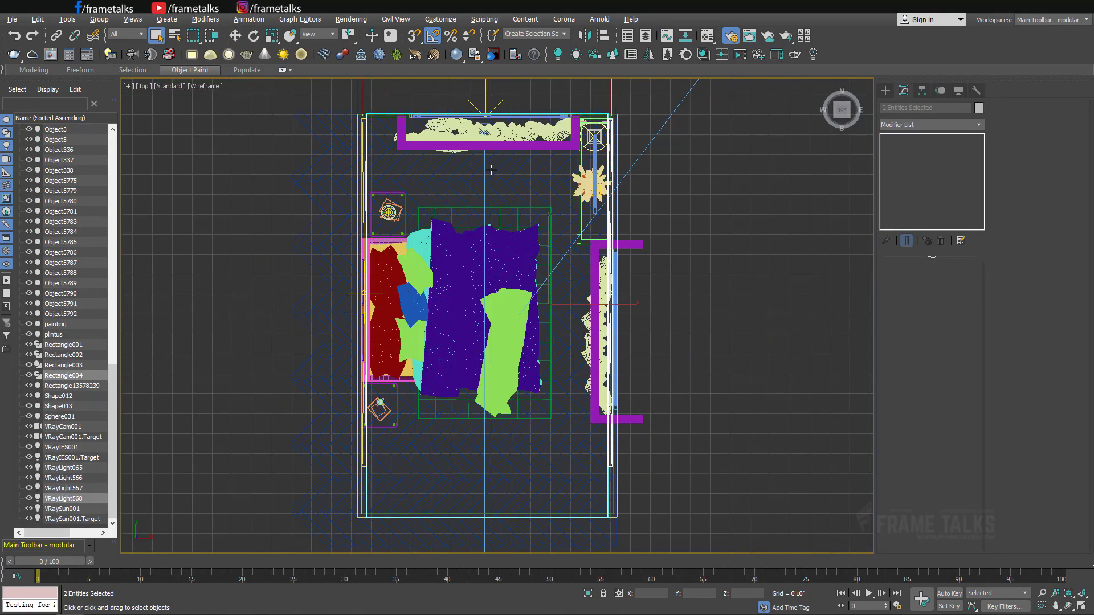
pyautogui.hotkey('alt', 'q')
# - Examine the isolated strip light's placement against the ceiling frame in the top and camera views, and end the isolation
pyautogui.scroll(6, 612, 271)
pyautogui.click(662, 382)
pyautogui.click(618, 441)
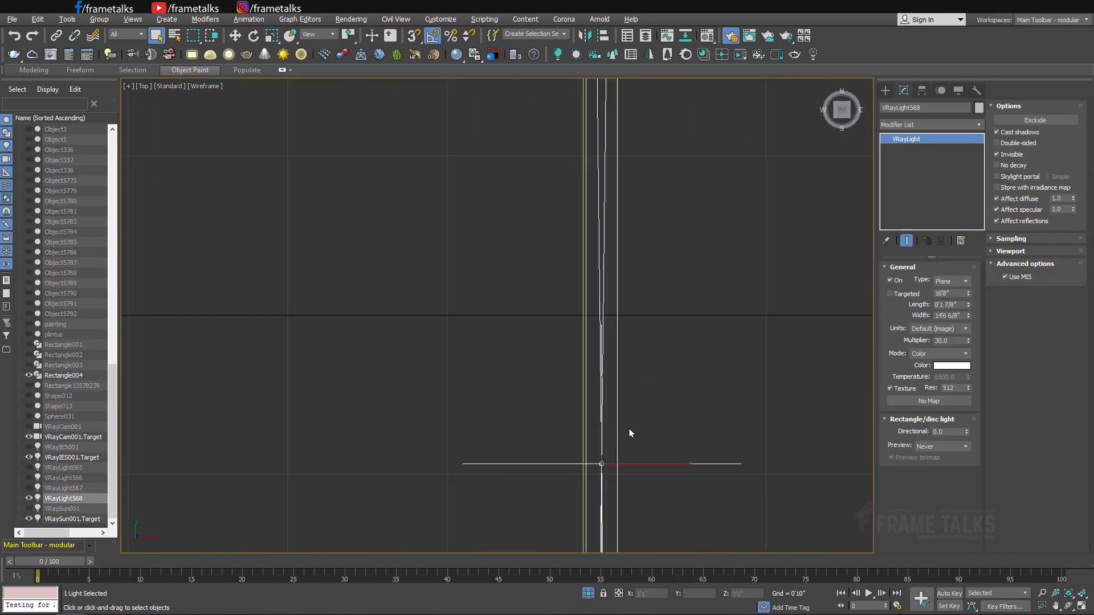
pyautogui.moveTo(650, 483); pyautogui.dragTo(655, 164, button='middle')
pyautogui.scroll(-6, 648, 427)
pyautogui.moveTo(661, 427); pyautogui.dragTo(669, 169, button='middle')
pyautogui.hotkey('alt', 'w')
pyautogui.rightClick(719, 415)
pyautogui.hotkey('alt', 'w')
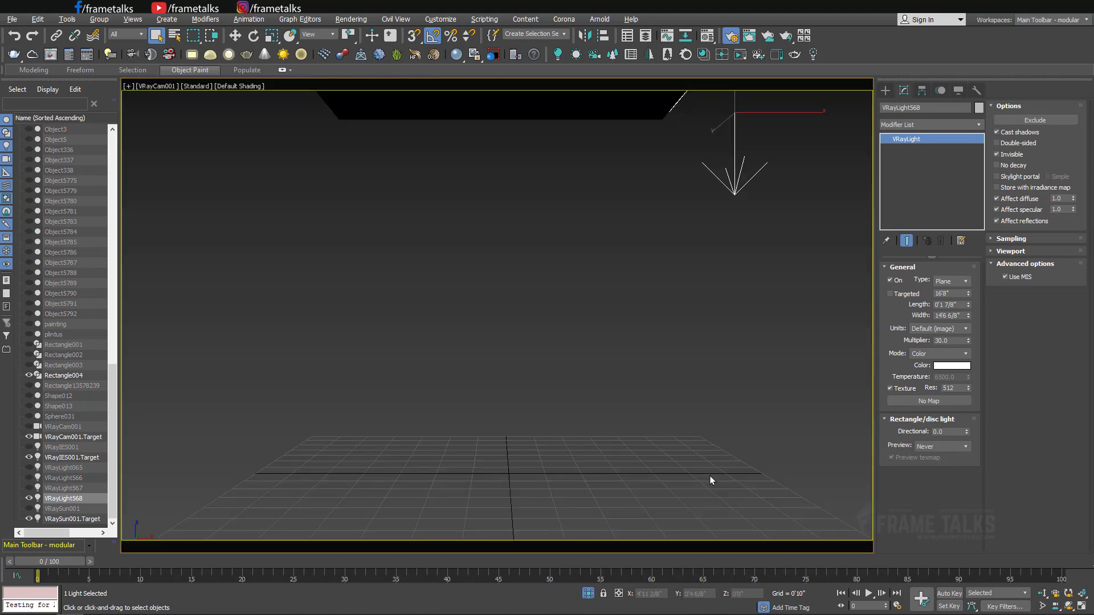
pyautogui.click(710, 476)
pyautogui.click(588, 593)
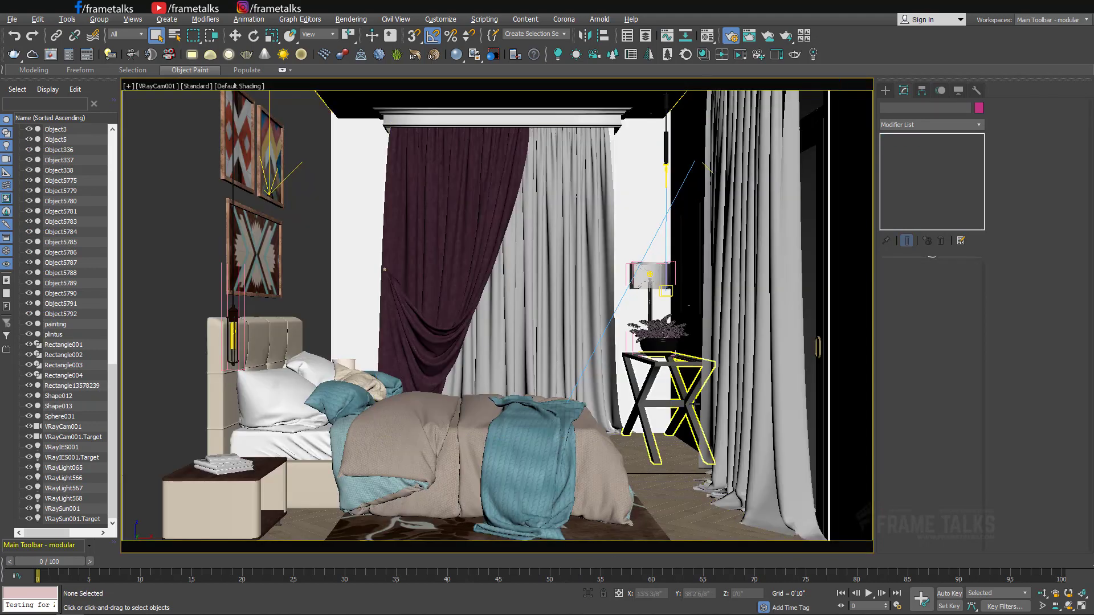
# - Run a test render of the camera view and stop it while the light cache is building
pyautogui.press('F10')
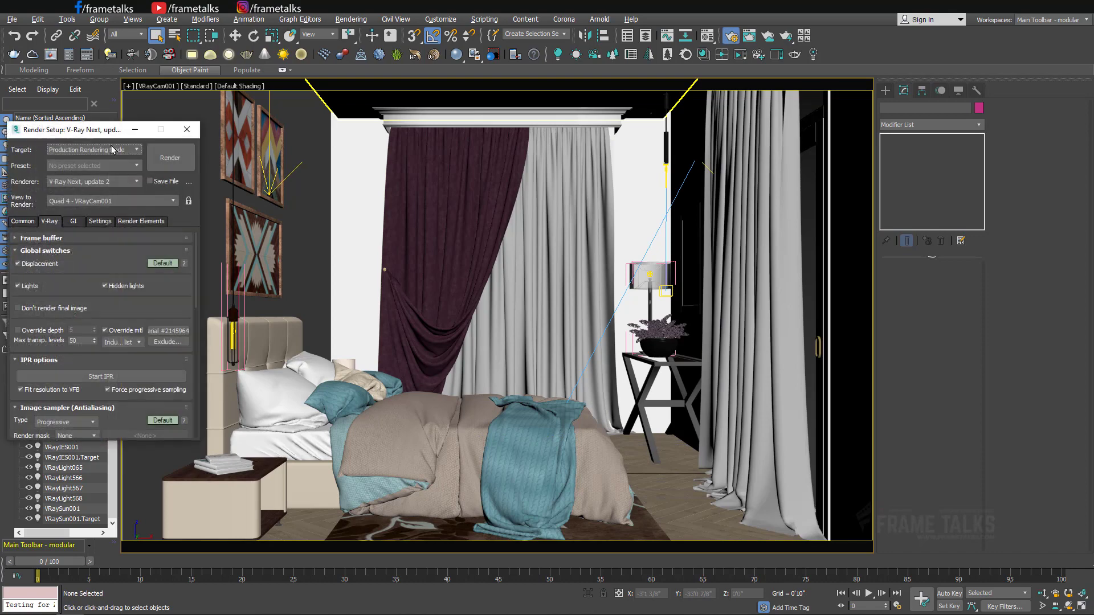
pyautogui.click(173, 161)
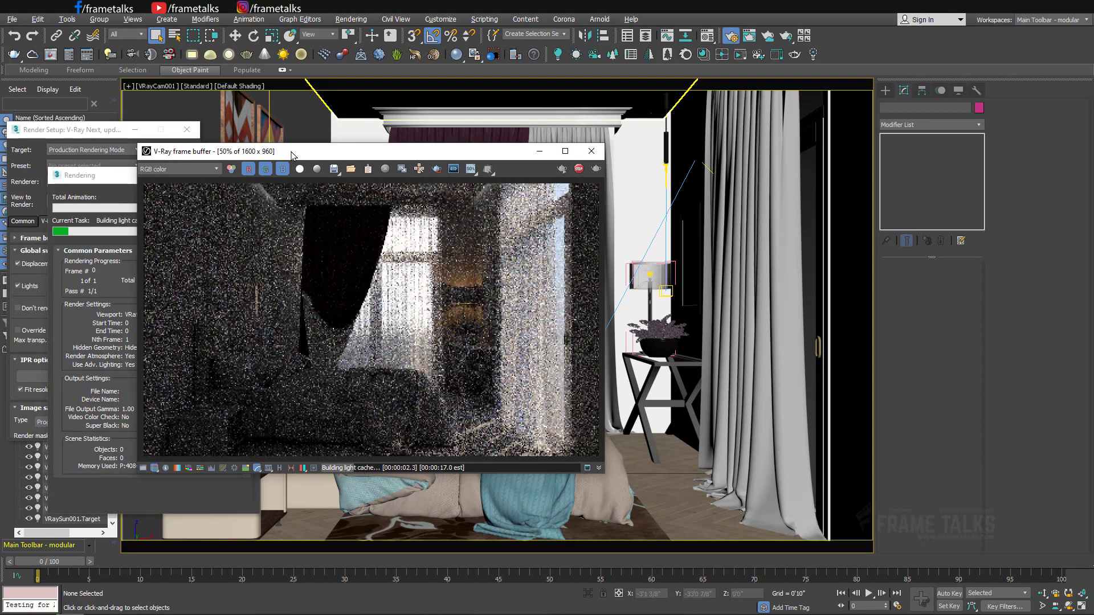
pyautogui.moveTo(303, 153); pyautogui.dragTo(375, 135)
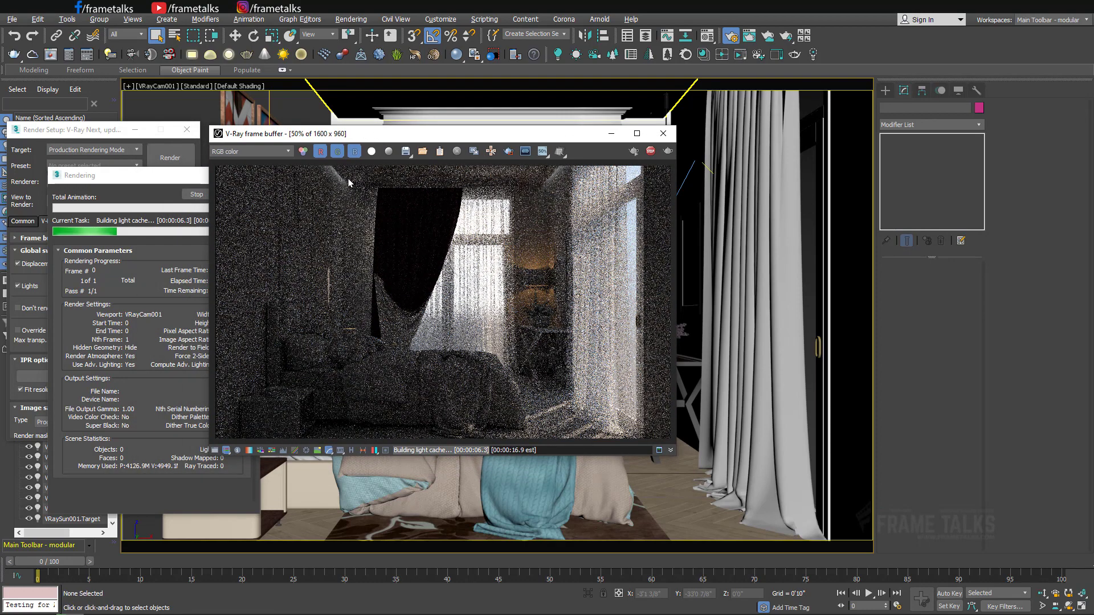
pyautogui.click(171, 199)
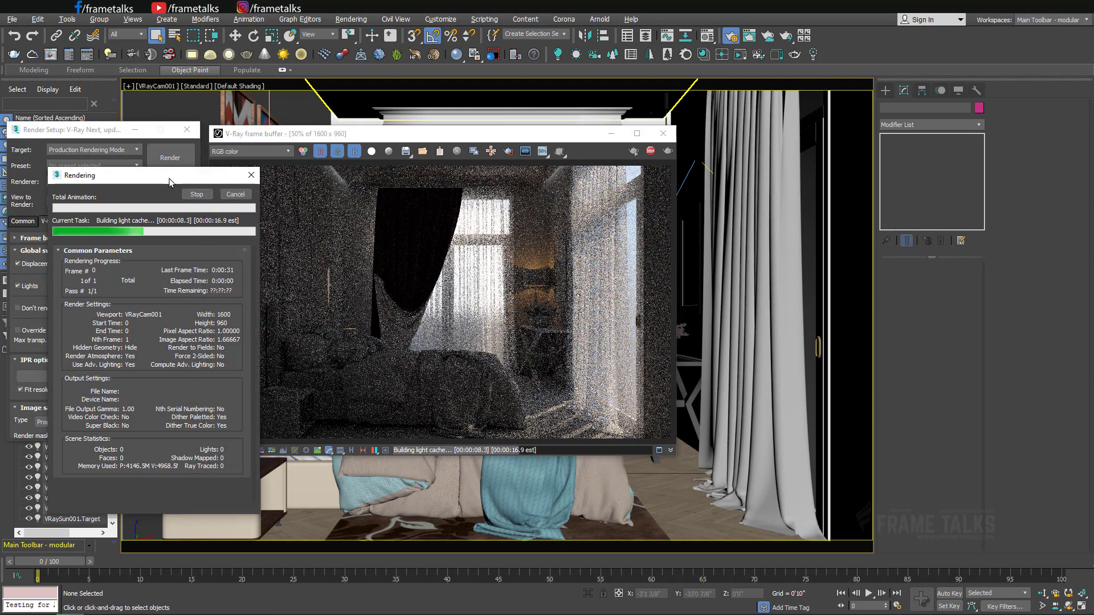
pyautogui.click(196, 195)
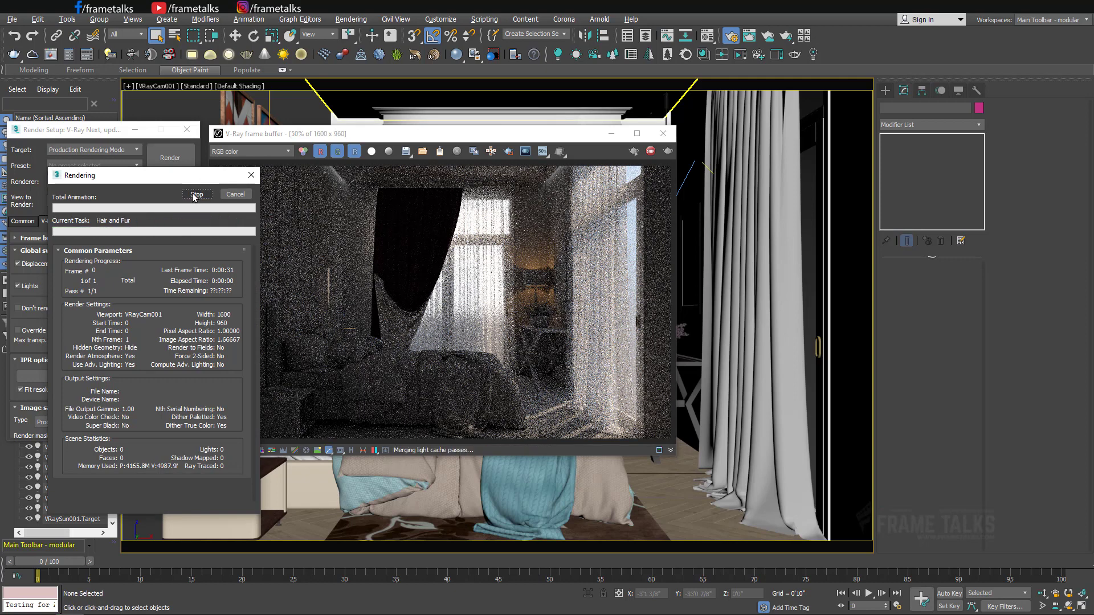
# - Set the render output size to 800 x 480 and minimise the frame buffer
pyautogui.click(23, 221)
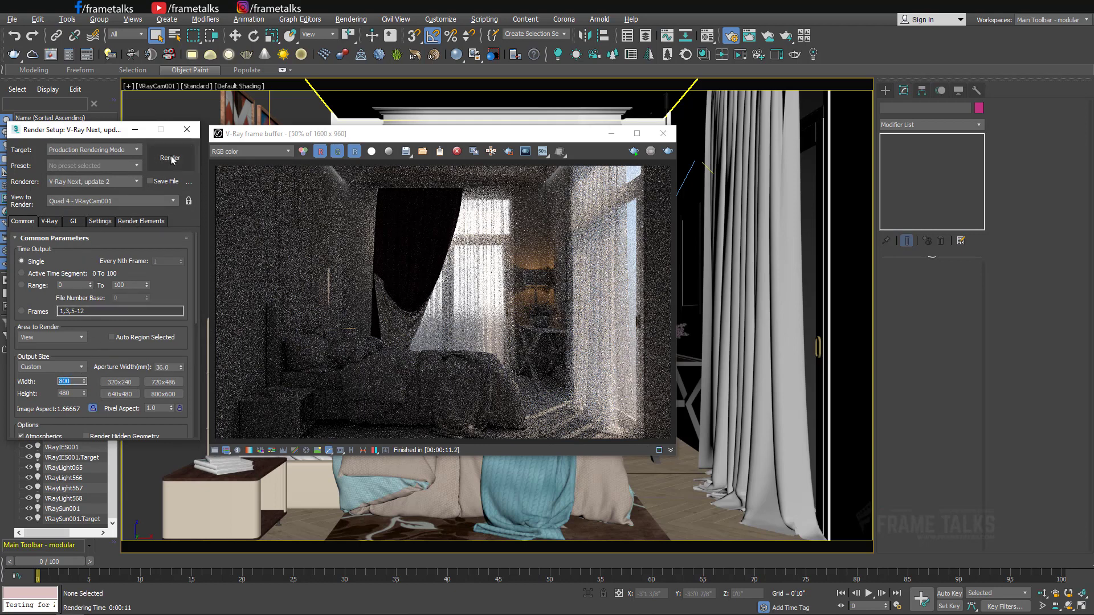
pyautogui.click(611, 133)
# - Set the multiplier of the strip light along the headboard wall to 150
pyautogui.click(679, 203)
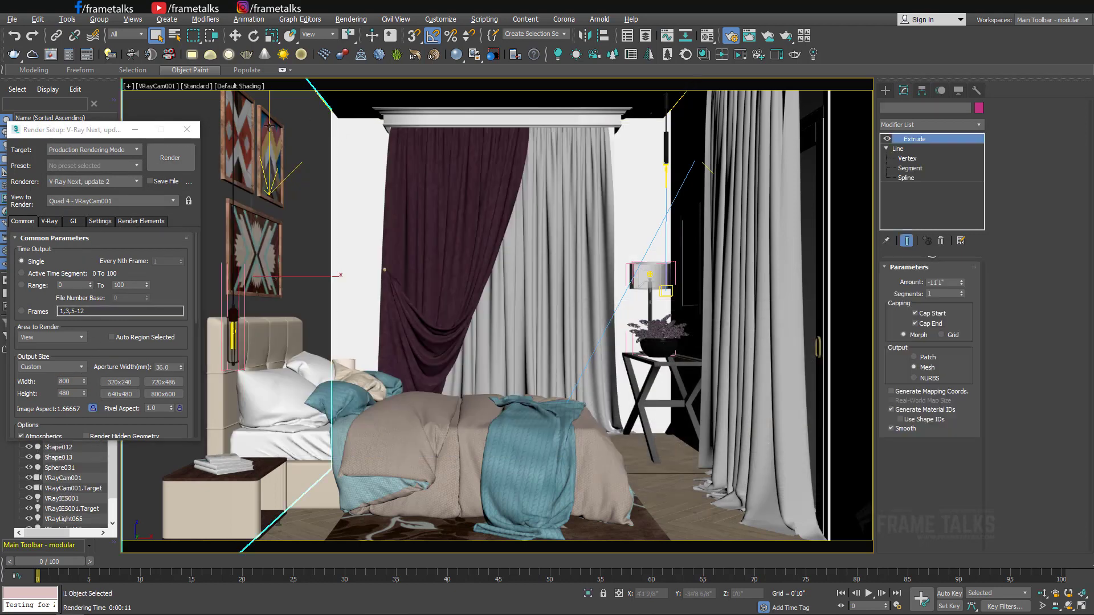
pyautogui.click(679, 203)
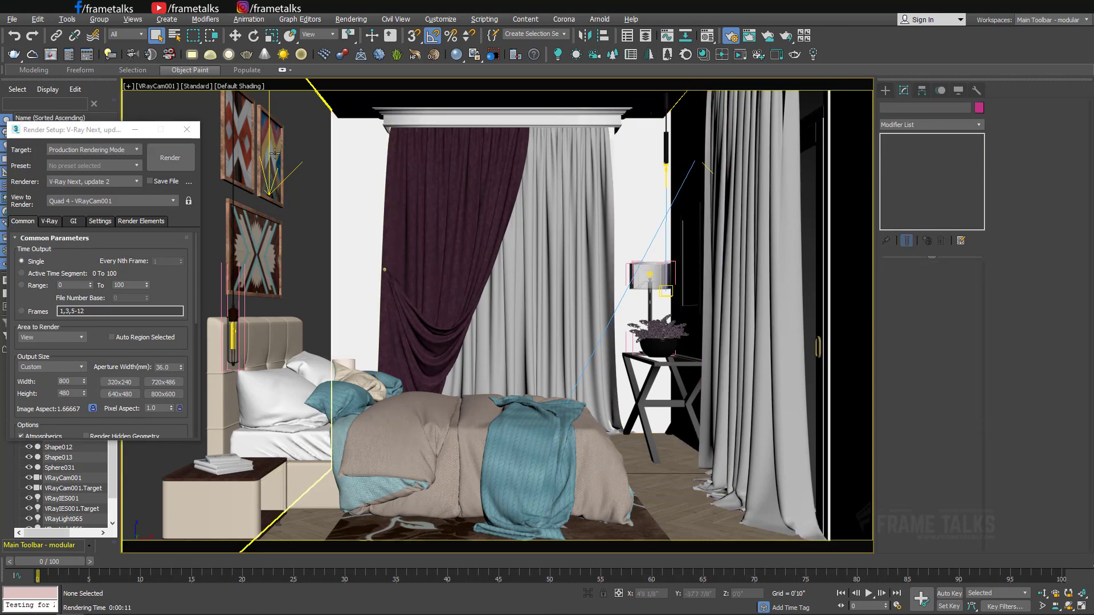
pyautogui.click(267, 146)
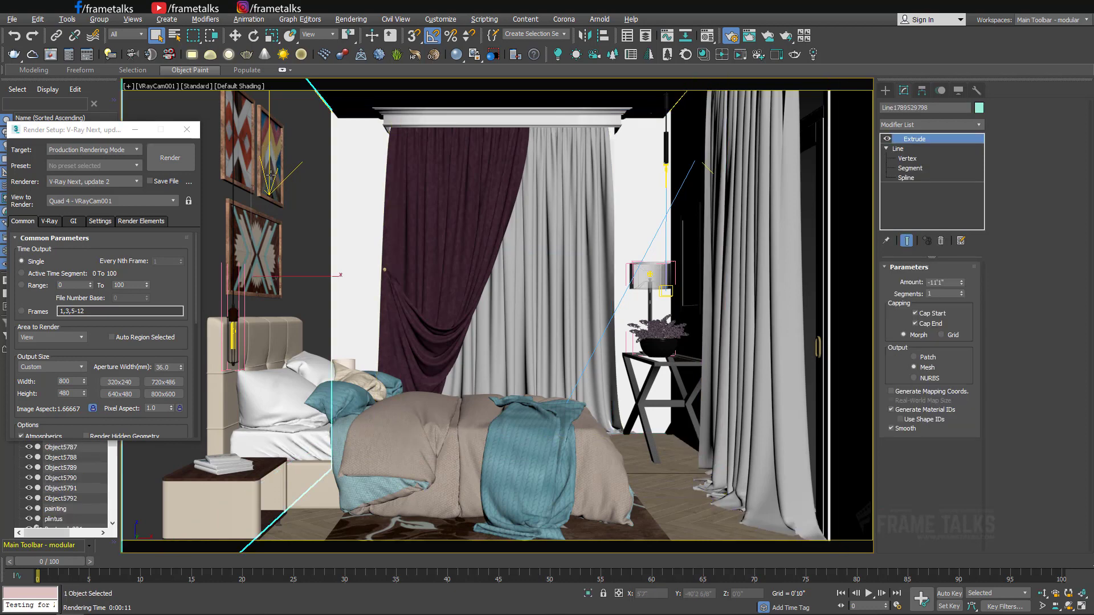
pyautogui.click(355, 216)
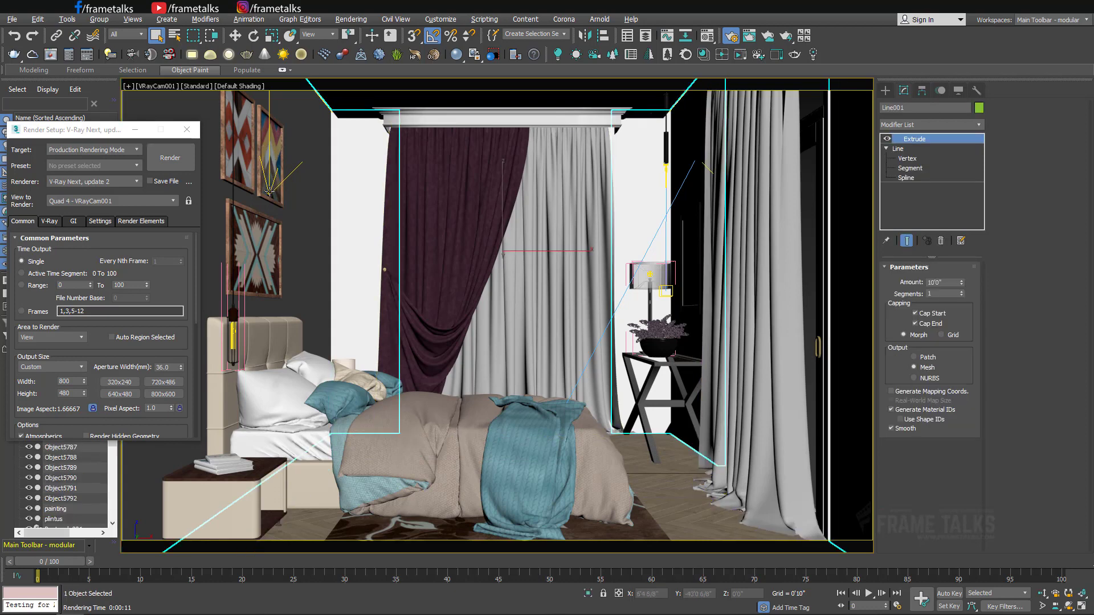
pyautogui.click(270, 192)
pyautogui.hotkey('alt', 'w')
pyautogui.middleClick(279, 239)
pyautogui.hotkey('alt', 'w')
pyautogui.scroll(5, 299, 371)
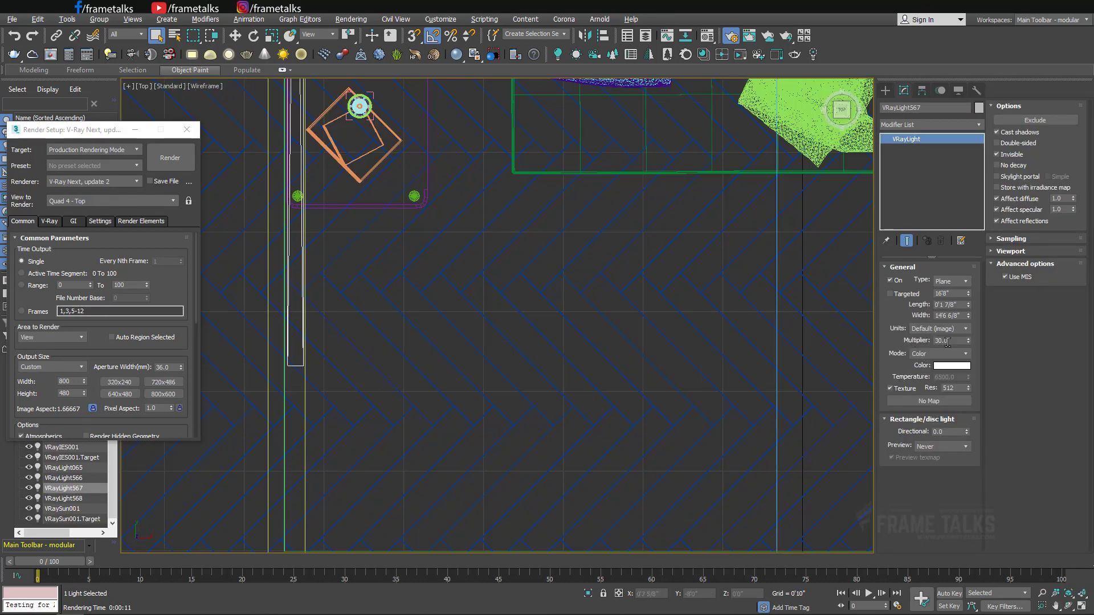
pyautogui.write('150')
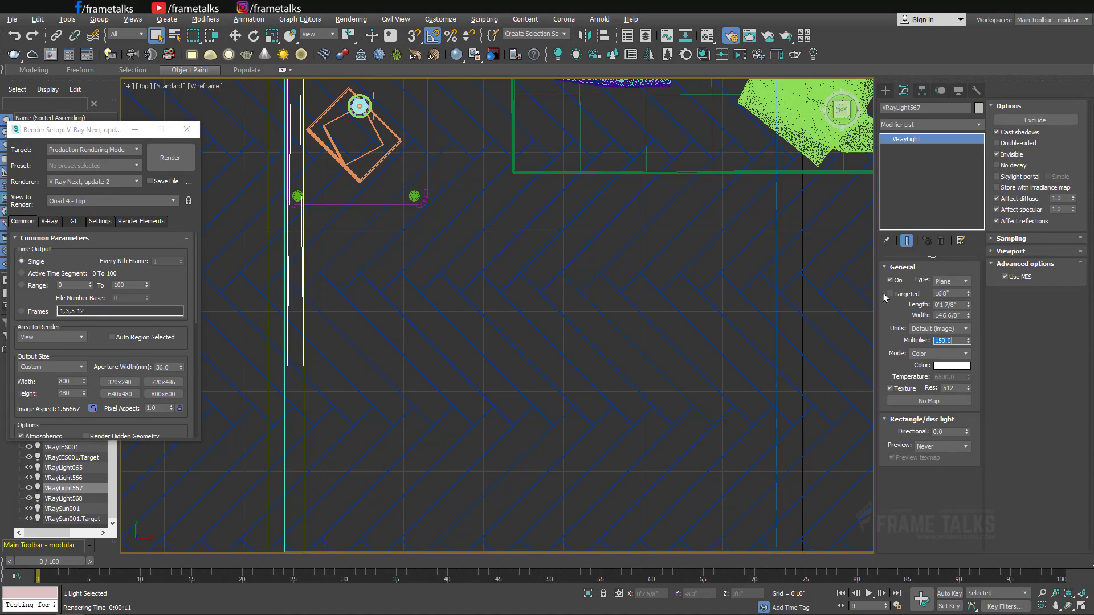
pyautogui.press('Return')
# - Give the strip light on the wall opposite the headboard a multiplier of 150 and an orange color of RGB 255, 115, 13
pyautogui.scroll(-4, 635, 361)
pyautogui.scroll(4, 805, 346)
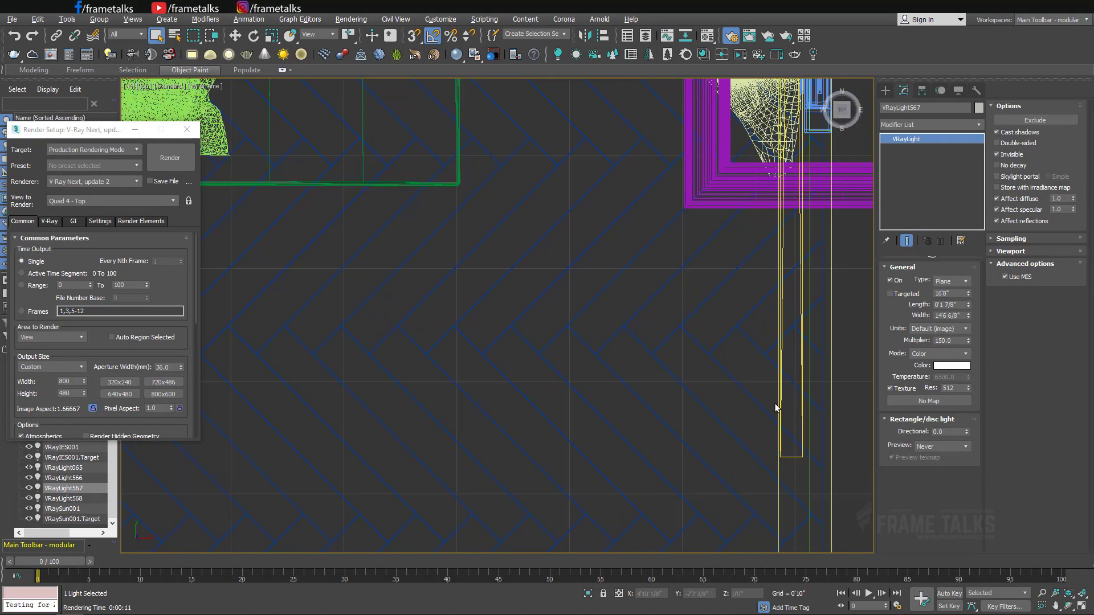
pyautogui.click(792, 458)
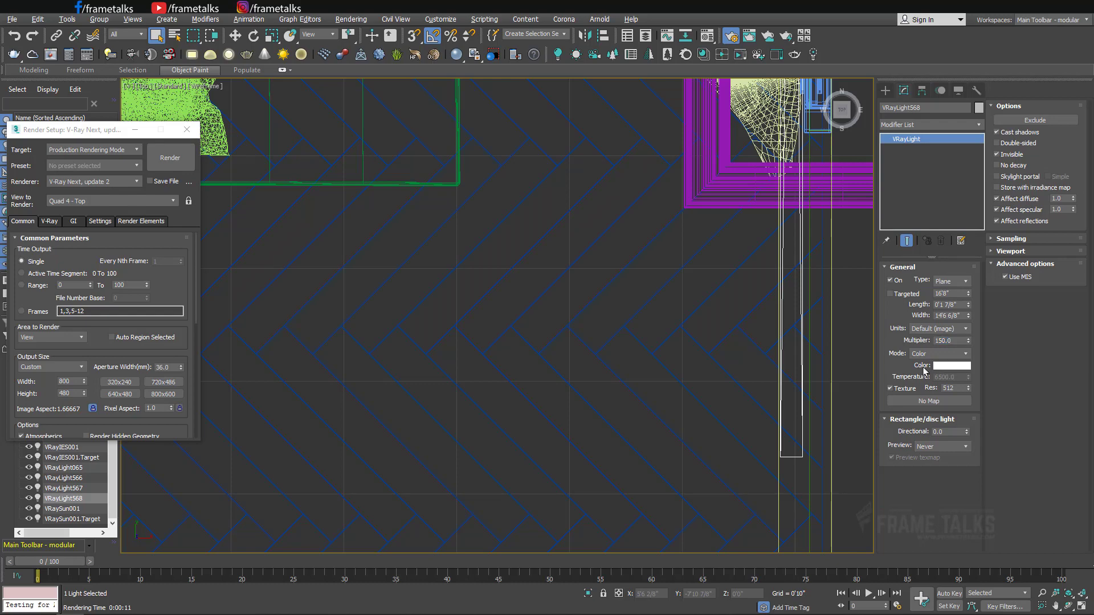
pyautogui.moveTo(589, 228); pyautogui.dragTo(493, 188)
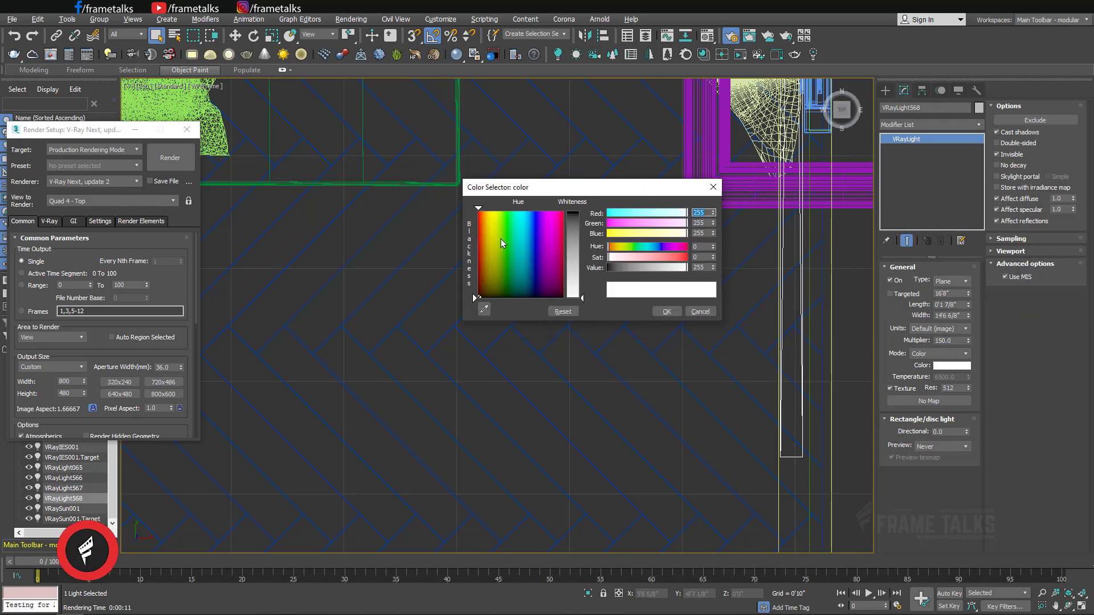
pyautogui.click(618, 247)
pyautogui.moveTo(614, 253); pyautogui.dragTo(684, 260)
pyautogui.click(615, 247)
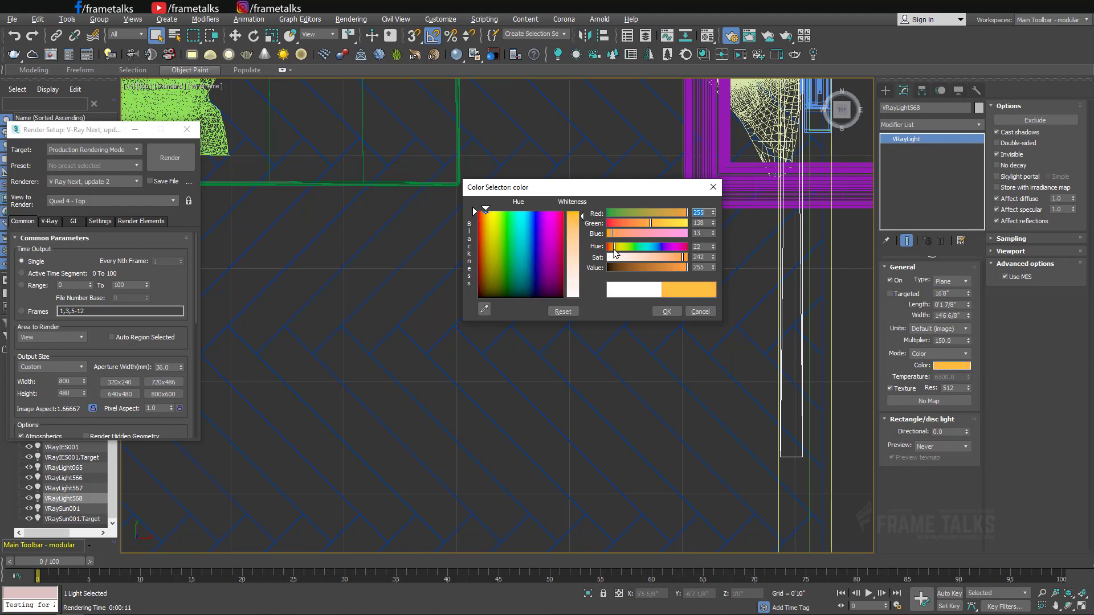
pyautogui.click(666, 311)
# - Review the color values of the orange strip light and close the color selector without changes
pyautogui.moveTo(524, 313); pyautogui.dragTo(712, 318, button='middle')
pyautogui.scroll(-4, 713, 318)
pyautogui.click(952, 366)
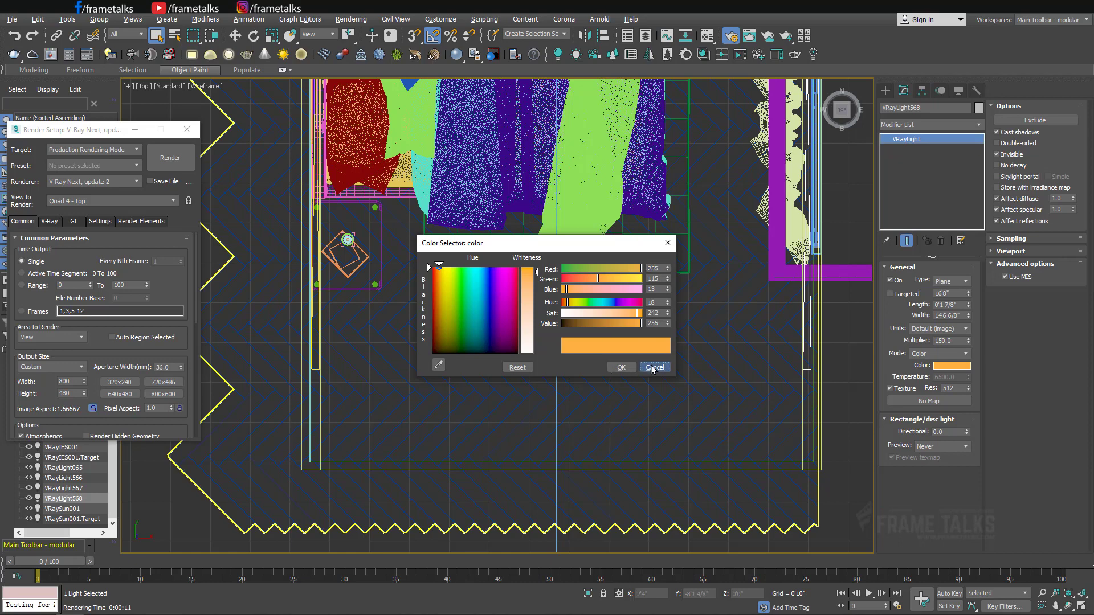
pyautogui.click(653, 367)
# - Change the color of the strip light along the headboard wall to a matching warm orange
pyautogui.click(646, 357)
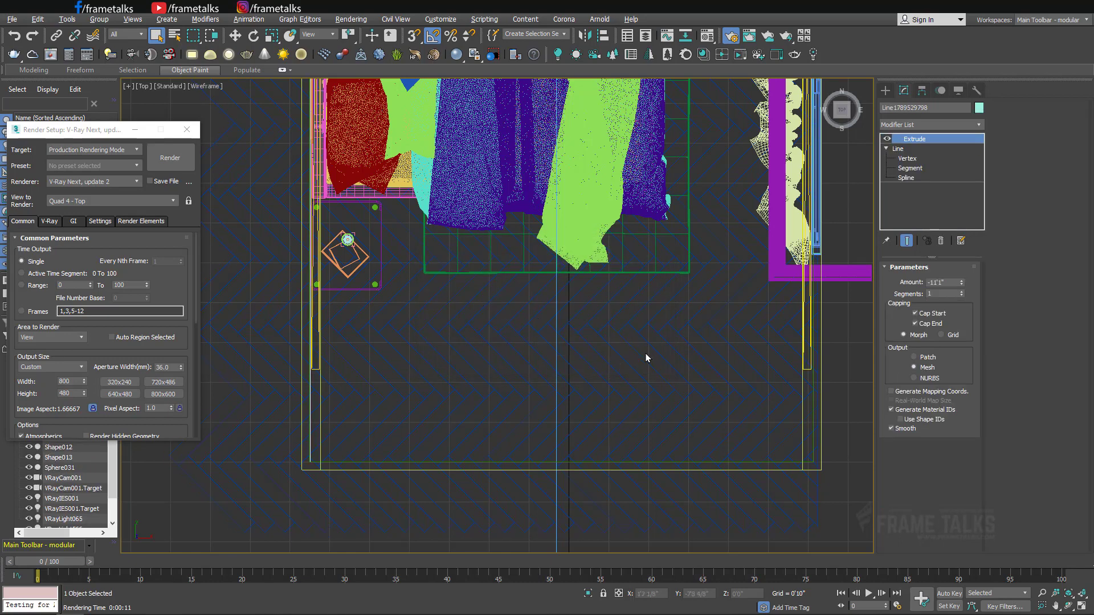
pyautogui.scroll(3, 316, 366)
pyautogui.click(320, 376)
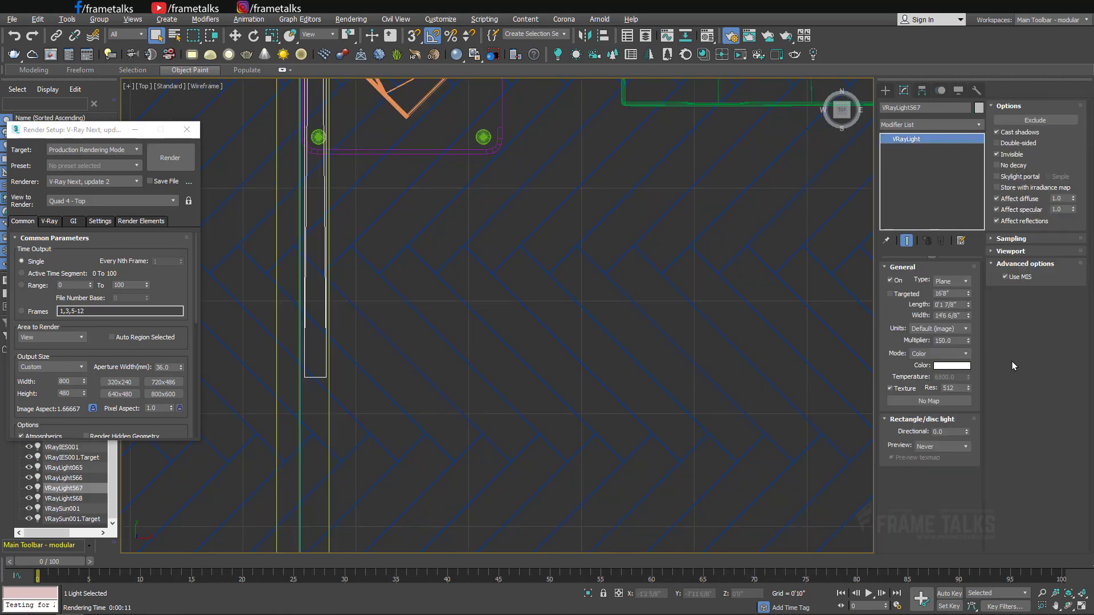
pyautogui.click(947, 366)
pyautogui.click(565, 303)
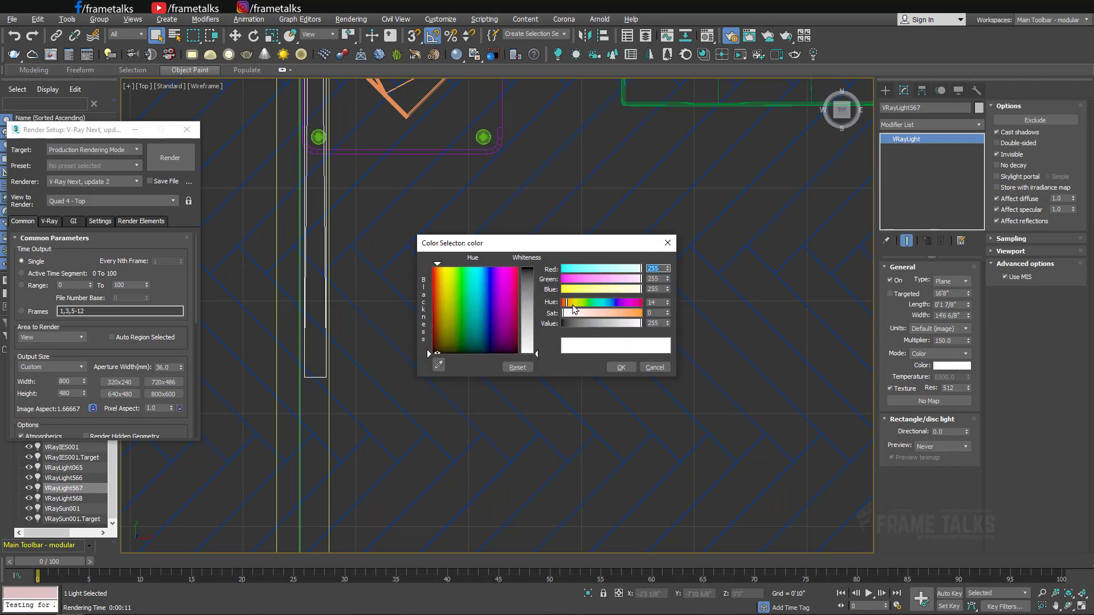
pyautogui.moveTo(601, 315); pyautogui.dragTo(630, 313)
pyautogui.click(569, 303)
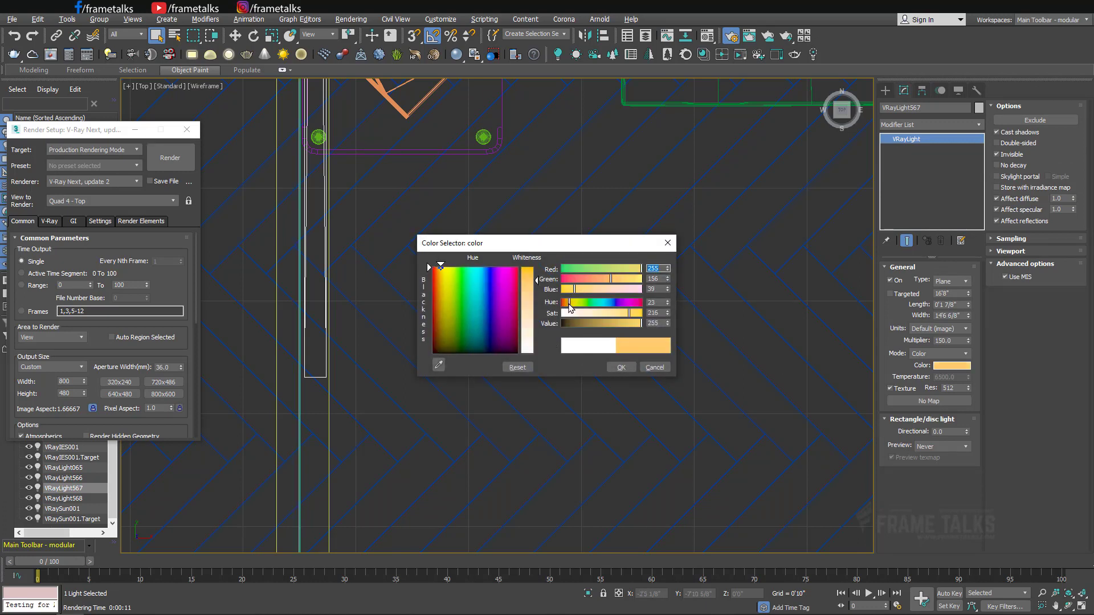
pyautogui.click(566, 302)
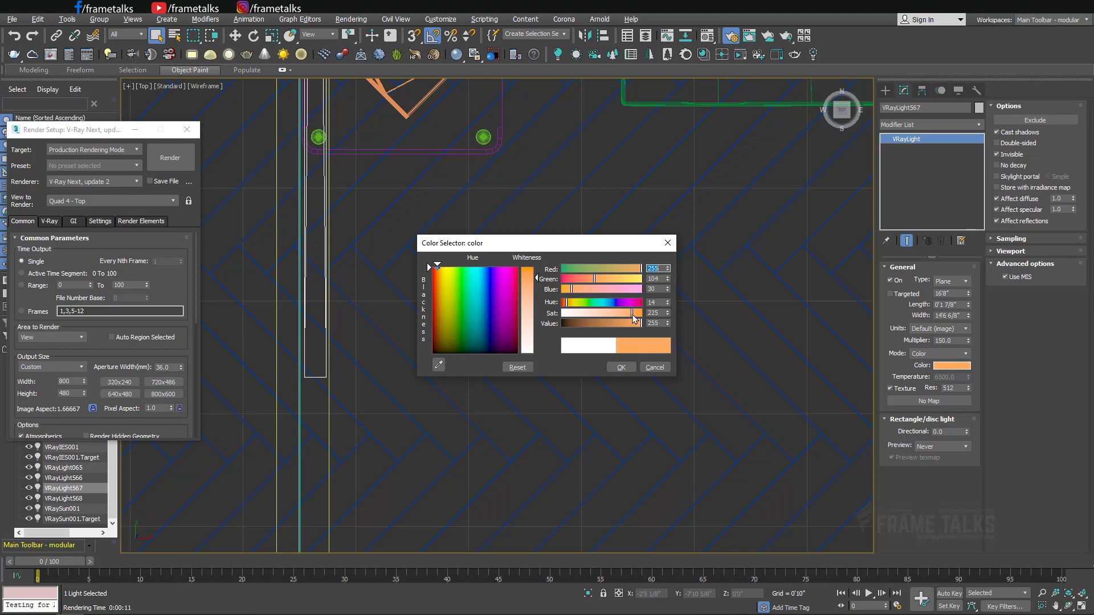
pyautogui.click(567, 303)
pyautogui.click(625, 366)
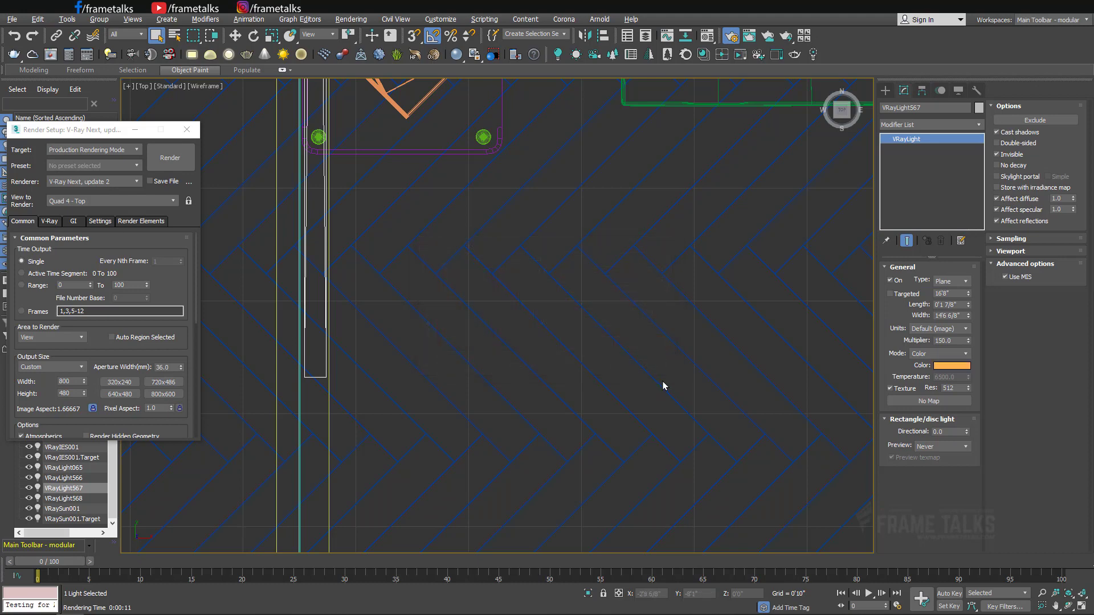
# - Return to the camera view, start a new test render and move the frame buffer clear of the render dialogs
pyautogui.click(698, 385)
pyautogui.hotkey('alt', 'w')
pyautogui.rightClick(696, 382)
pyautogui.hotkey('alt', 'w')
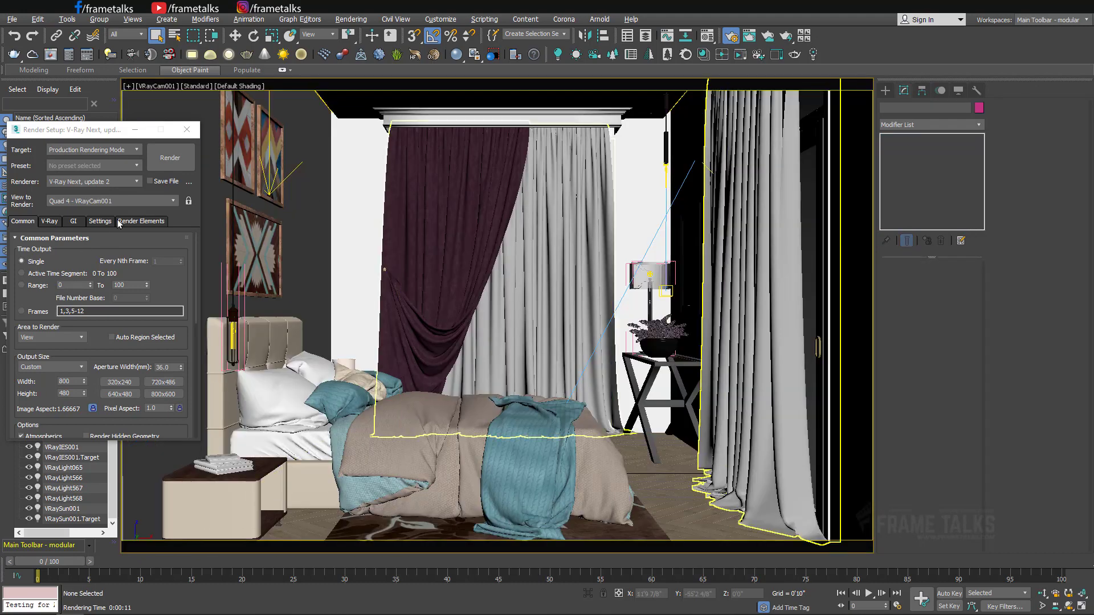
pyautogui.click(163, 158)
pyautogui.moveTo(202, 7); pyautogui.dragTo(538, 178)
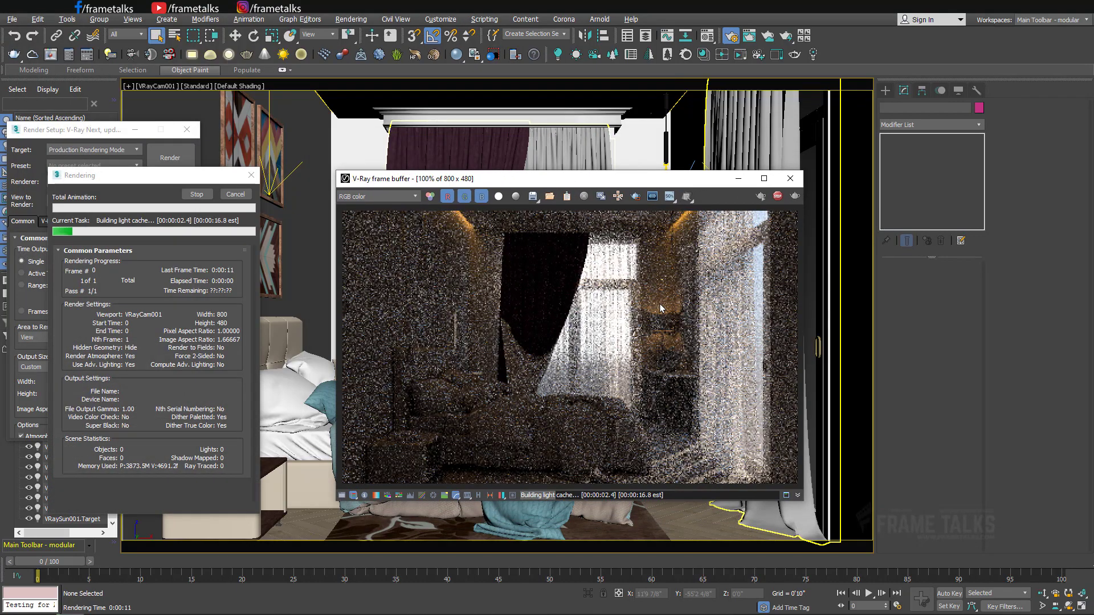